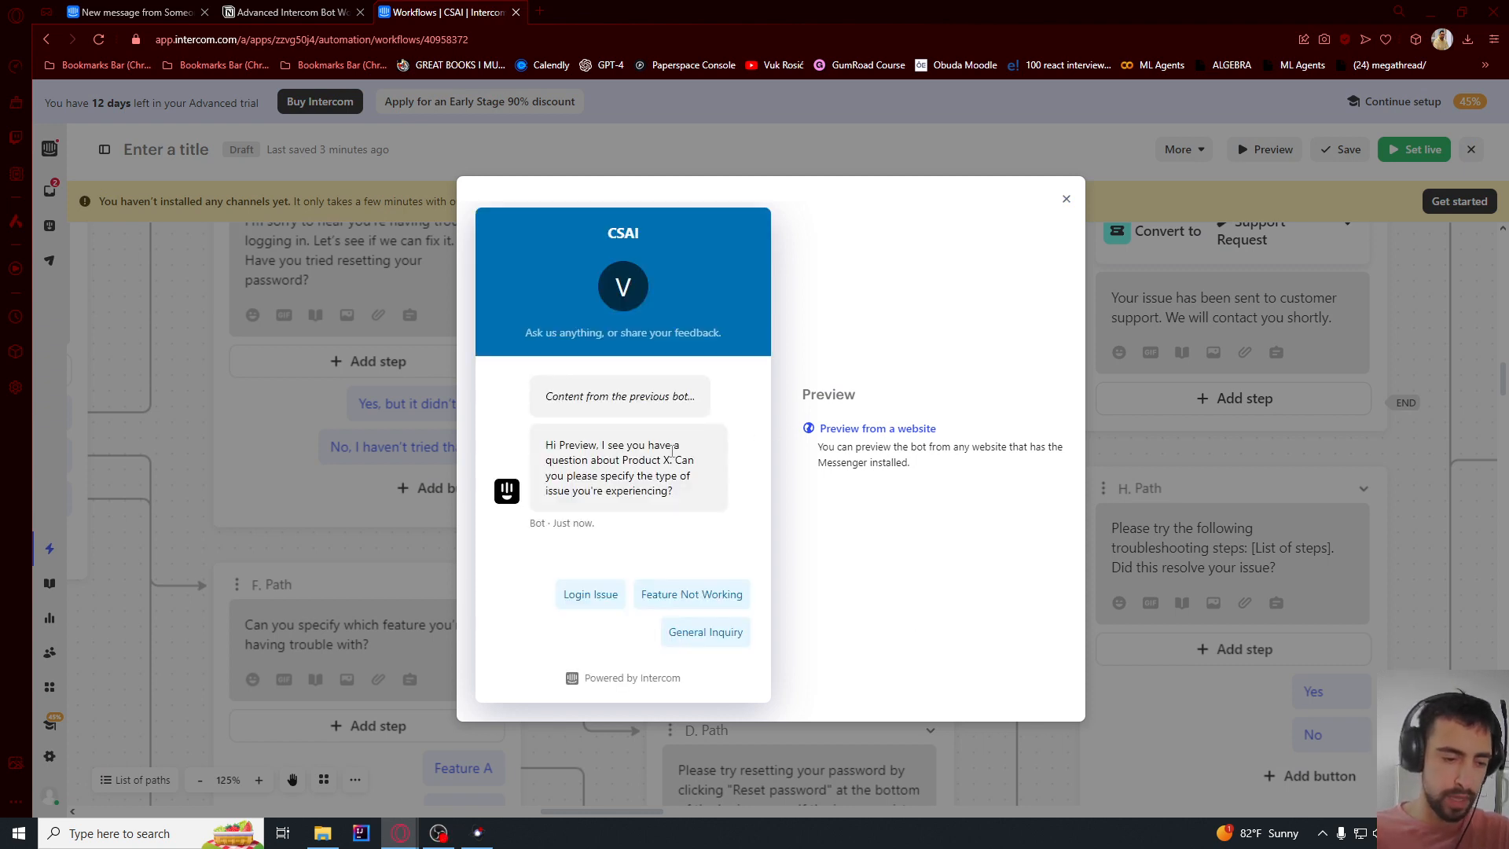
- In the bot preview, answer the issue-type question with Login Issue and the password-reset question with "Yes, but it didn't work."
drag(602, 446, 668, 491)
click(673, 460)
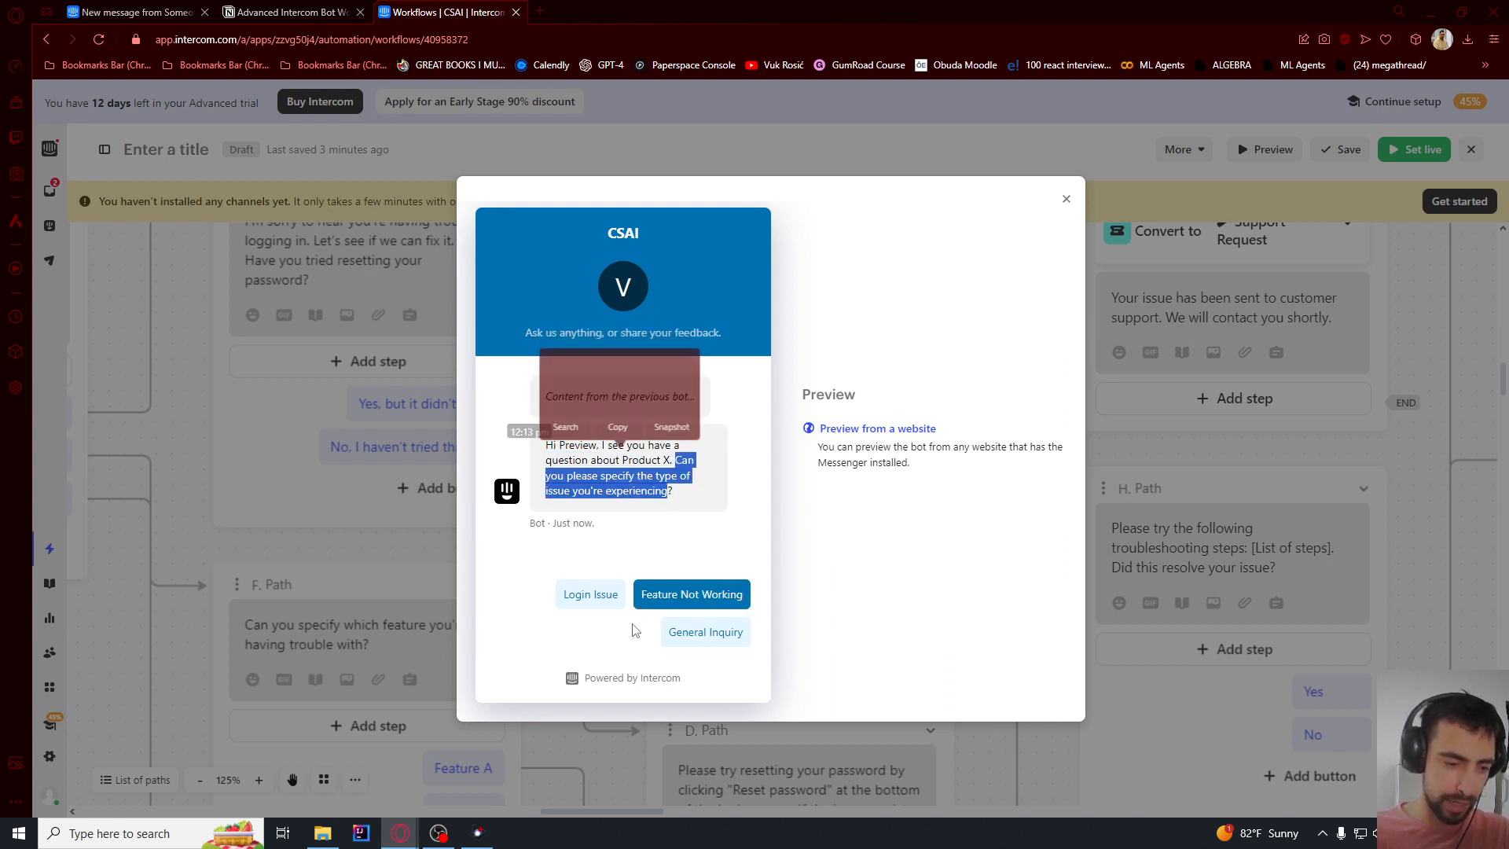
click(591, 605)
click(646, 385)
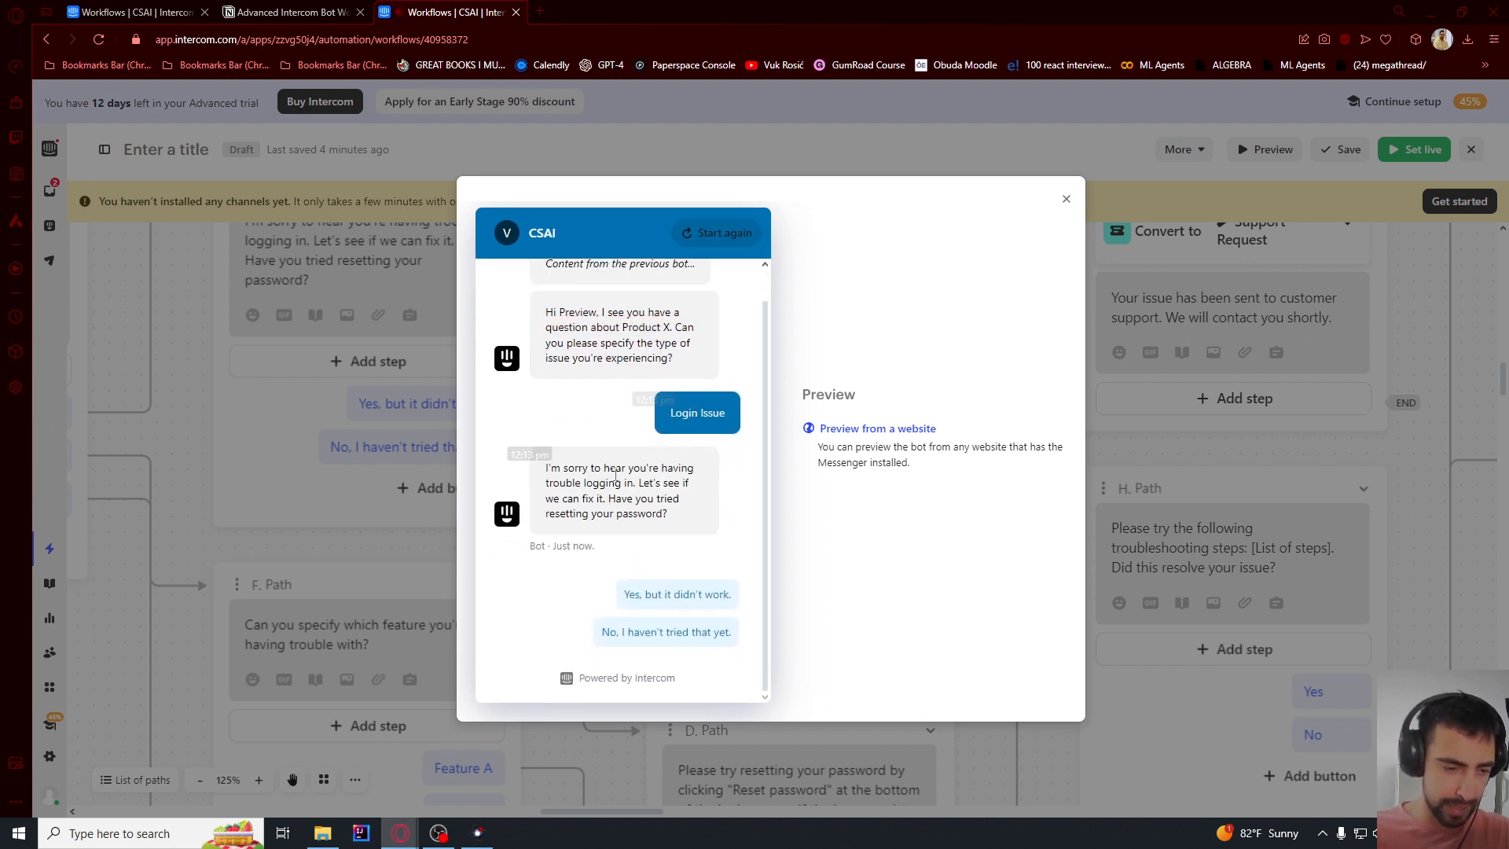
drag(583, 468, 631, 519)
click(669, 613)
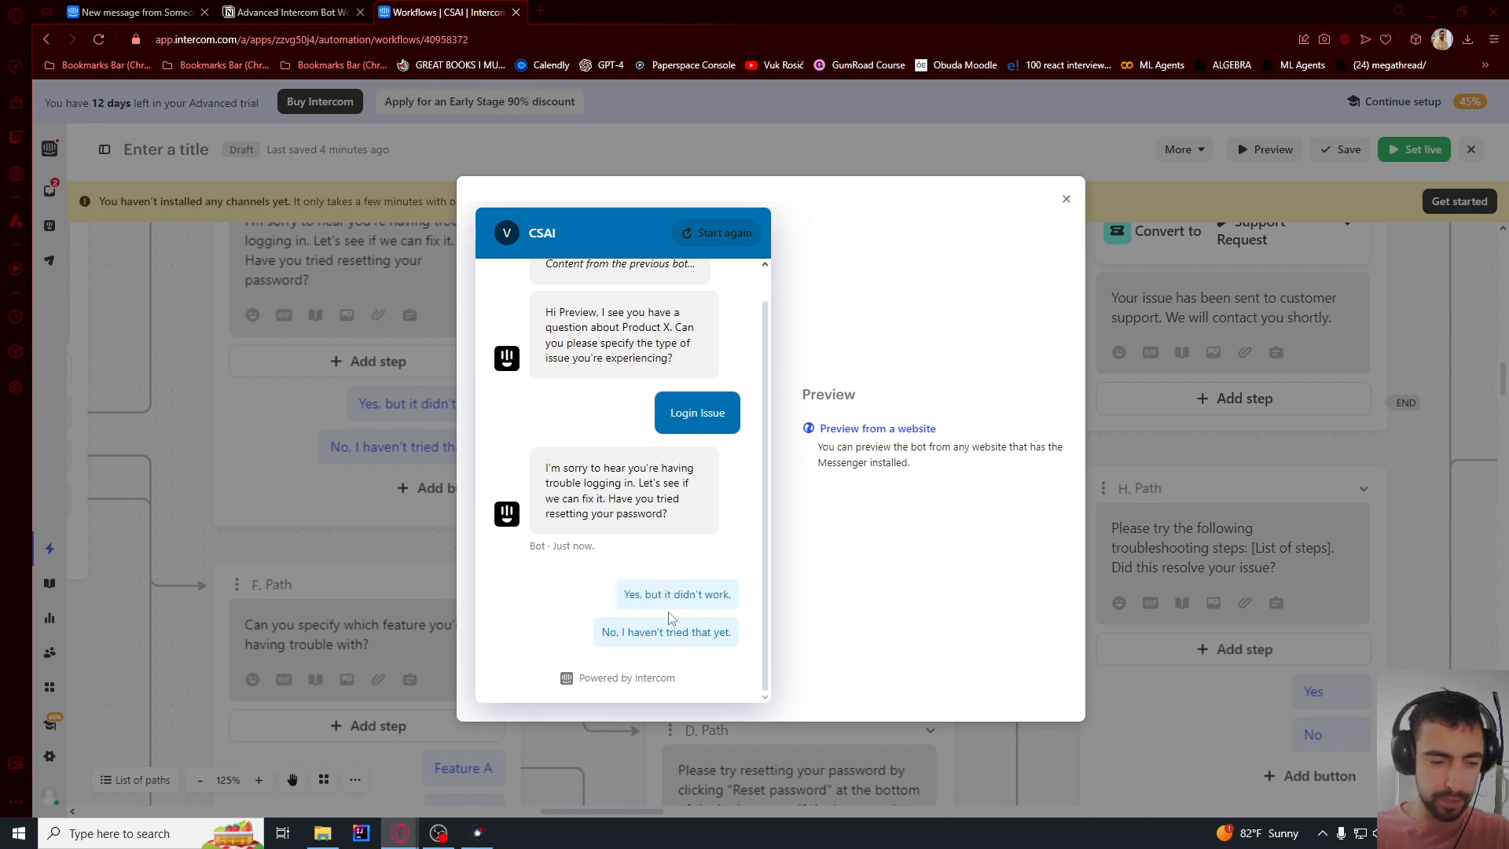
click(640, 597)
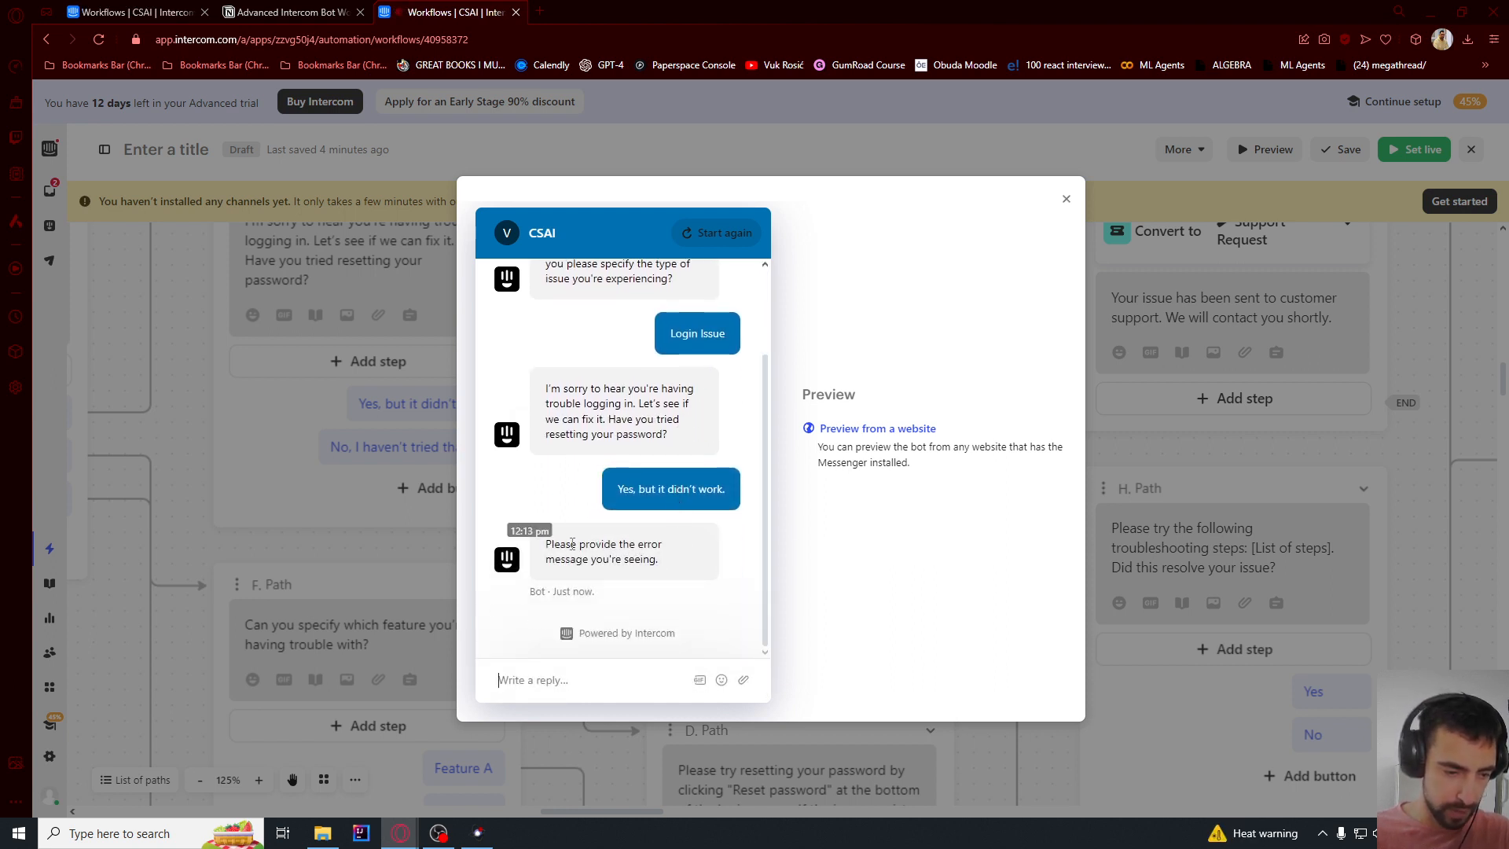
- Reply to the bot's request for the error message with "401 authorized"
triple_click(572, 544)
click(591, 680)
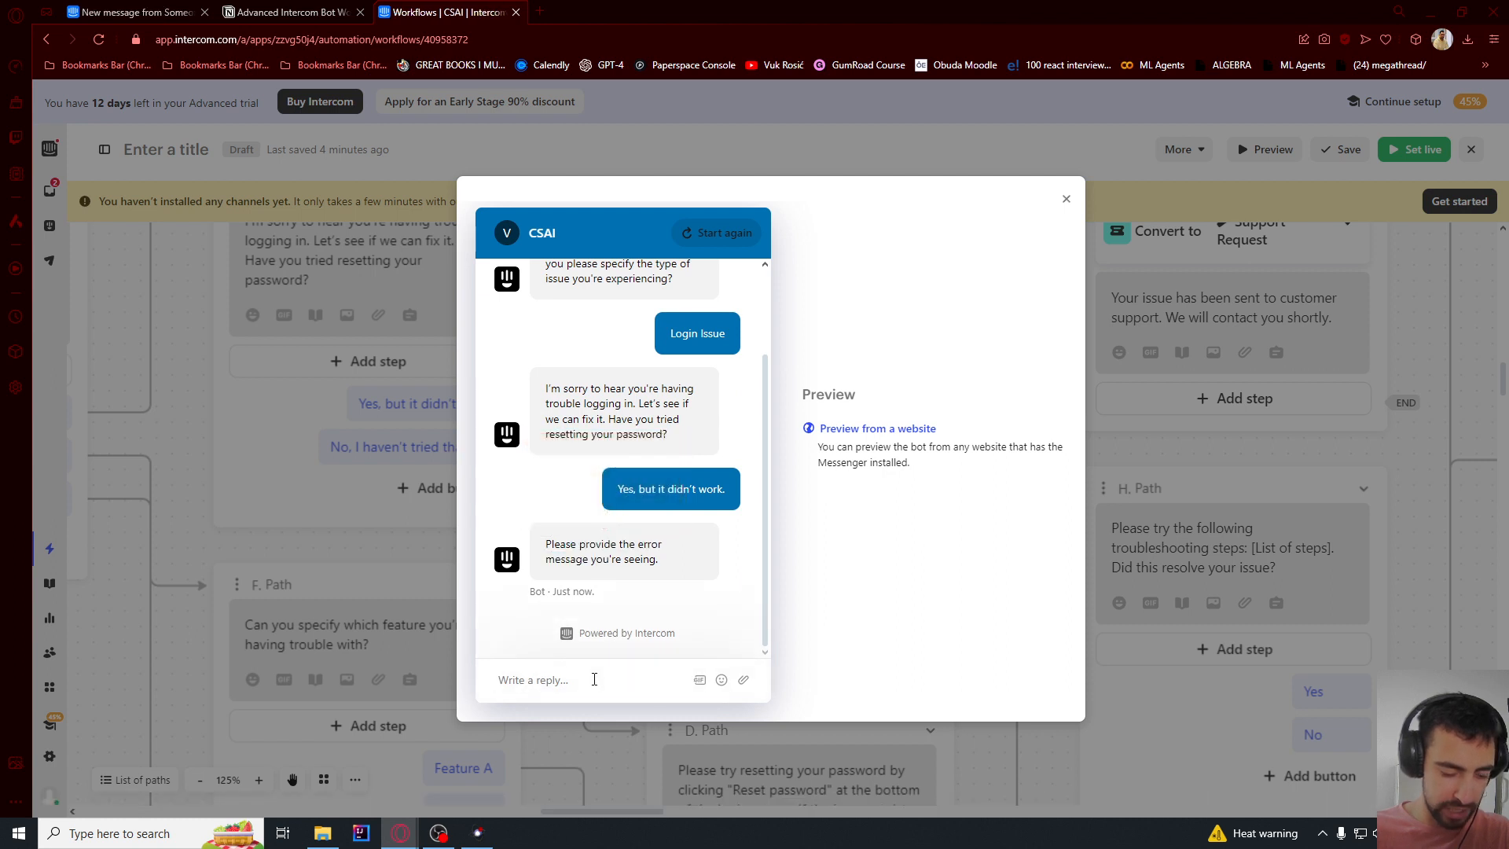
text(401 aut)
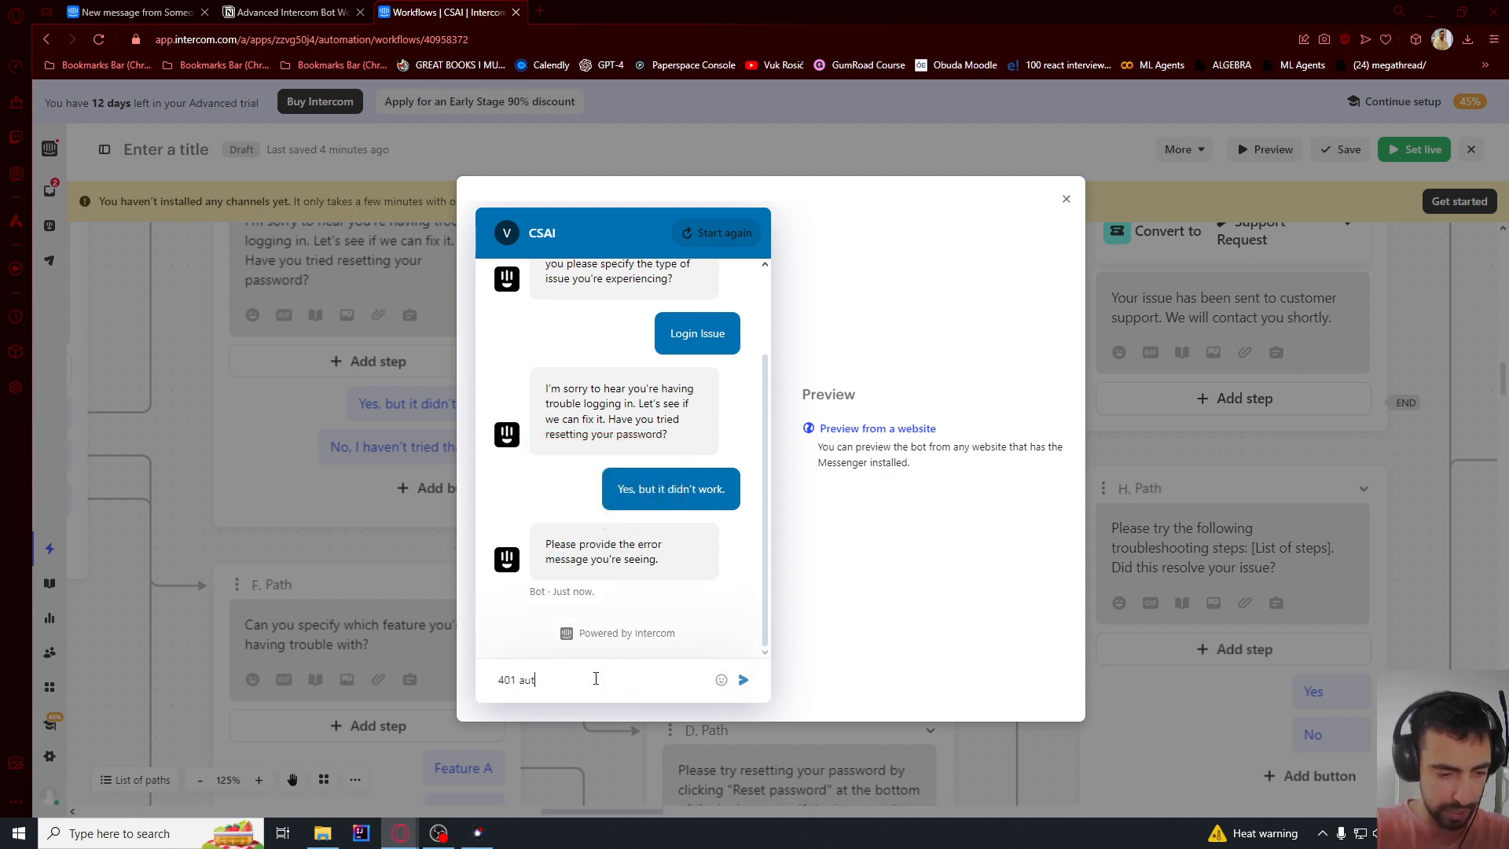
text(horized)
key(Return)
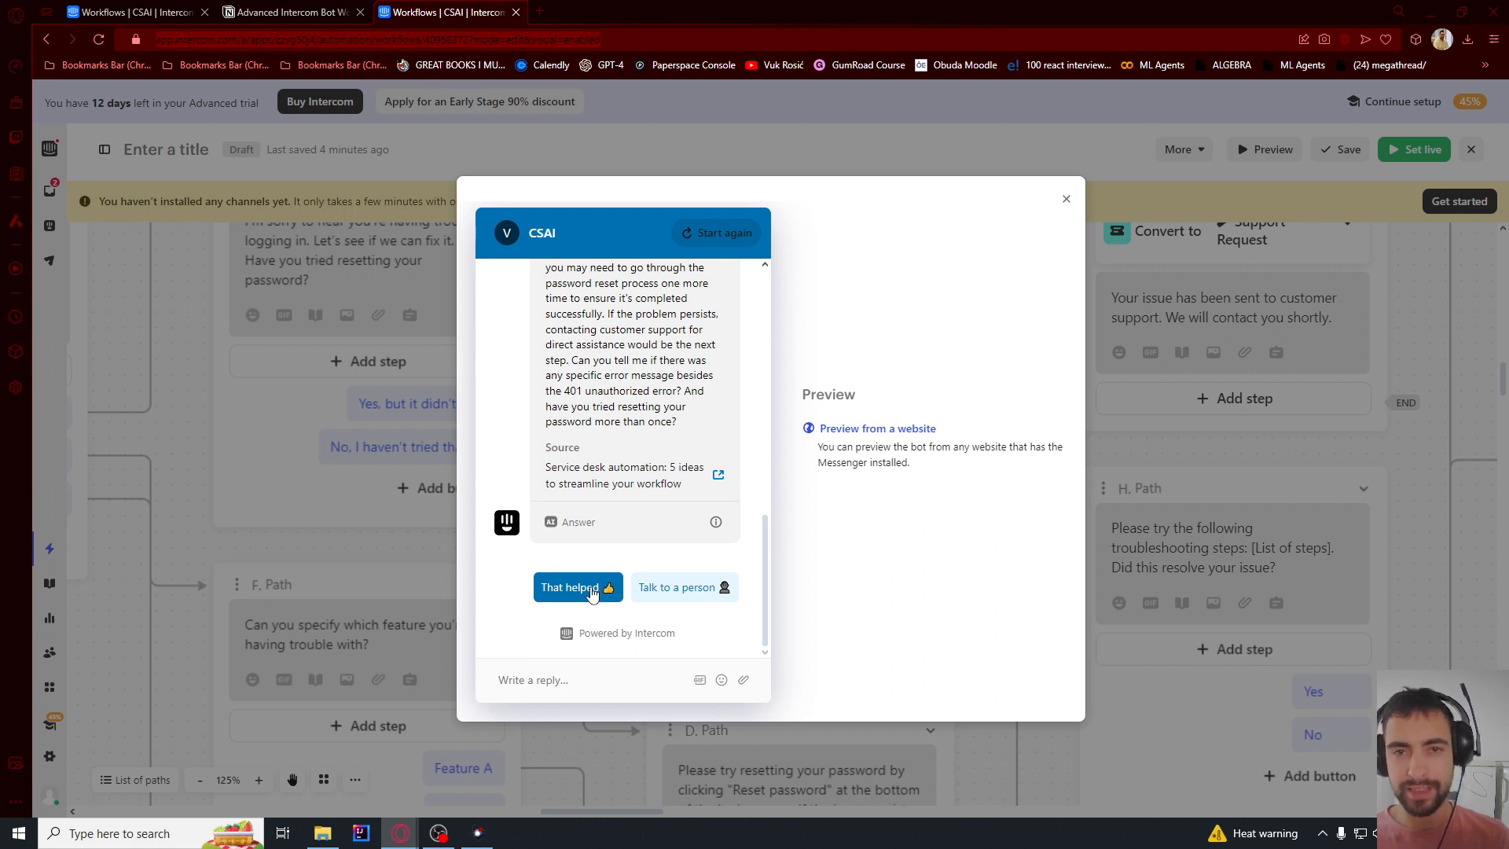
- Choose Talk to a person in the preview chat and send the details "i tried resetting but i didn't get an email"
click(655, 589)
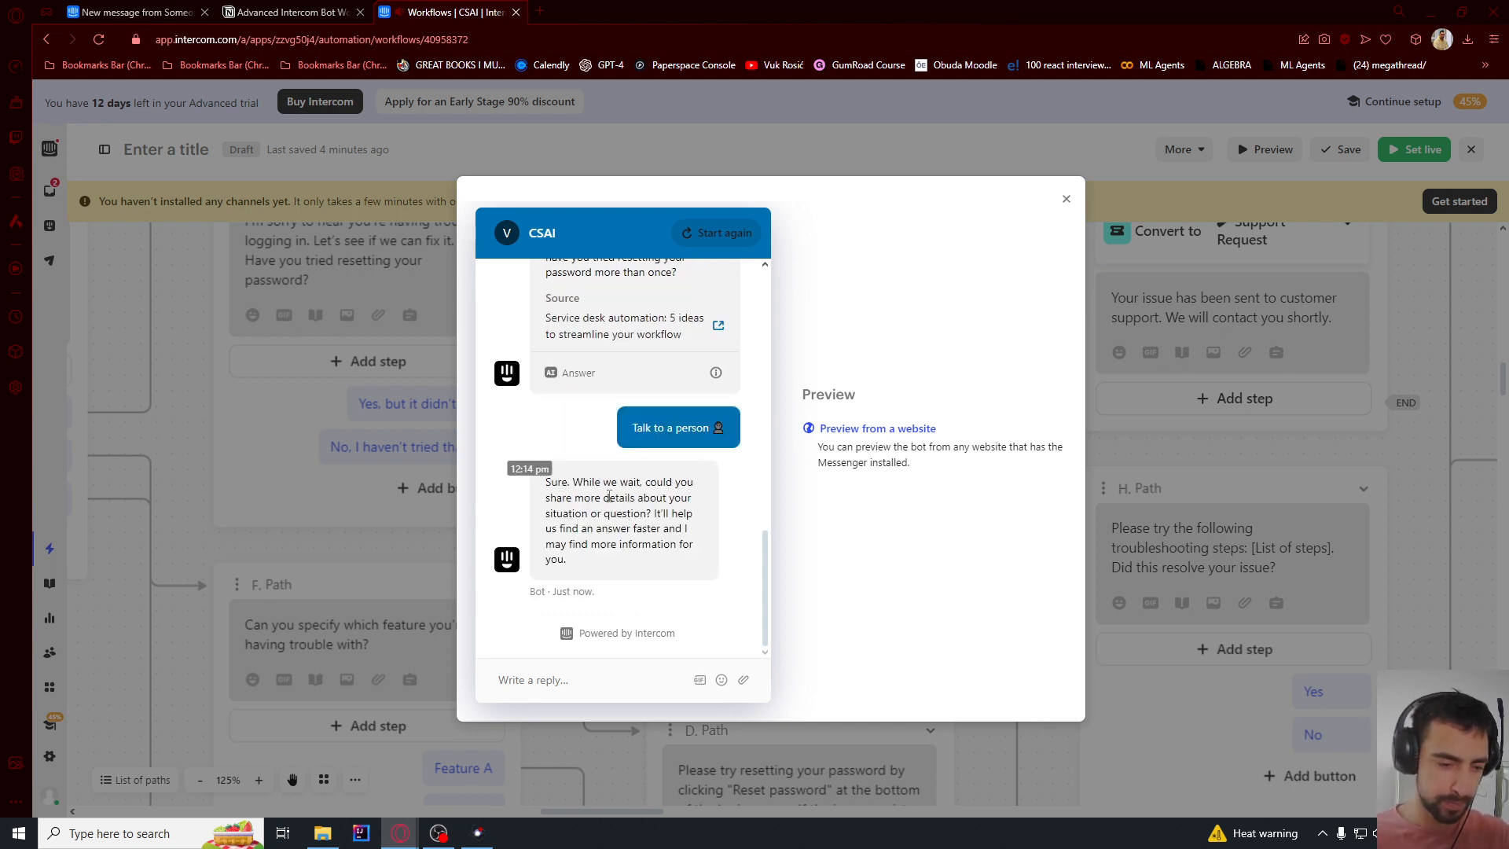
drag(574, 482, 606, 561)
click(606, 563)
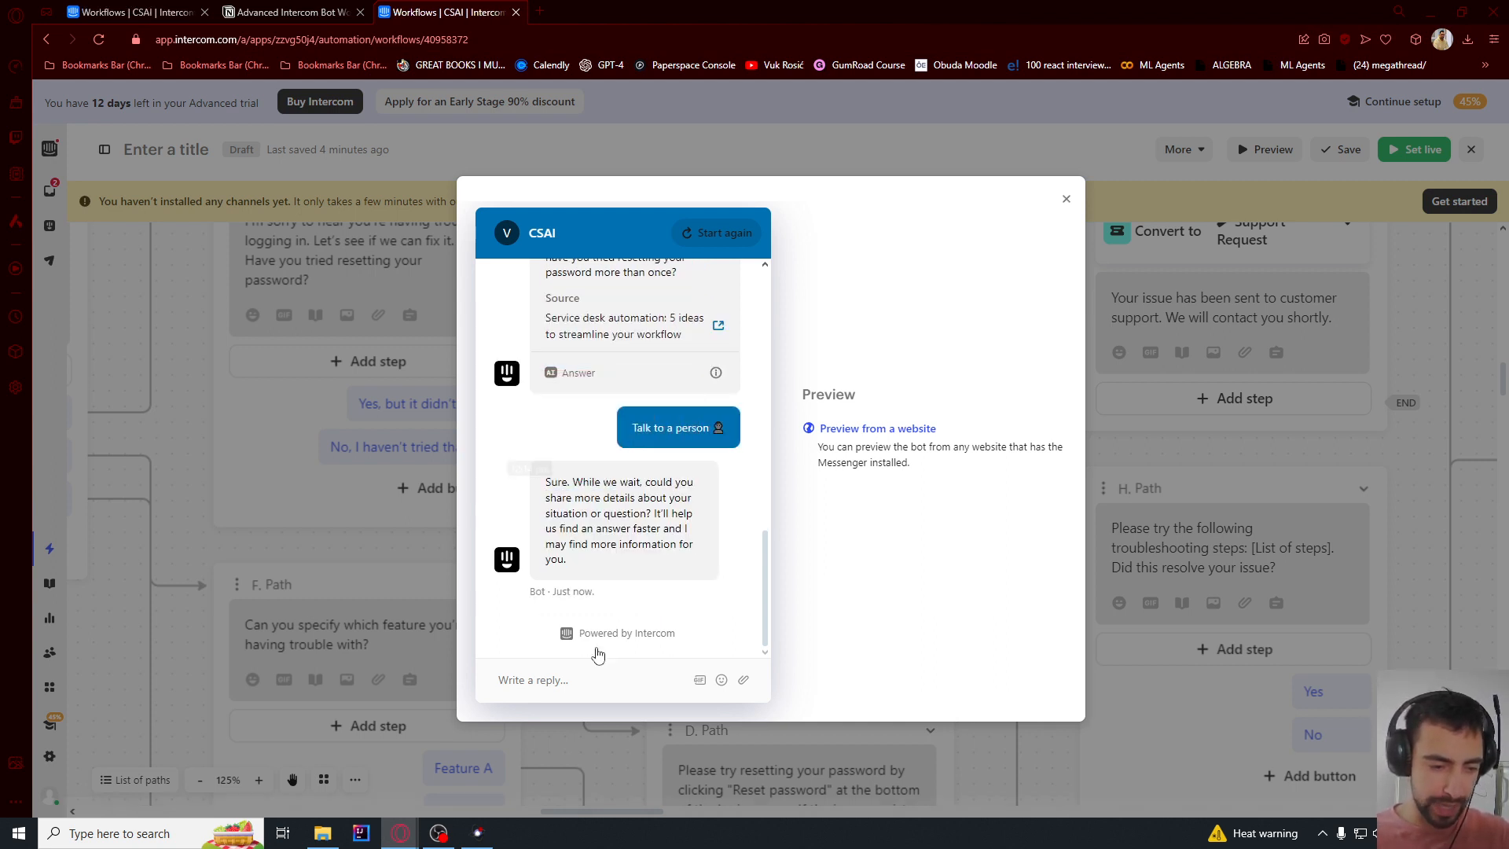
click(582, 678)
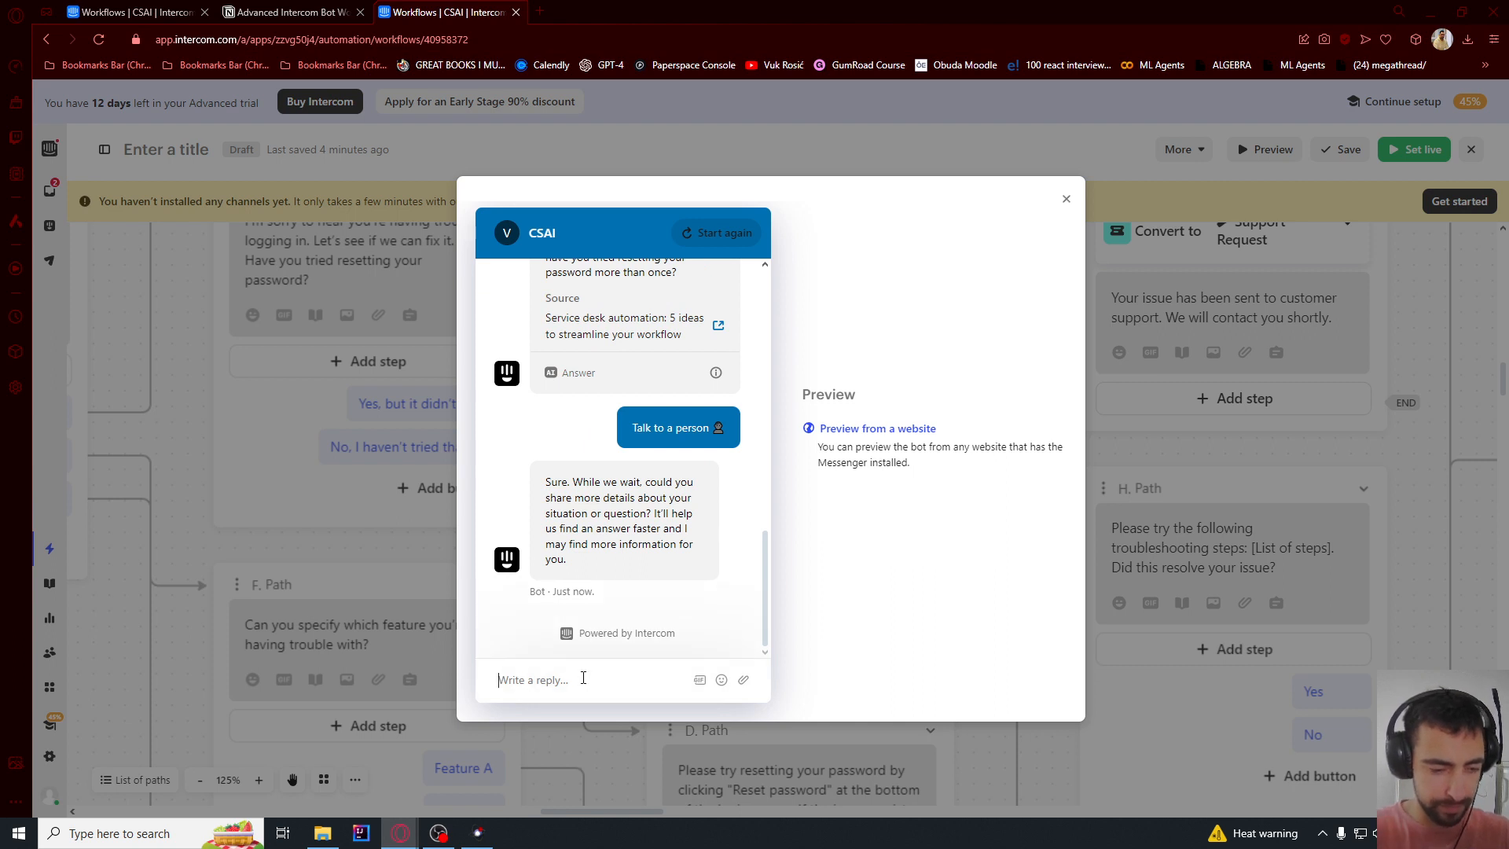
text(i tried rese)
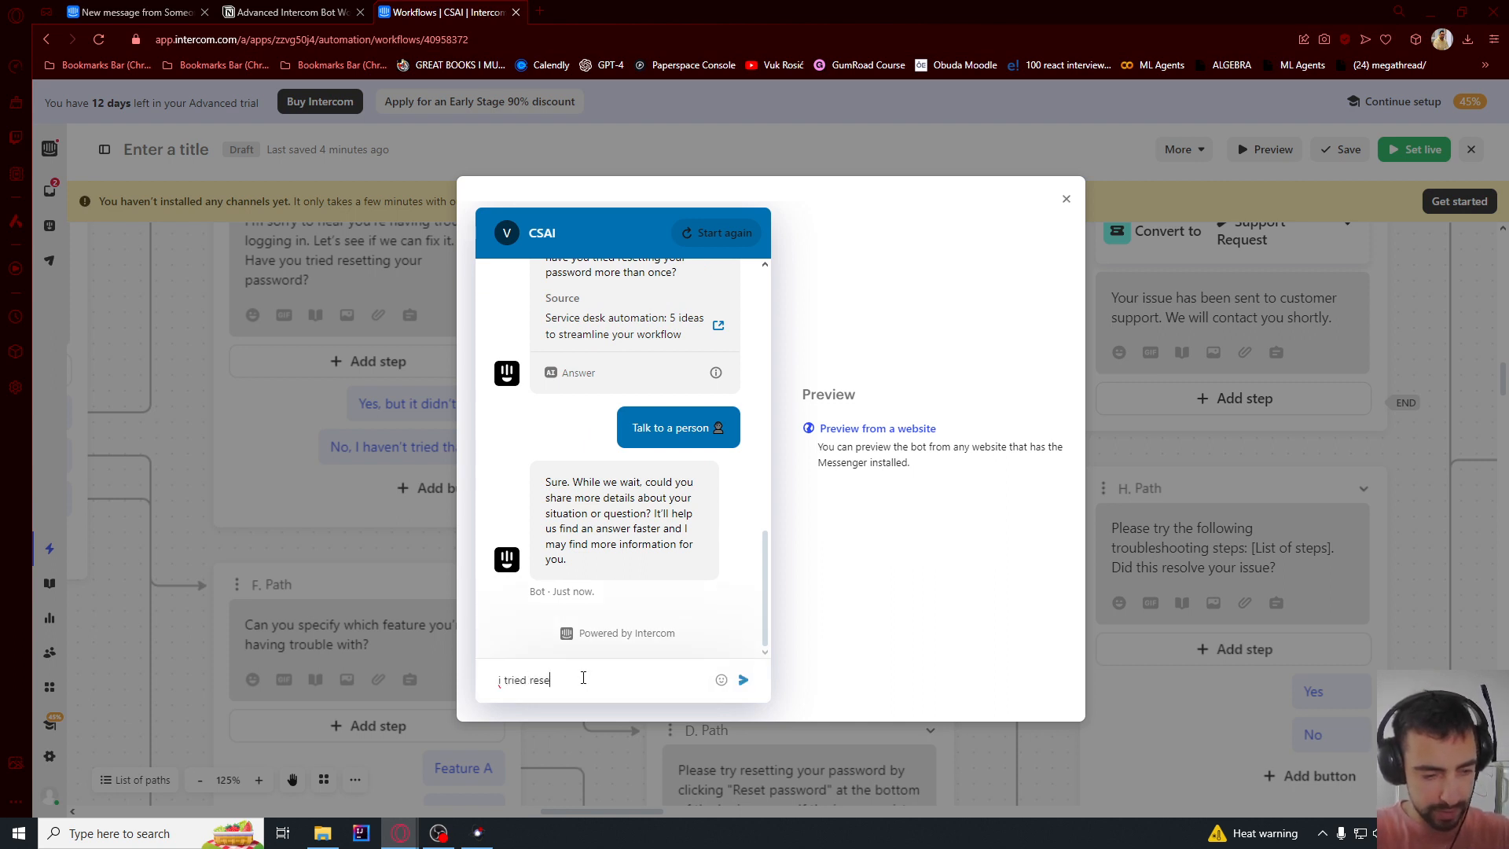
text(tting but i didn't get )
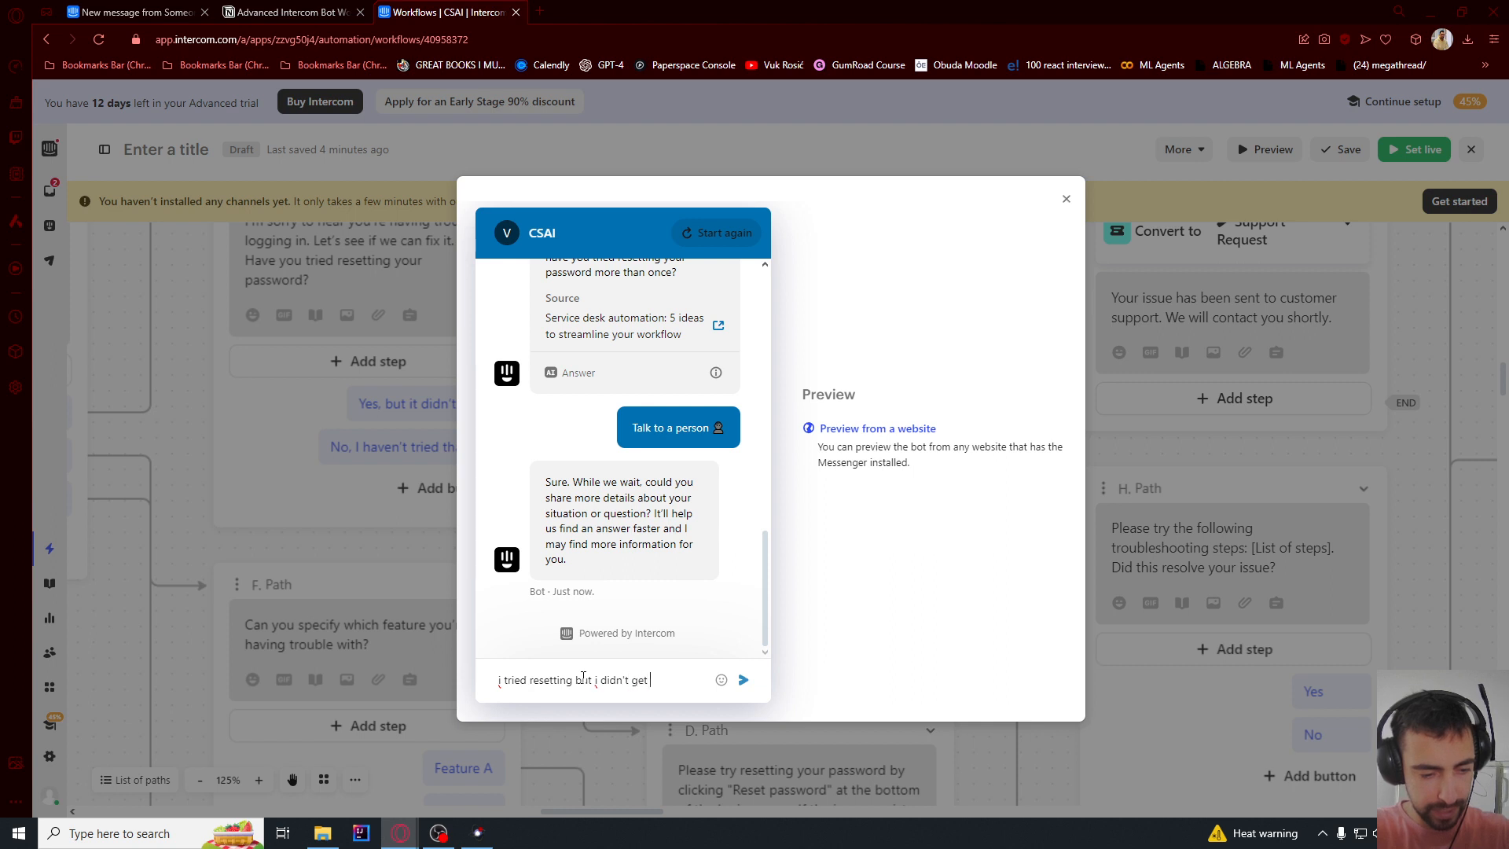
text(an email)
key(Return)
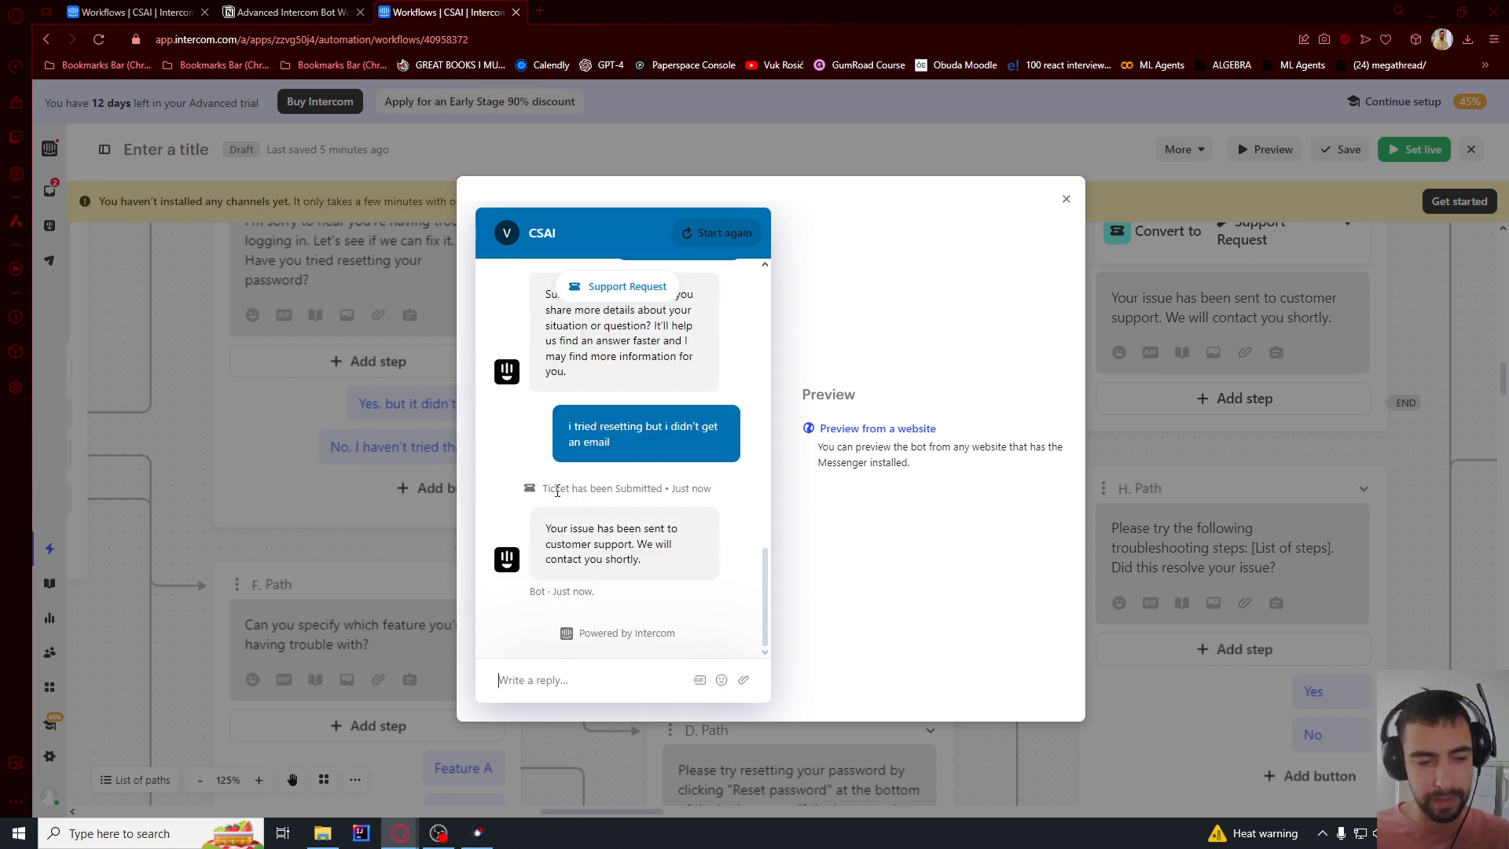
drag(549, 492, 681, 489)
drag(564, 528, 615, 544)
click(635, 563)
click(600, 544)
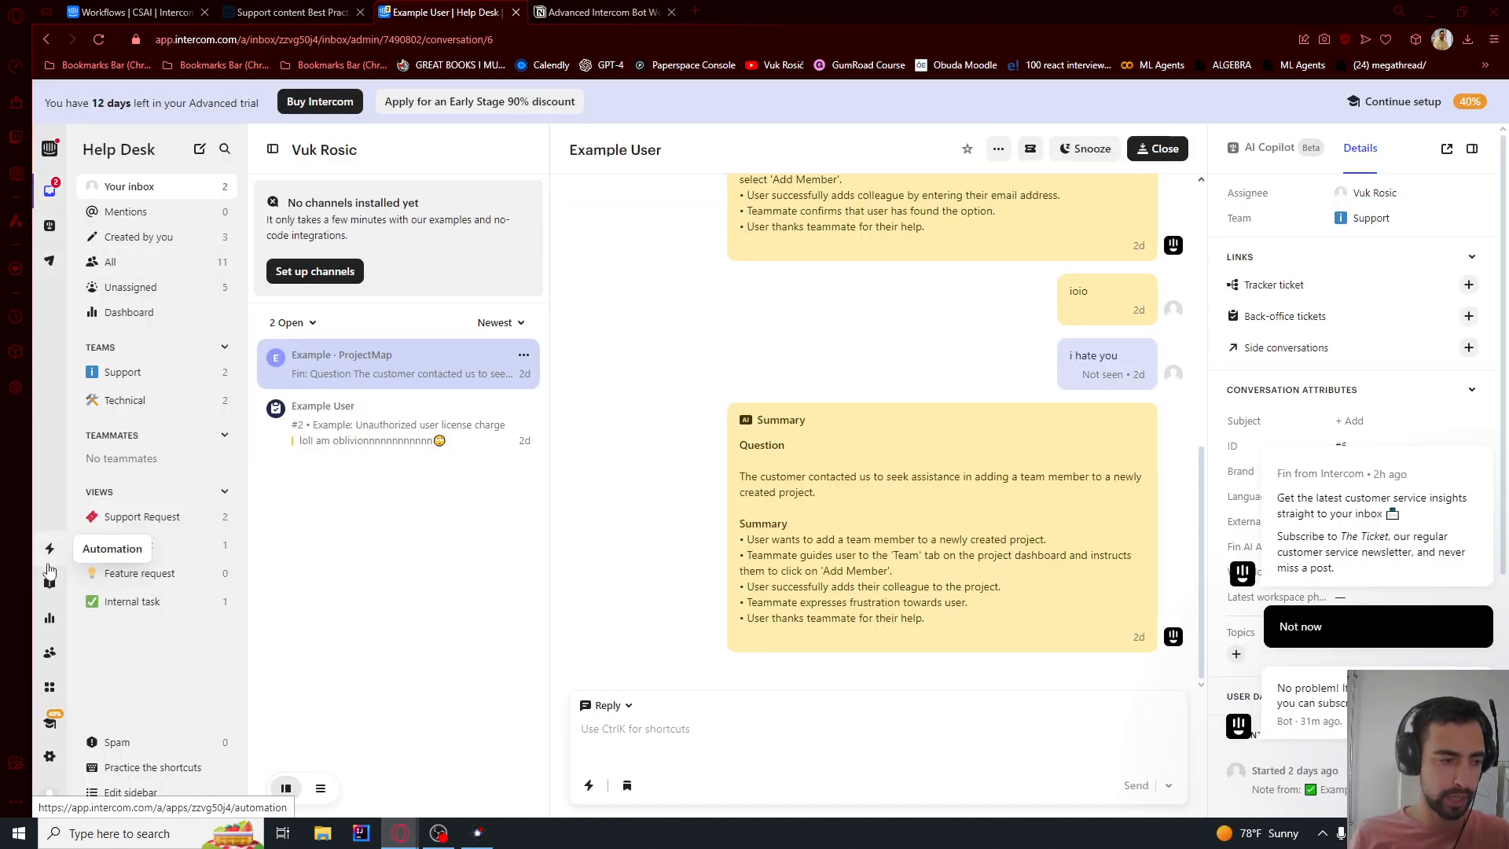
- Create a new automation workflow from scratch with the Reusable Workflow trigger, keeping its default trigger settings
click(45, 550)
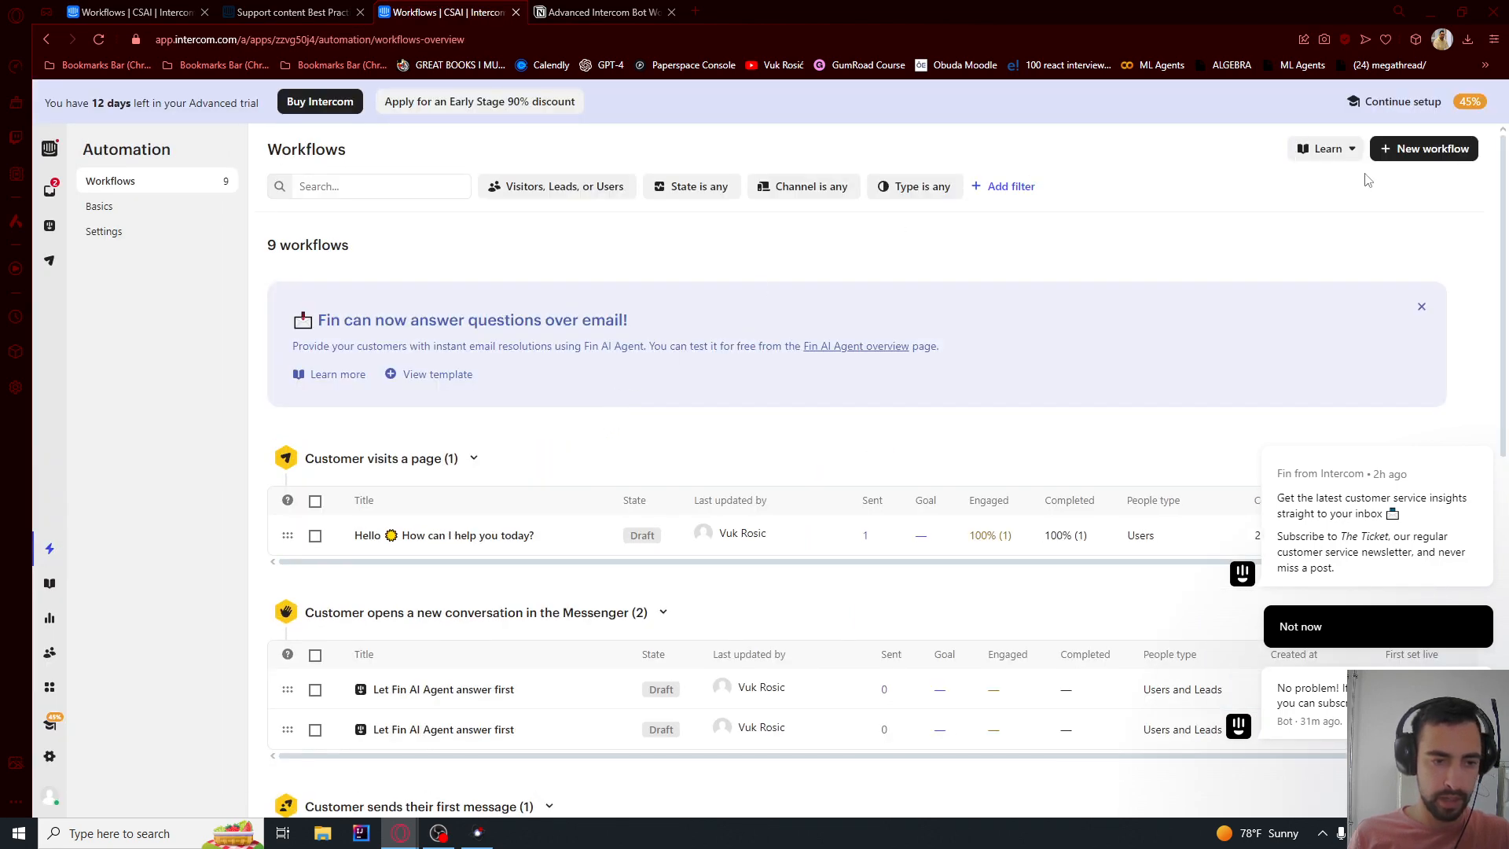
click(1411, 153)
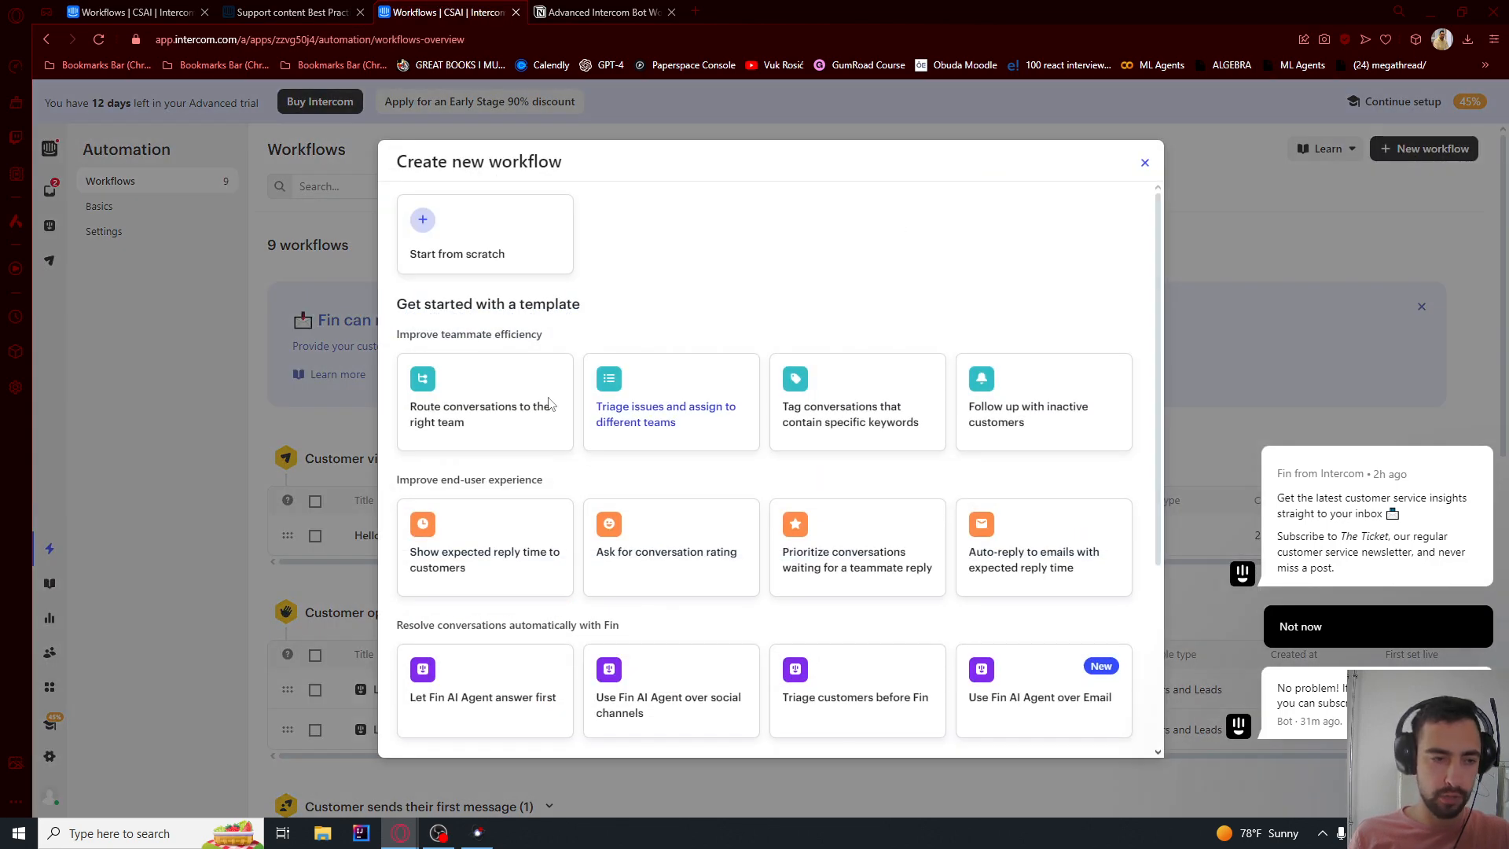
scroll(468, 248, down, 1)
click(467, 236)
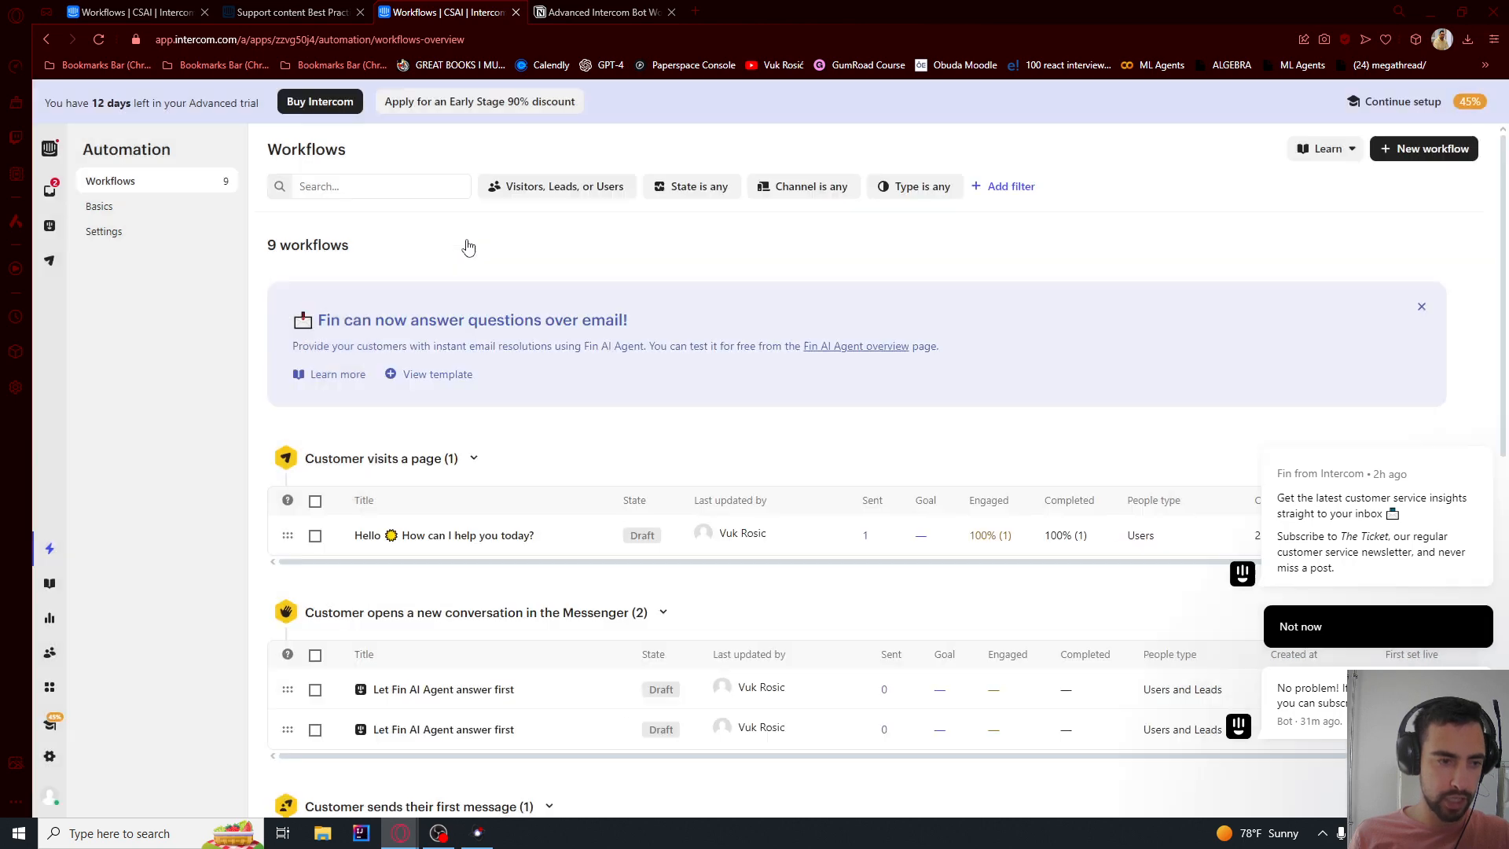
scroll(576, 433, down, 2)
scroll(575, 434, down, 1)
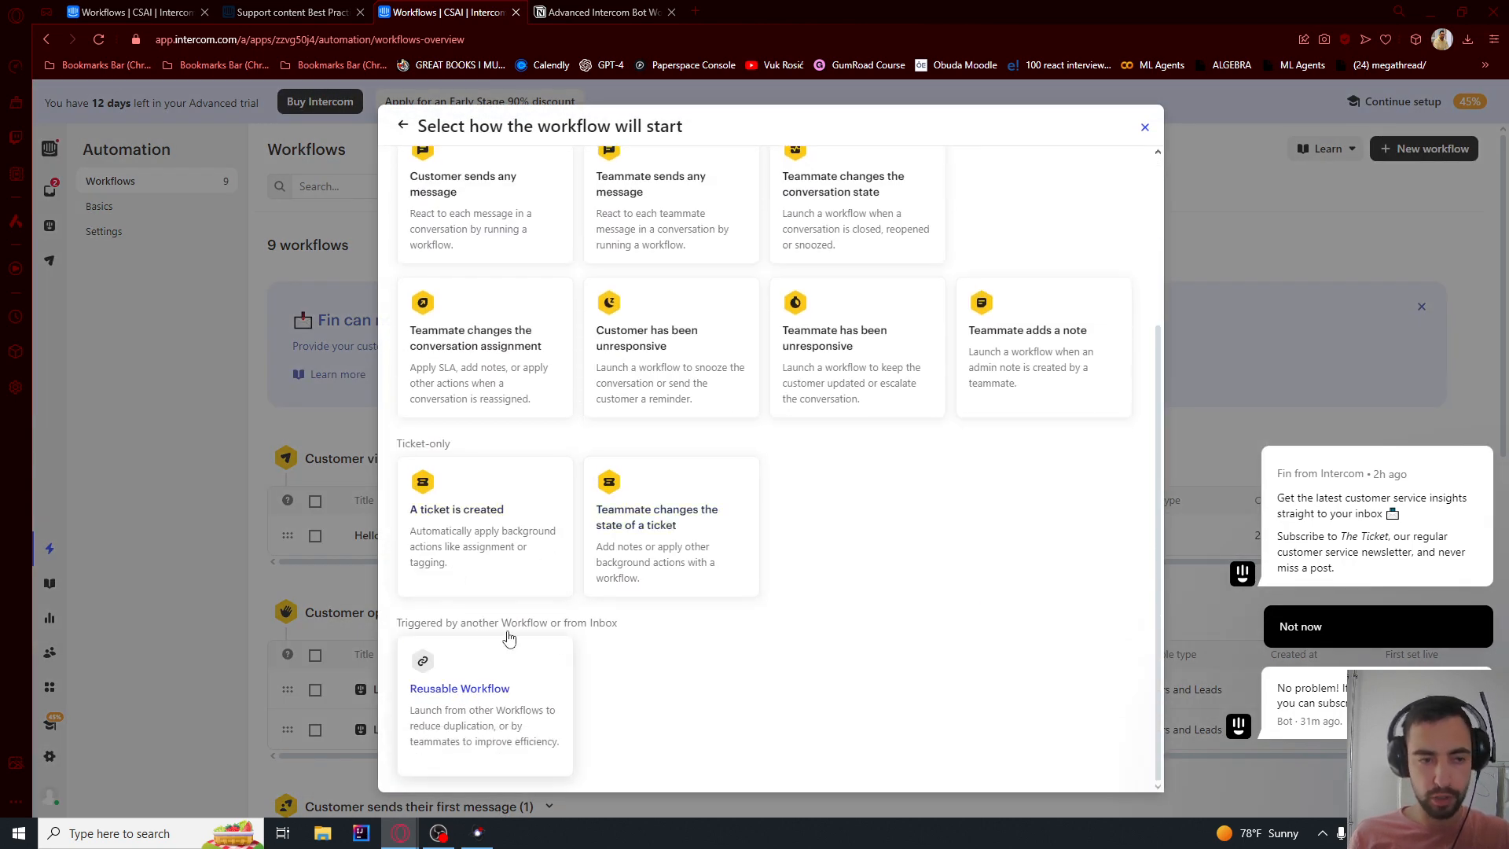
scroll(509, 641, up, 3)
scroll(902, 404, down, 3)
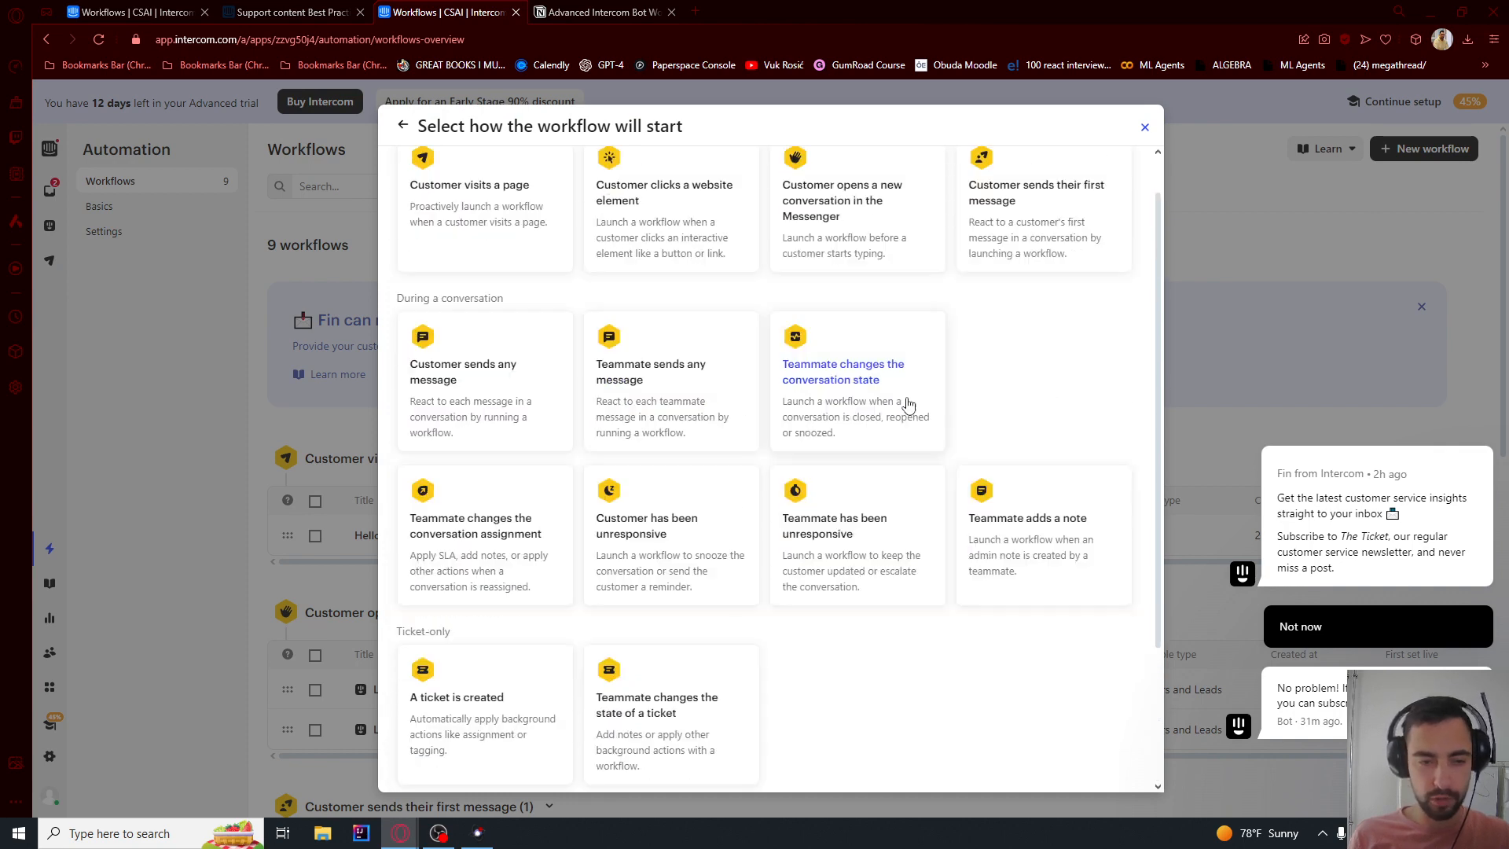
click(488, 697)
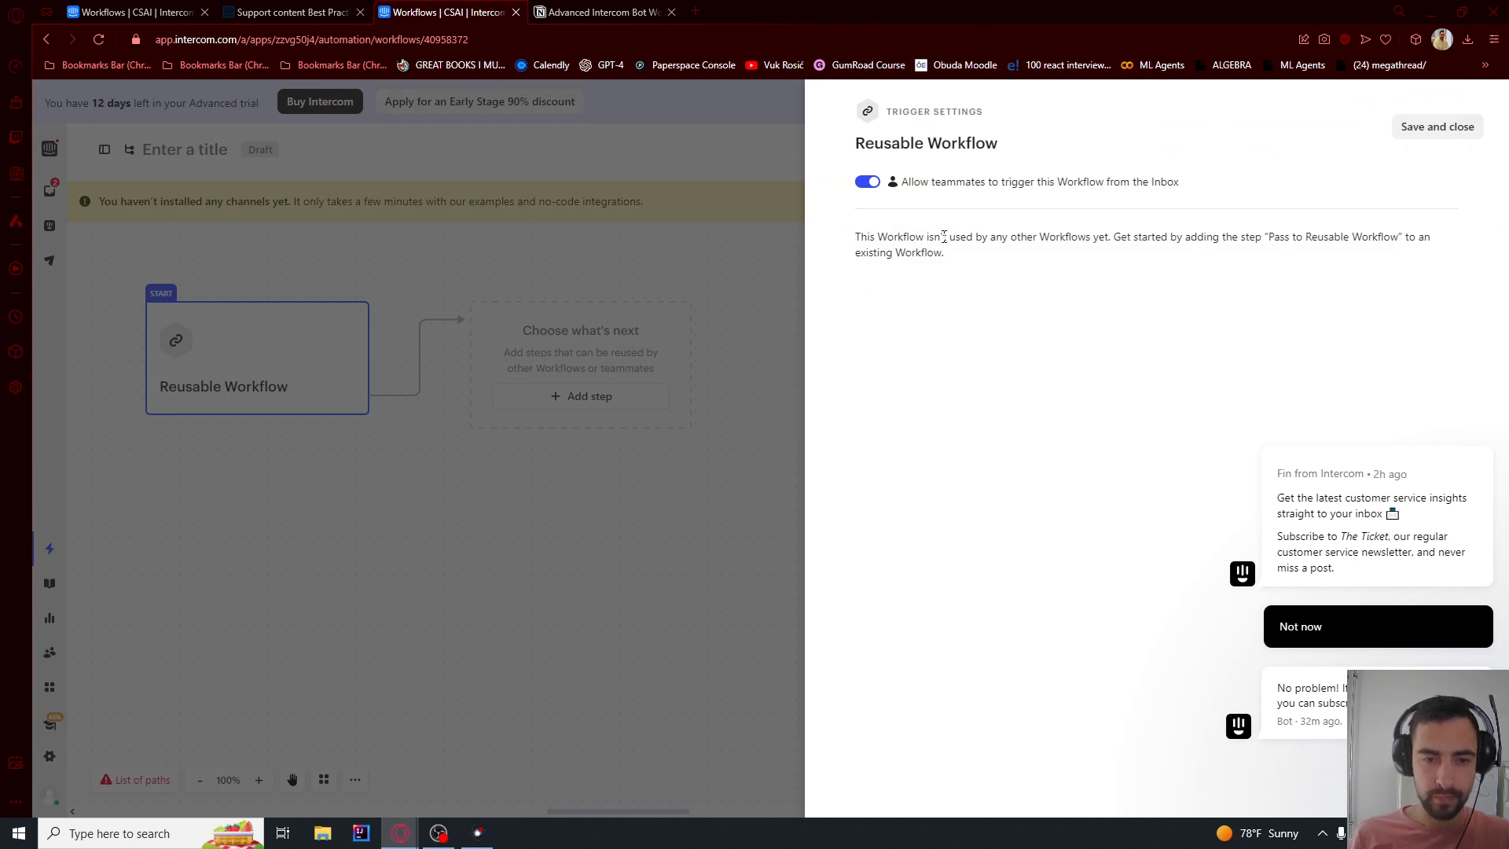
click(1438, 130)
- Switch to the Notion document and examine the key user journeys, the conditional logic notes and the detailed example workflow
key(ctrl+Tab)
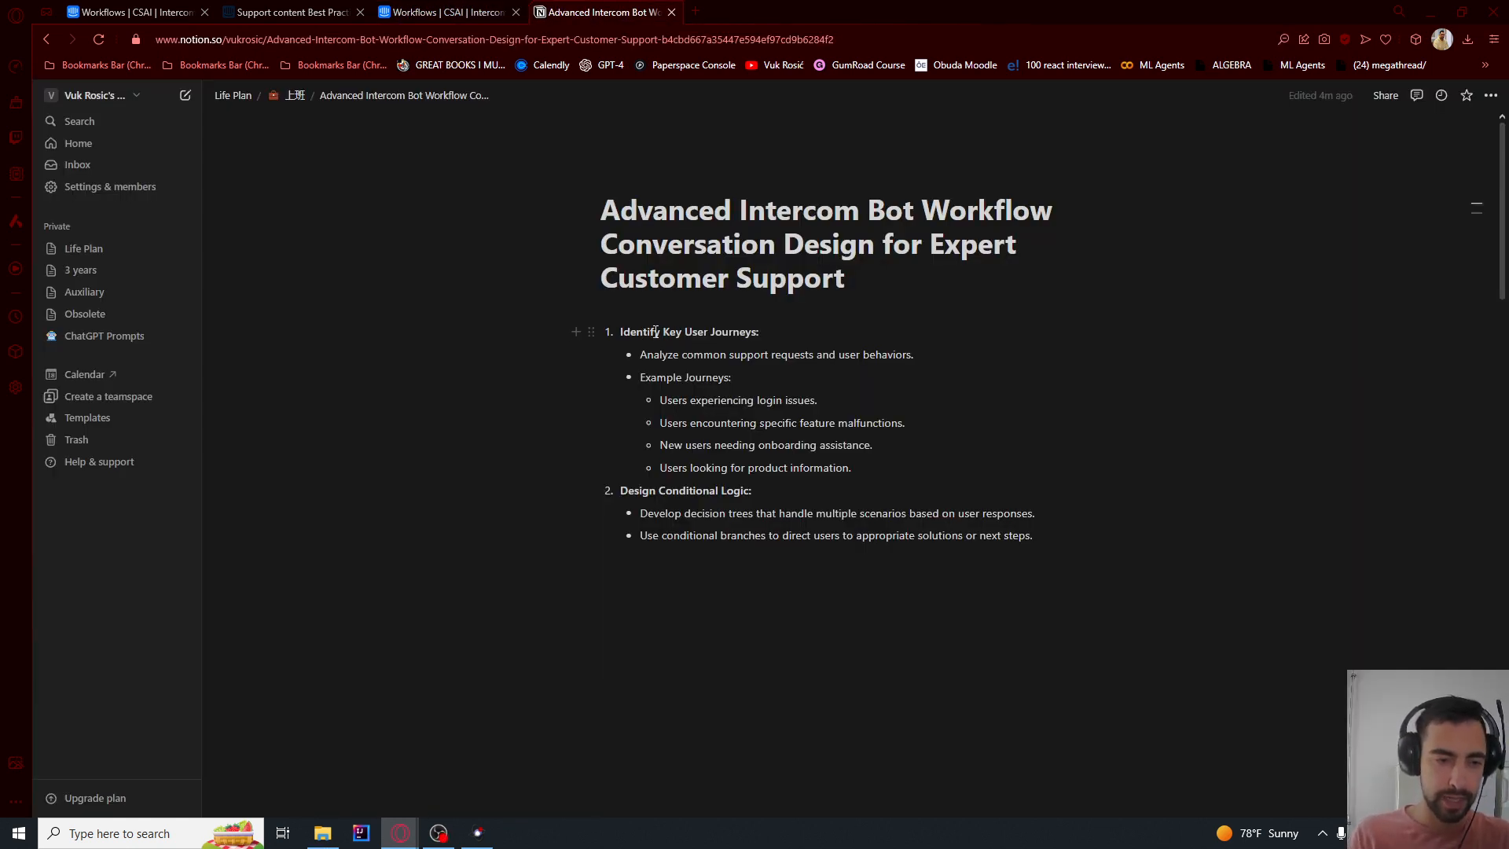
drag(638, 336, 764, 332)
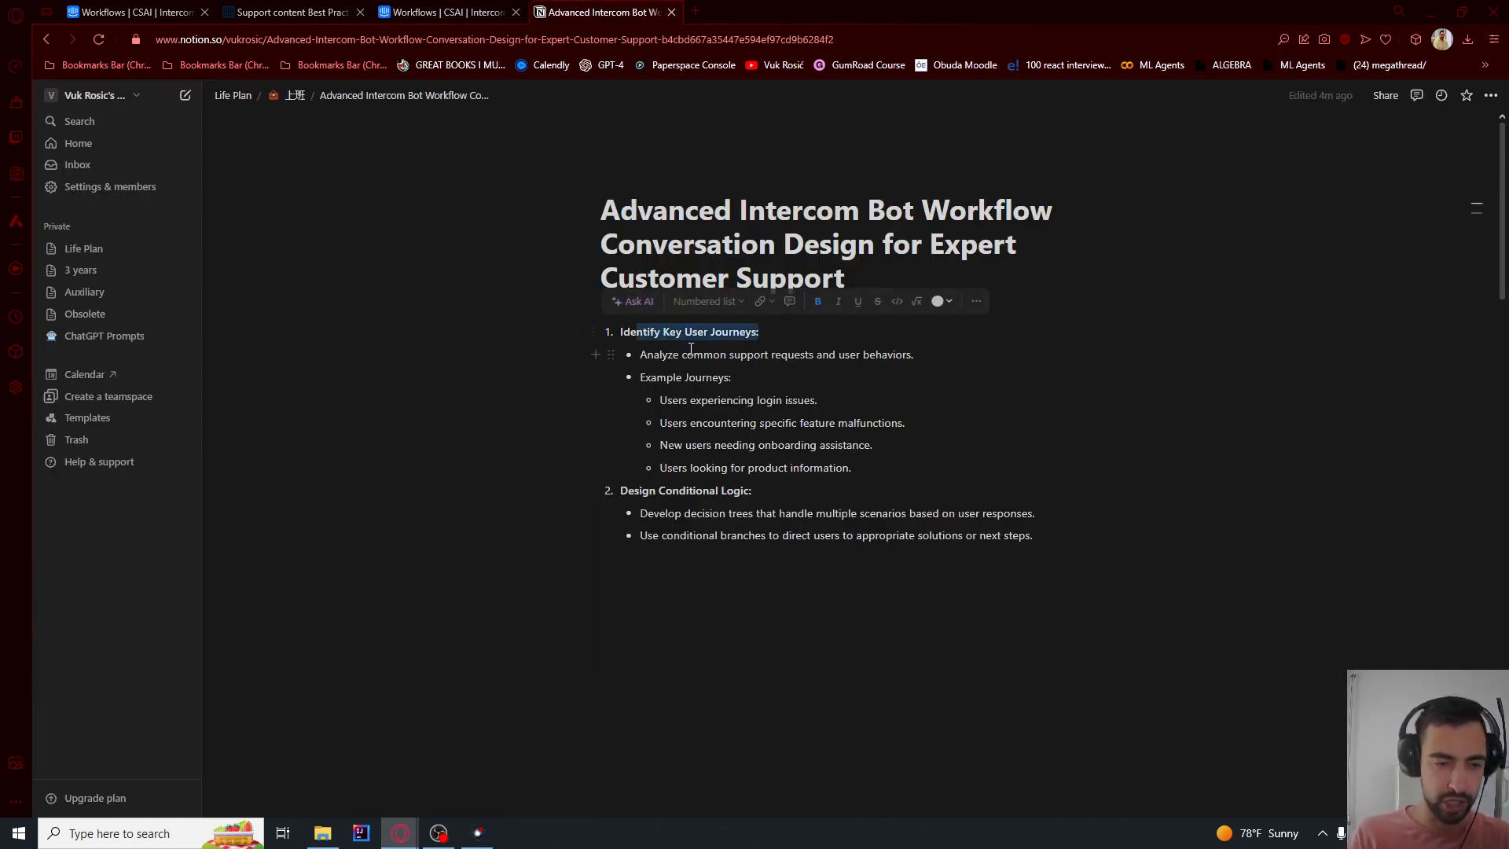
click(663, 355)
drag(655, 355, 914, 350)
click(705, 376)
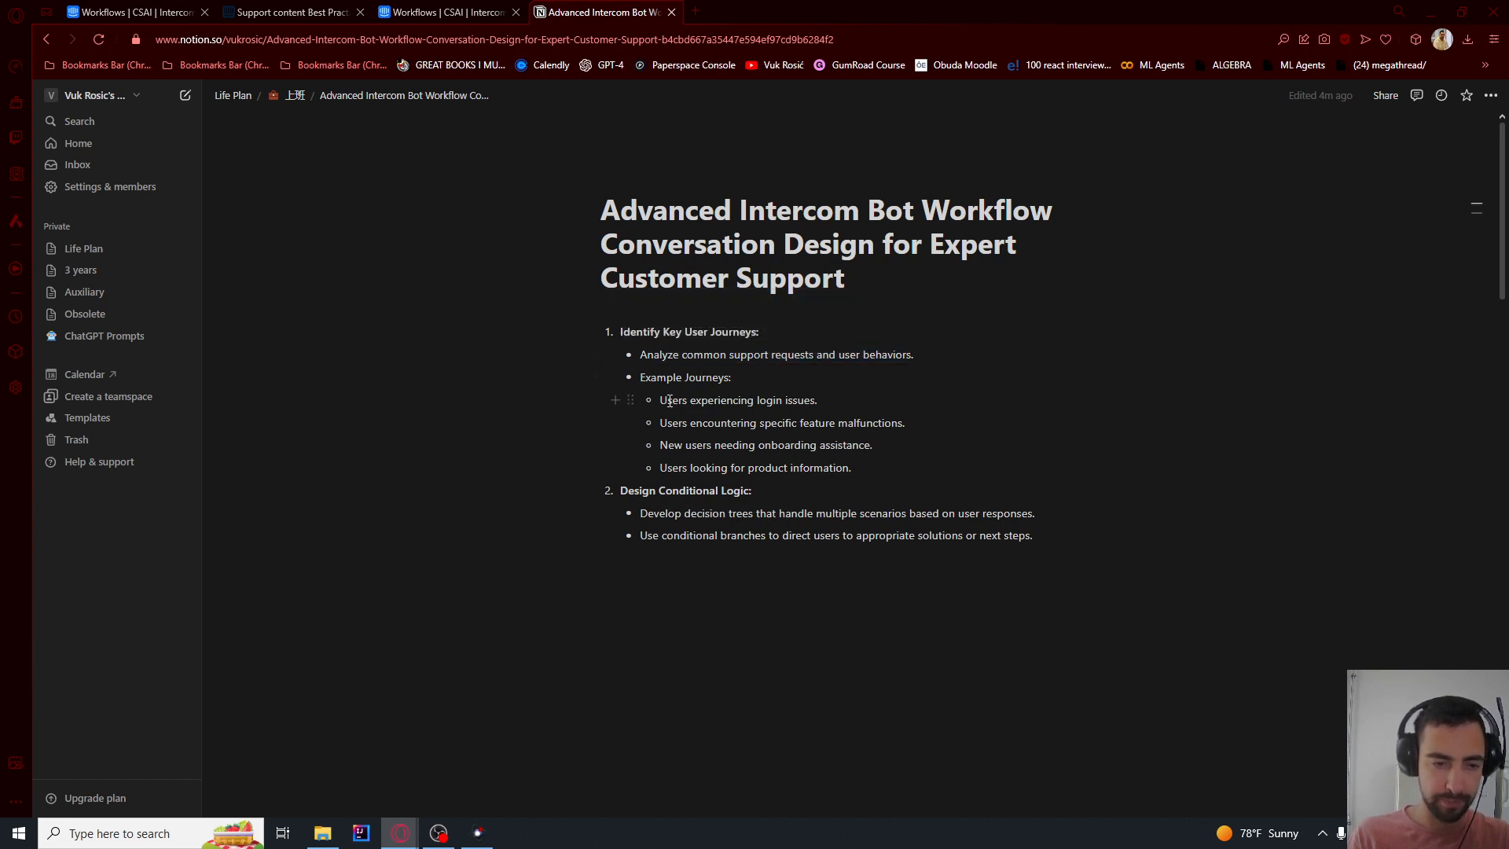
drag(661, 401, 821, 403)
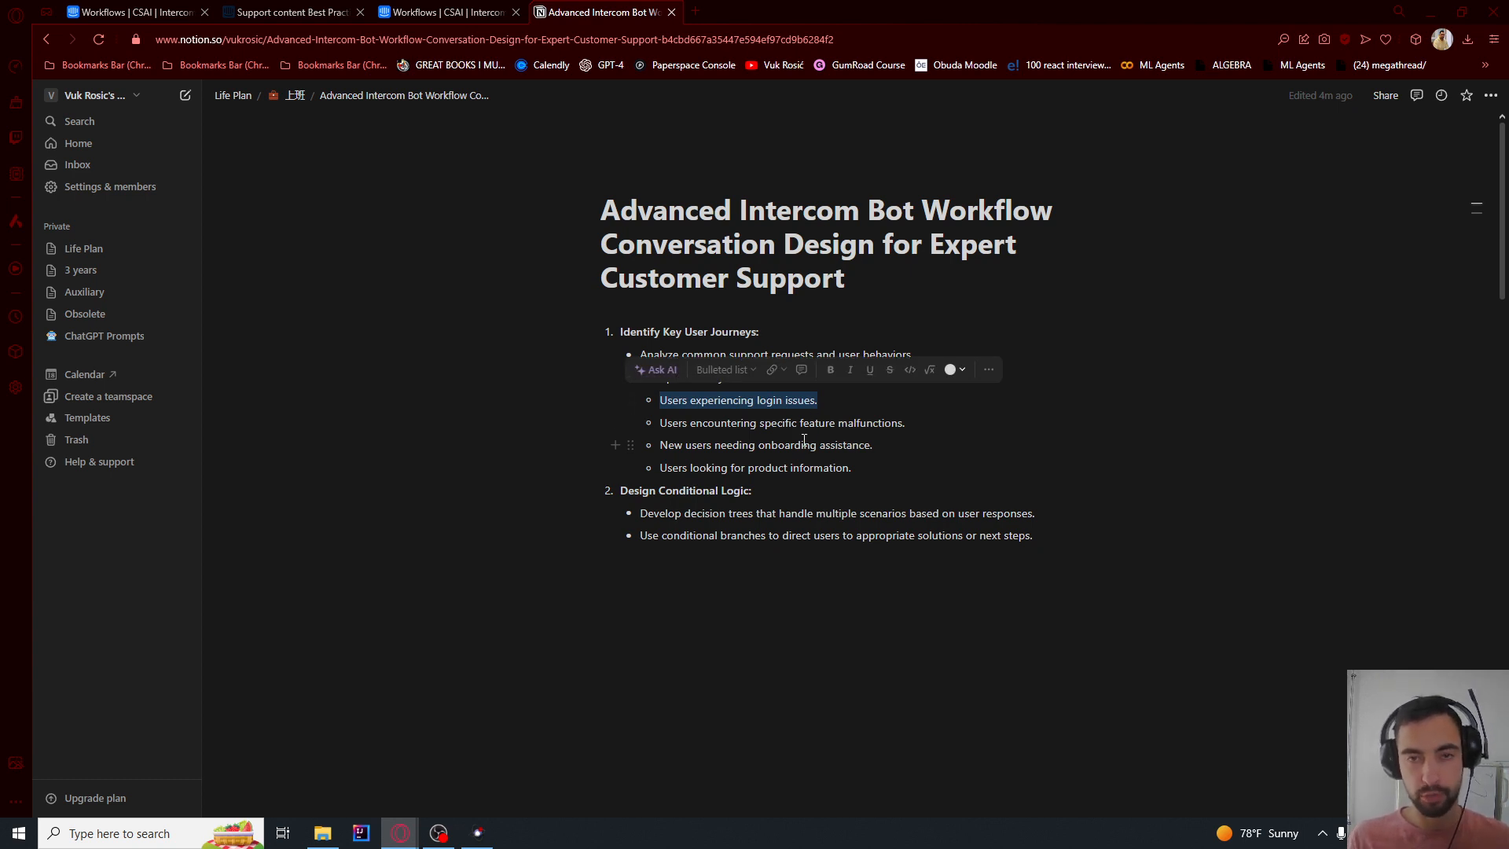
drag(666, 468, 797, 445)
click(827, 468)
click(678, 466)
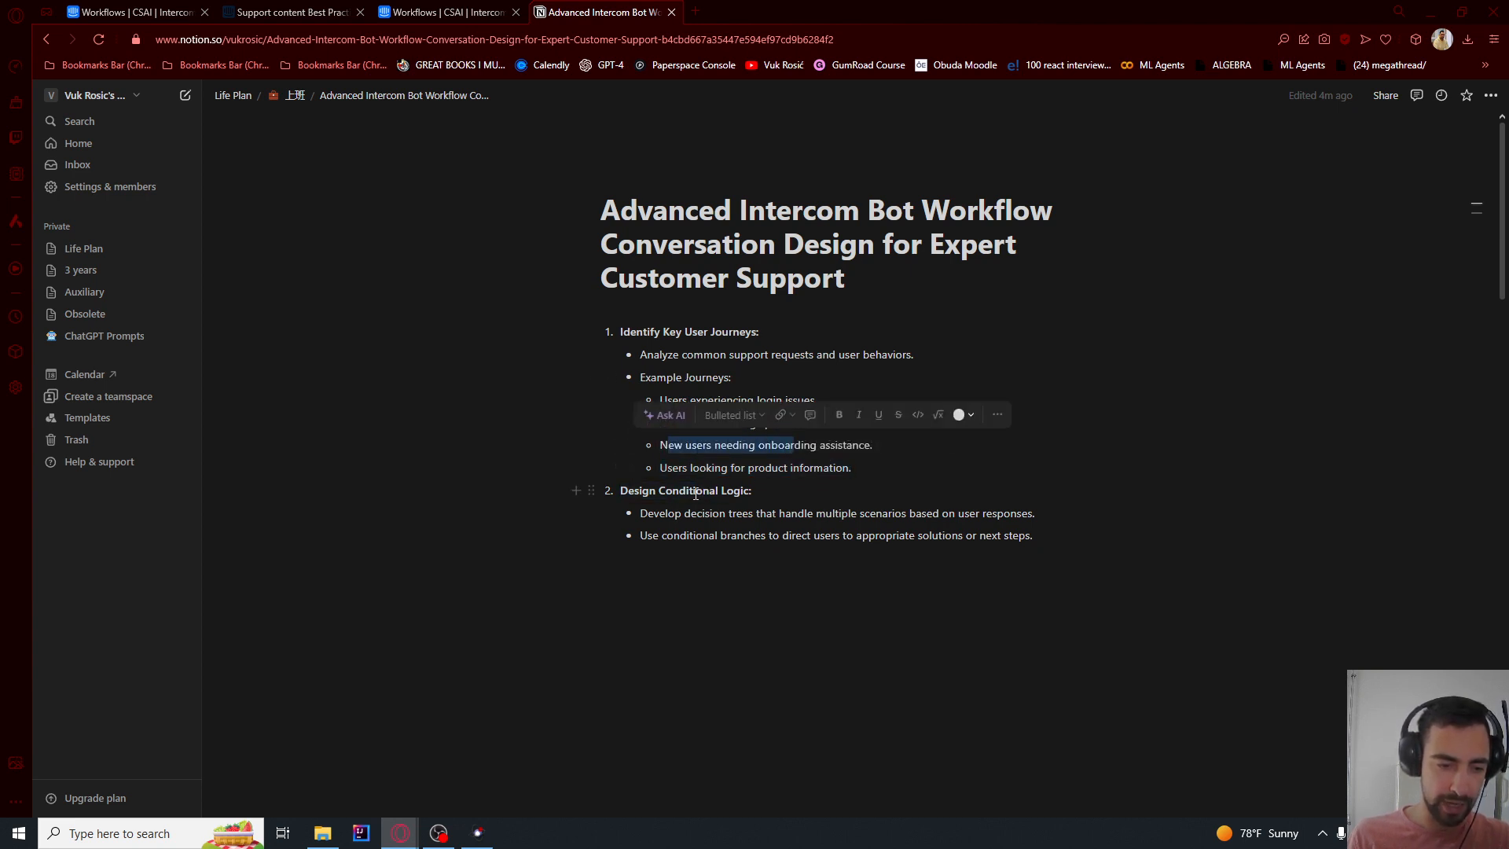
drag(652, 491, 741, 489)
click(736, 513)
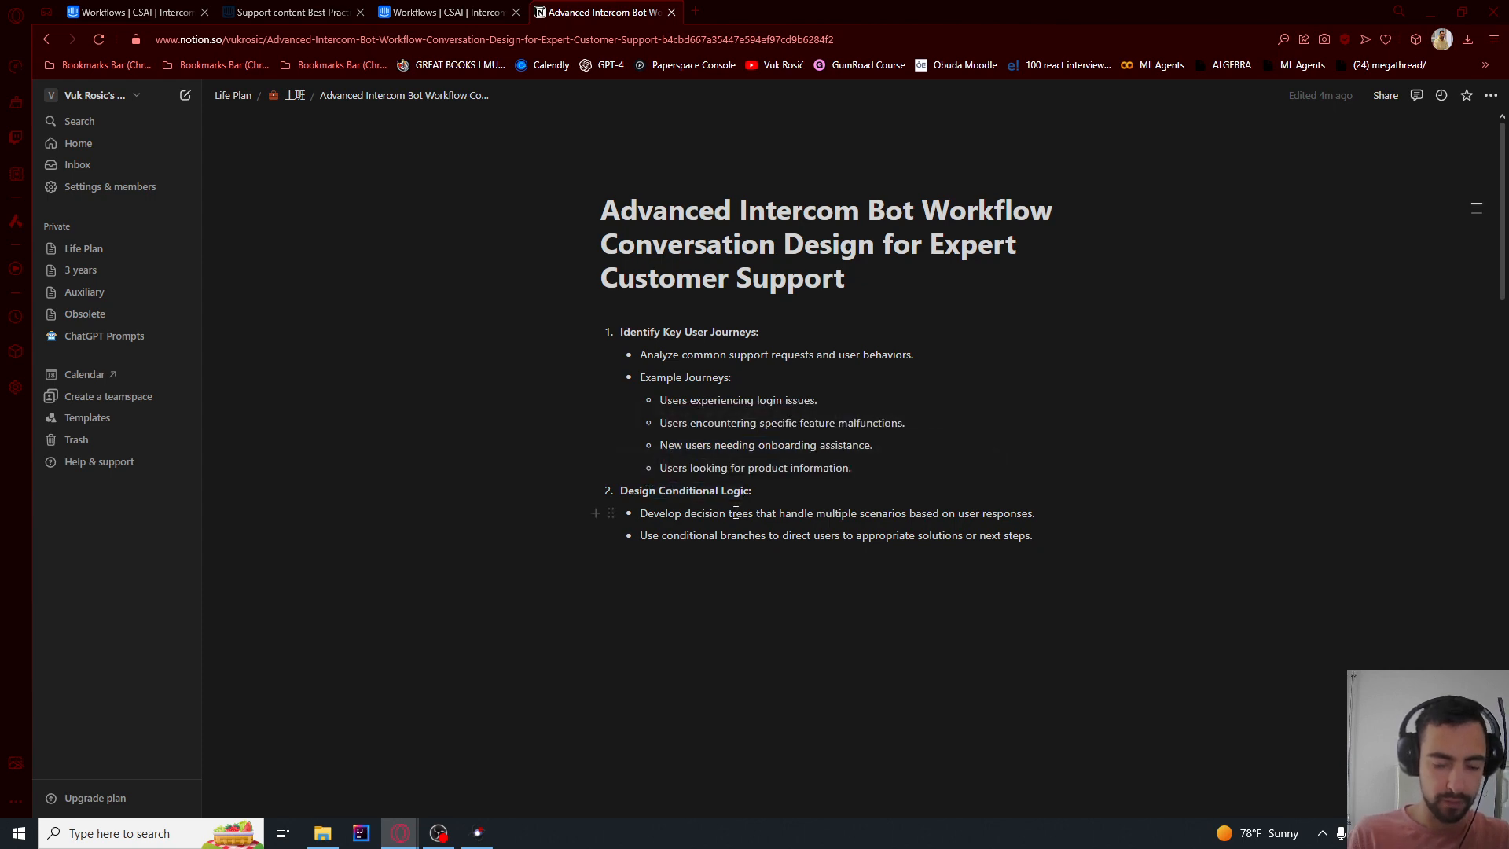
scroll(736, 514, down, 6)
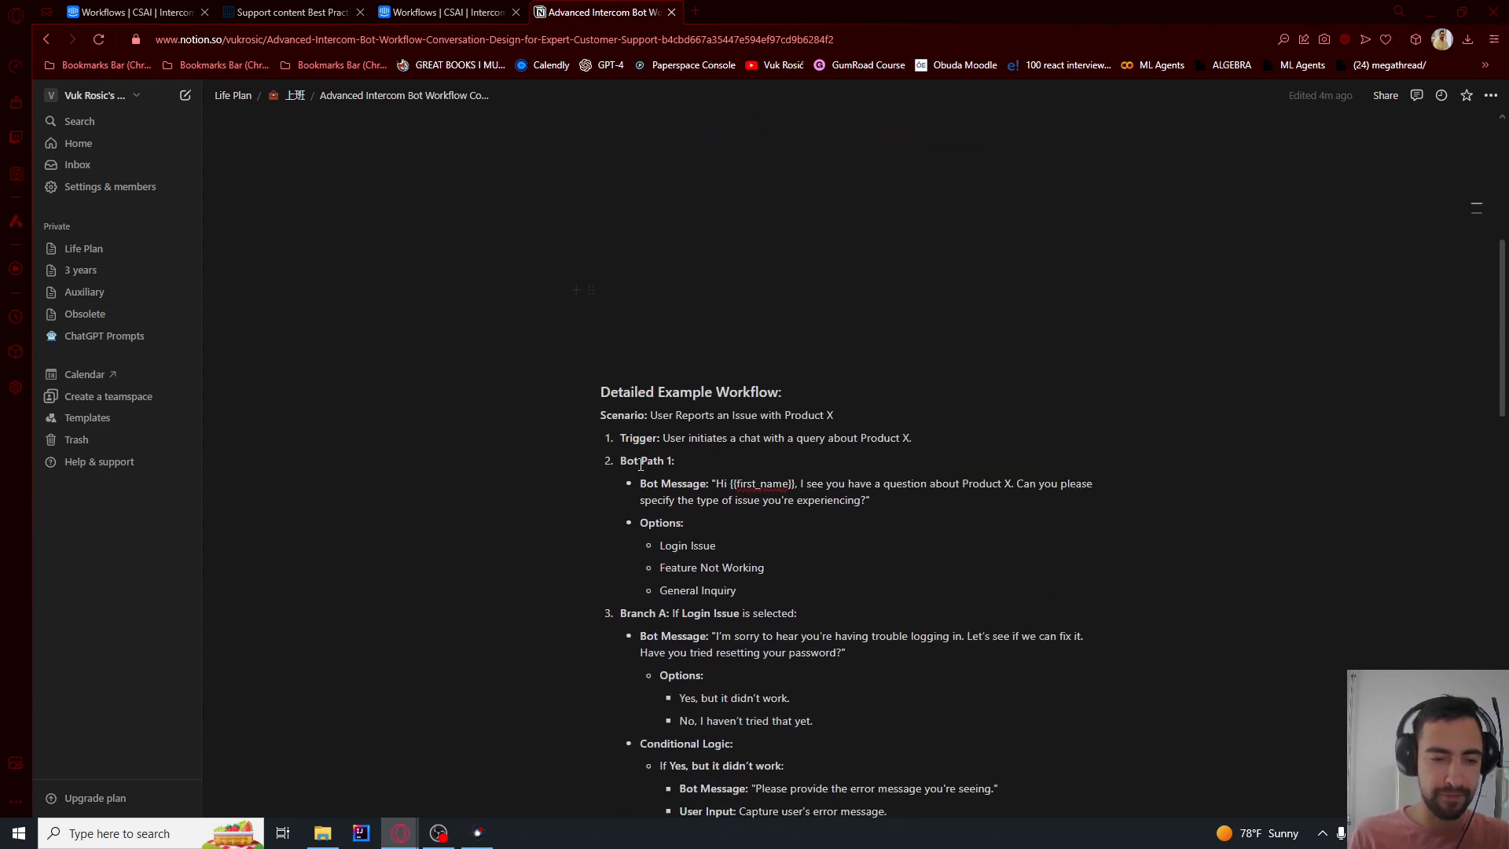
scroll(839, 600, up, 6)
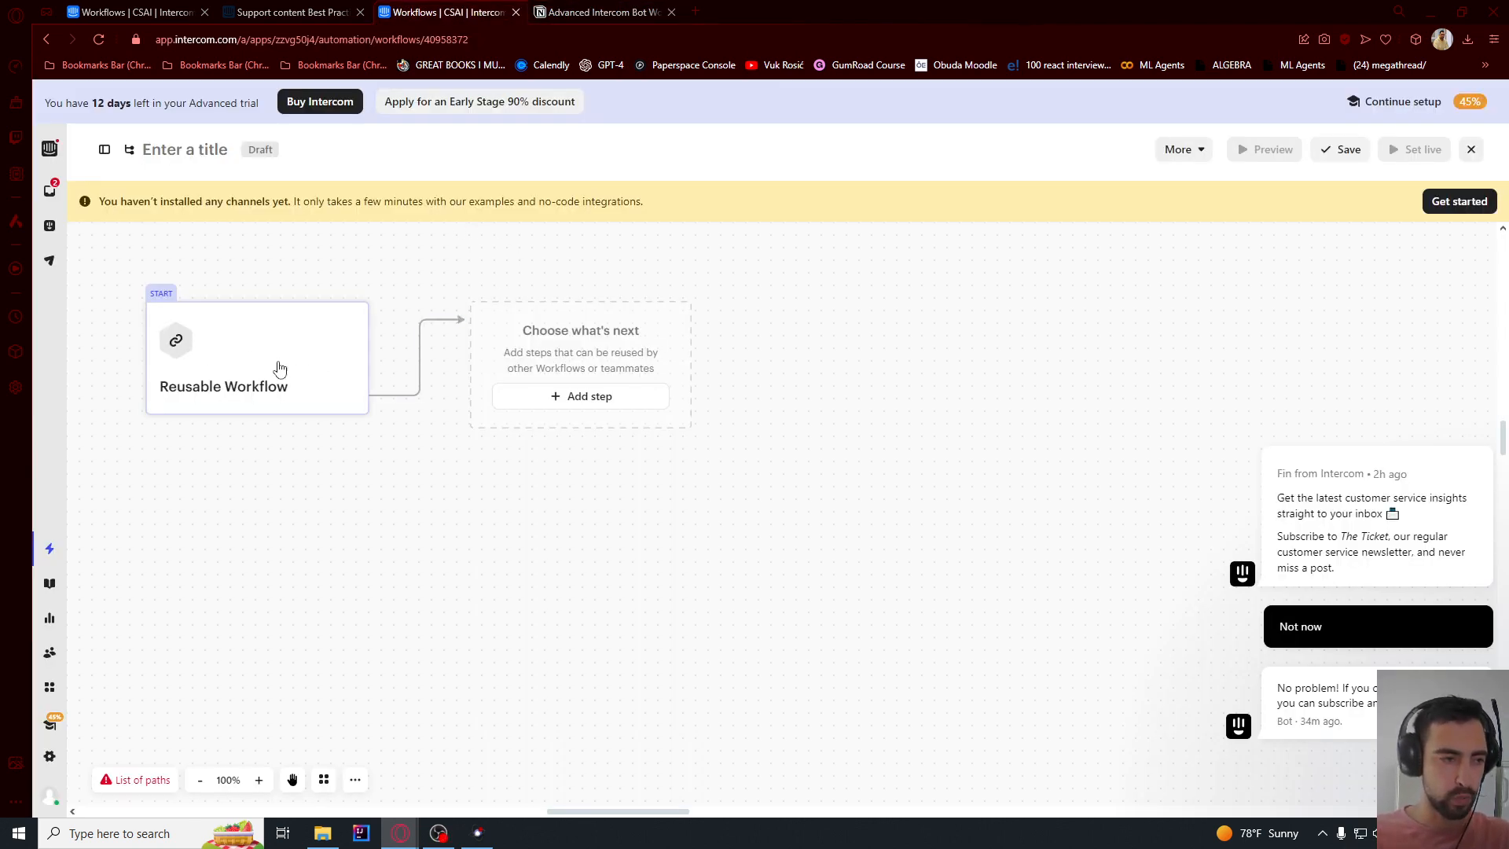
- Add a message step: "Hi First name, I see you have a question about Product X. Can you please specify the type of issue you're experiencing?"
click(592, 397)
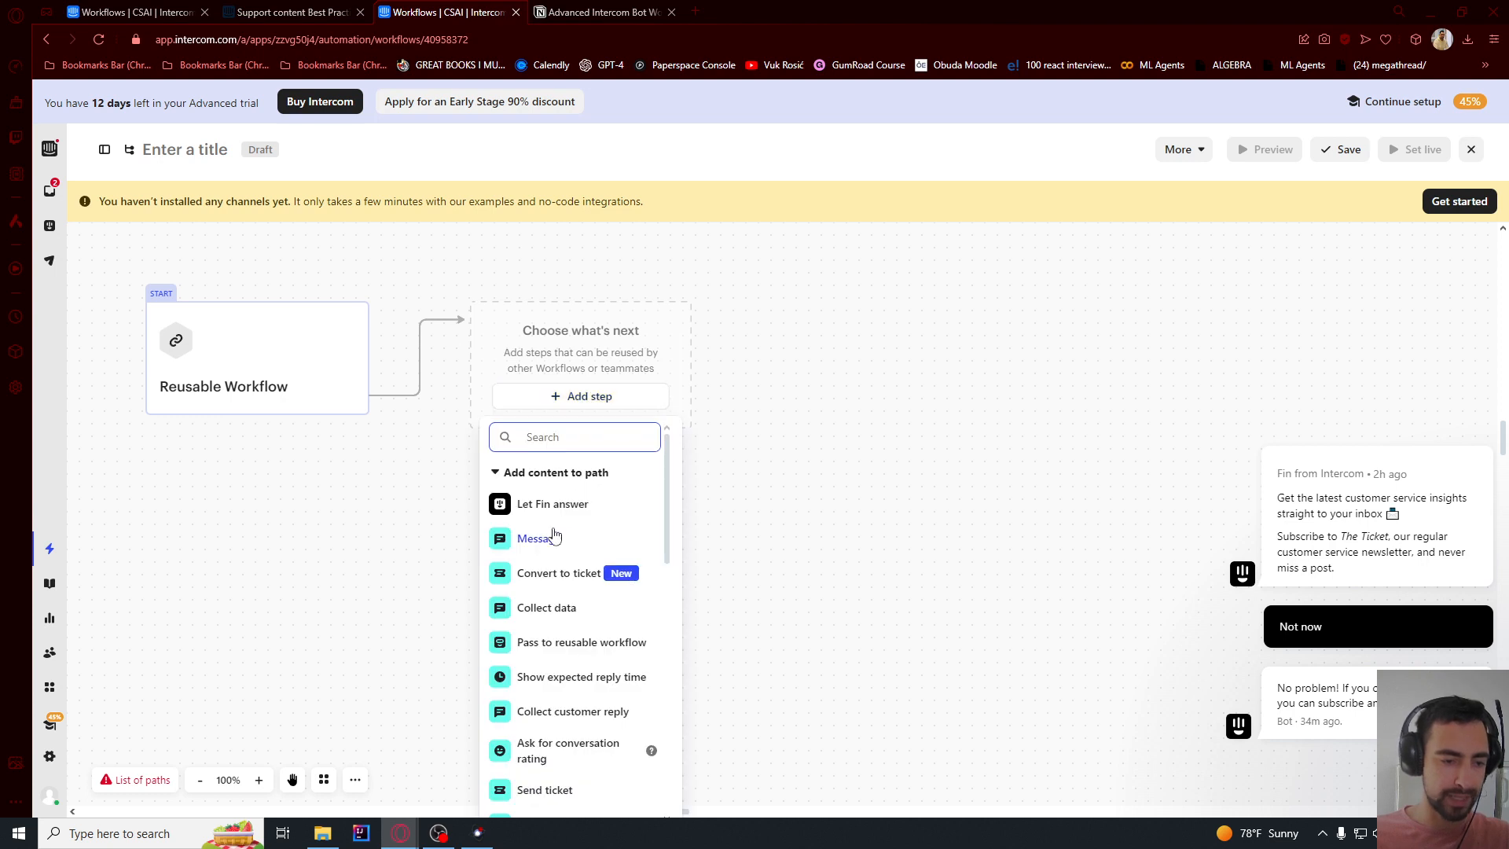
click(539, 538)
text(Hi First name, I see you have a question about Product X. Can you please specify the type of issue you're experiencing?)
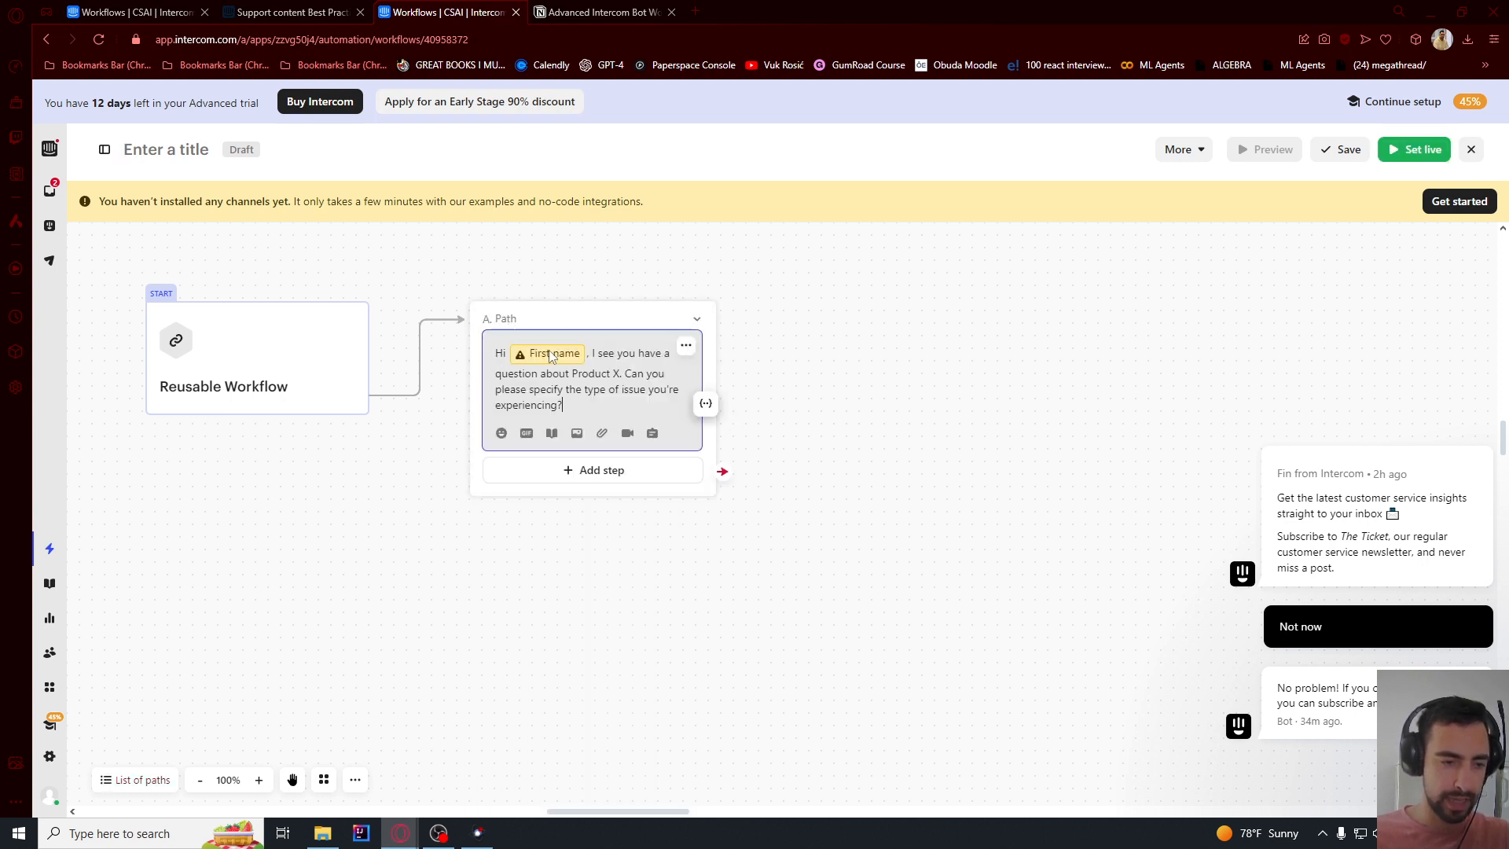
- Remove the First name attribute from the greeting message and reinsert it from the people attributes
click(550, 360)
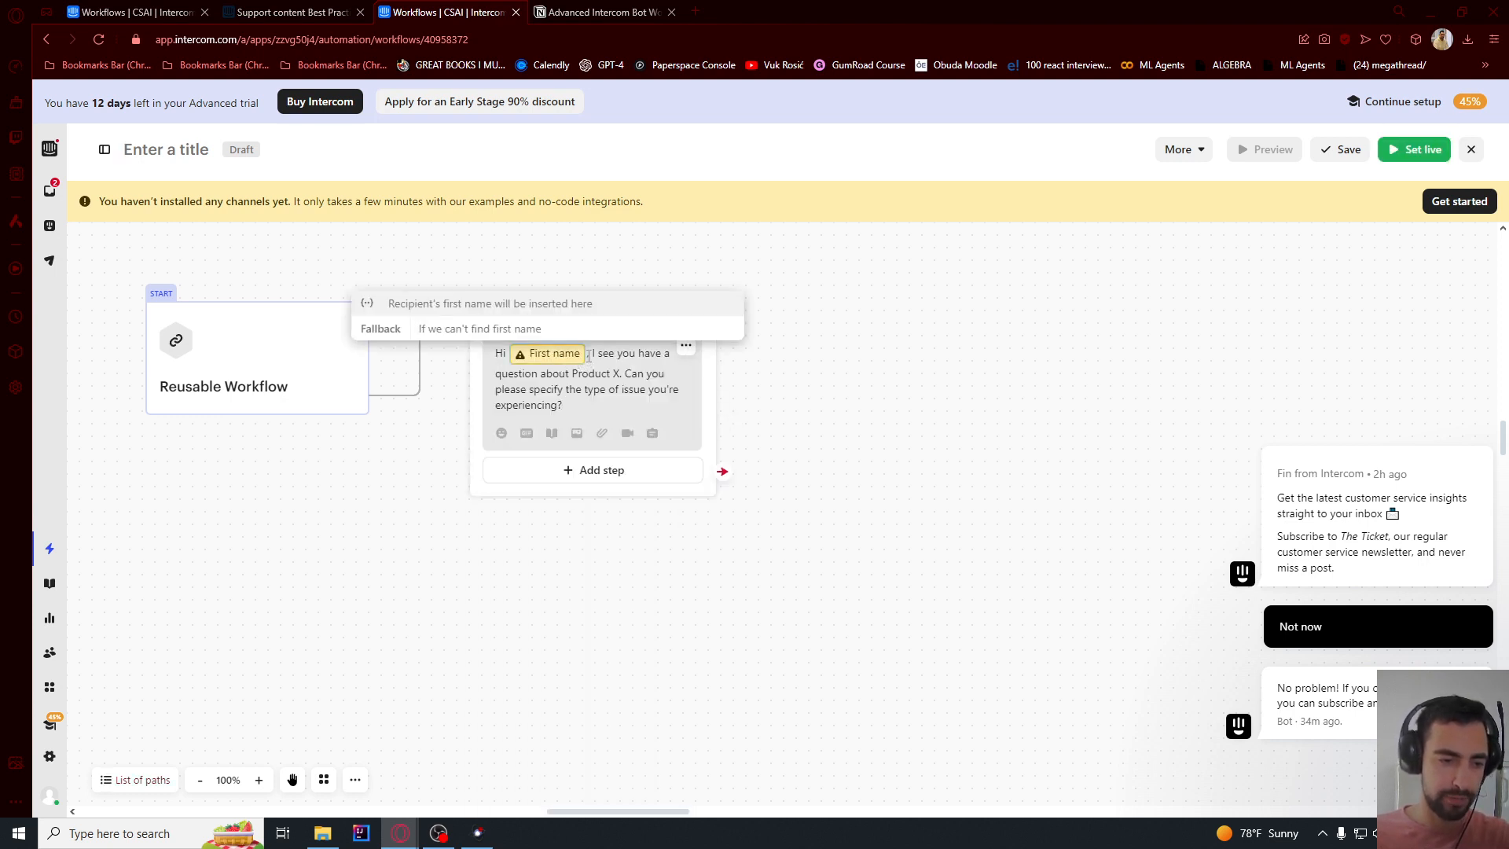
click(588, 357)
key(BackSpace)
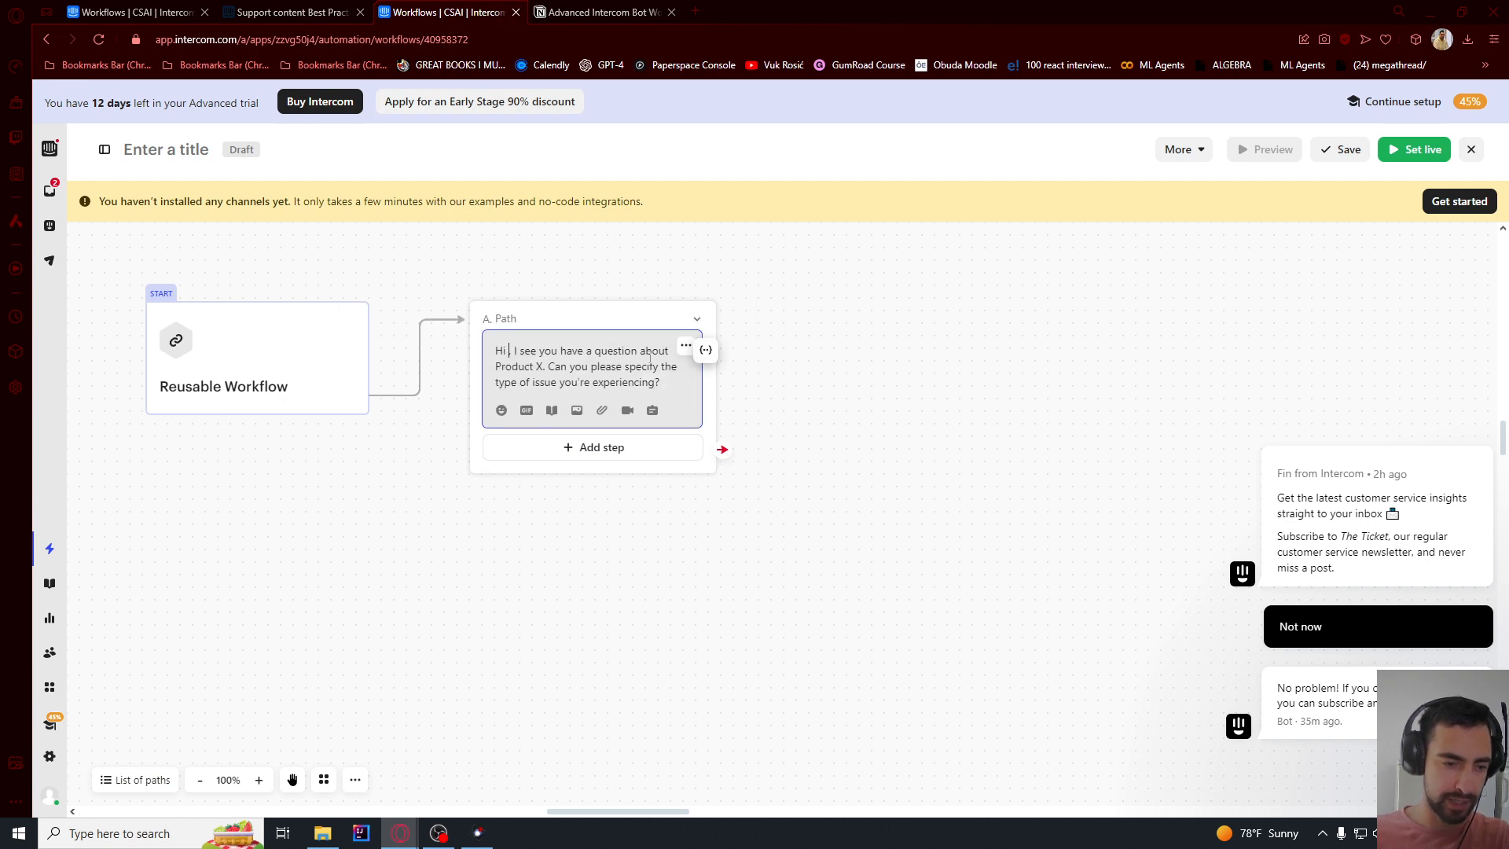
click(705, 350)
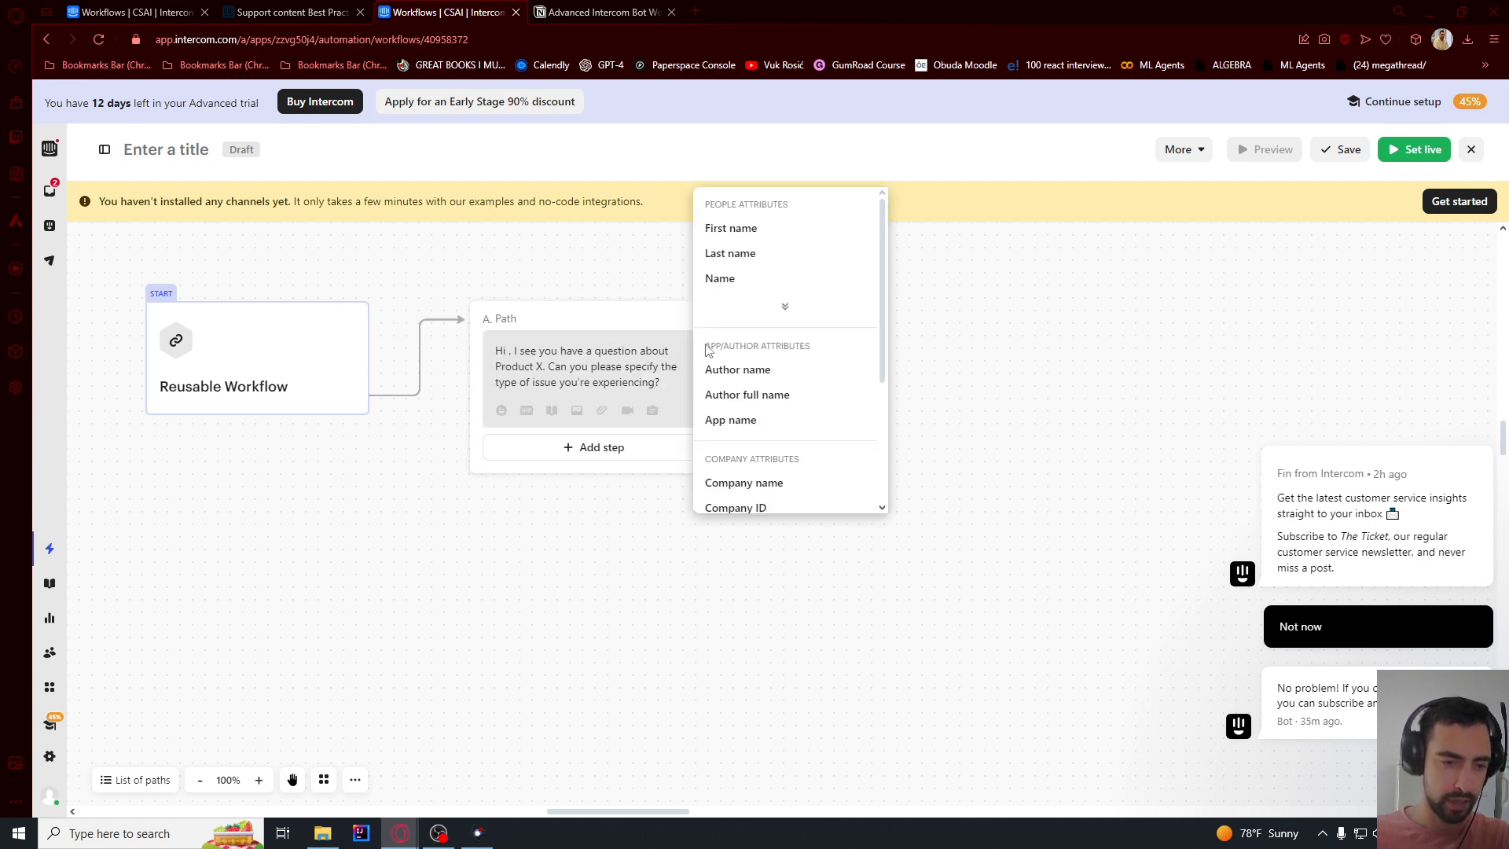
click(731, 228)
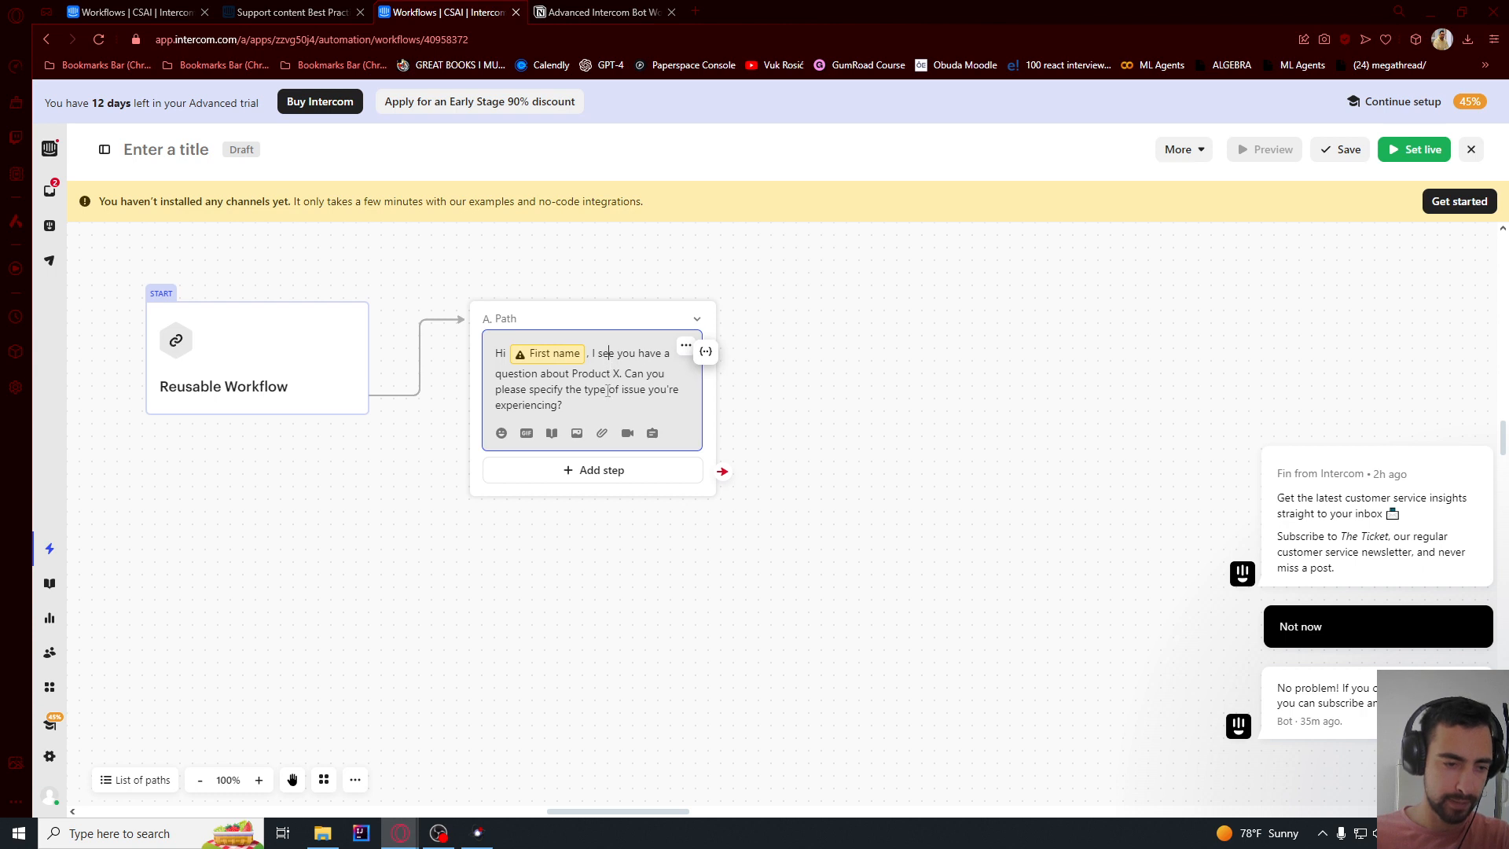
drag(572, 373, 619, 373)
click(648, 373)
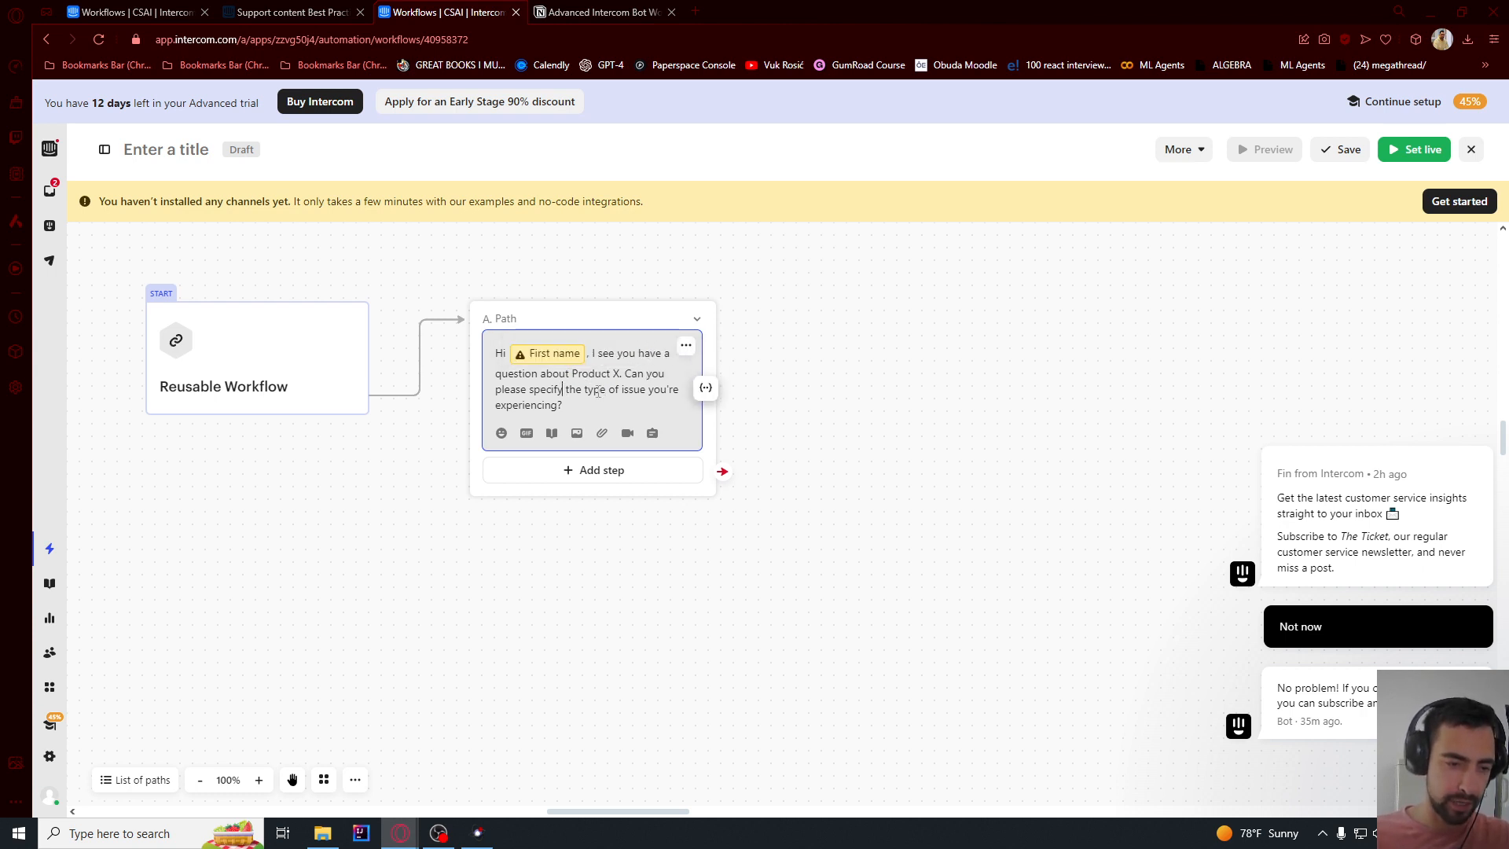
- Add a reply button labelled "Login Issue" beneath the greeting message
click(600, 477)
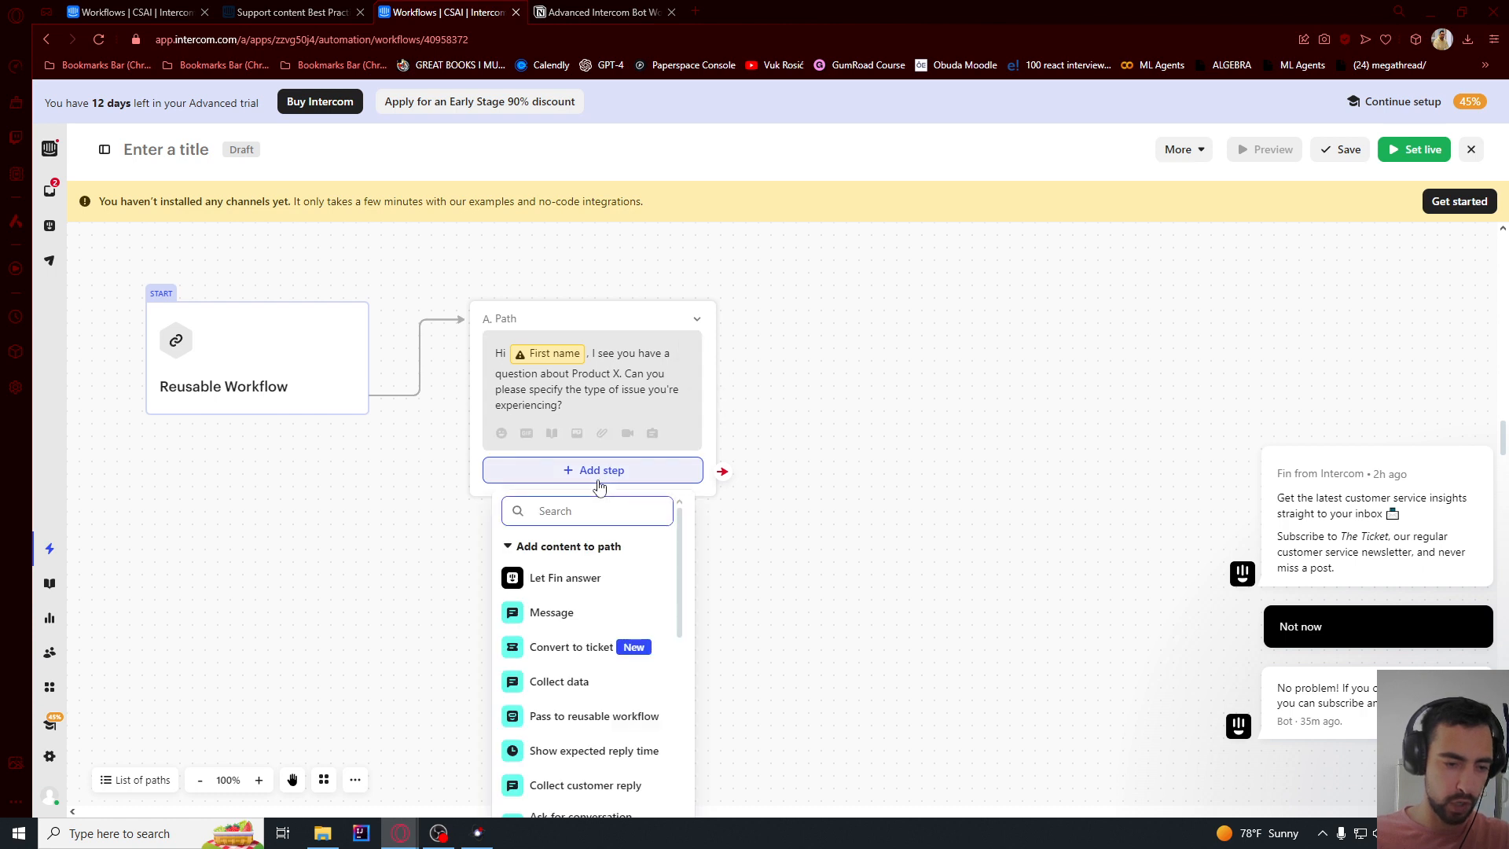
text(button)
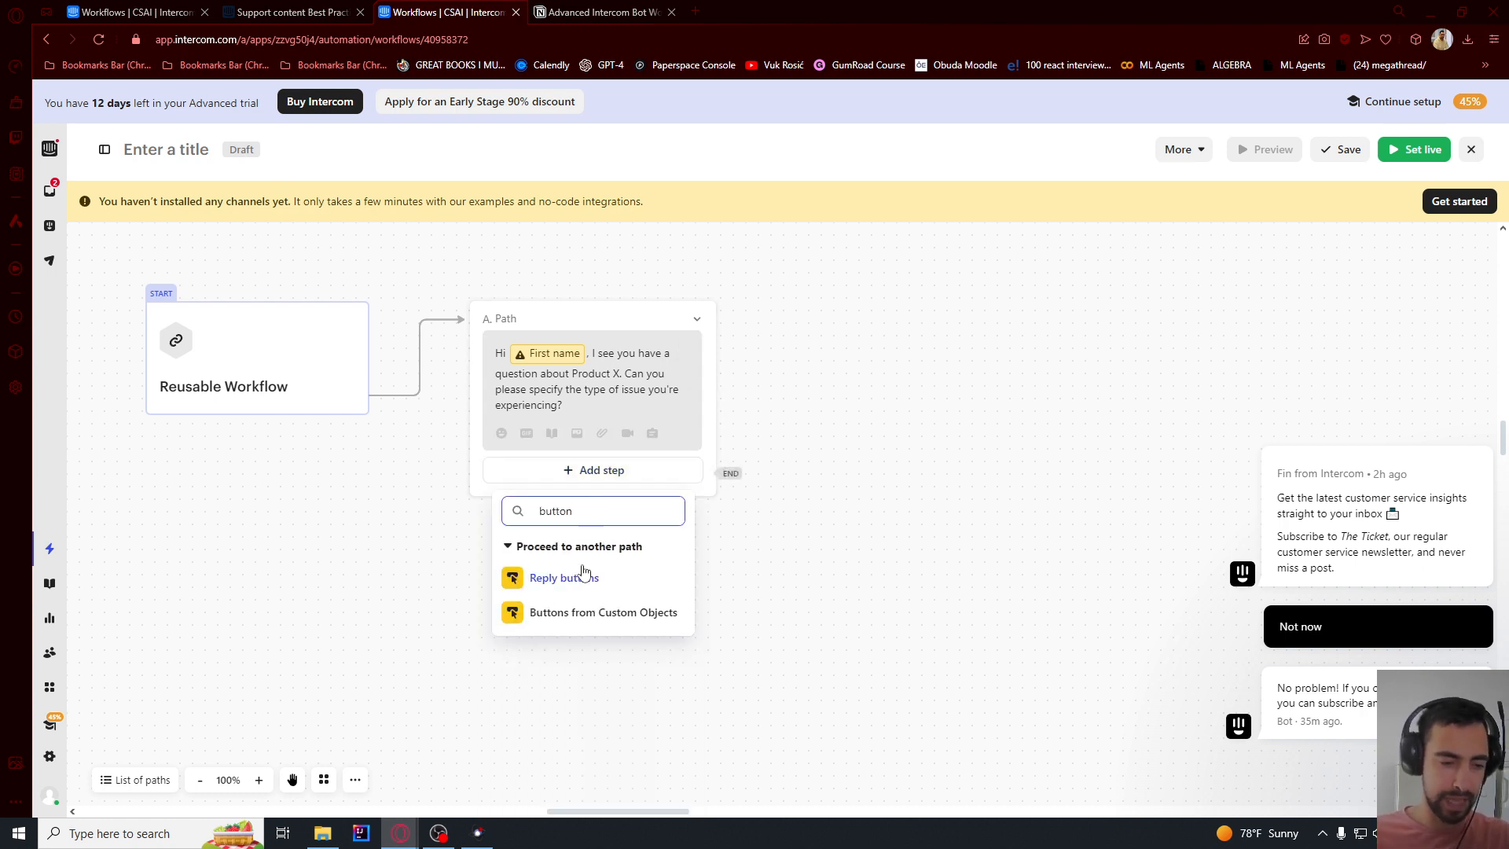
click(597, 579)
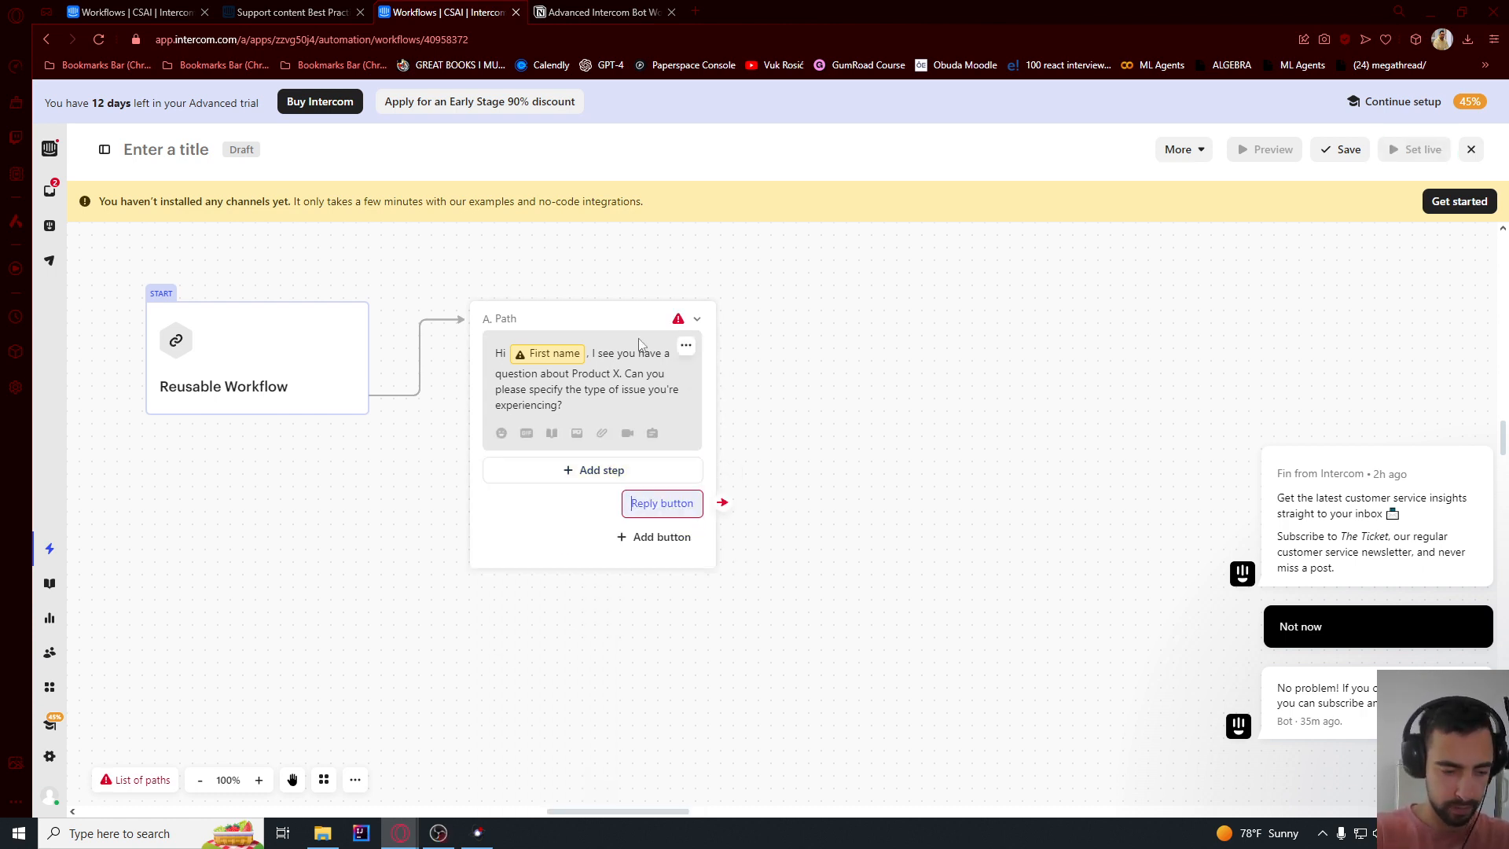
text(Lo)
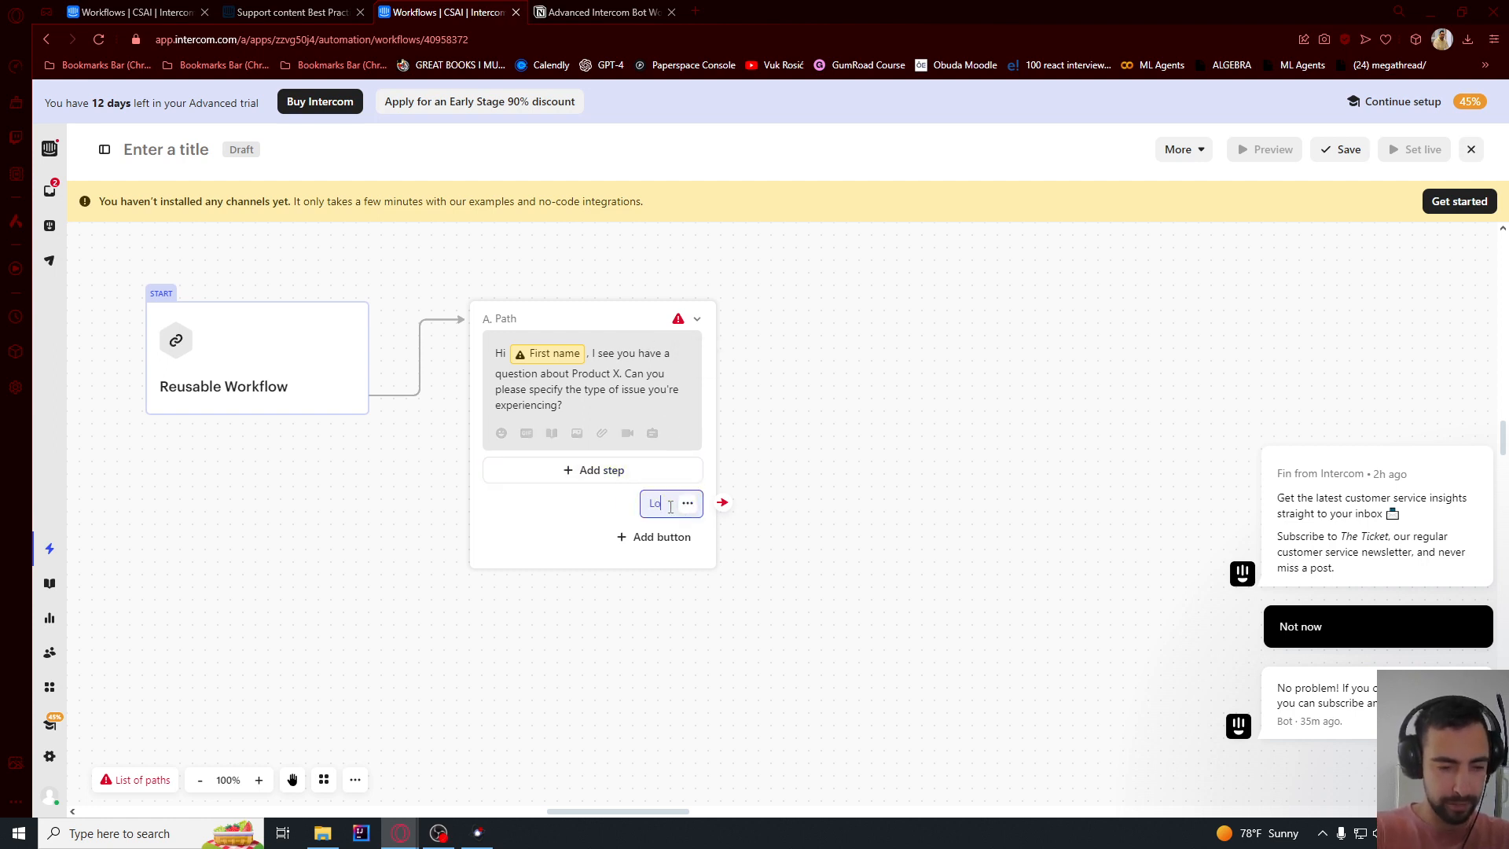
text(gin Issue)
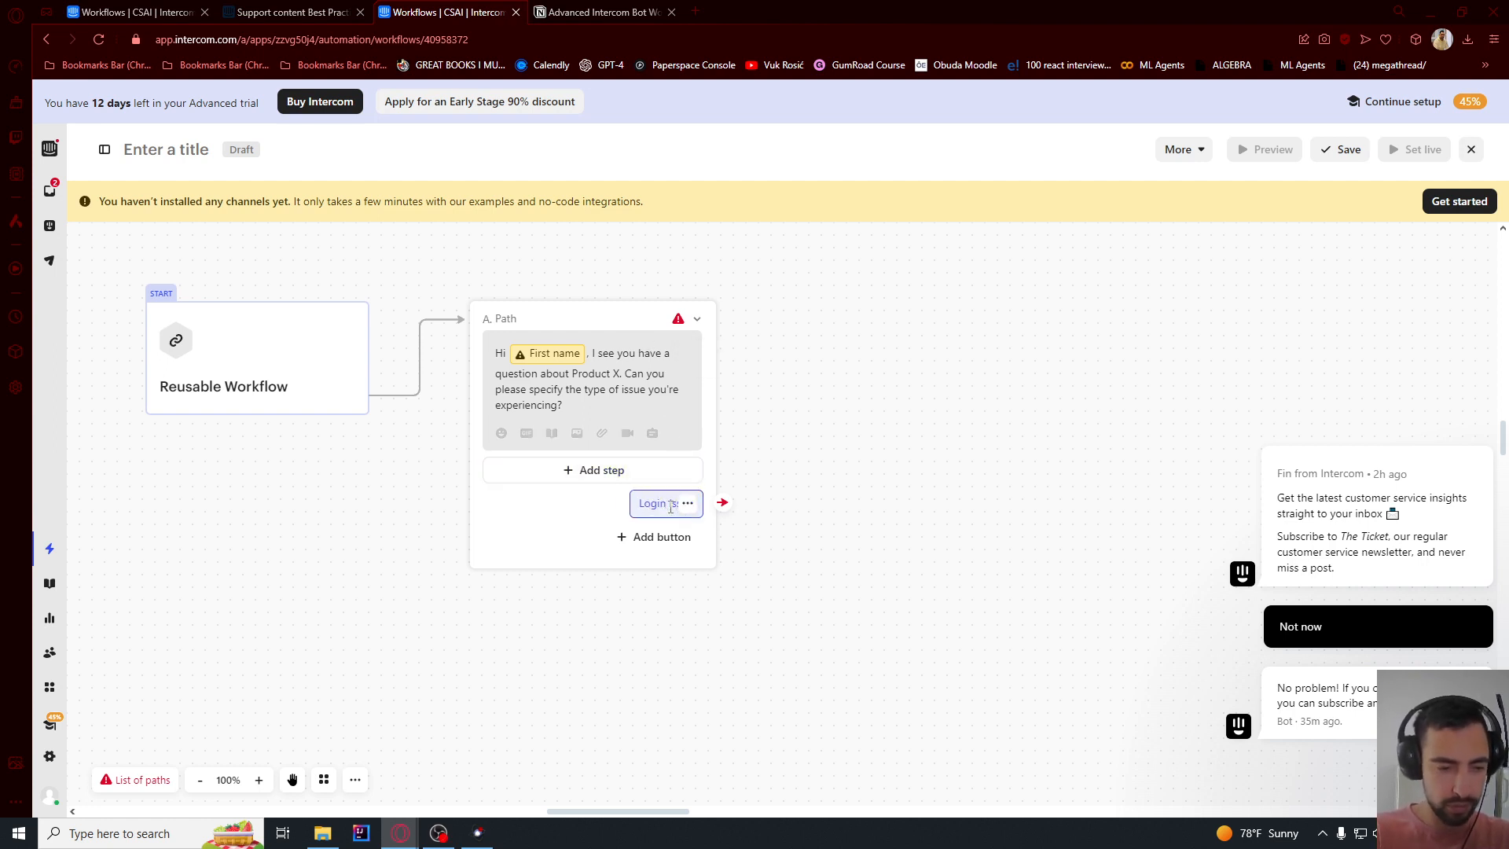
- Add two more reply buttons to the greeting path, labelled "Feature Not Working" and "General Inquiry"
click(655, 537)
click(636, 600)
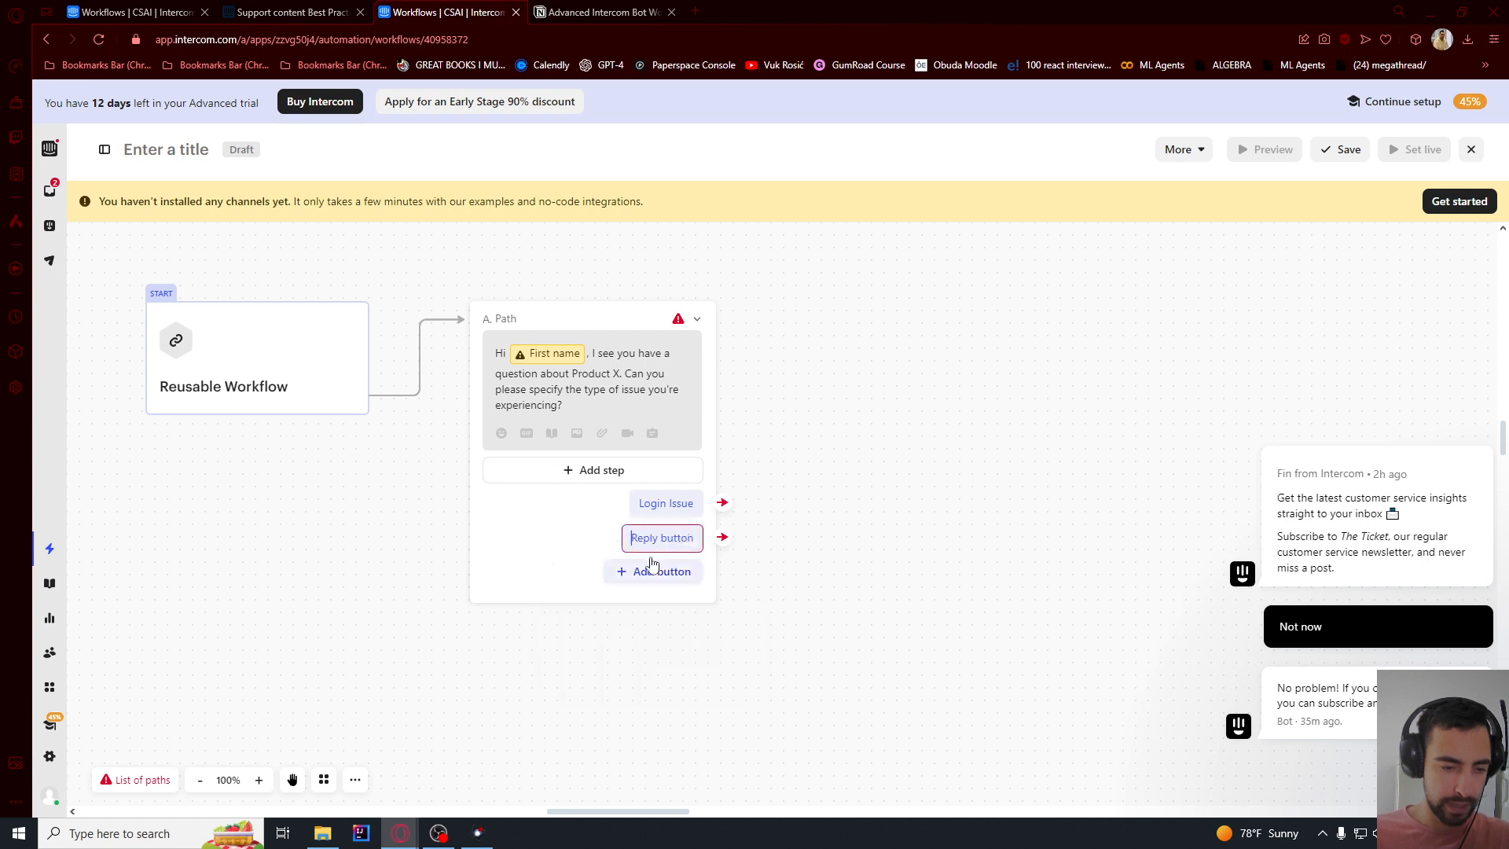
text(Feature Not Working)
click(647, 576)
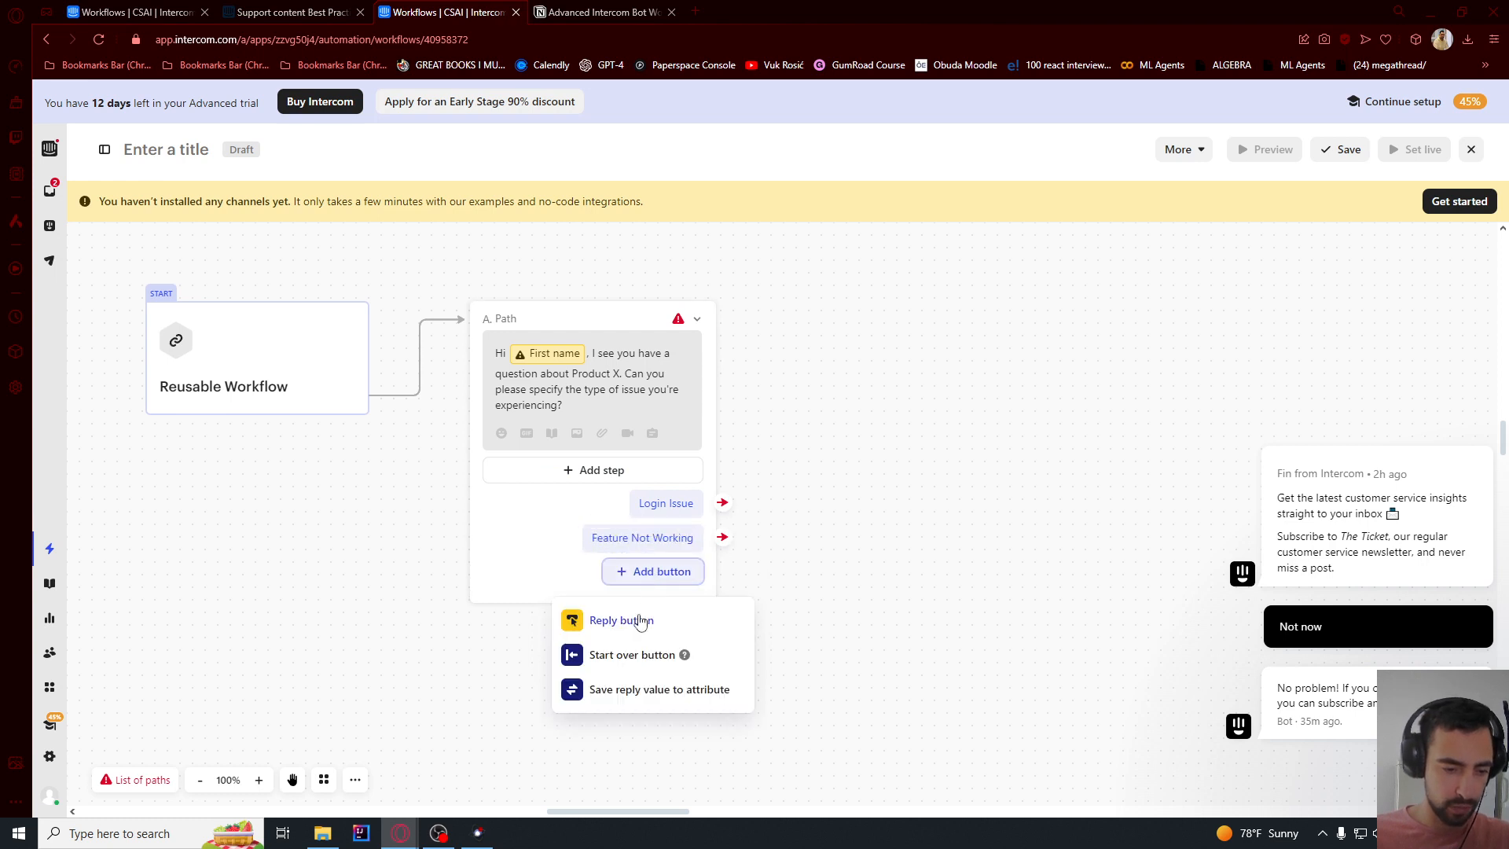
click(636, 620)
text(General )
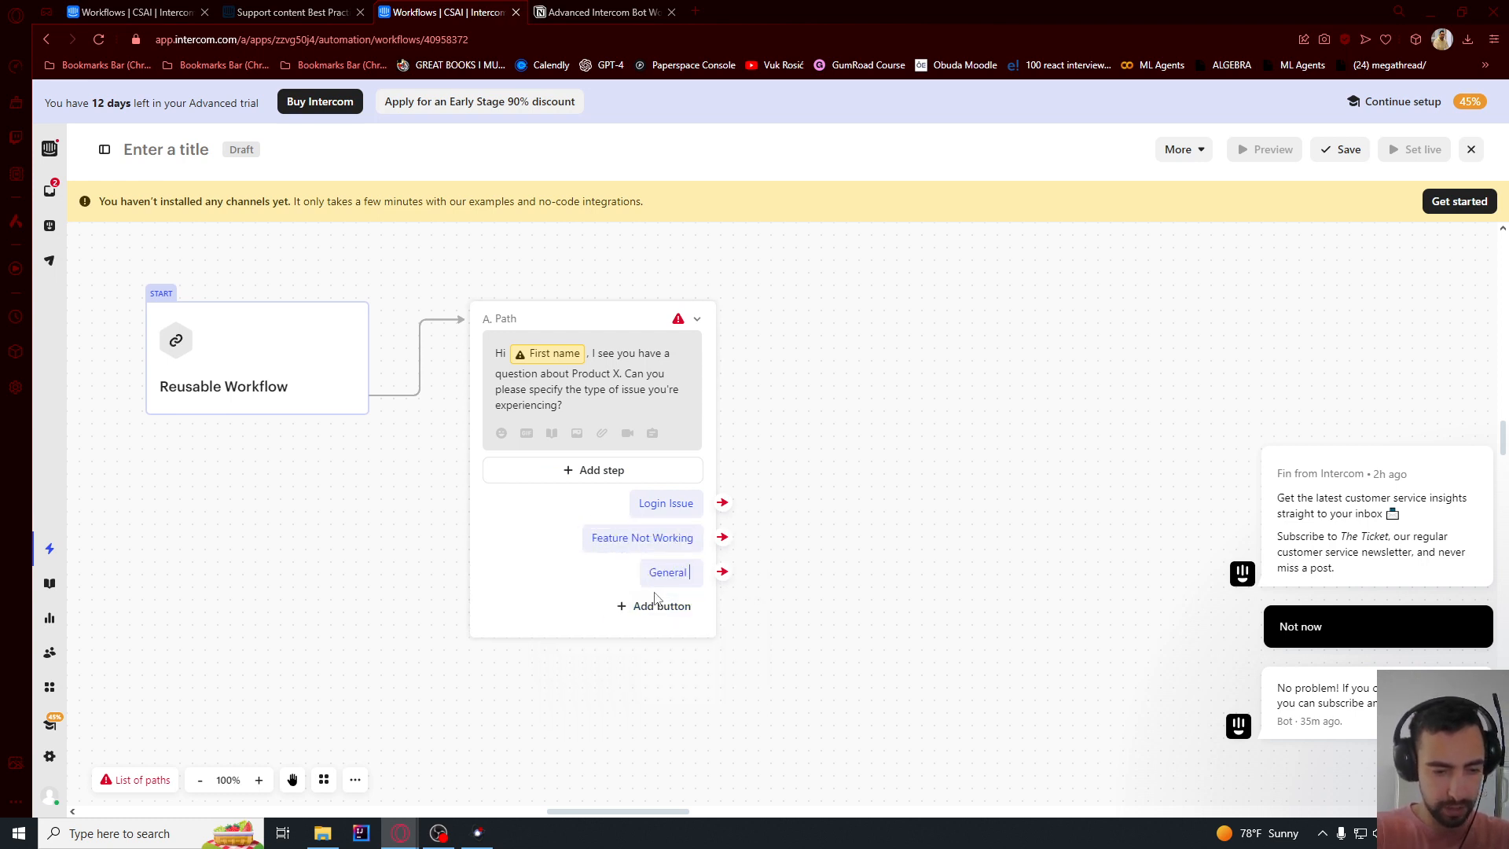
text(Inqun)
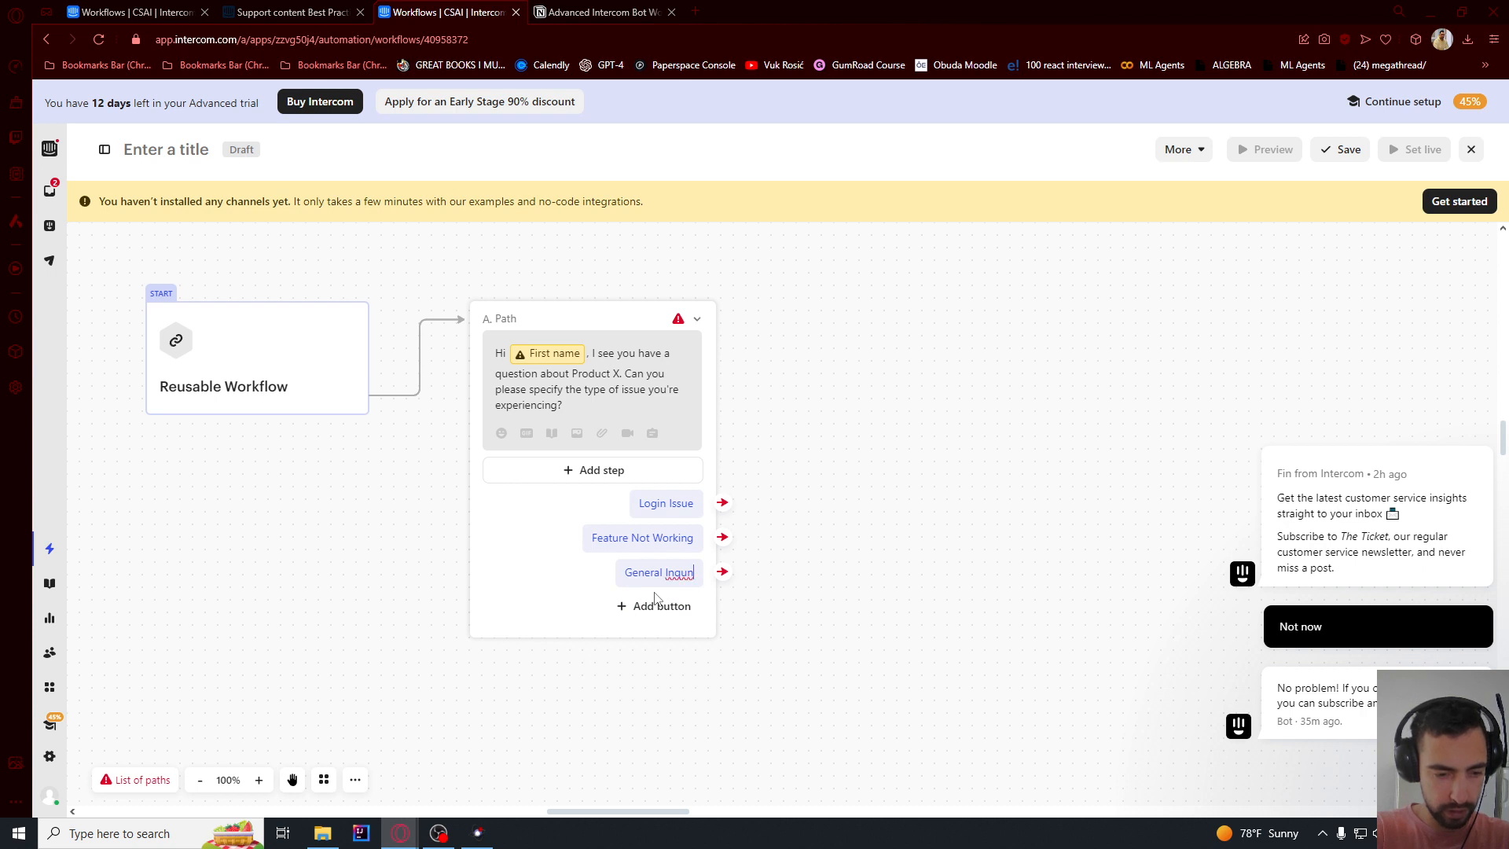
key(BackSpace)
text(ry)
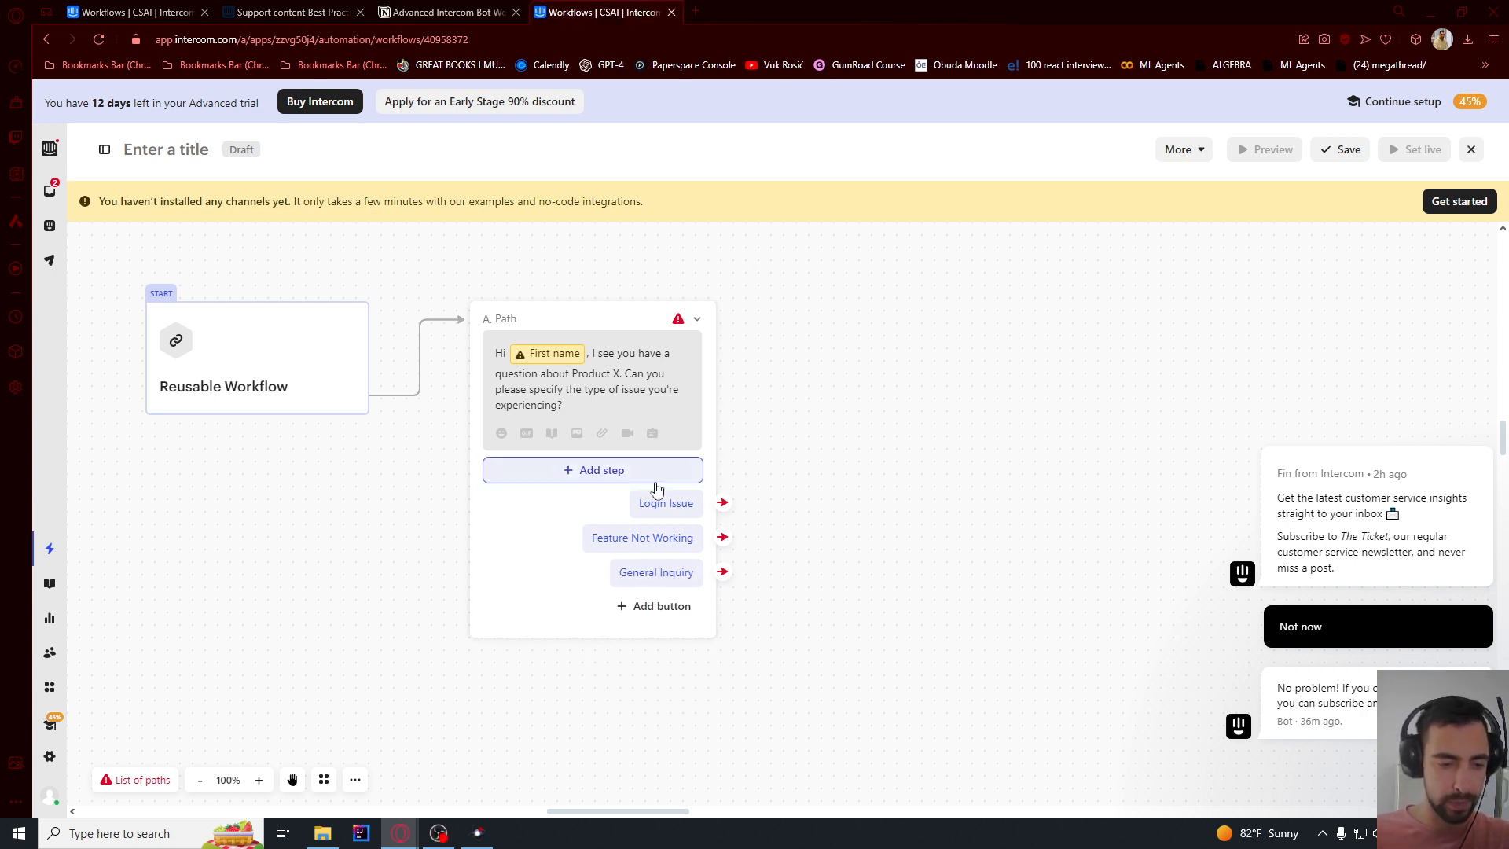
- Add a message path from Login Issue: "I'm sorry to hear you're having trouble logging in. Let's see if we can fix it. Have you tried resetting your password?"
click(722, 502)
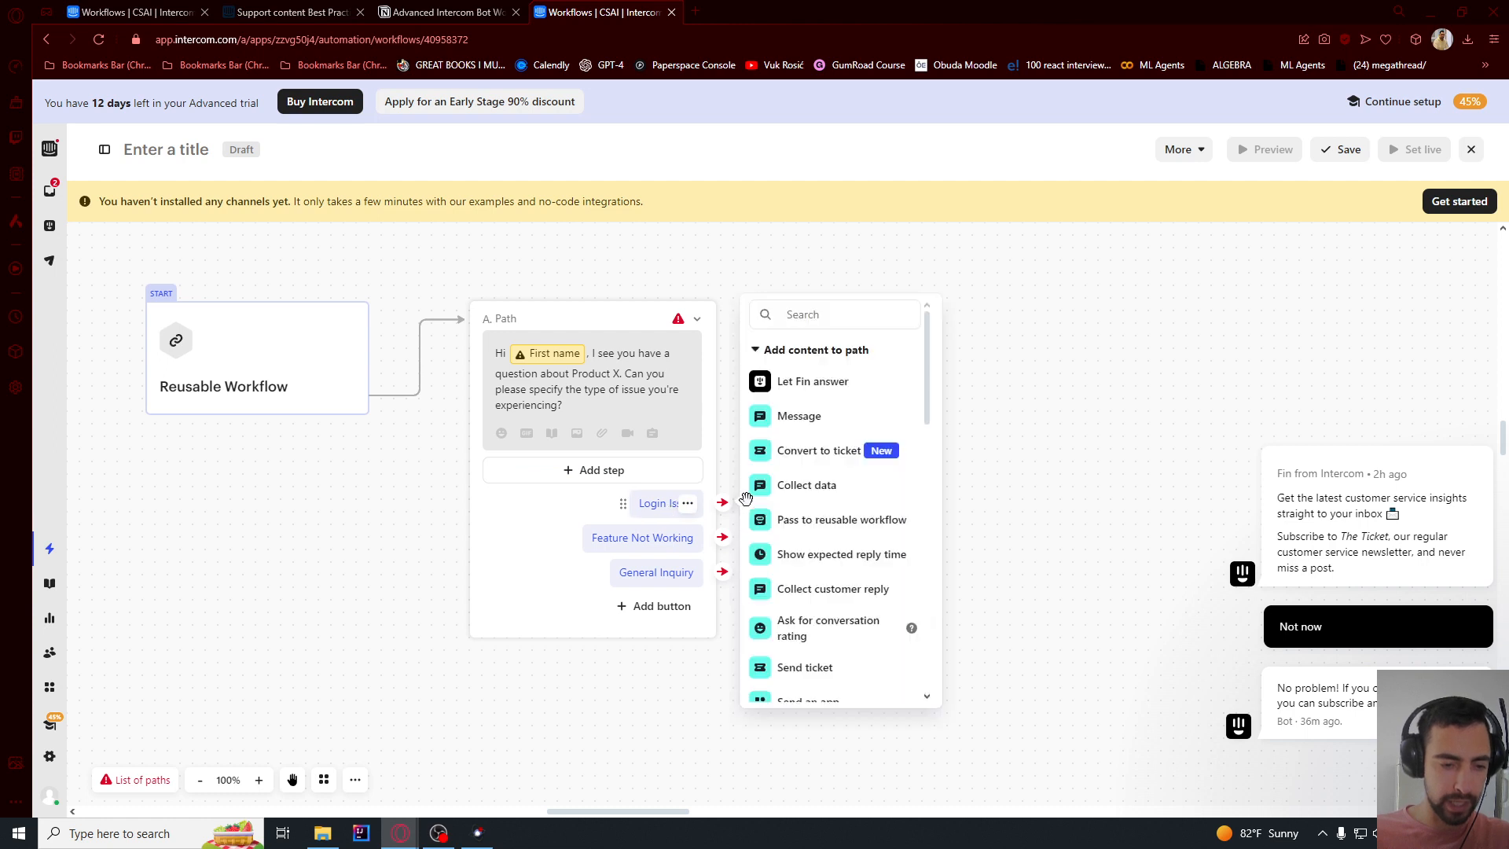
click(817, 423)
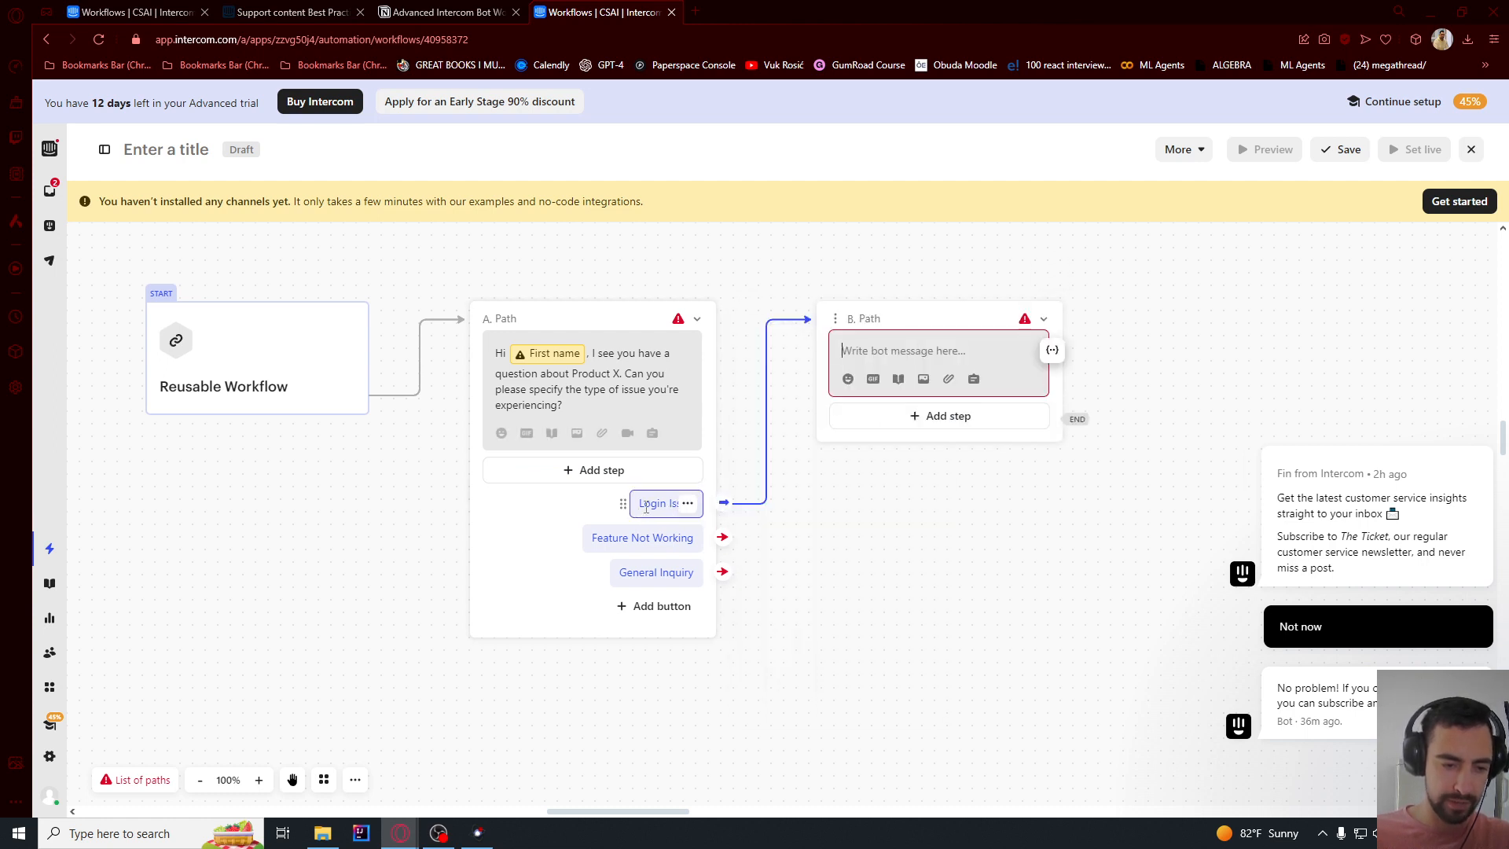
click(912, 352)
key(ctrl+v)
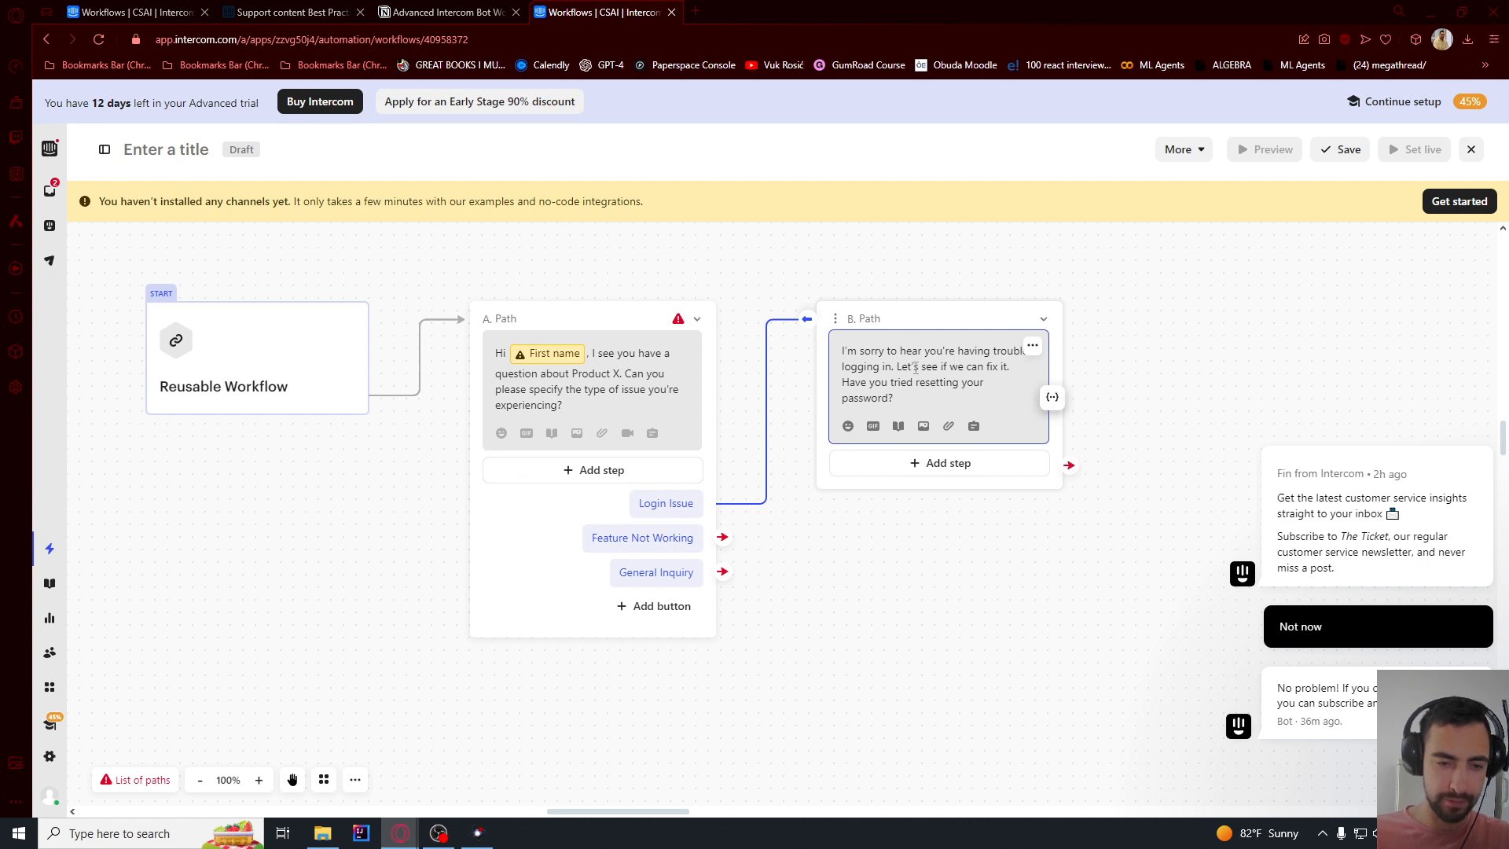
drag(900, 352, 977, 368)
click(744, 248)
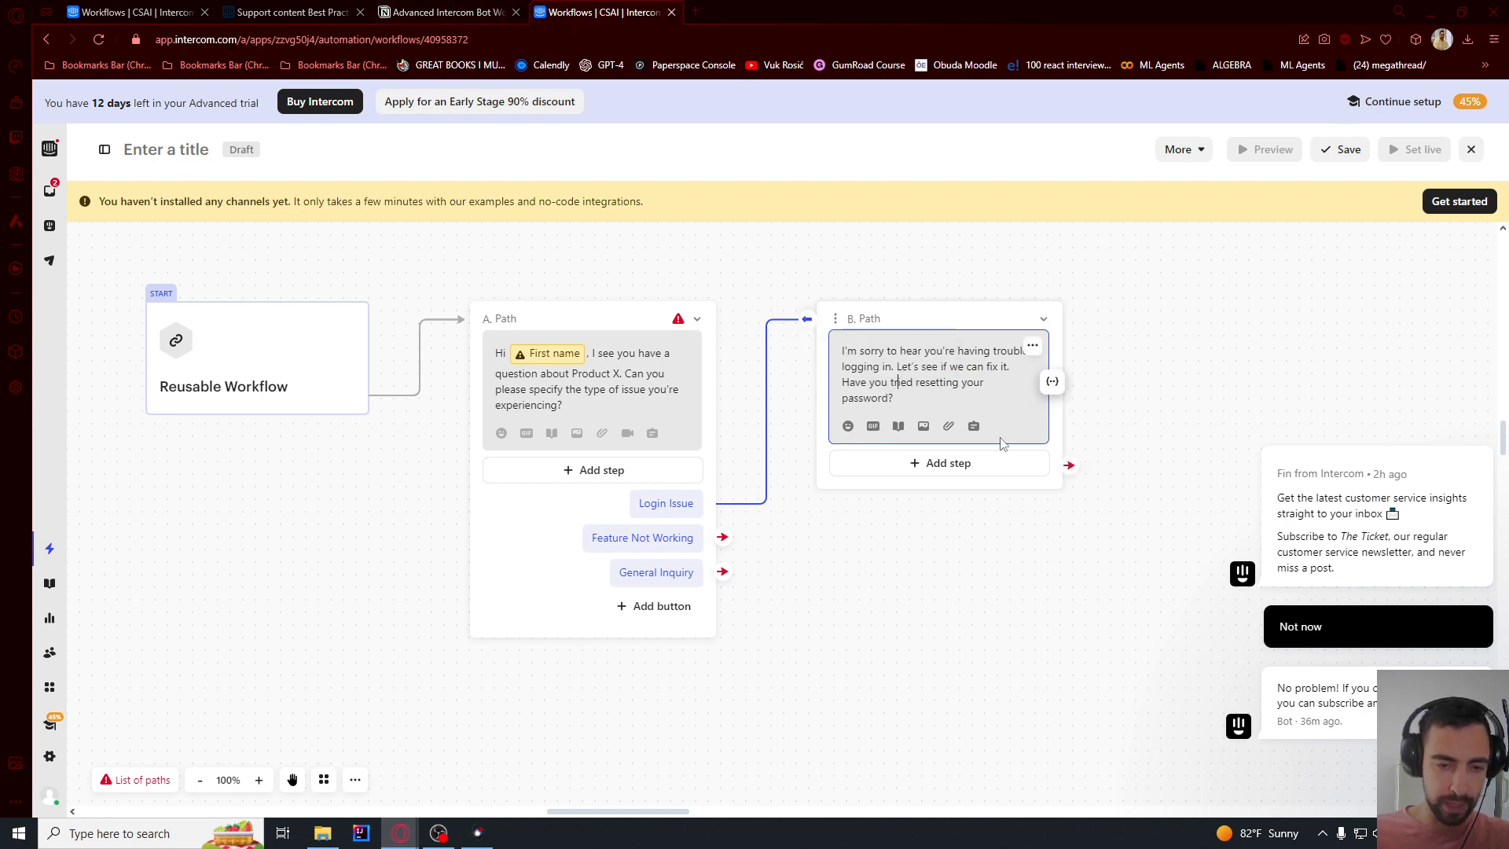
- Add a reply button to the login message using the first option from the Notion document, "Yes, but it didn't work."
click(957, 463)
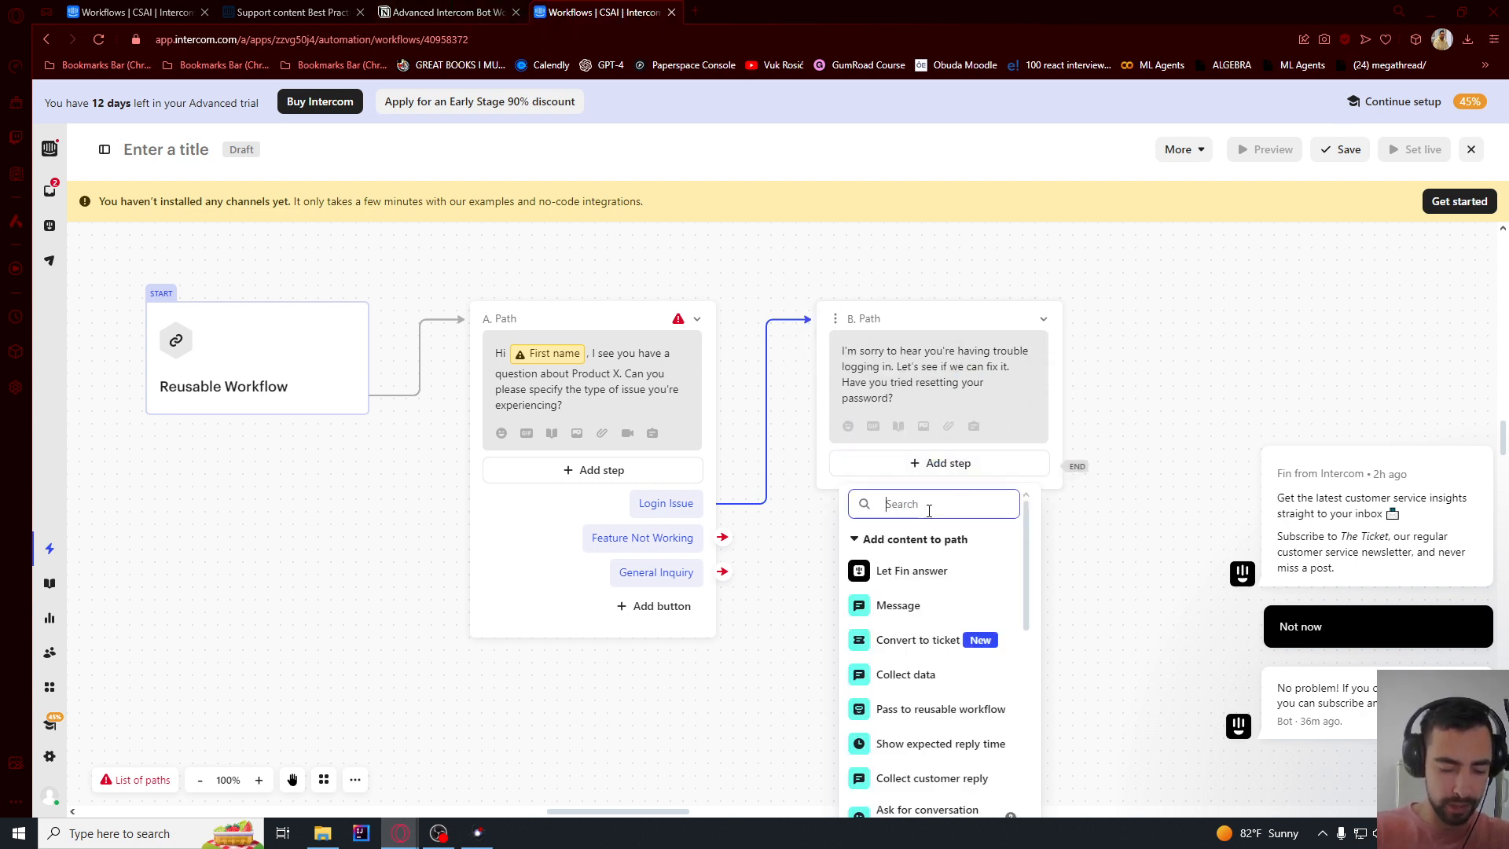
text(buttons)
click(911, 570)
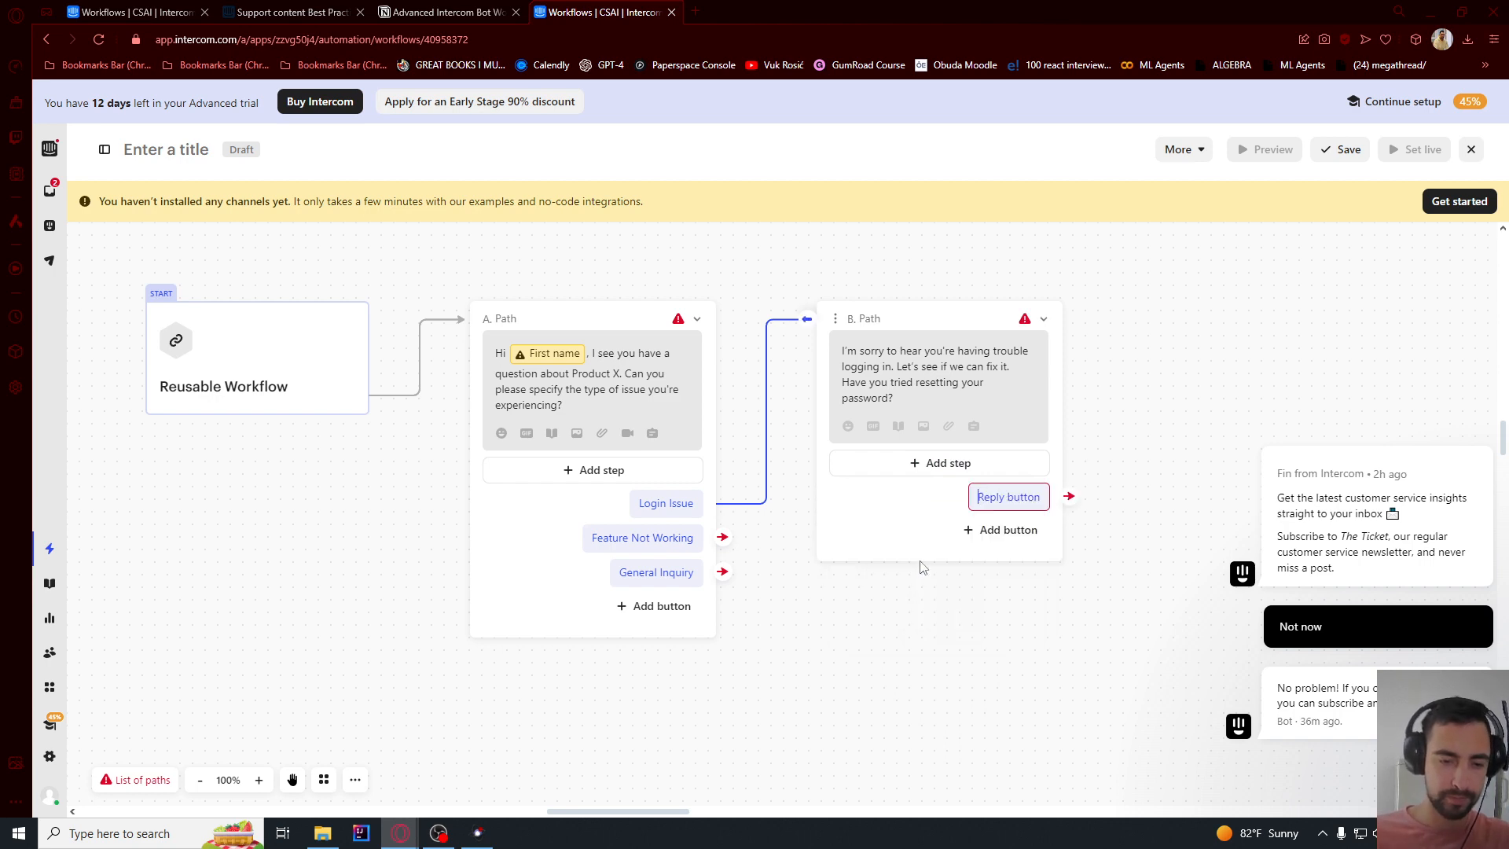
click(444, 12)
scroll(852, 421, down, 10)
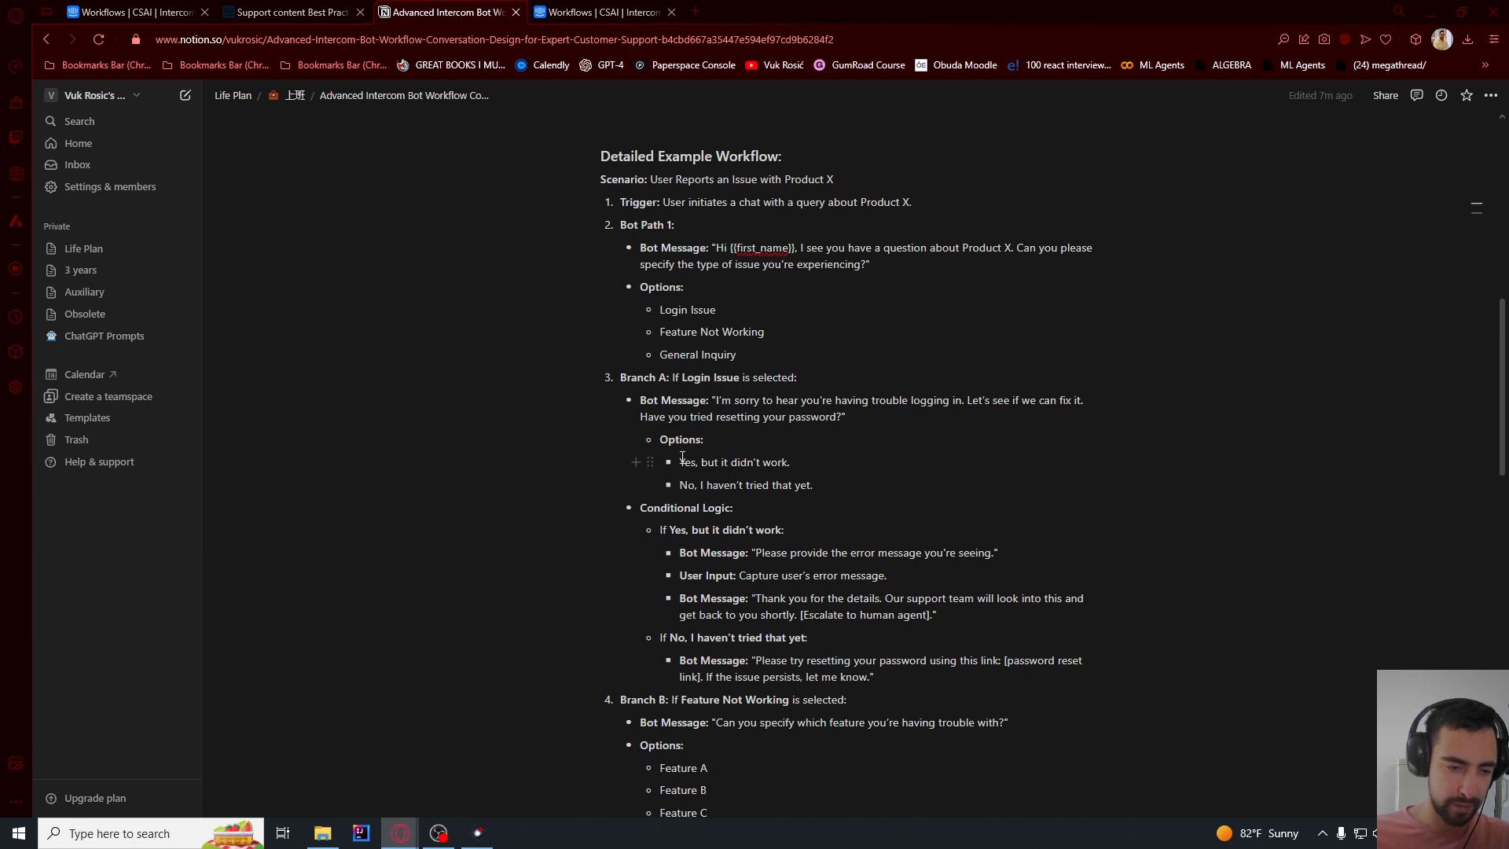
drag(680, 462, 785, 595)
click(771, 480)
click(578, 10)
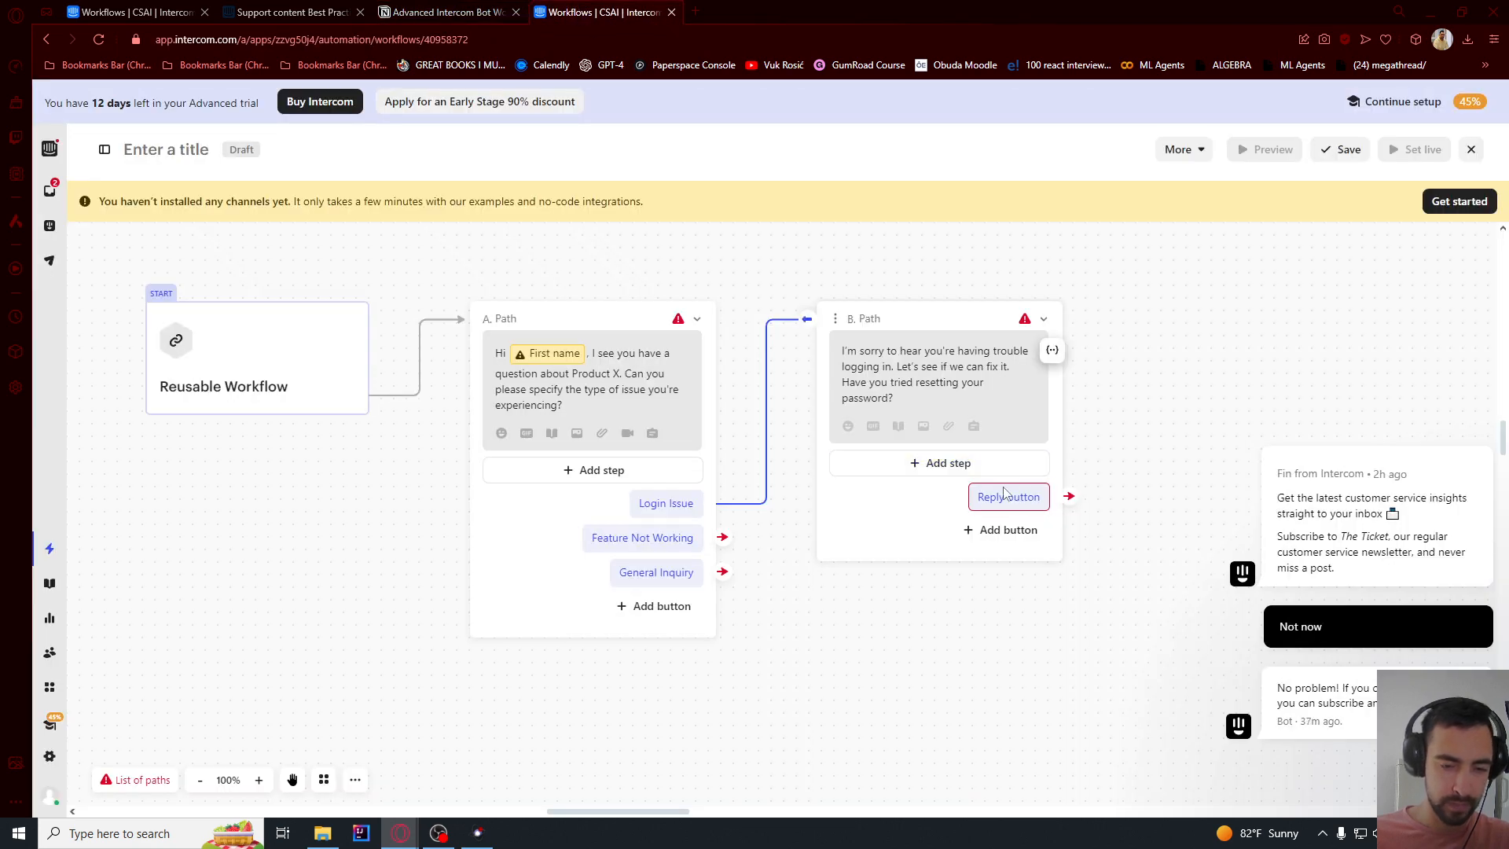
text(Yes, but it didn’t work.)
- Add a second reply button to the login path with the text copied from Notion, "No, I haven't tried that yet."
click(1000, 530)
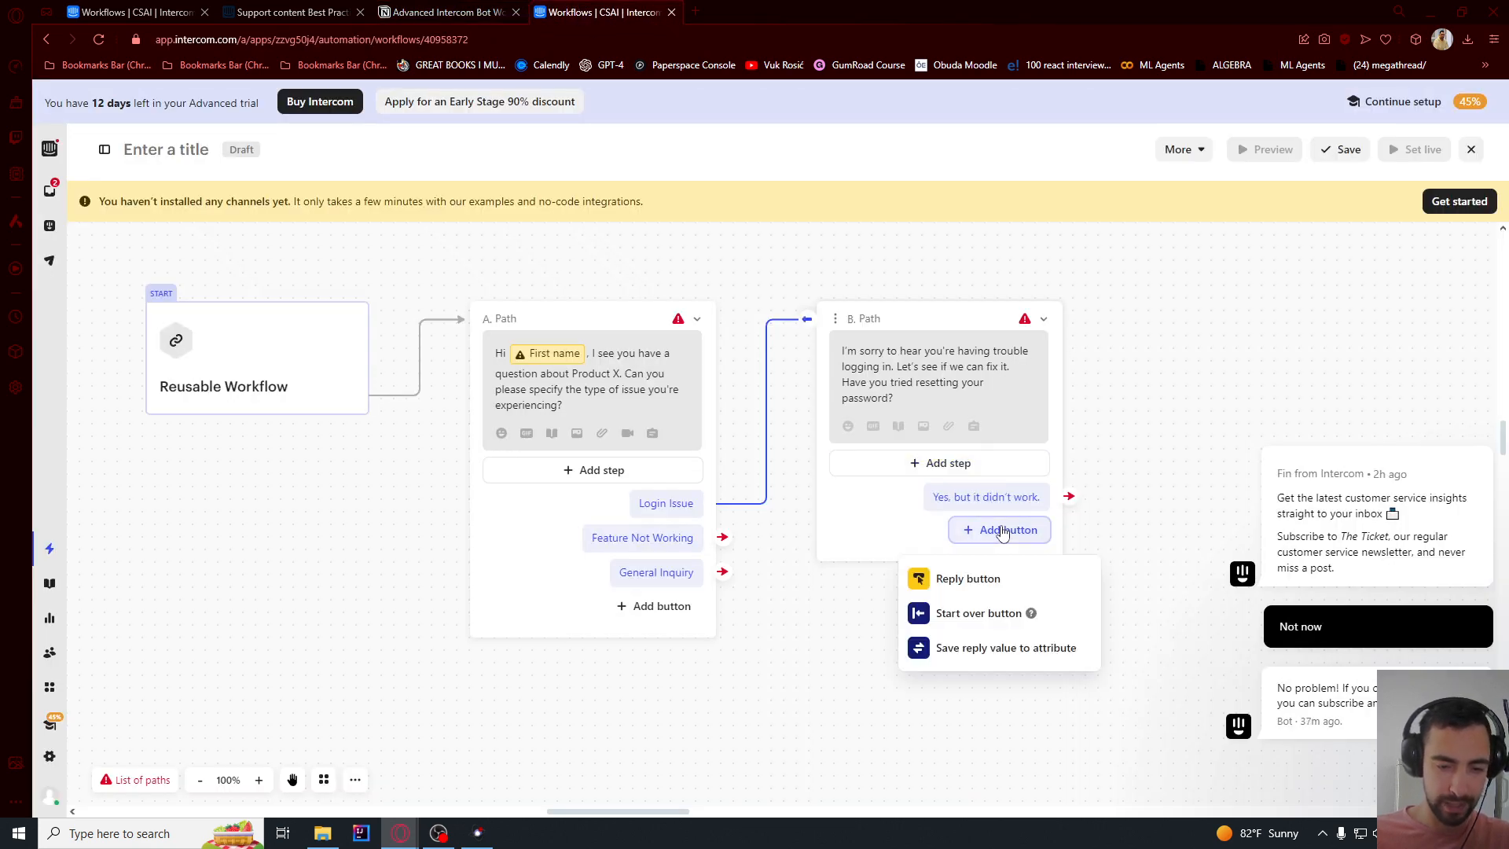
click(962, 580)
key(ctrl+shift+Tab)
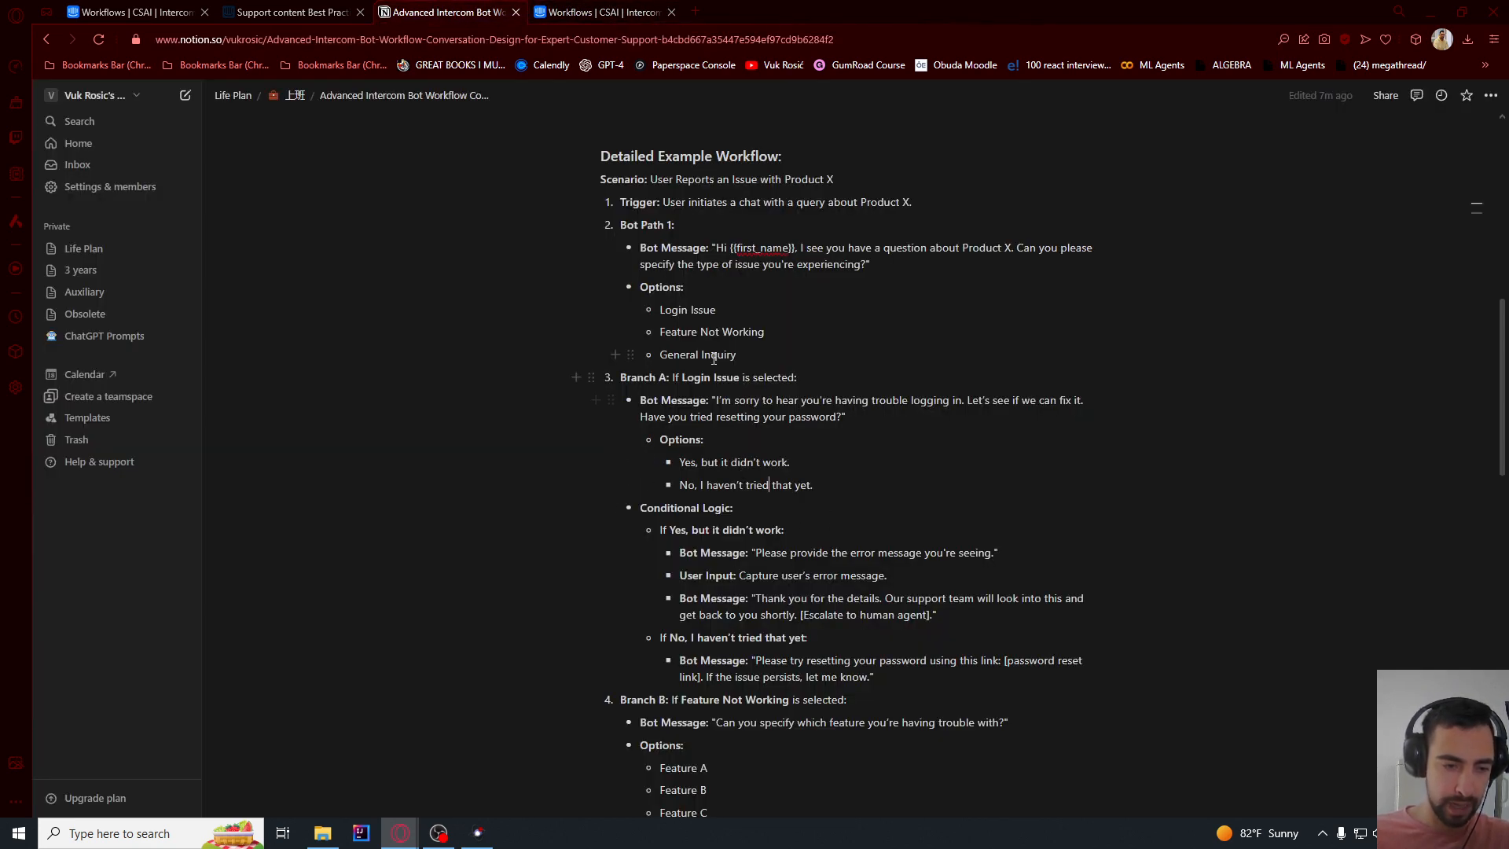
drag(819, 490, 677, 486)
key(ctrl+c)
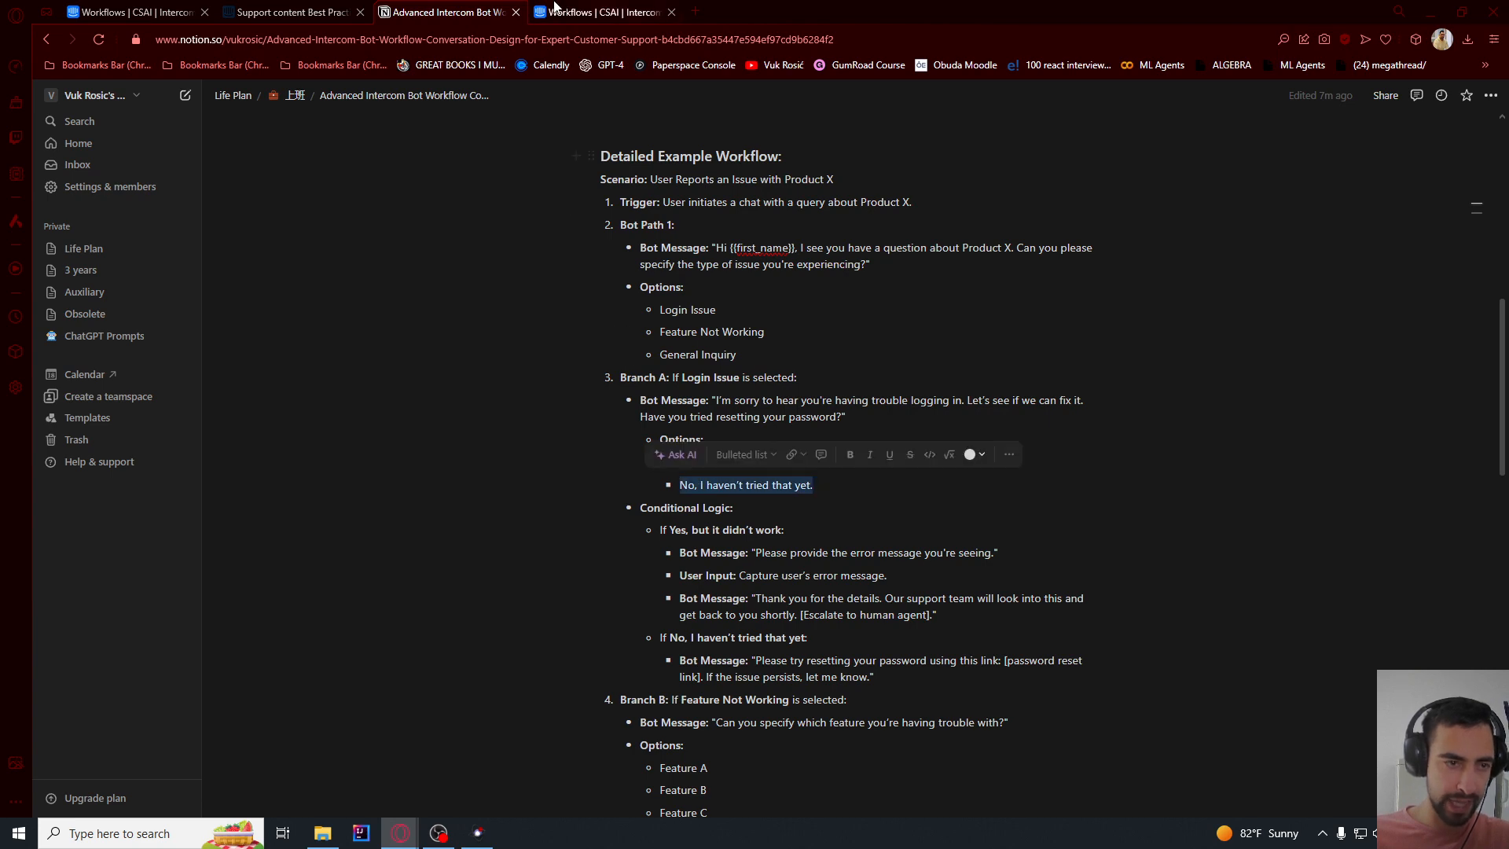
key(ctrl+Tab)
key(ctrl+v)
click(1093, 517)
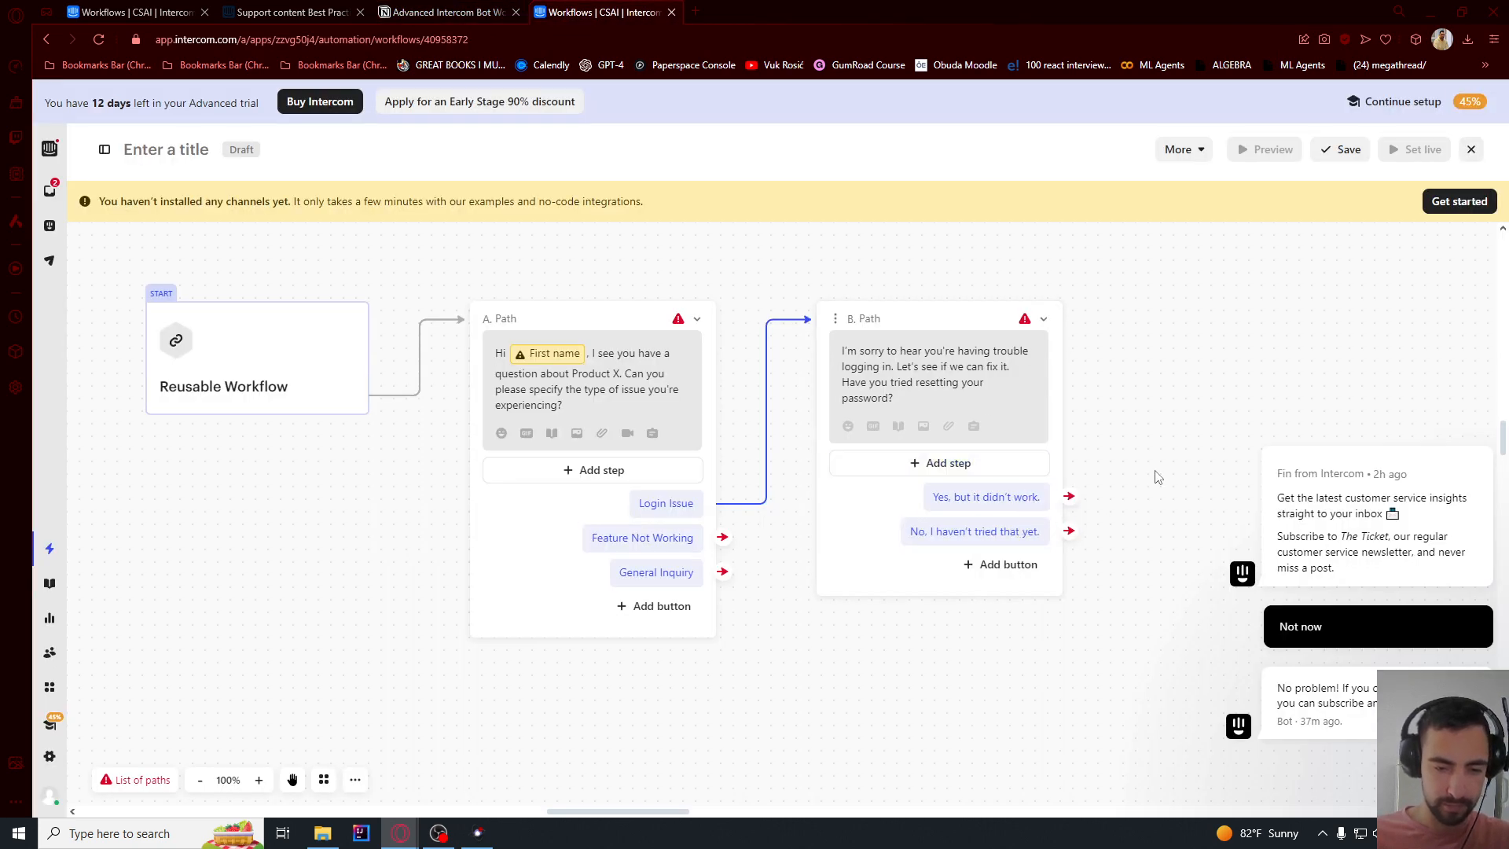
- Copy the follow-up message from Notion into a new message path from "Yes, but it didn't work.": "Please provide the error message you're seeing."
click(491, 12)
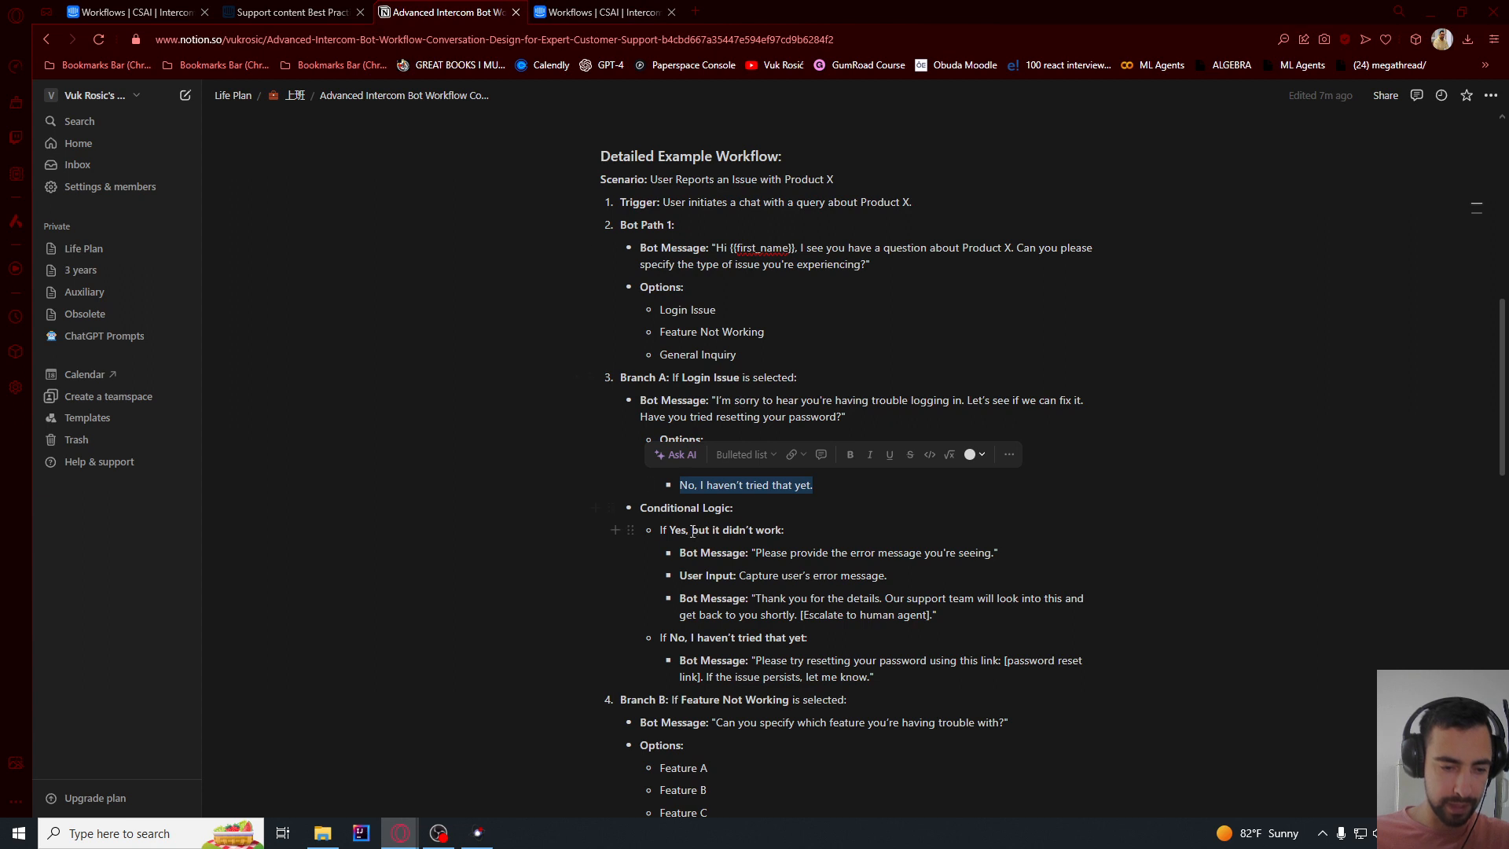
drag(654, 510, 1002, 555)
click(719, 532)
click(769, 574)
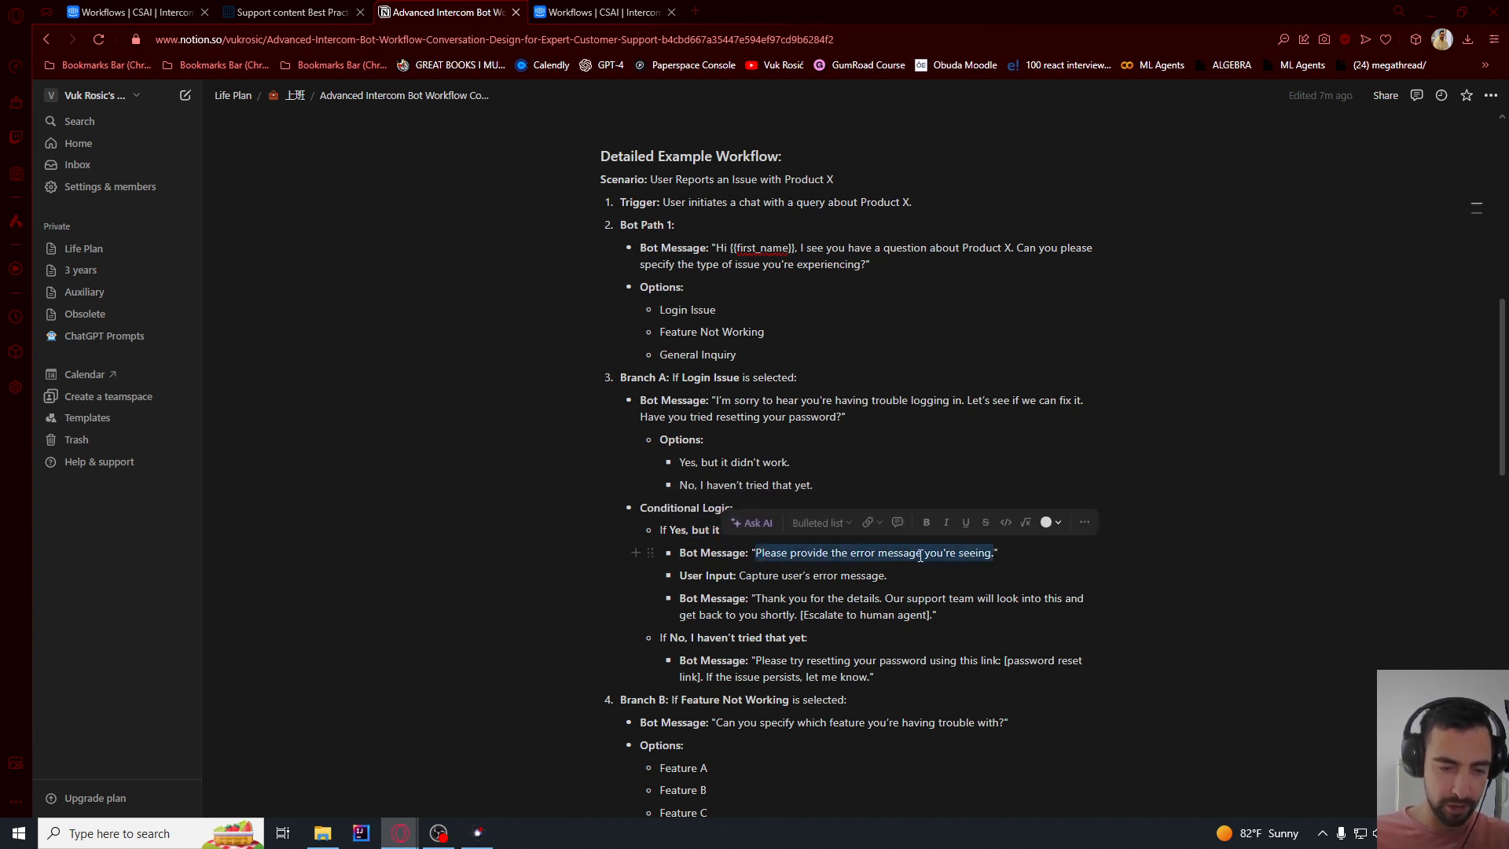
key(alt+Tab)
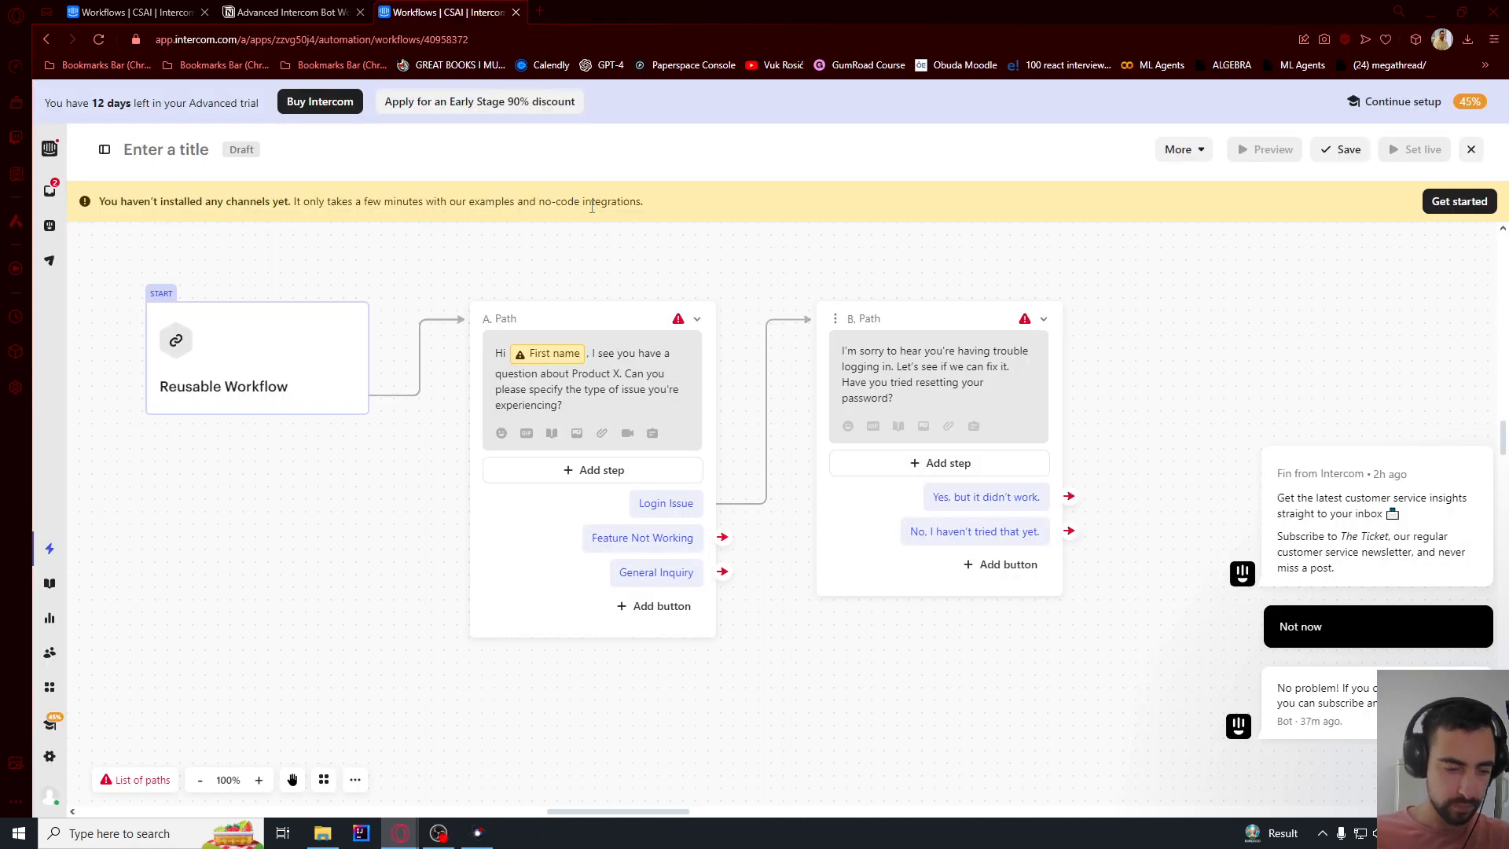
click(1069, 496)
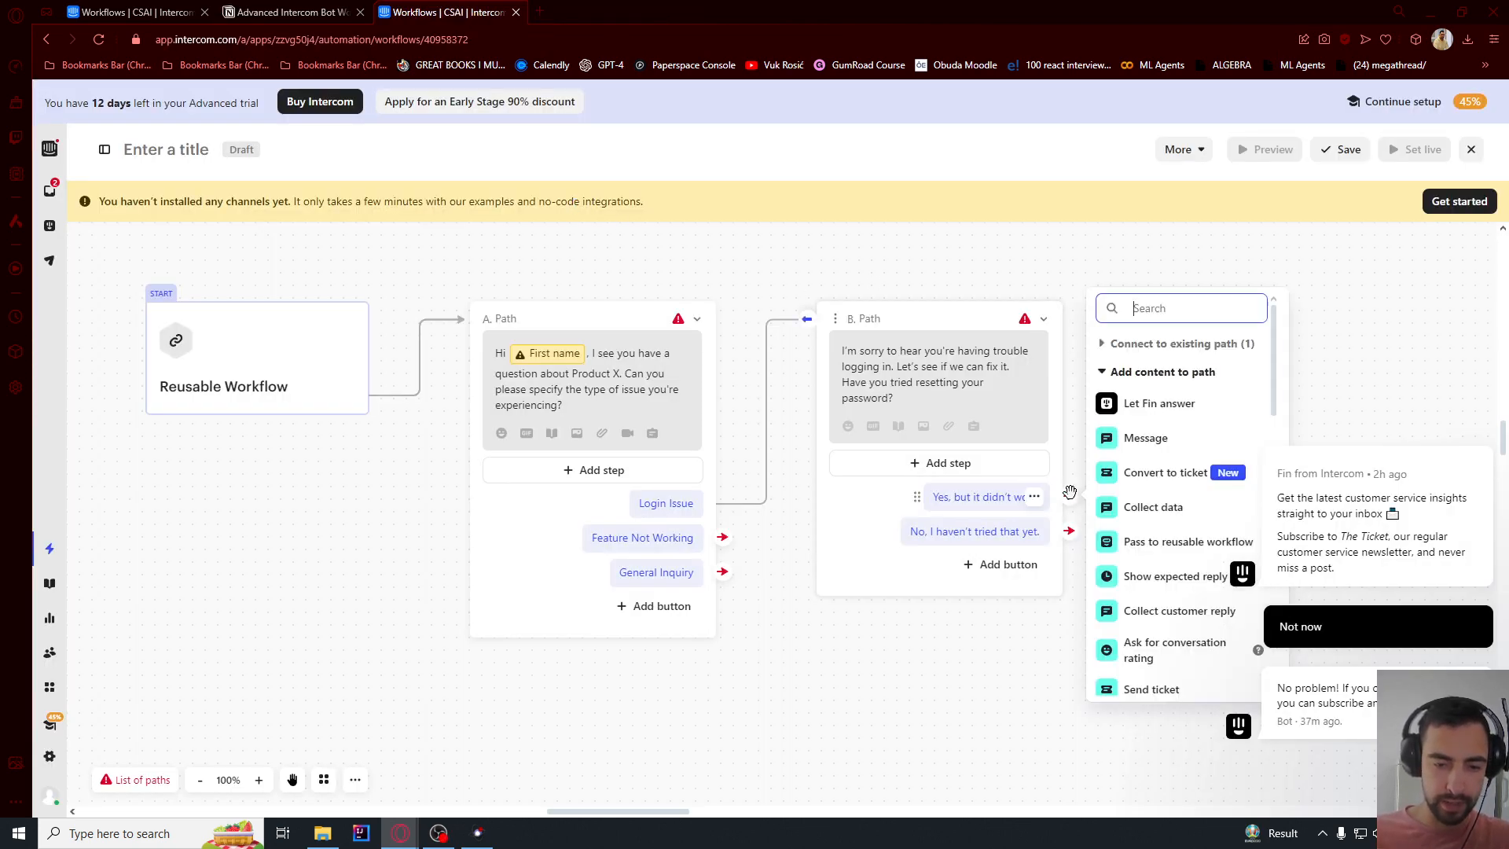
click(1147, 436)
key(ctrl+v)
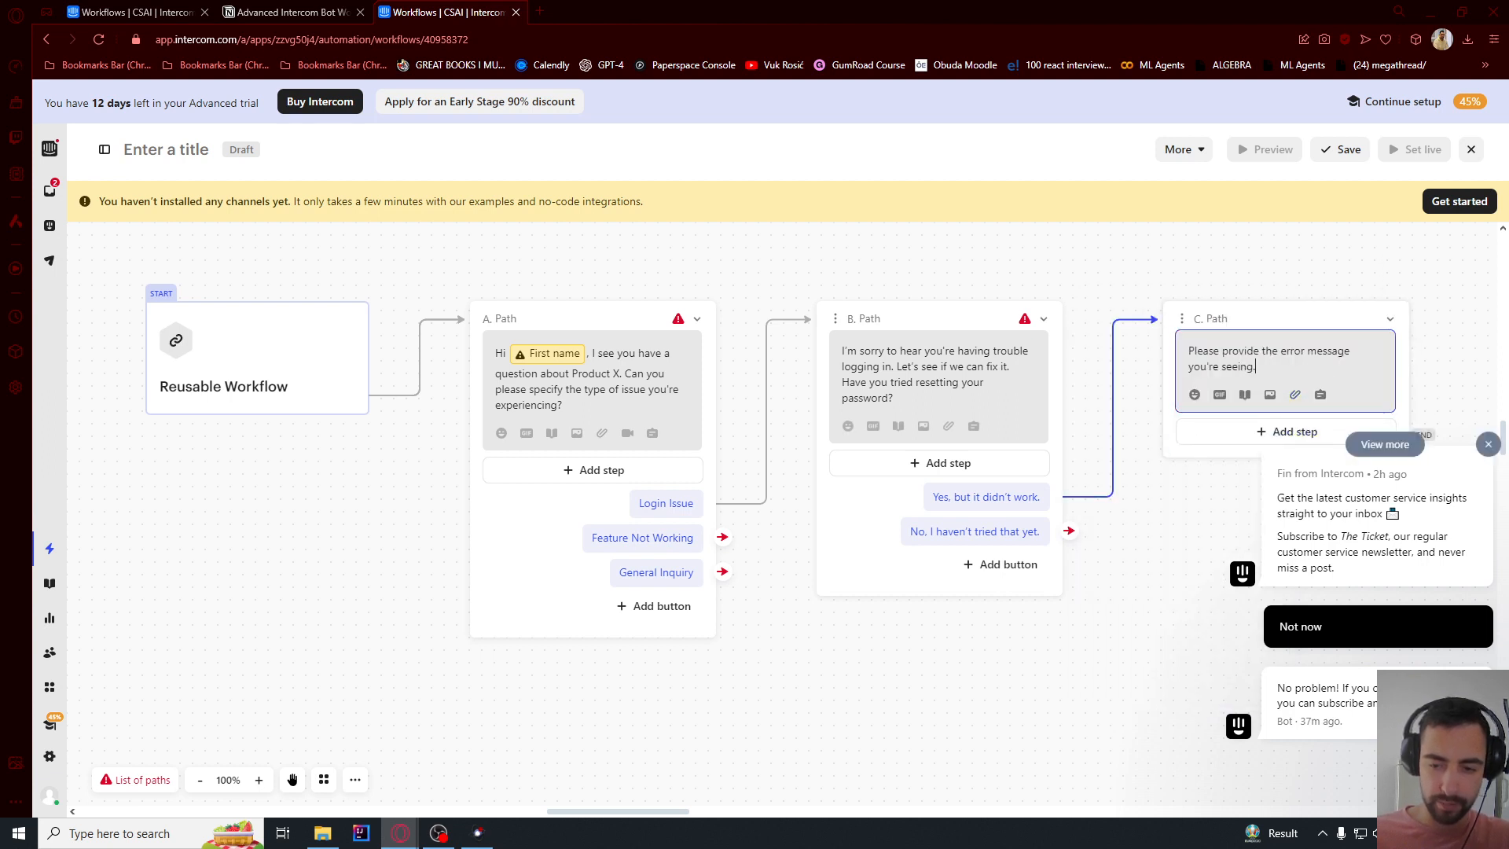
- Clear the Intercom chat notifications covering the workflow canvas
click(1391, 511)
click(1474, 782)
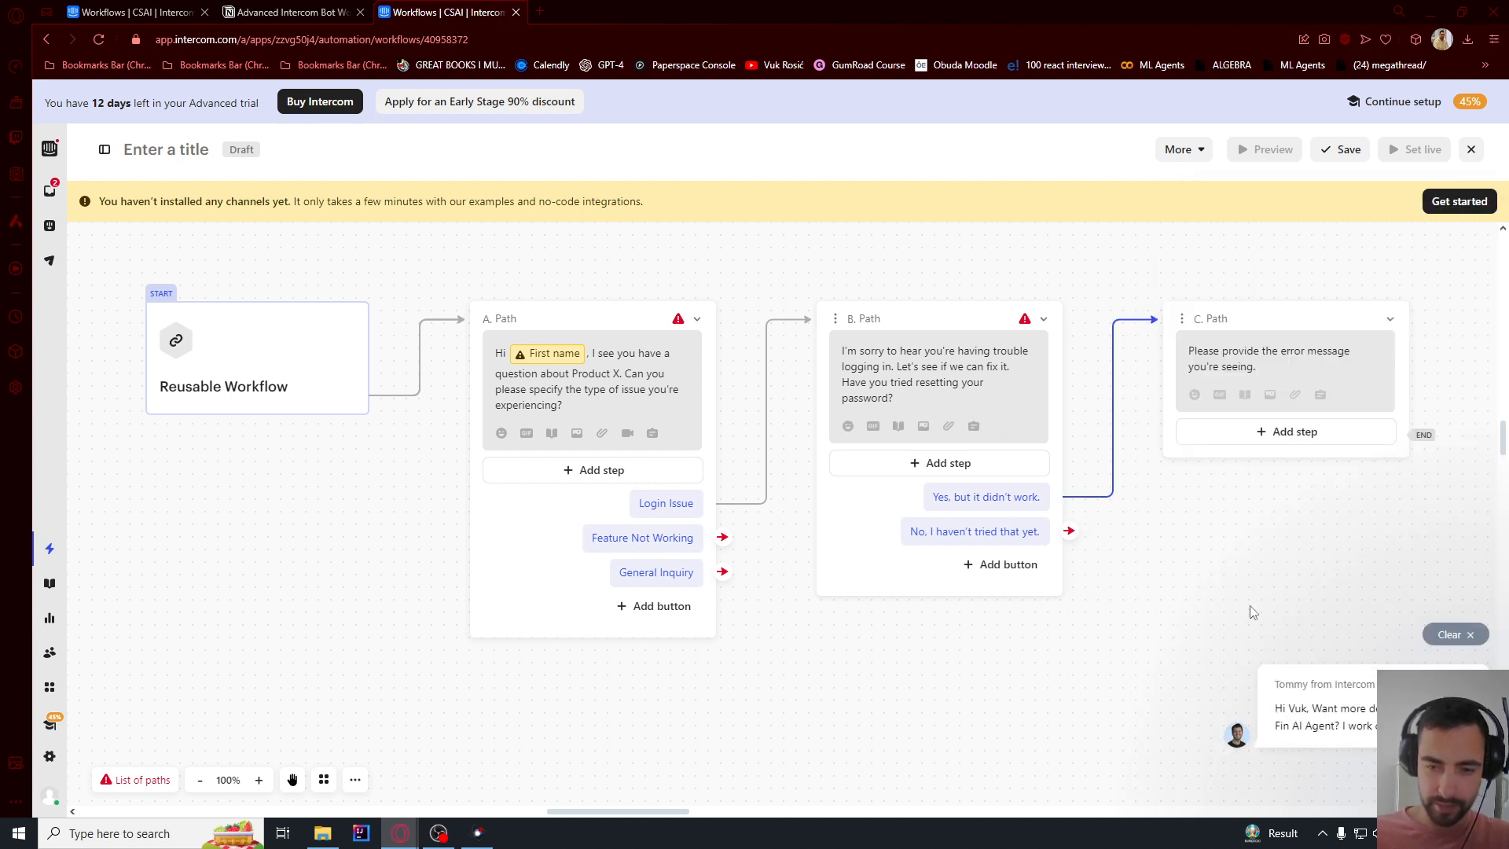
click(1399, 711)
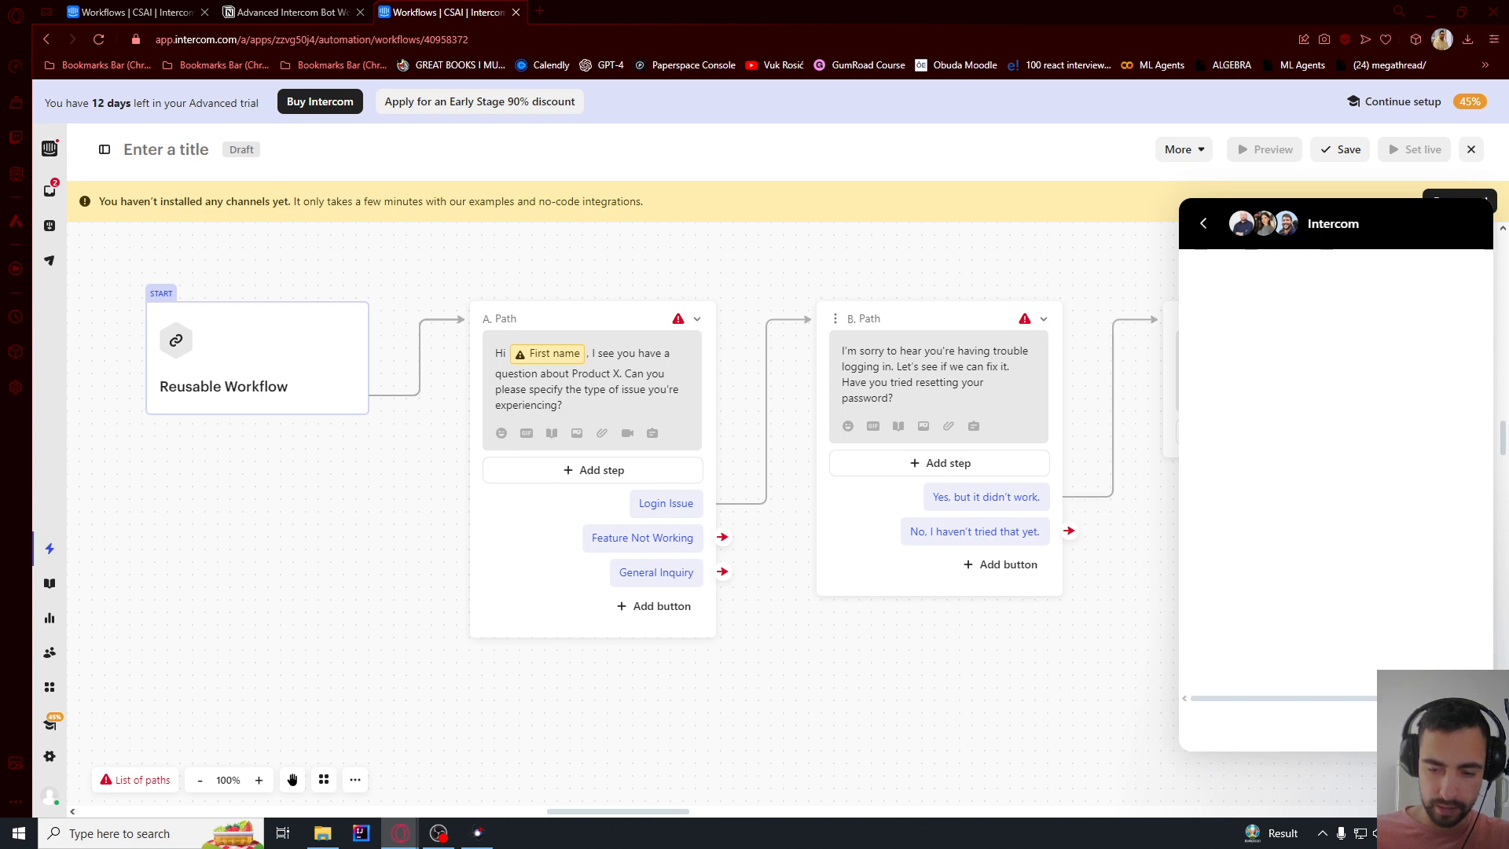
- Add a Collect customer reply step beneath the message asking for the error message
drag(1022, 640, 473, 647)
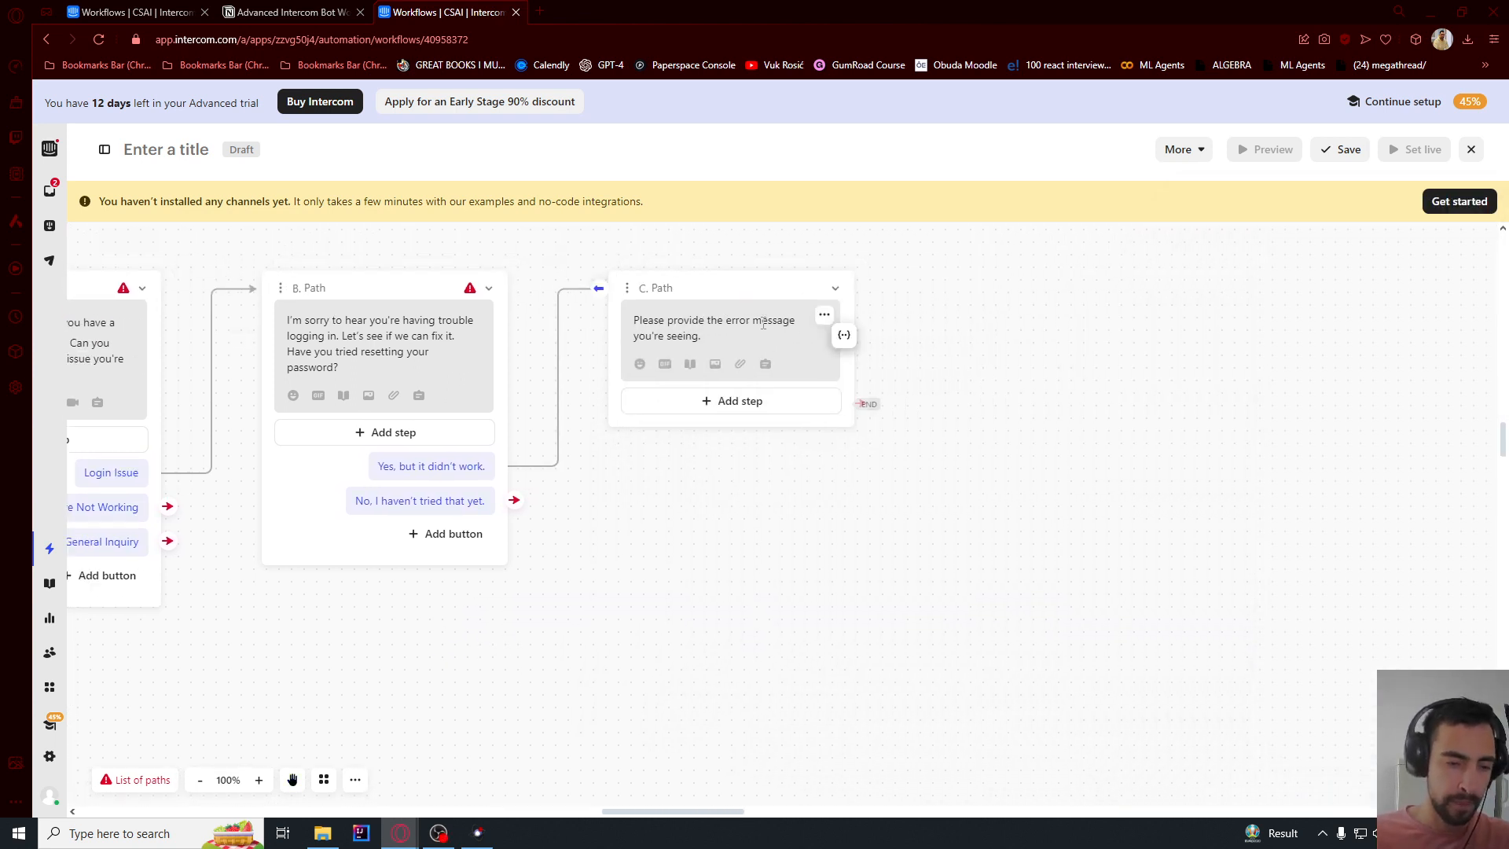
click(716, 403)
scroll(727, 566, down, 3)
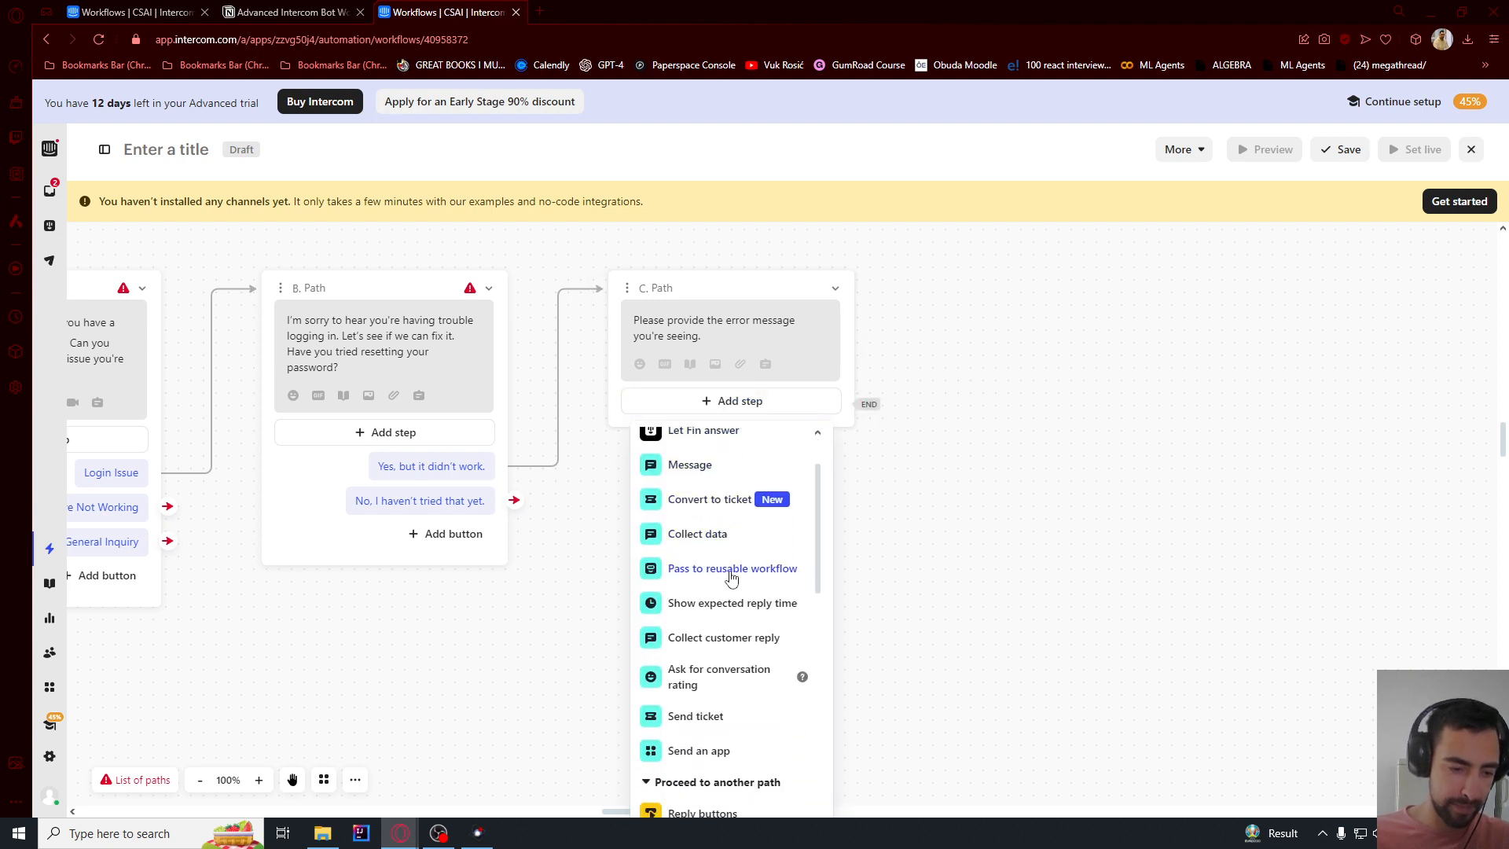
scroll(716, 591, up, 2)
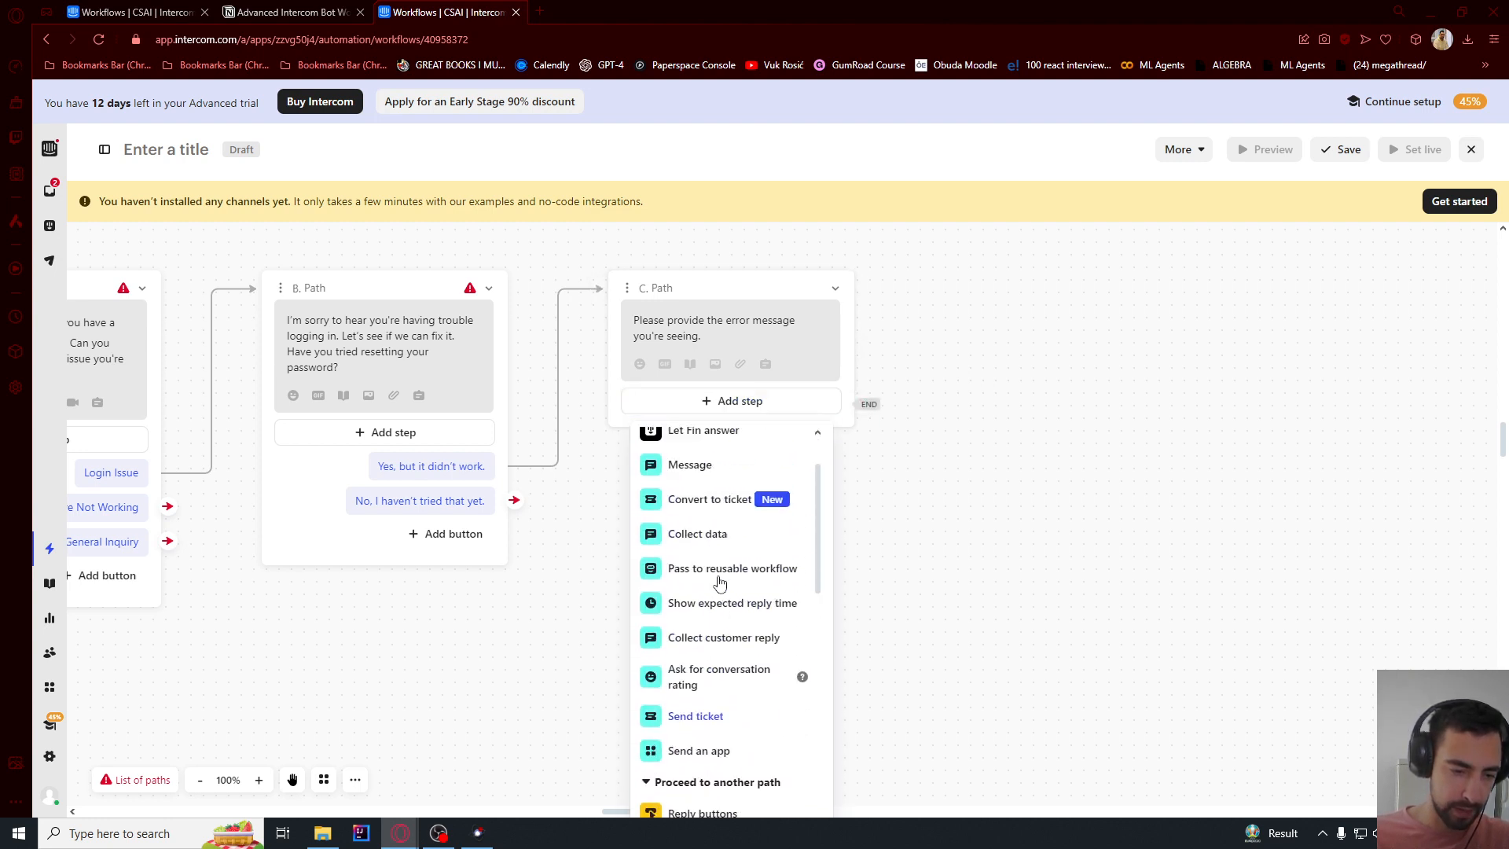
click(709, 642)
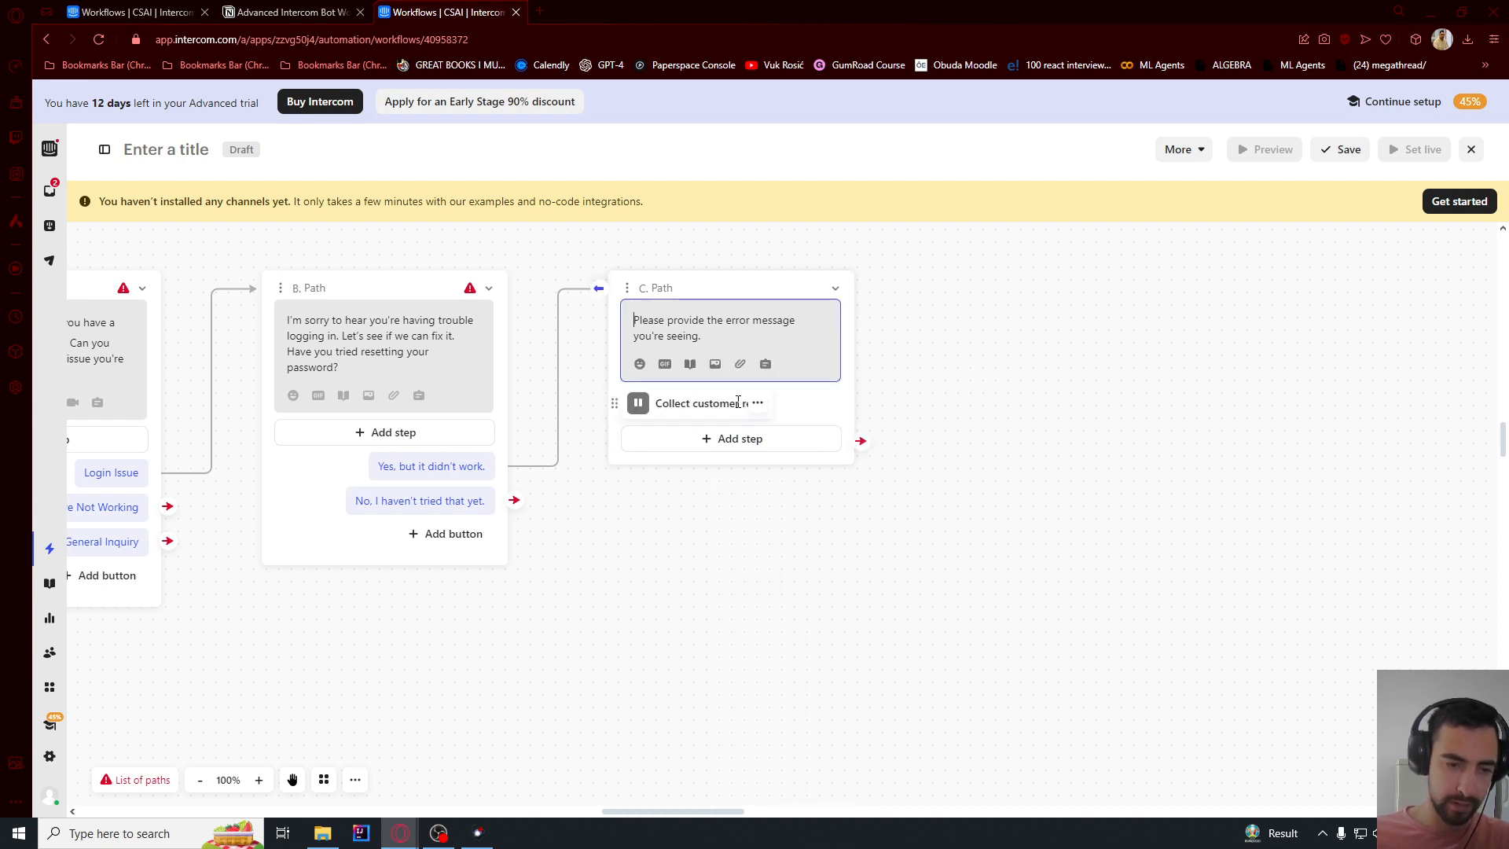
- Add a Convert to ticket step using the Support Request type beneath Collect customer reply in path C
click(723, 438)
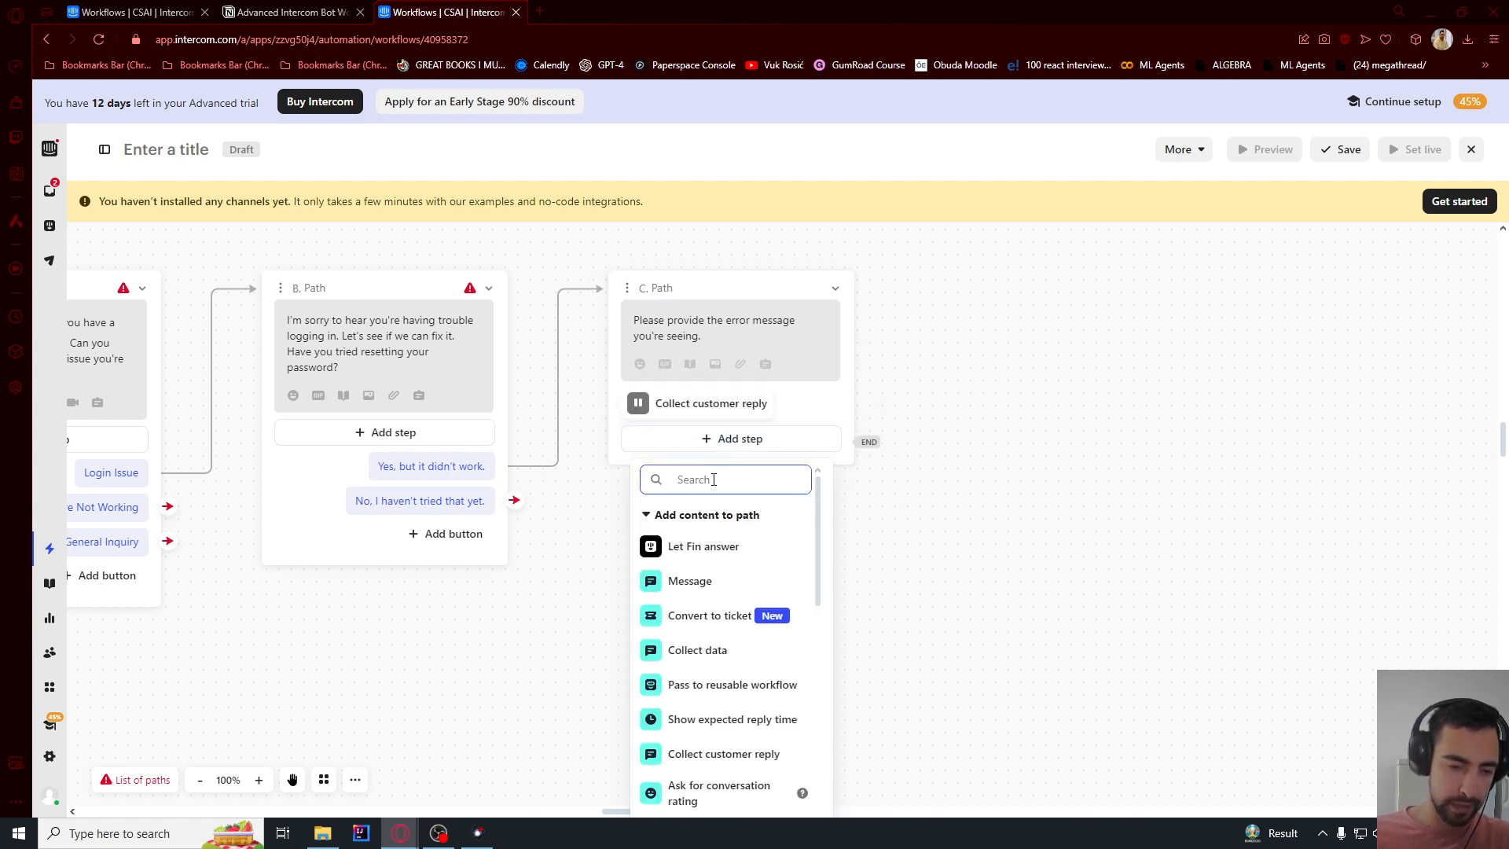
click(711, 615)
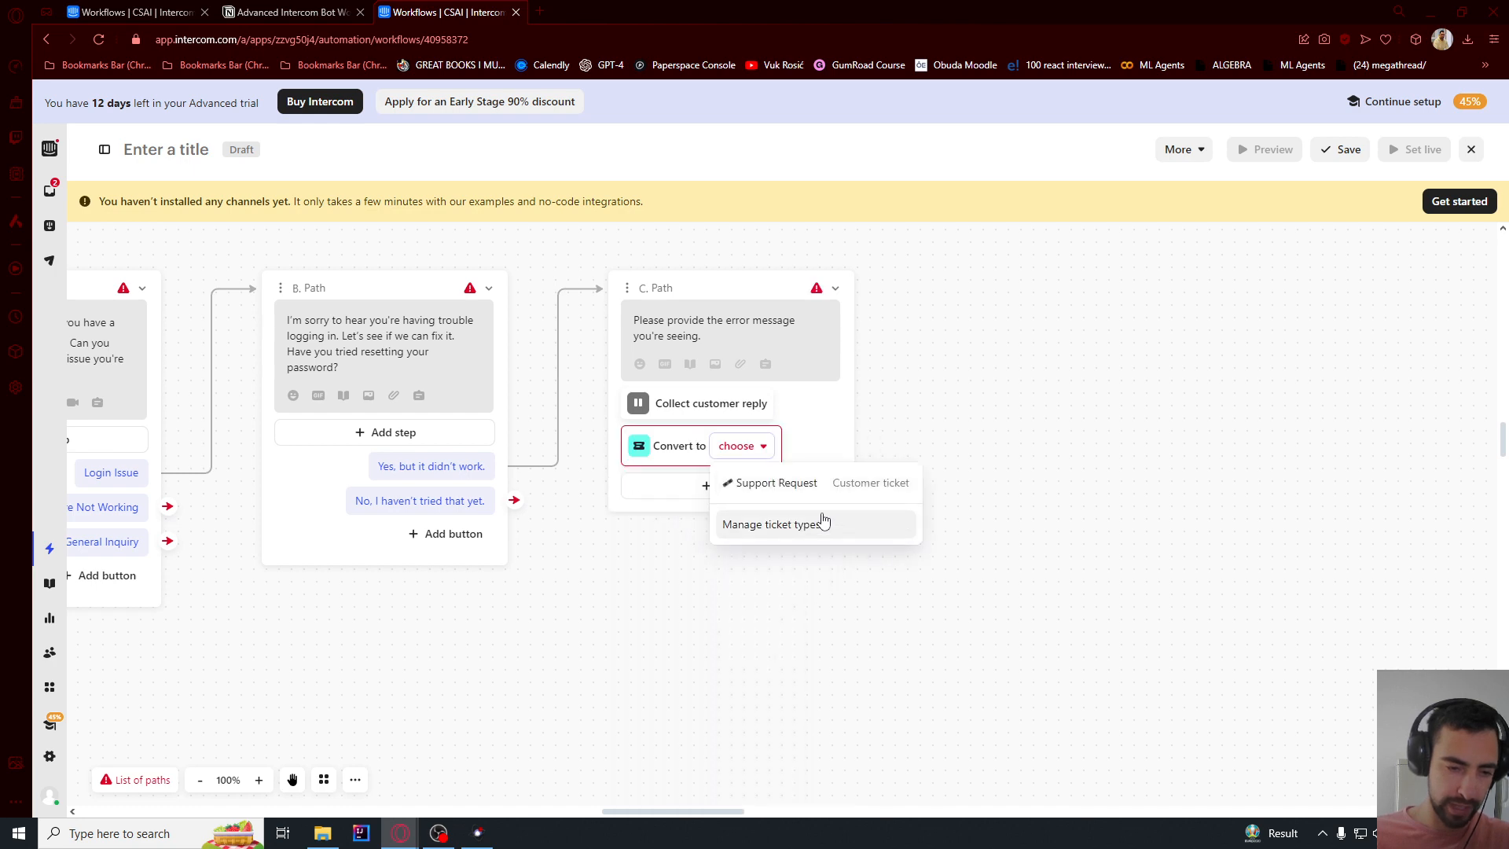
click(763, 483)
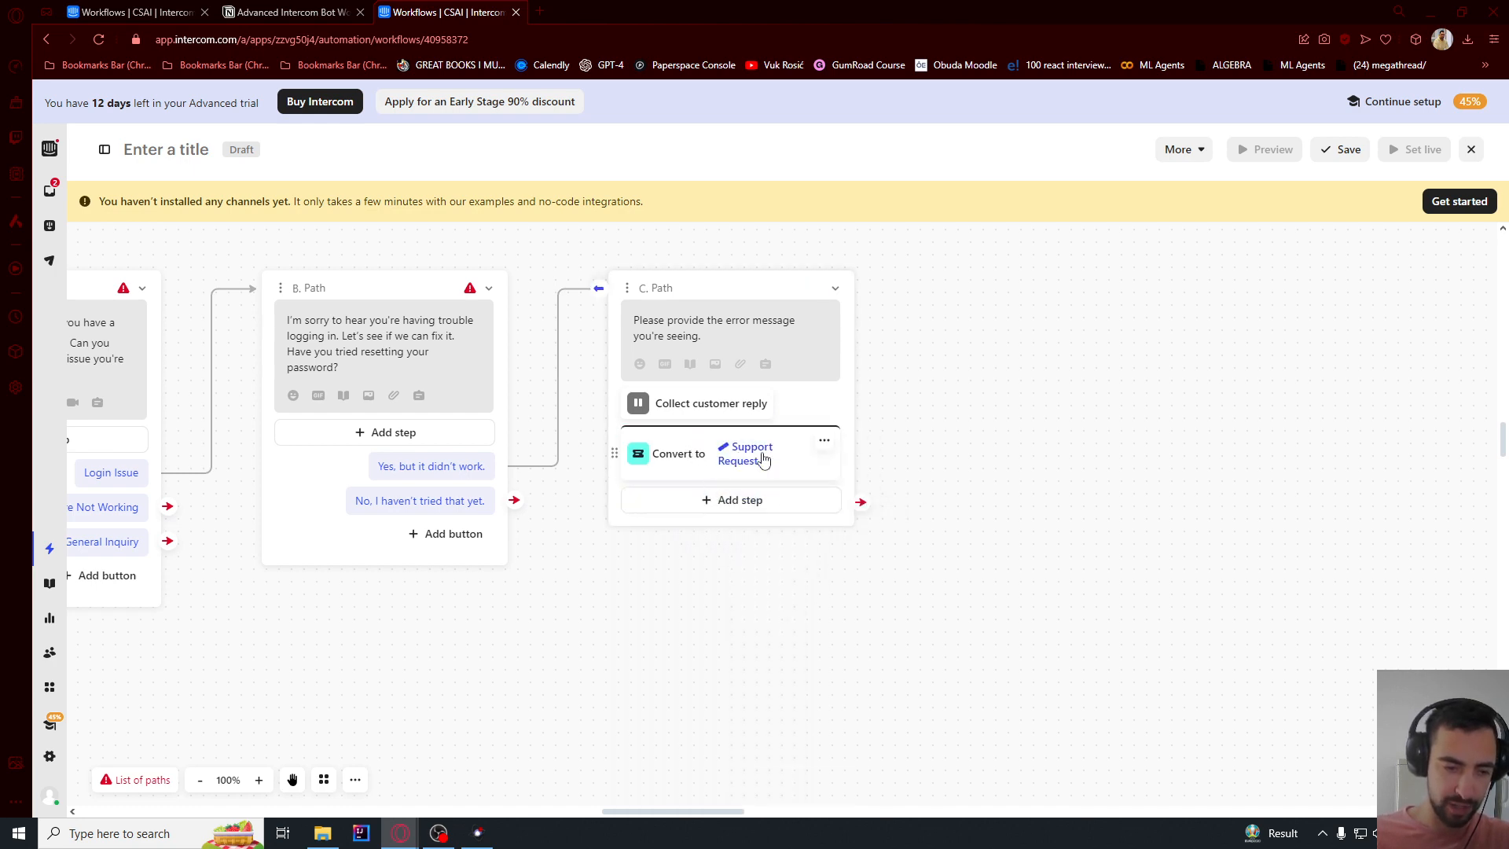
- Add a message to path C reading "Thank you for the details. Our support team will look into this and get back to you shortly."
click(724, 500)
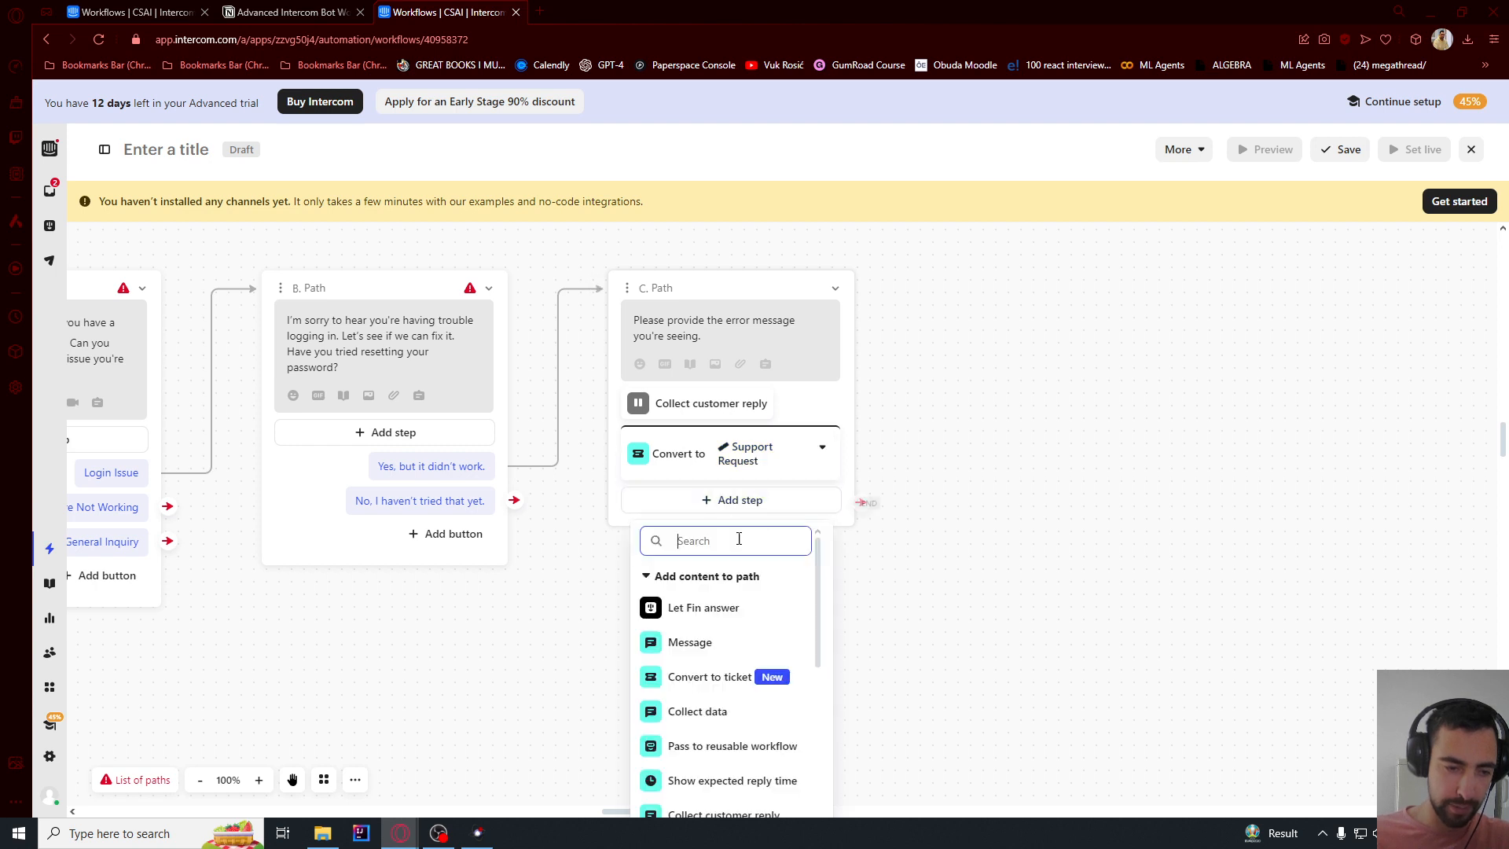
click(699, 639)
key(ctrl+v)
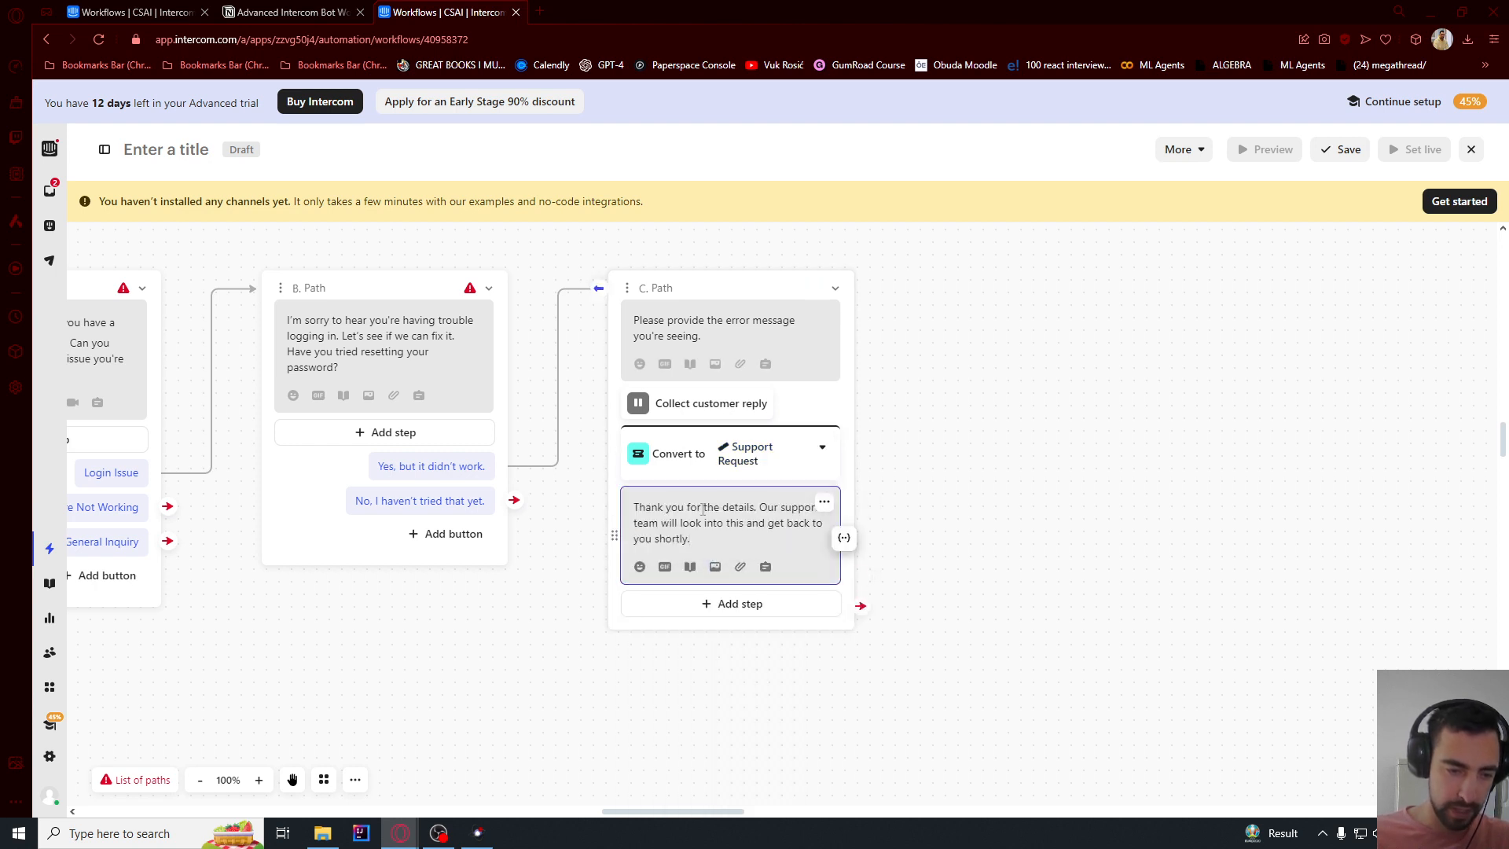
drag(702, 507, 755, 509)
click(695, 523)
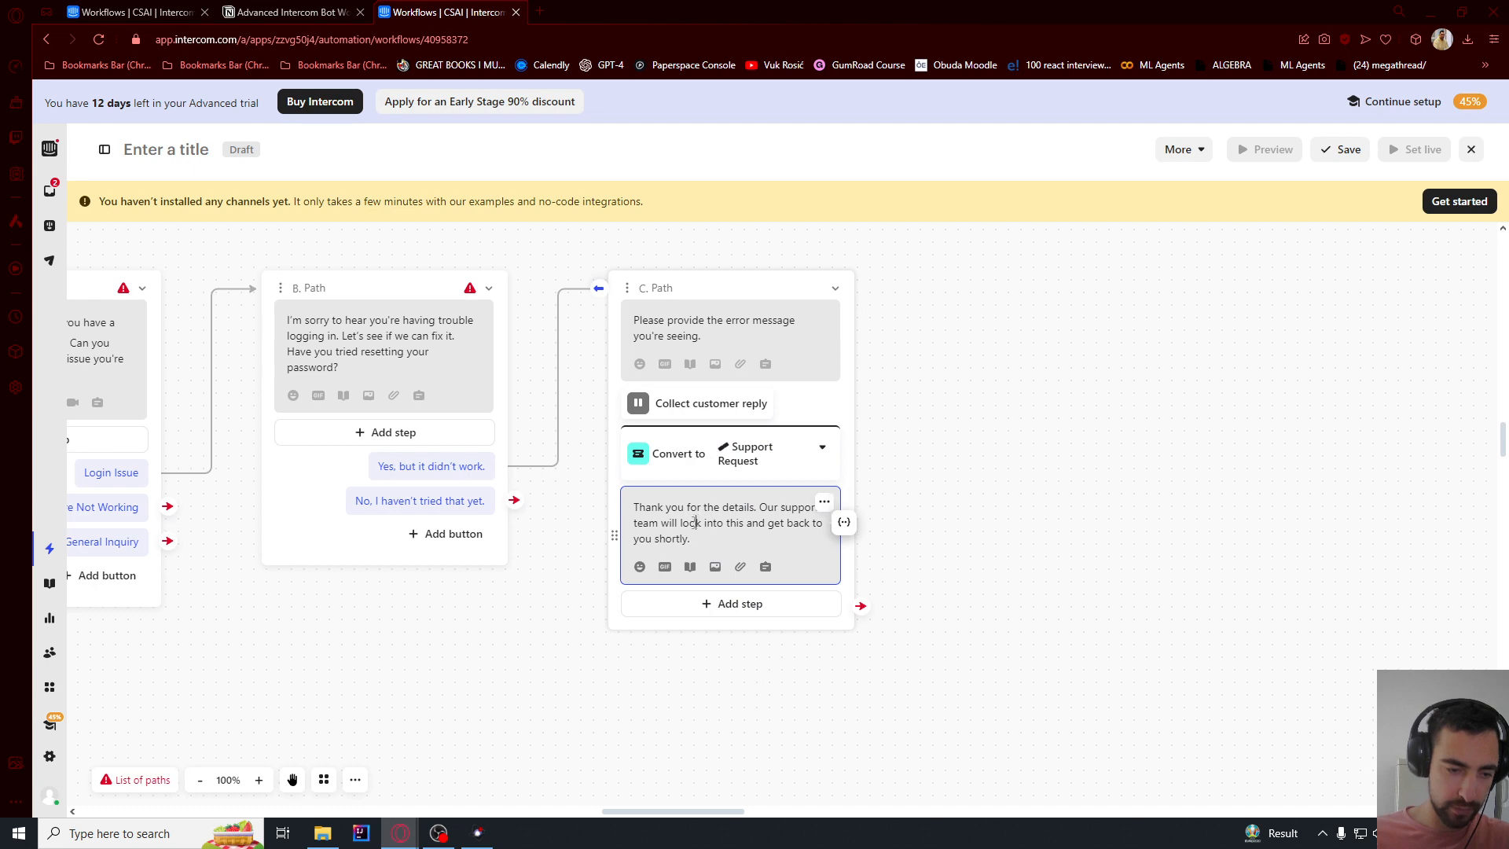
click(723, 541)
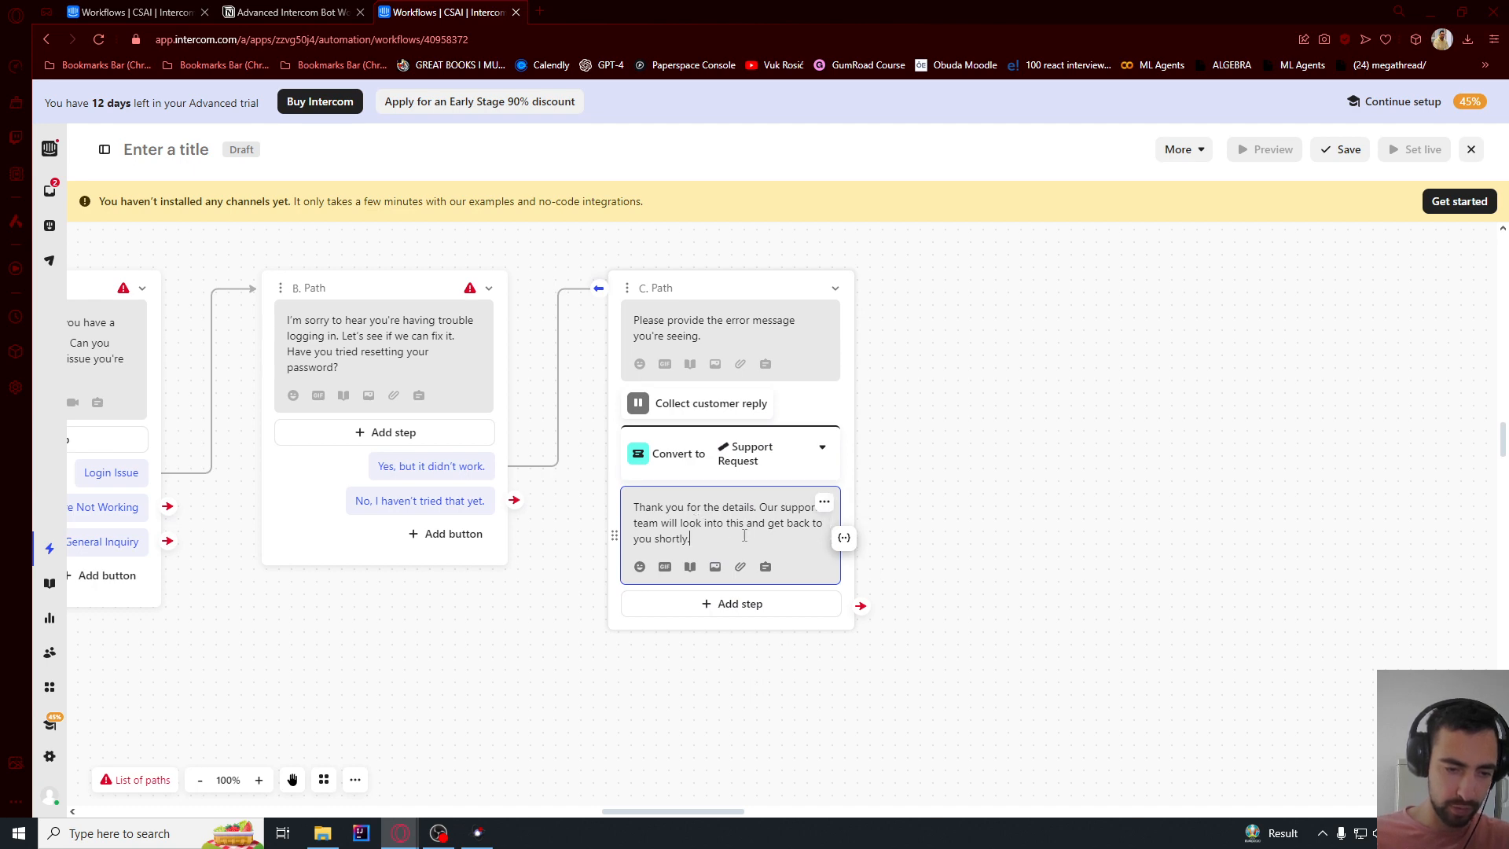
drag(710, 534, 627, 508)
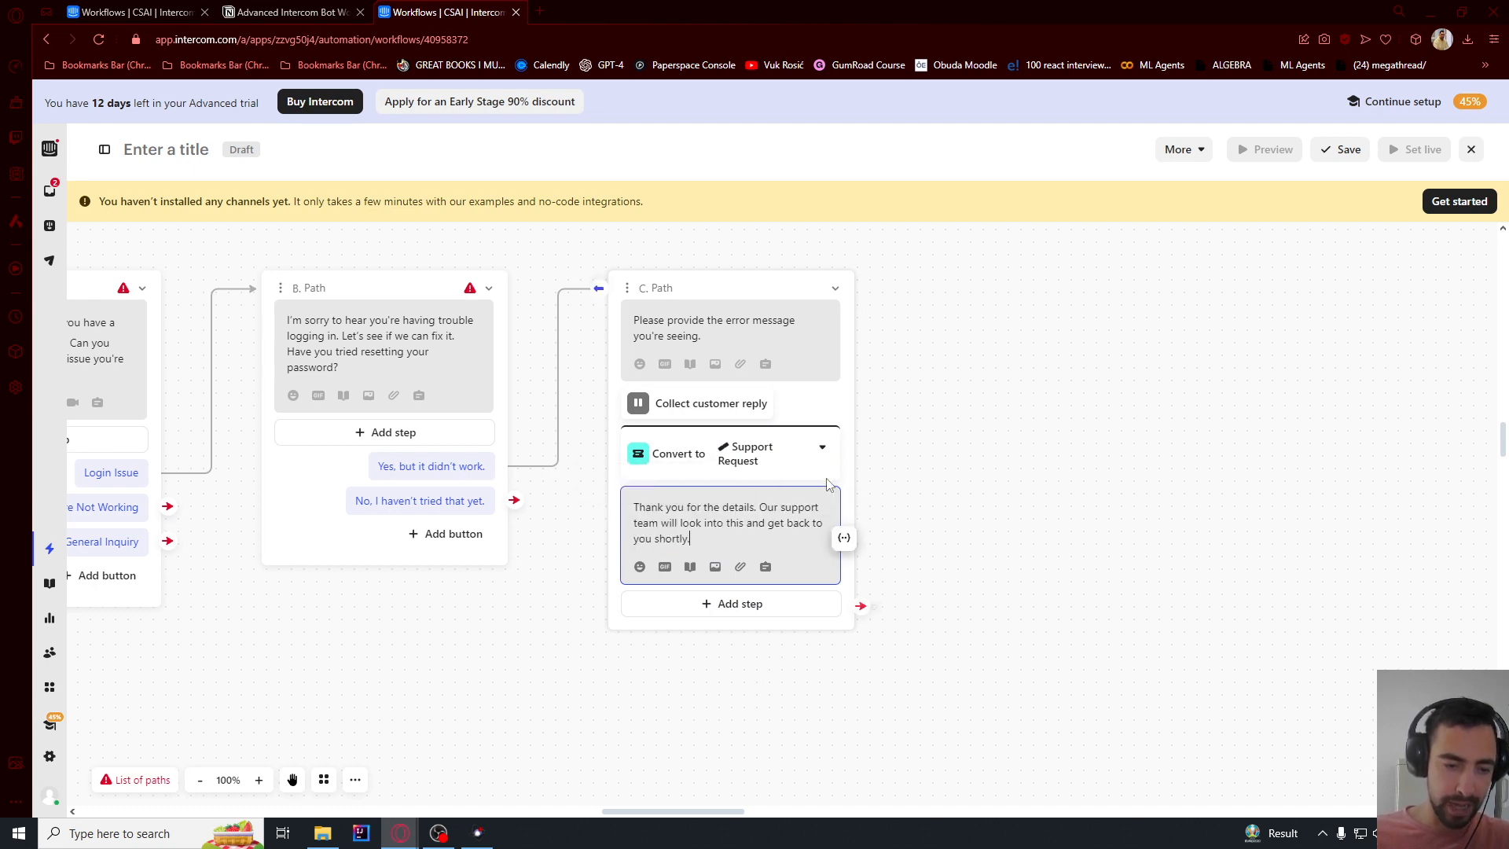
- Check the escalation wording in the Notion design, and add a Let Fin answer step at the end of path C
click(289, 12)
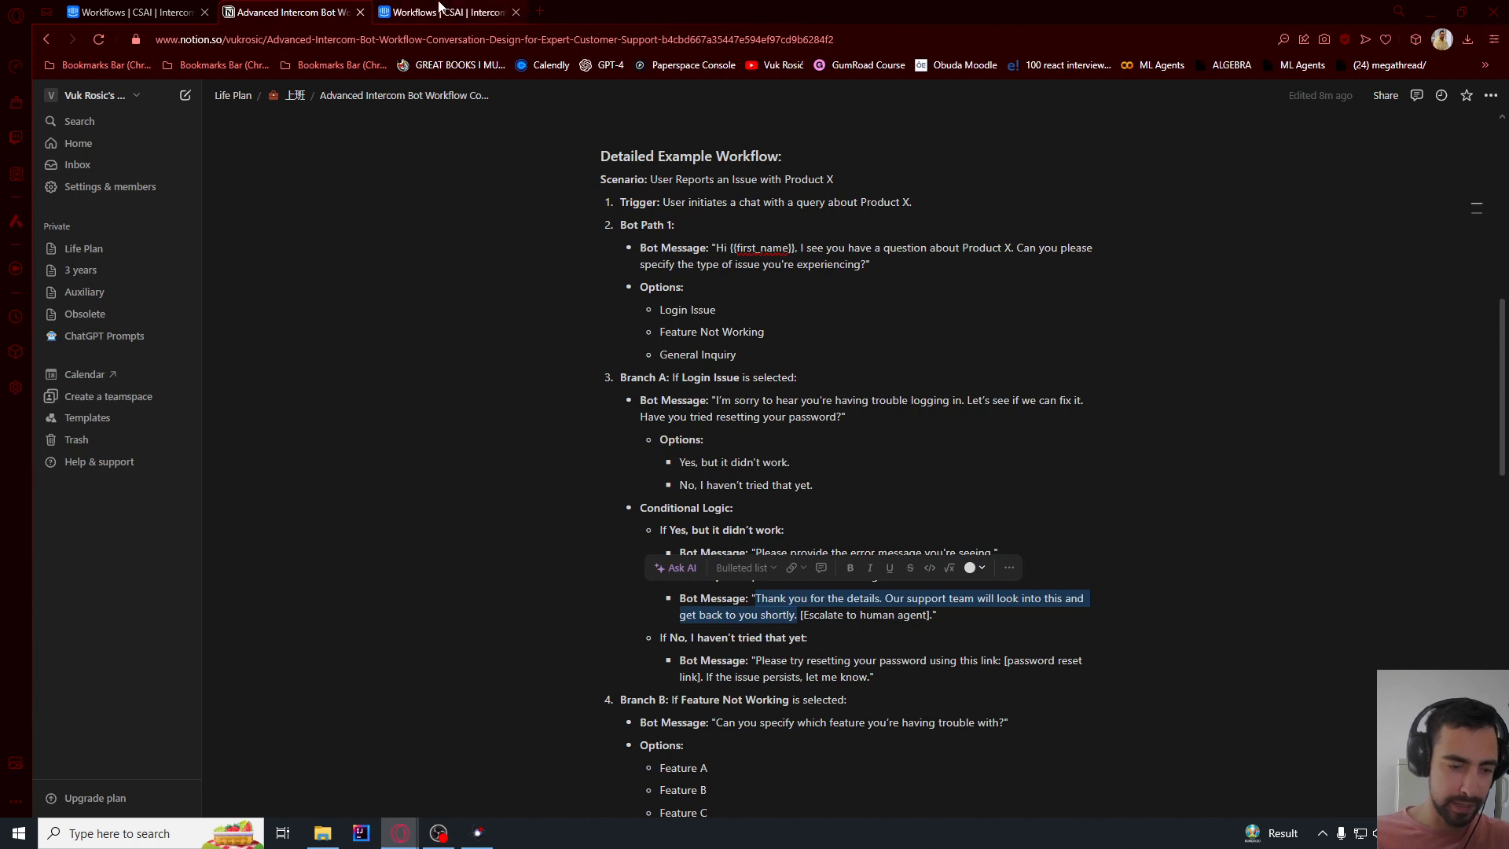
click(462, 13)
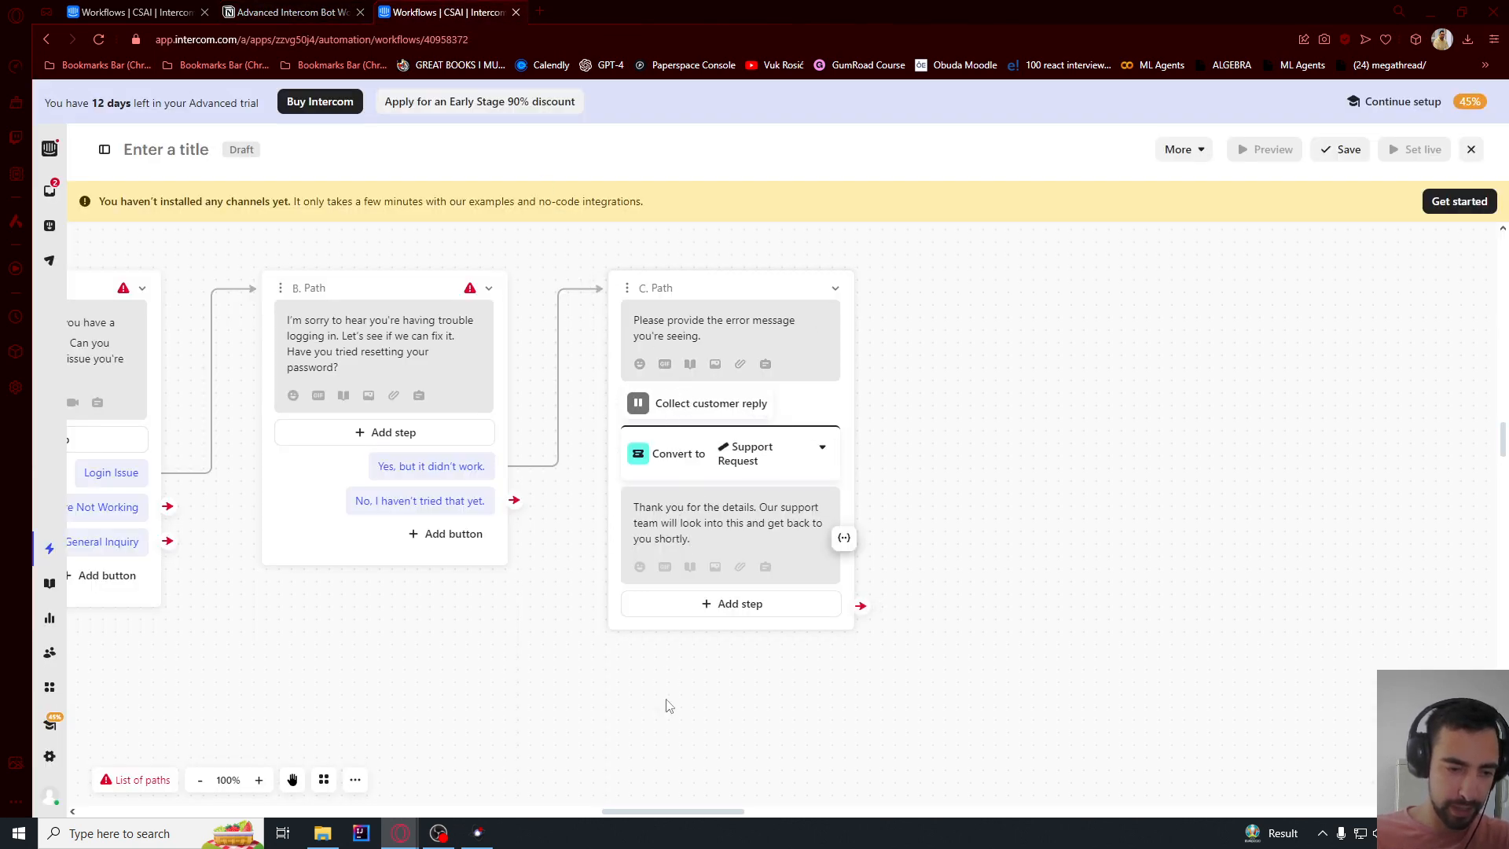
click(731, 604)
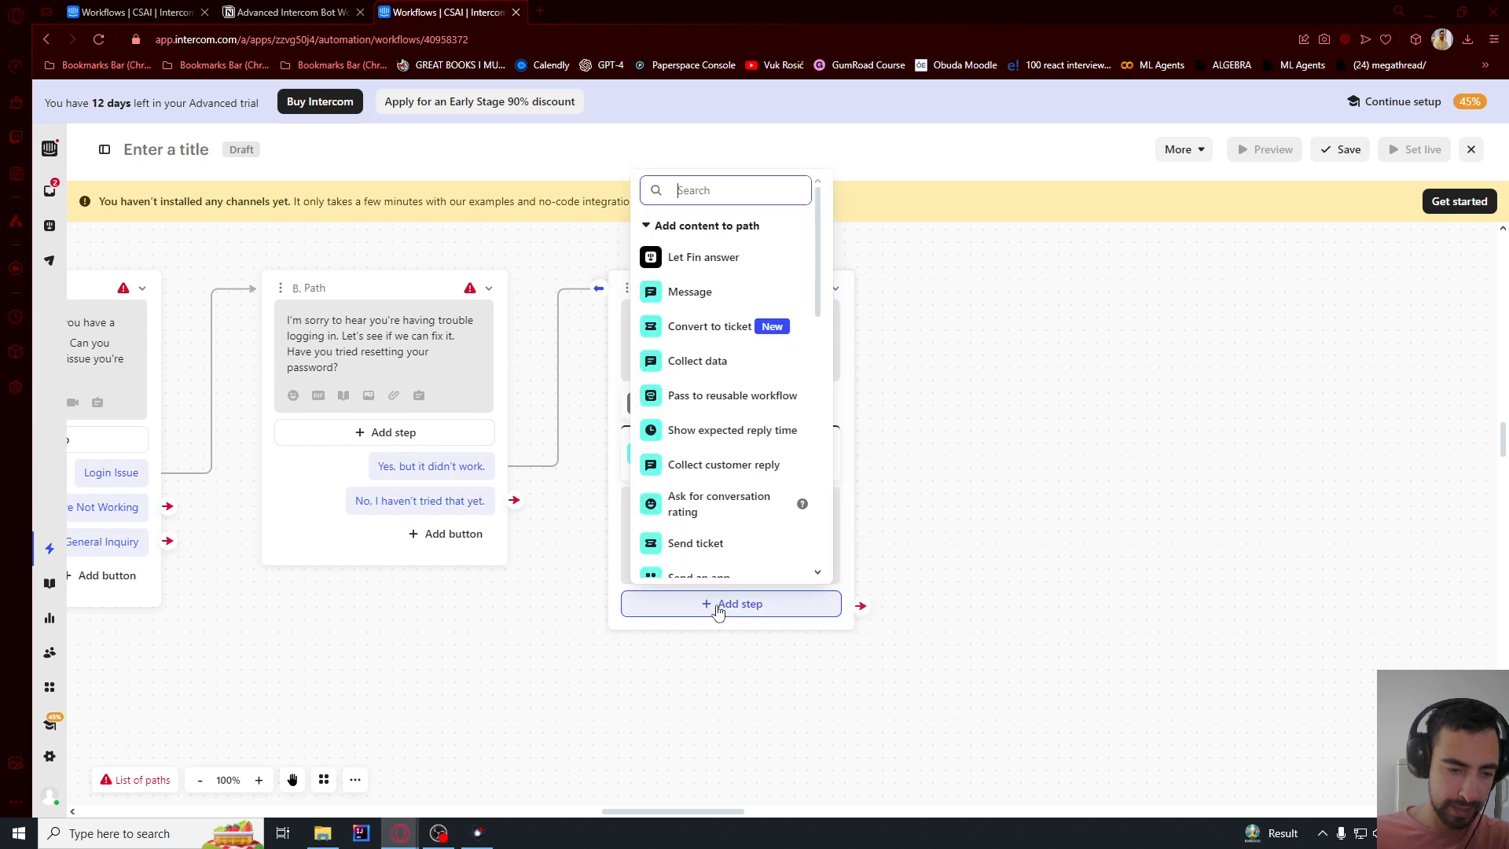
click(704, 260)
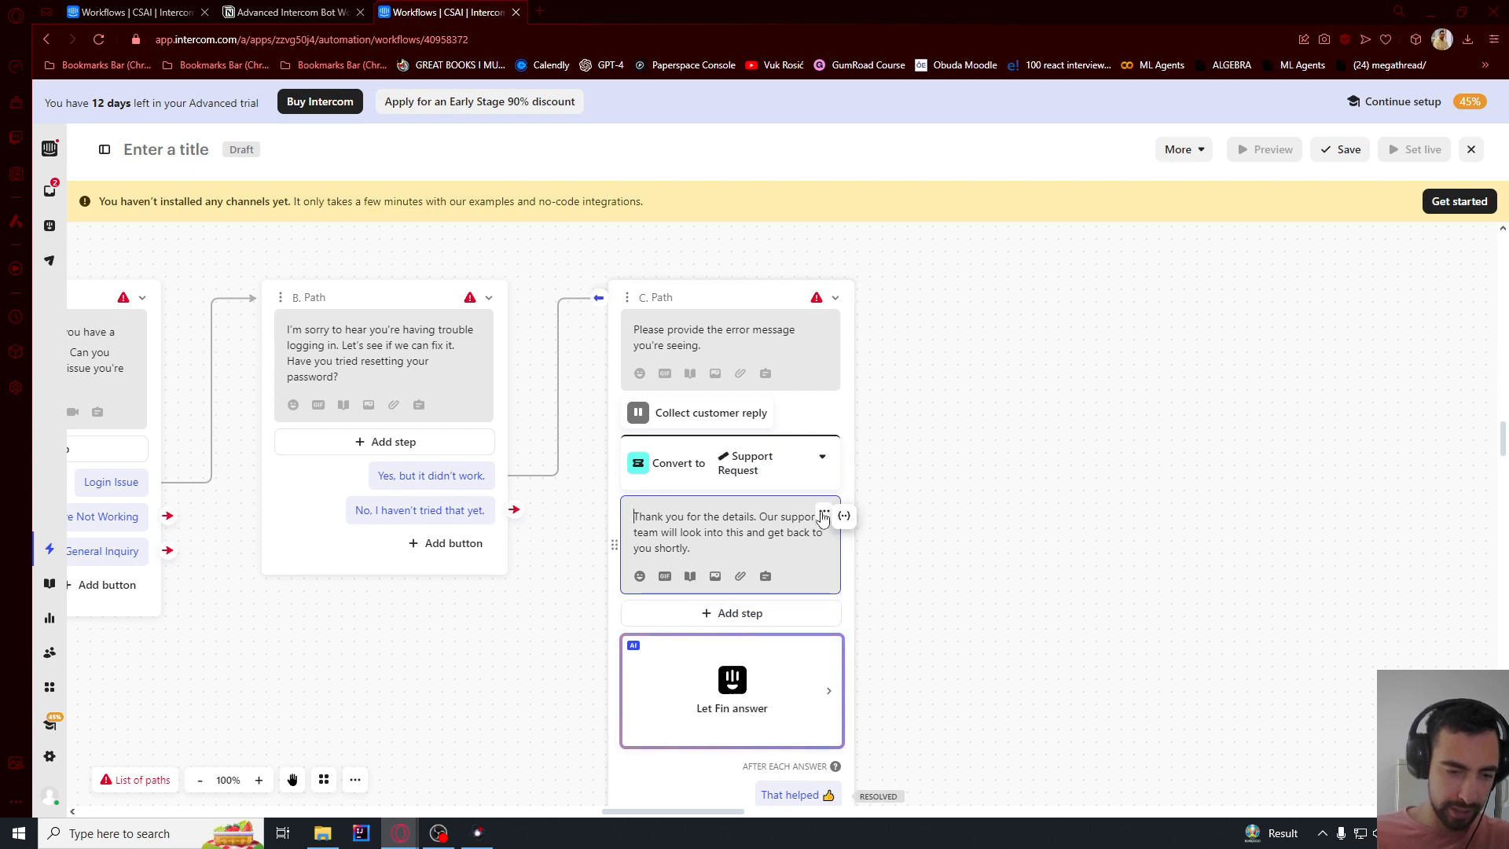
- Delete the thank-you message, the Support Request conversion and the Collect customer reply step from path C
click(823, 516)
click(845, 550)
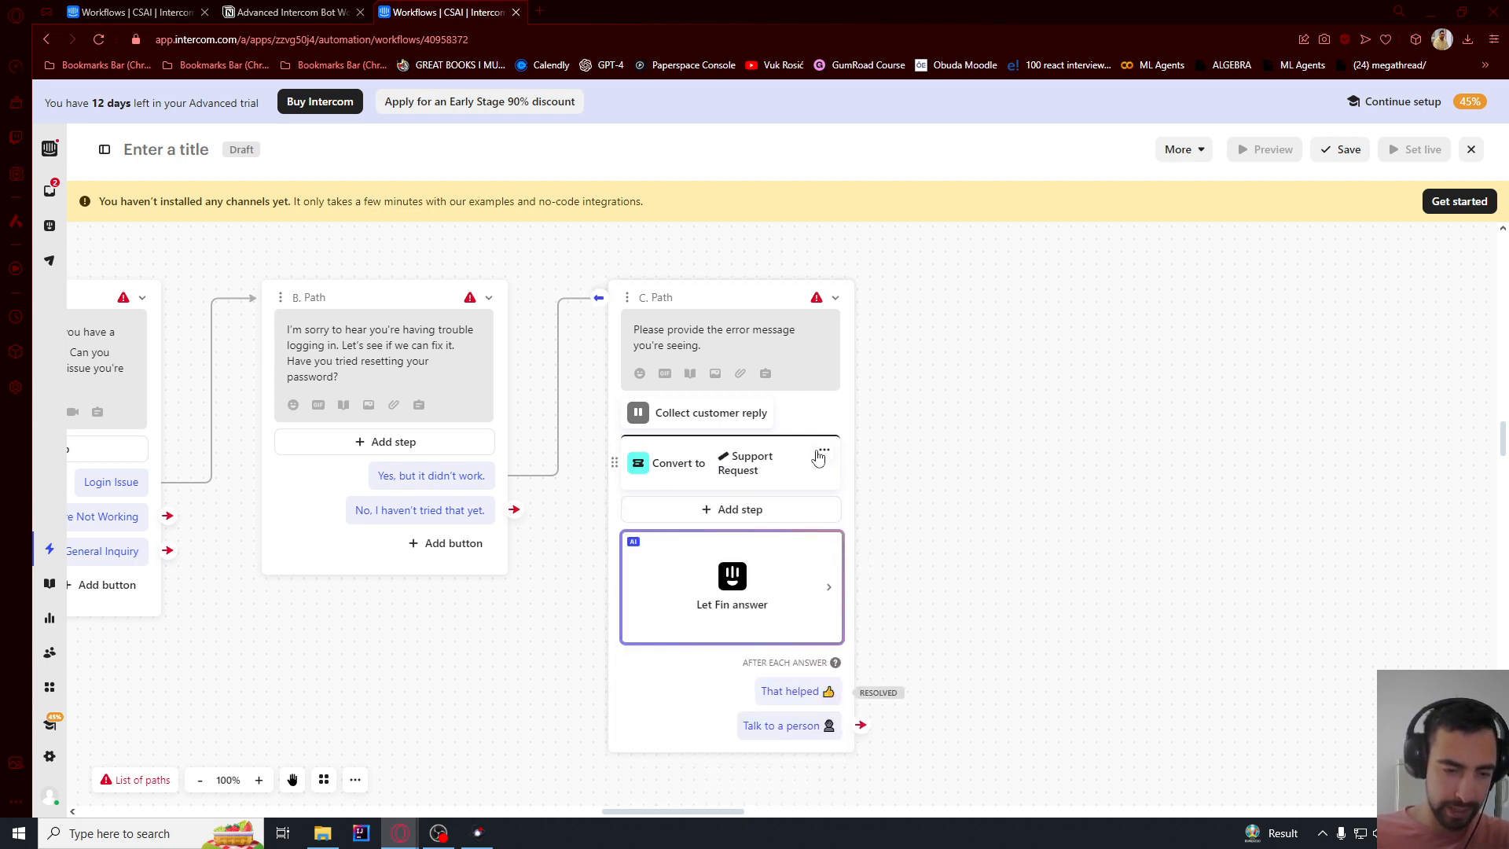
click(821, 453)
click(845, 483)
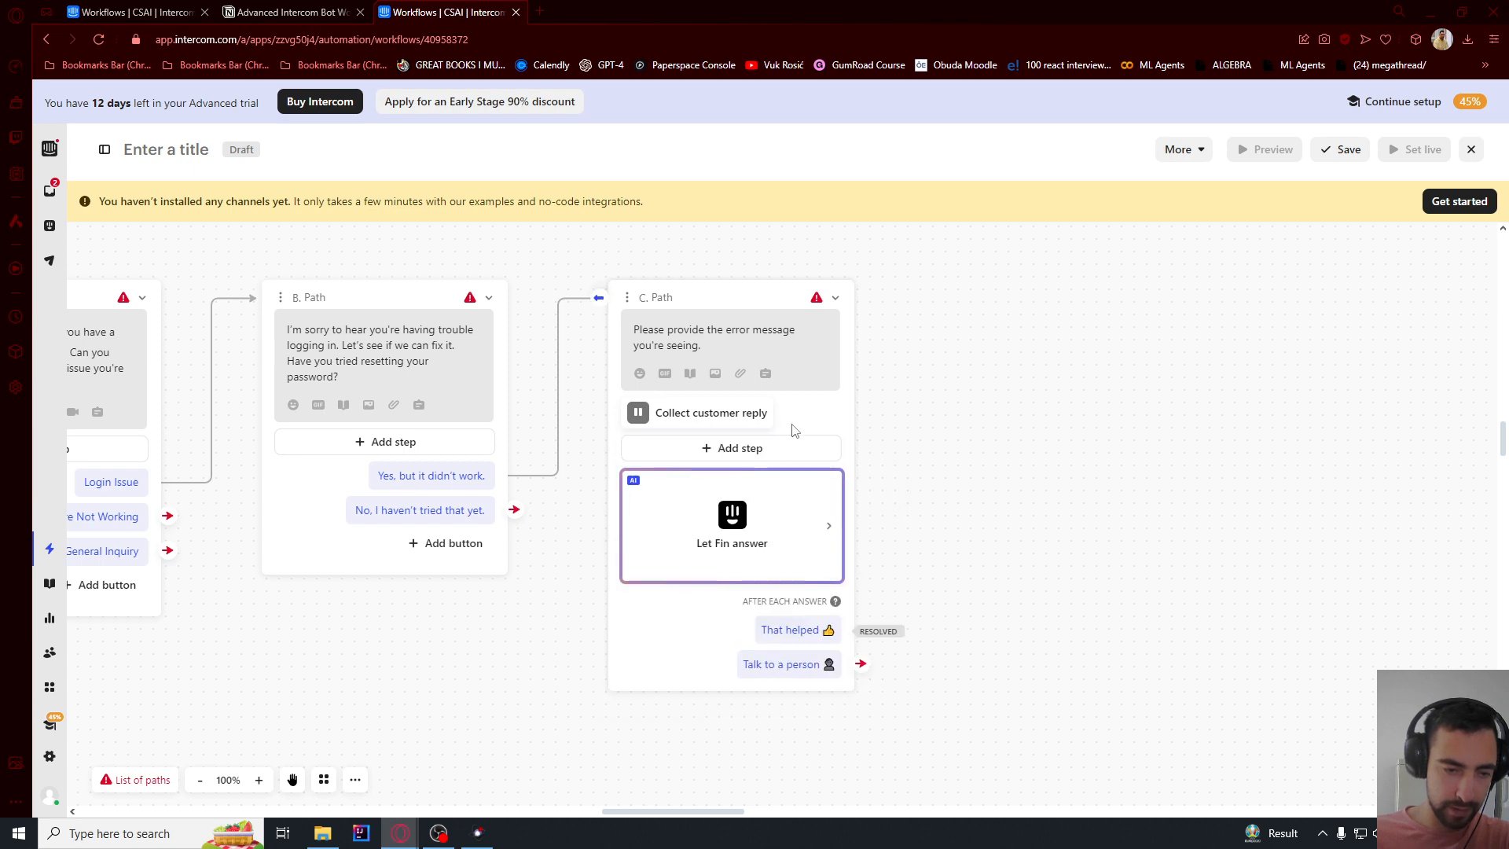
click(759, 415)
click(784, 444)
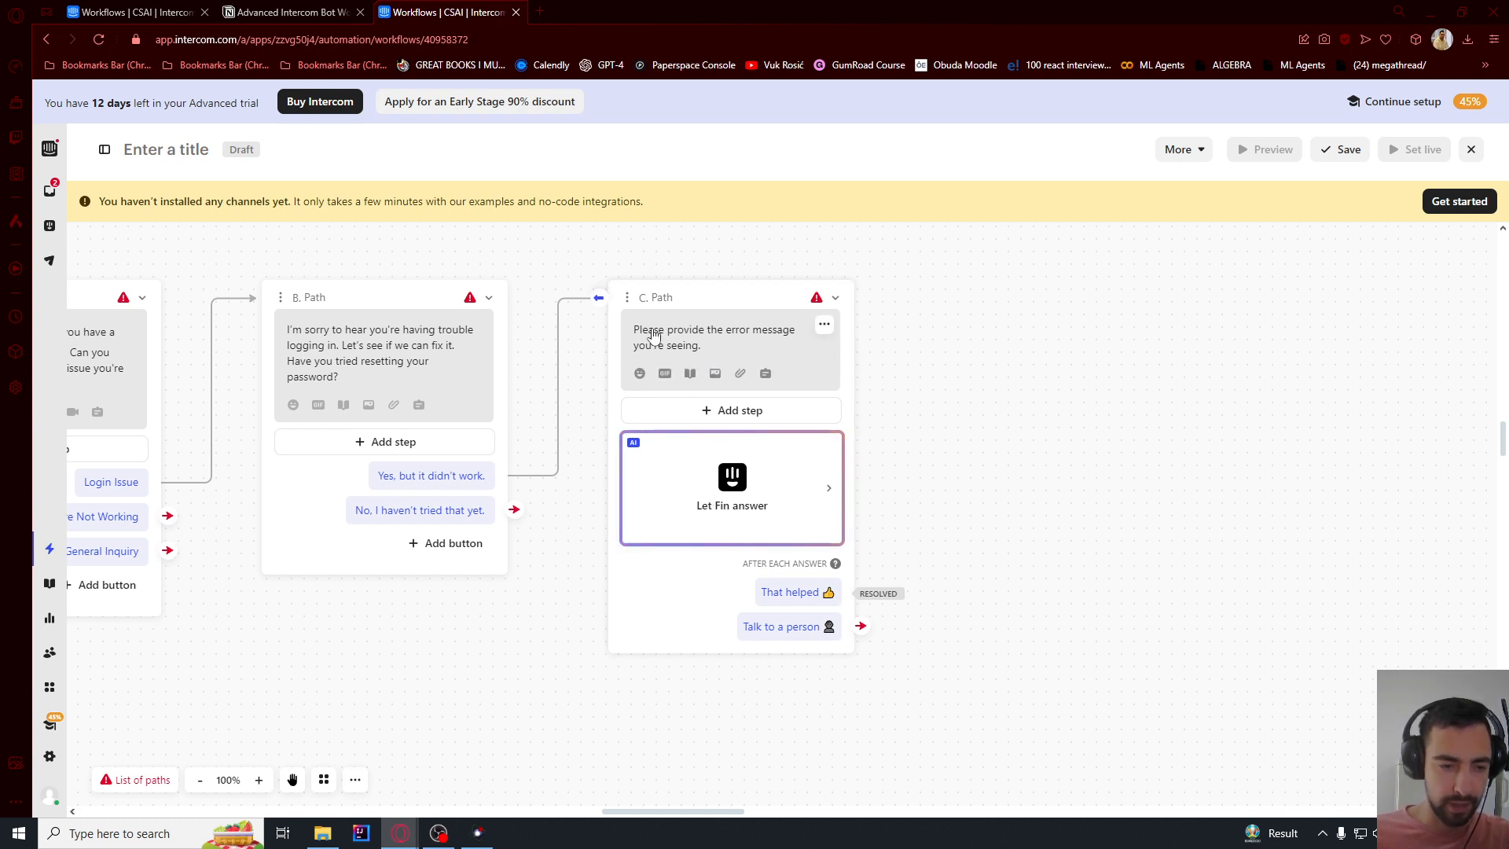
- Add a Collect customer reply step between the error message request and Let Fin answer in path C
click(680, 340)
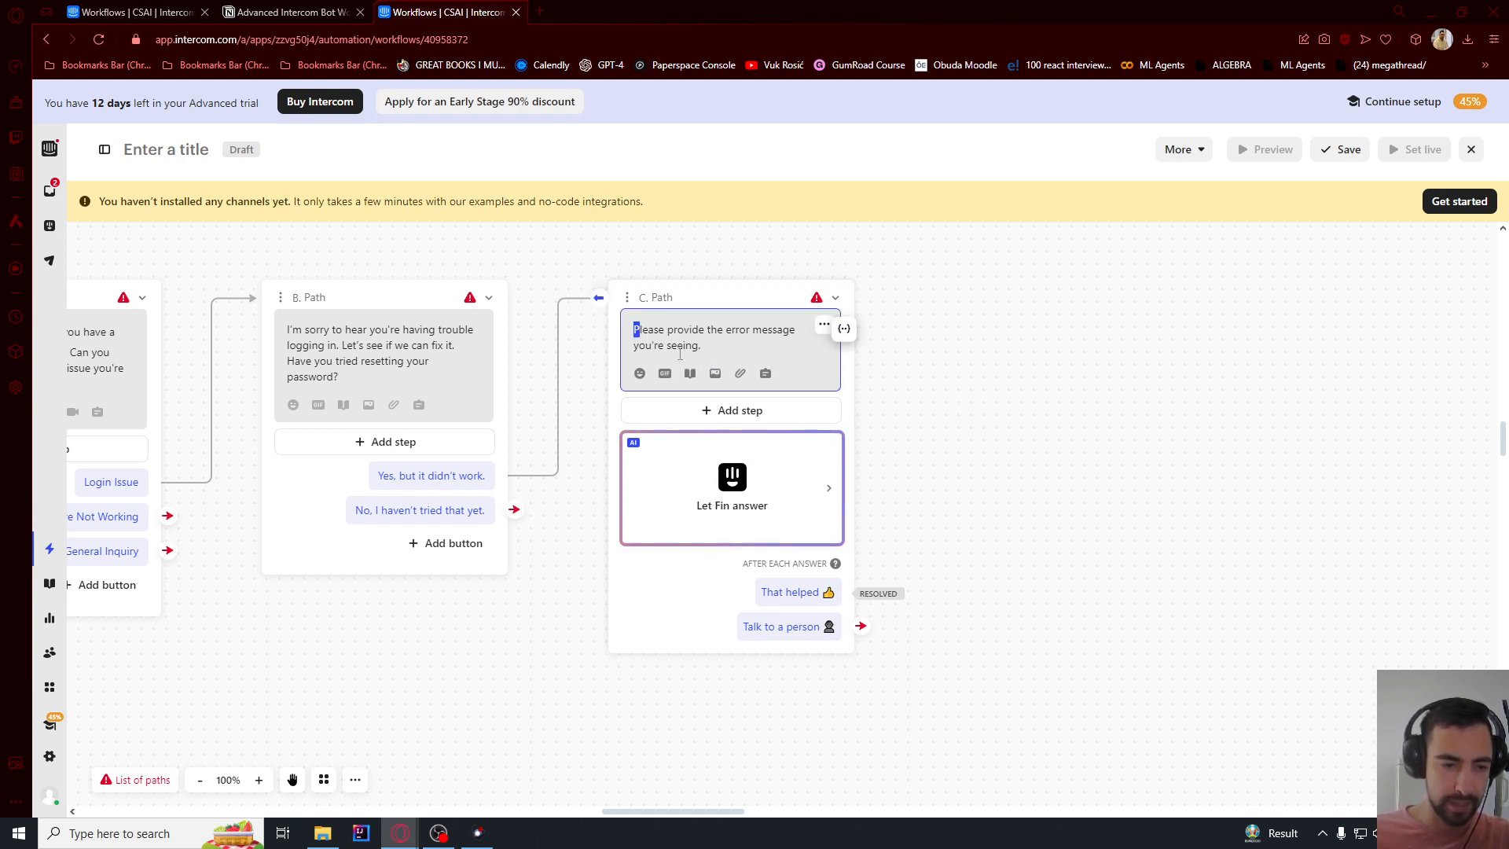
drag(680, 354, 733, 430)
click(717, 350)
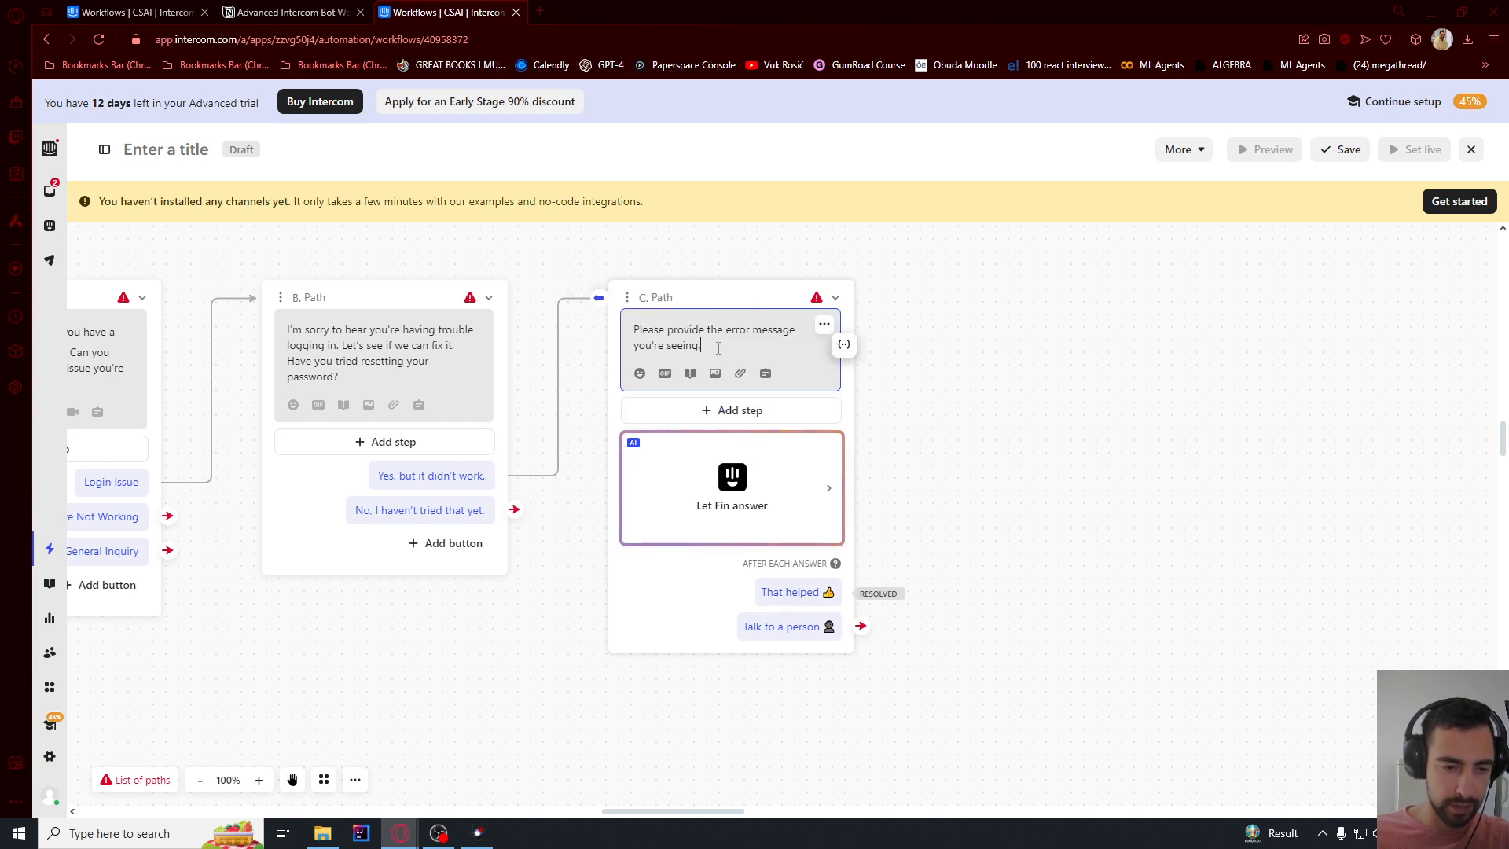
click(773, 411)
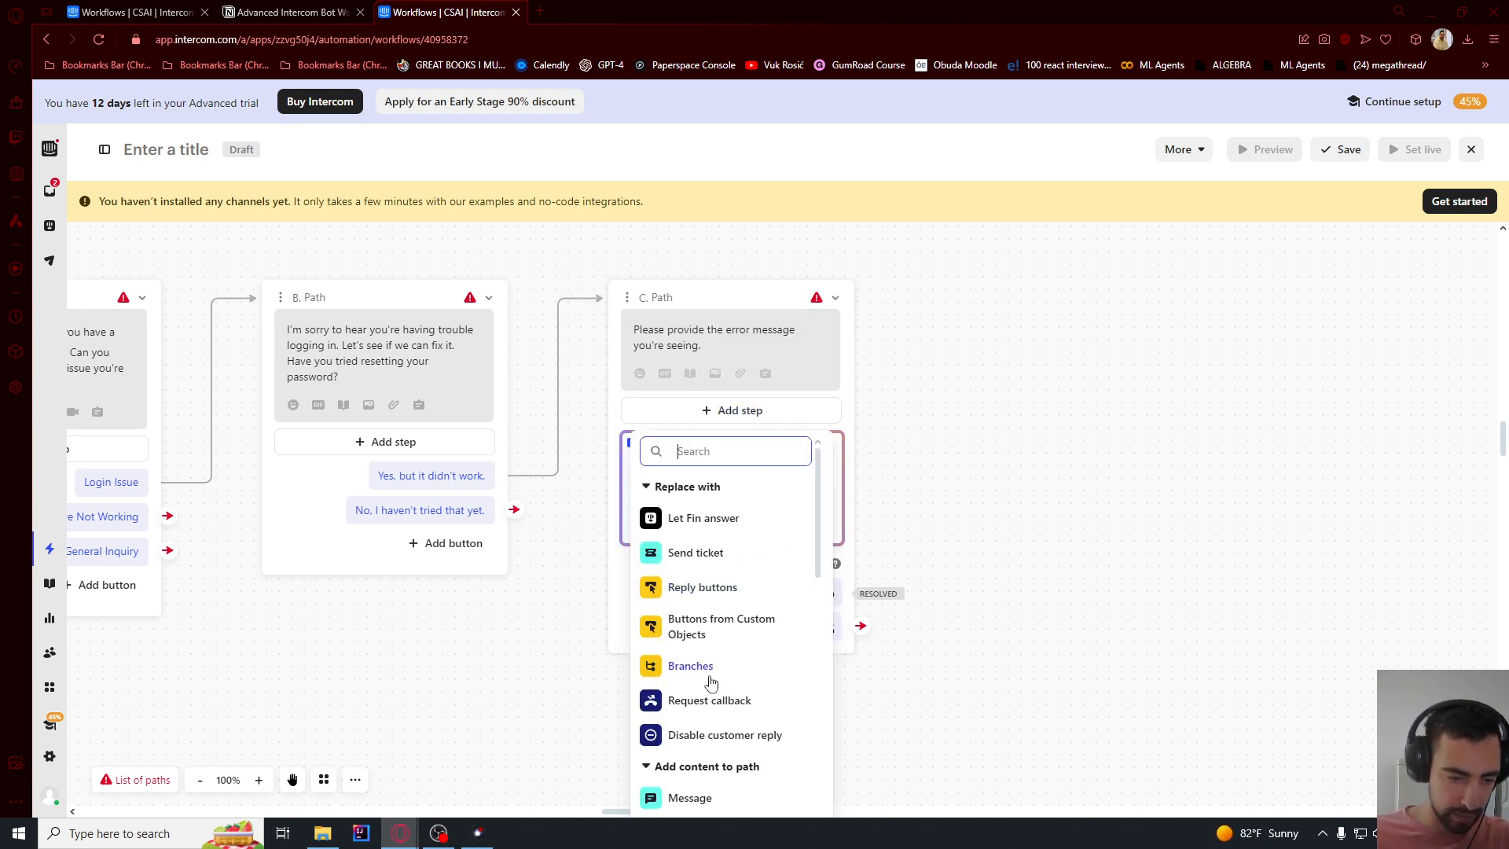
scroll(712, 680, down, 5)
scroll(714, 664, up, 3)
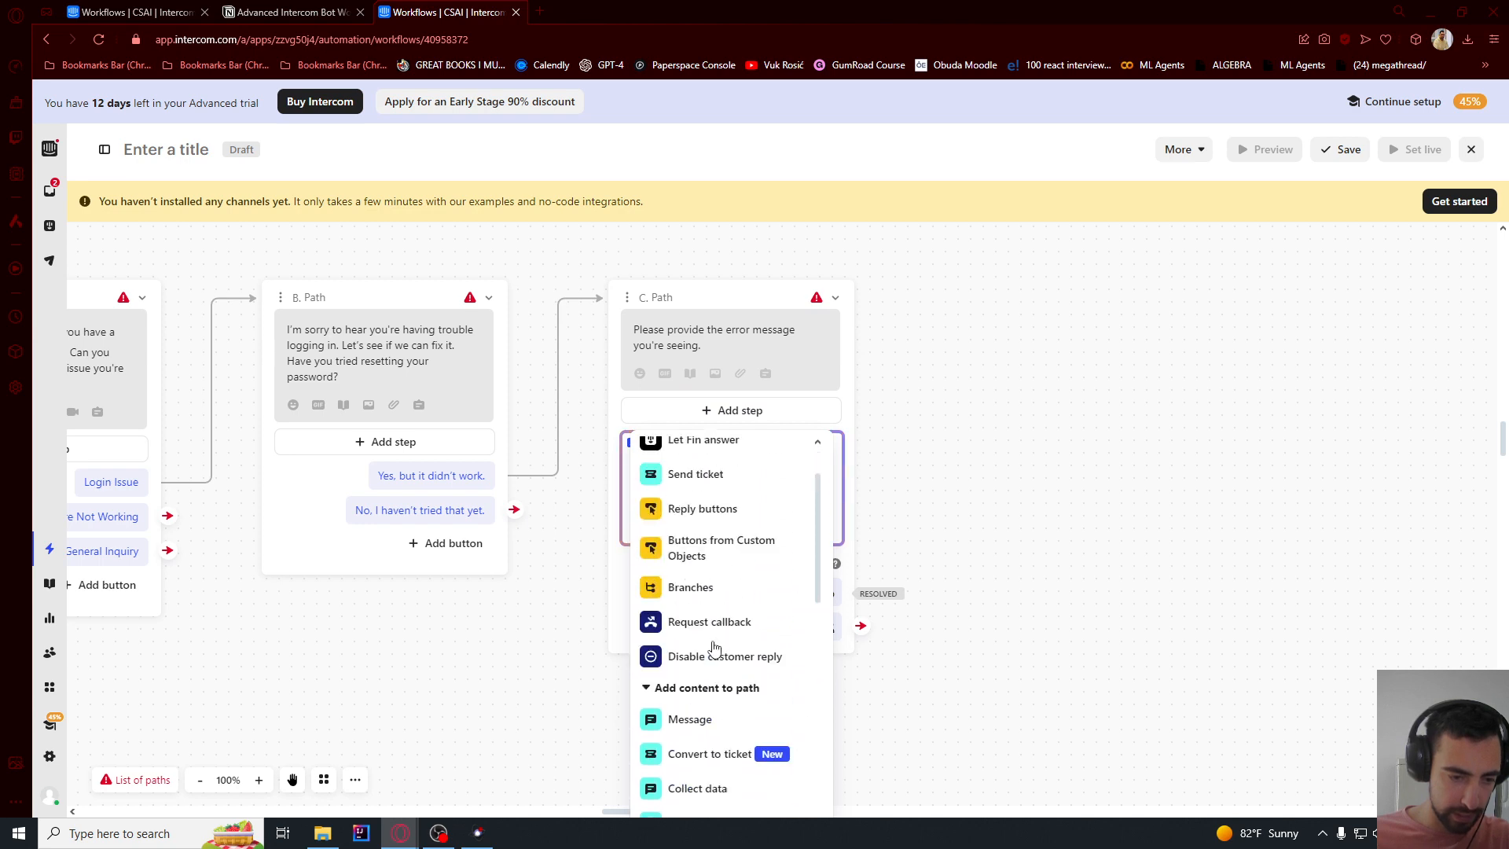
scroll(713, 518, up, 1)
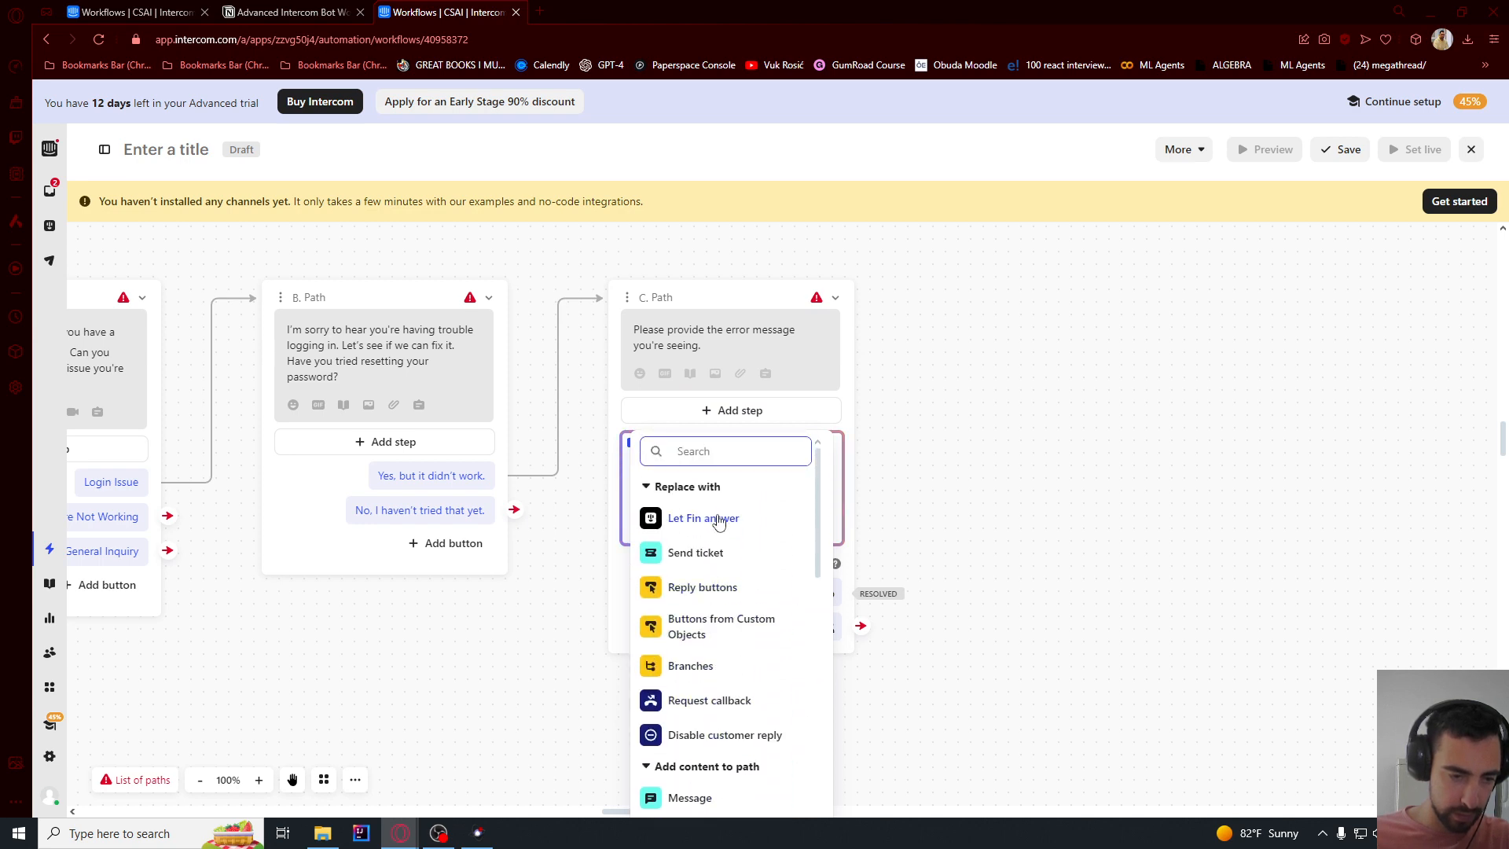
text(col)
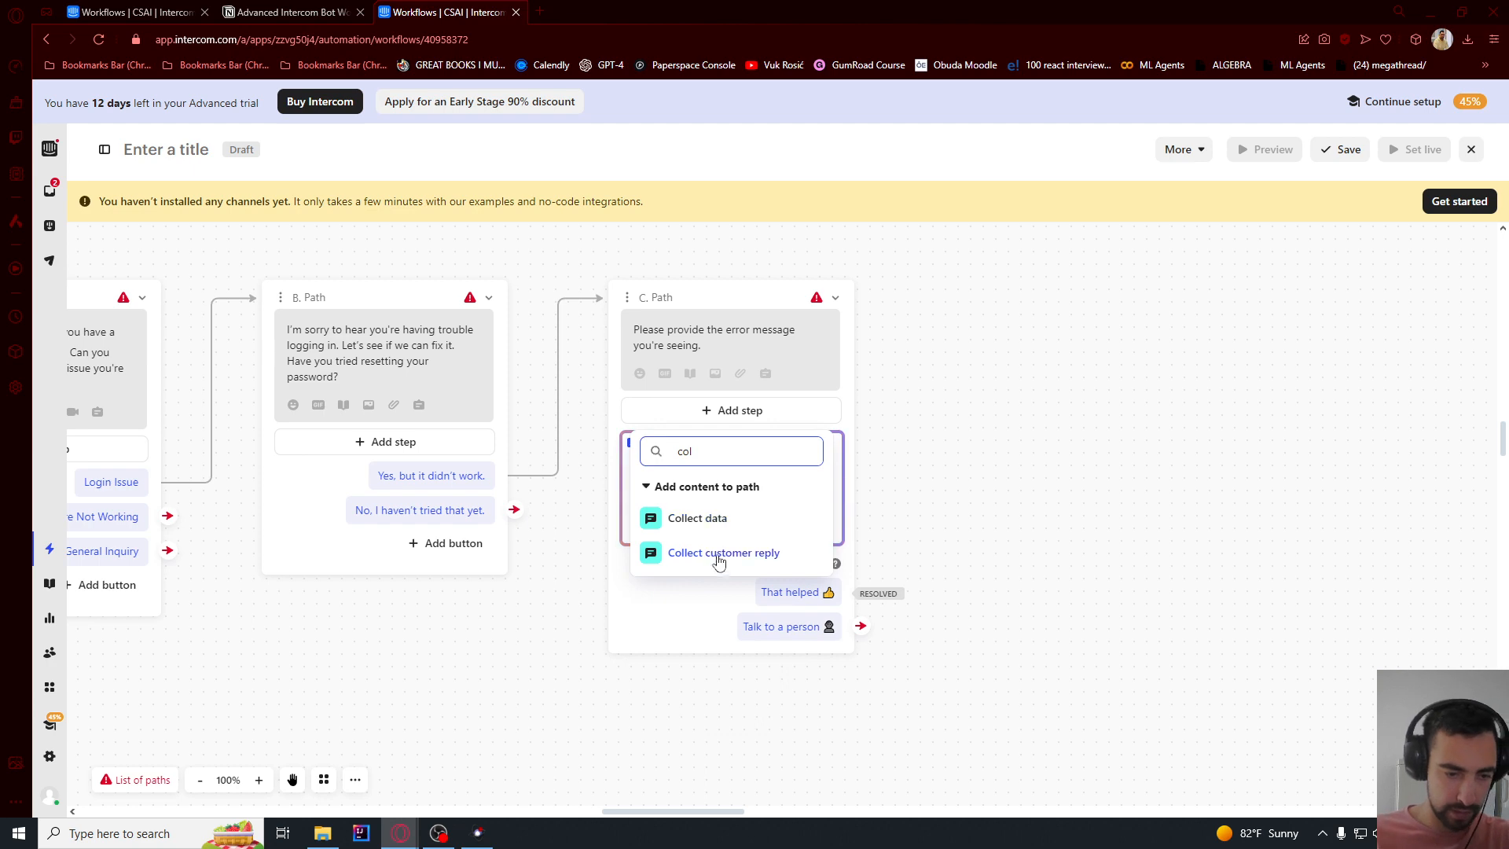
click(718, 552)
click(946, 431)
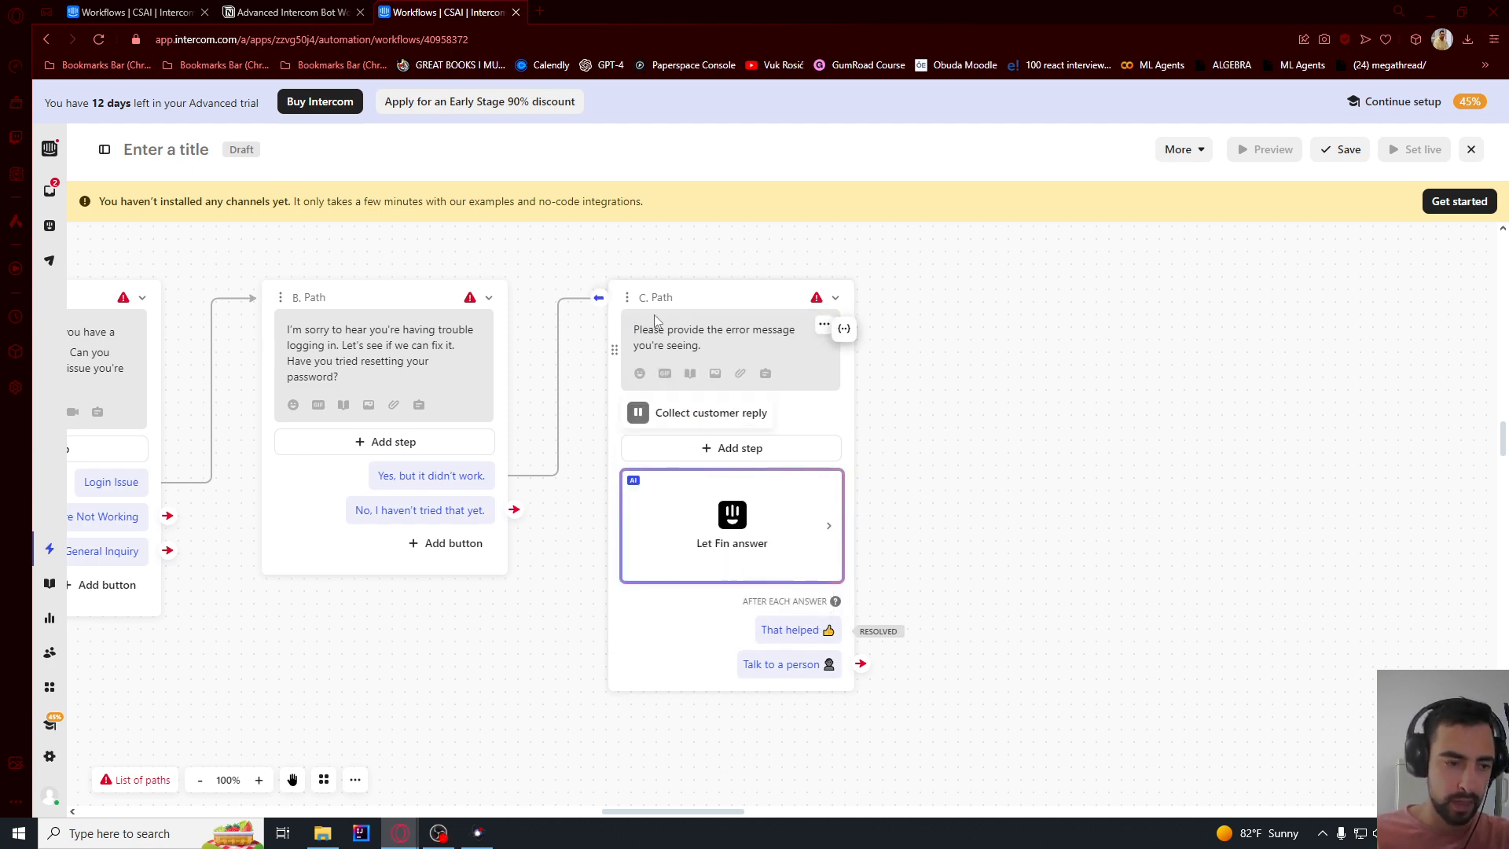
- Create a message path from "No, I haven't tried that yet." and paste the Notion text asking the customer to reset the password through "Reset password"
drag(362, 512, 452, 511)
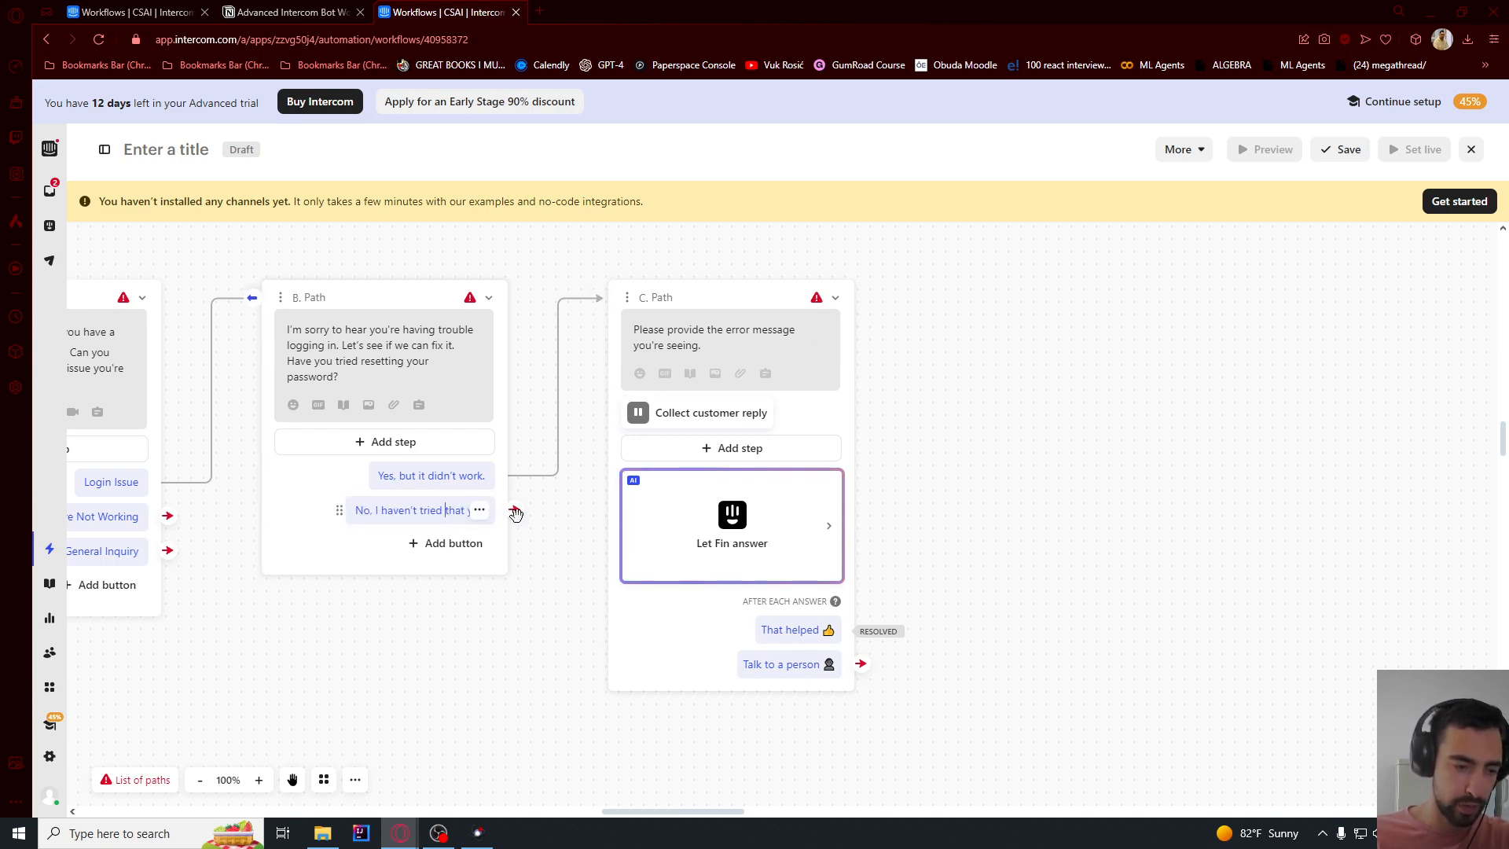
click(514, 509)
click(588, 452)
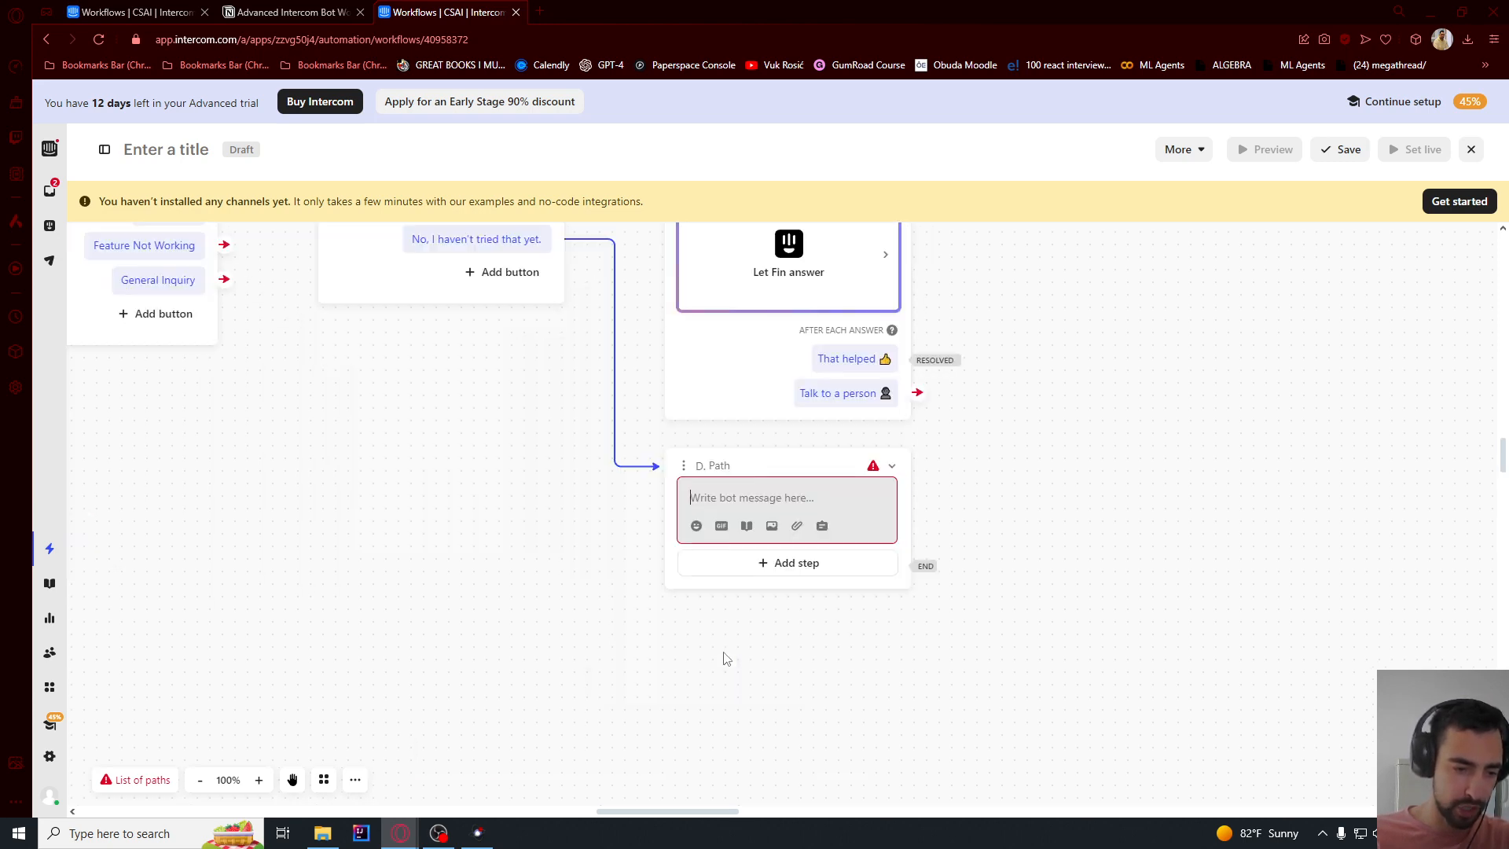
click(281, 9)
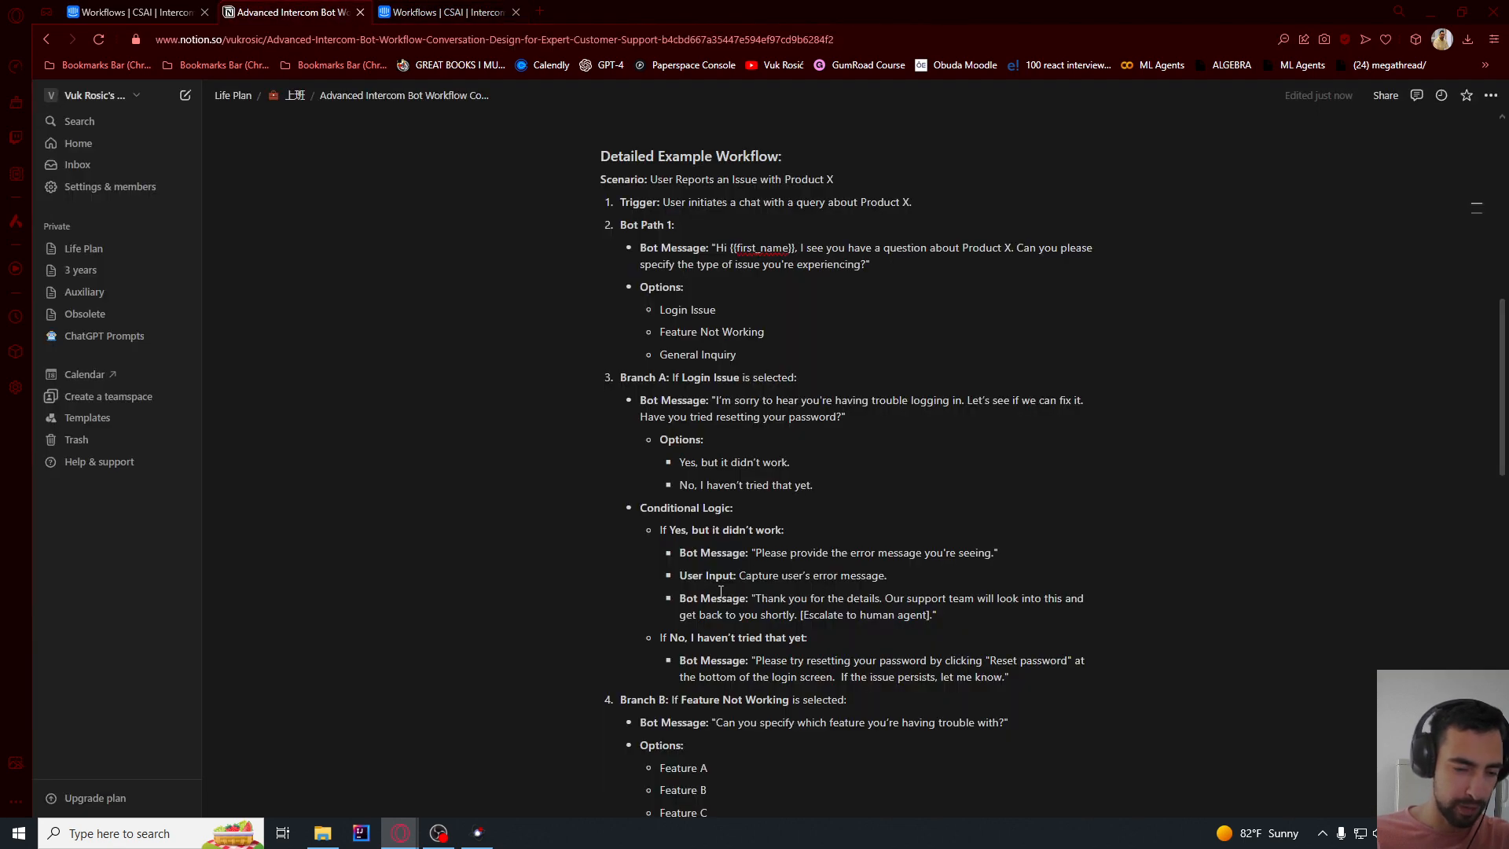
click(445, 12)
key(ctrl+v)
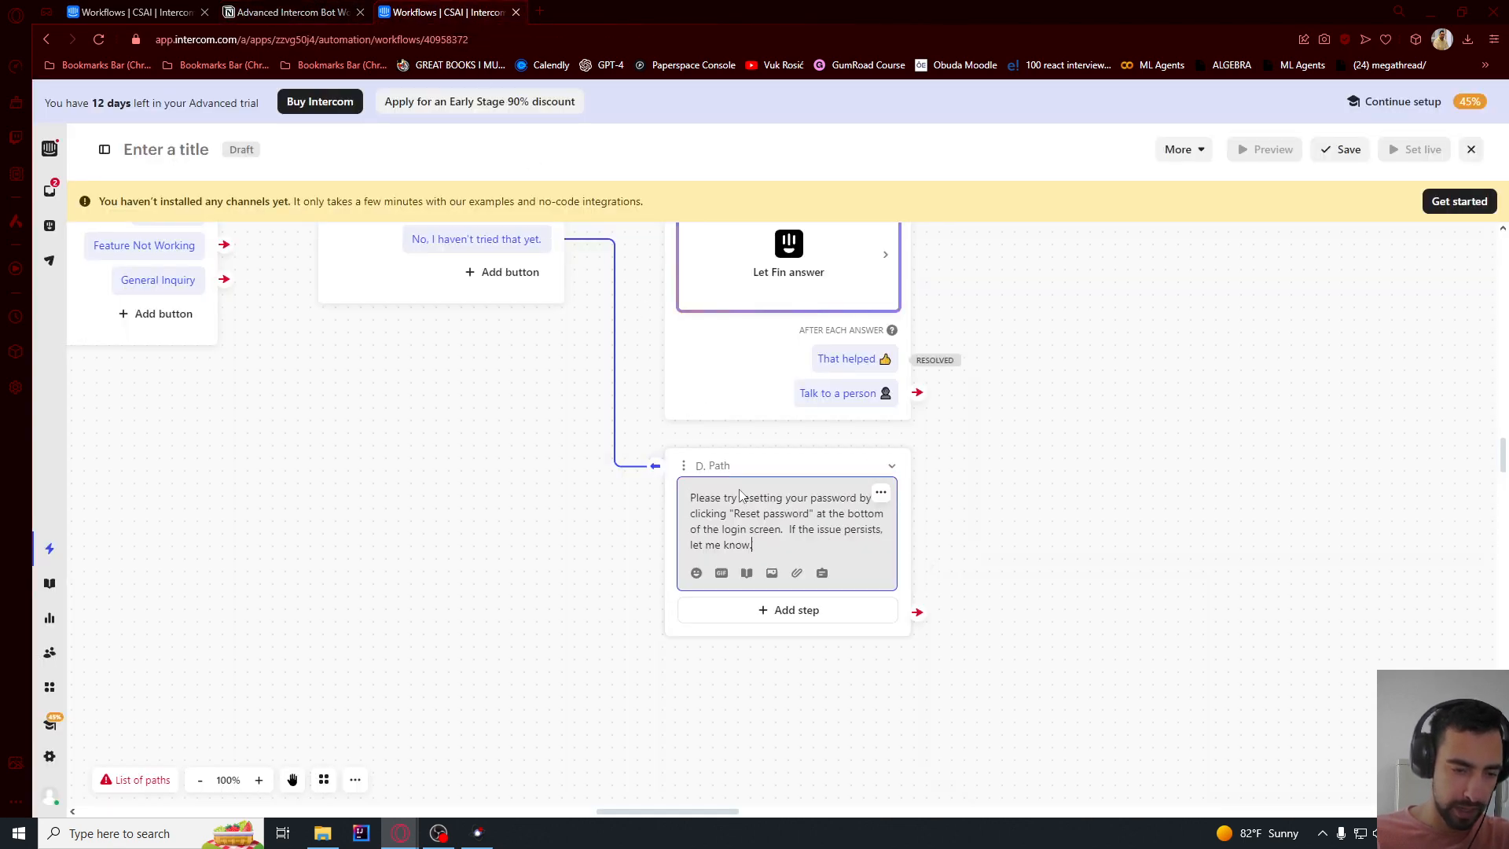
drag(748, 498, 752, 537)
click(768, 546)
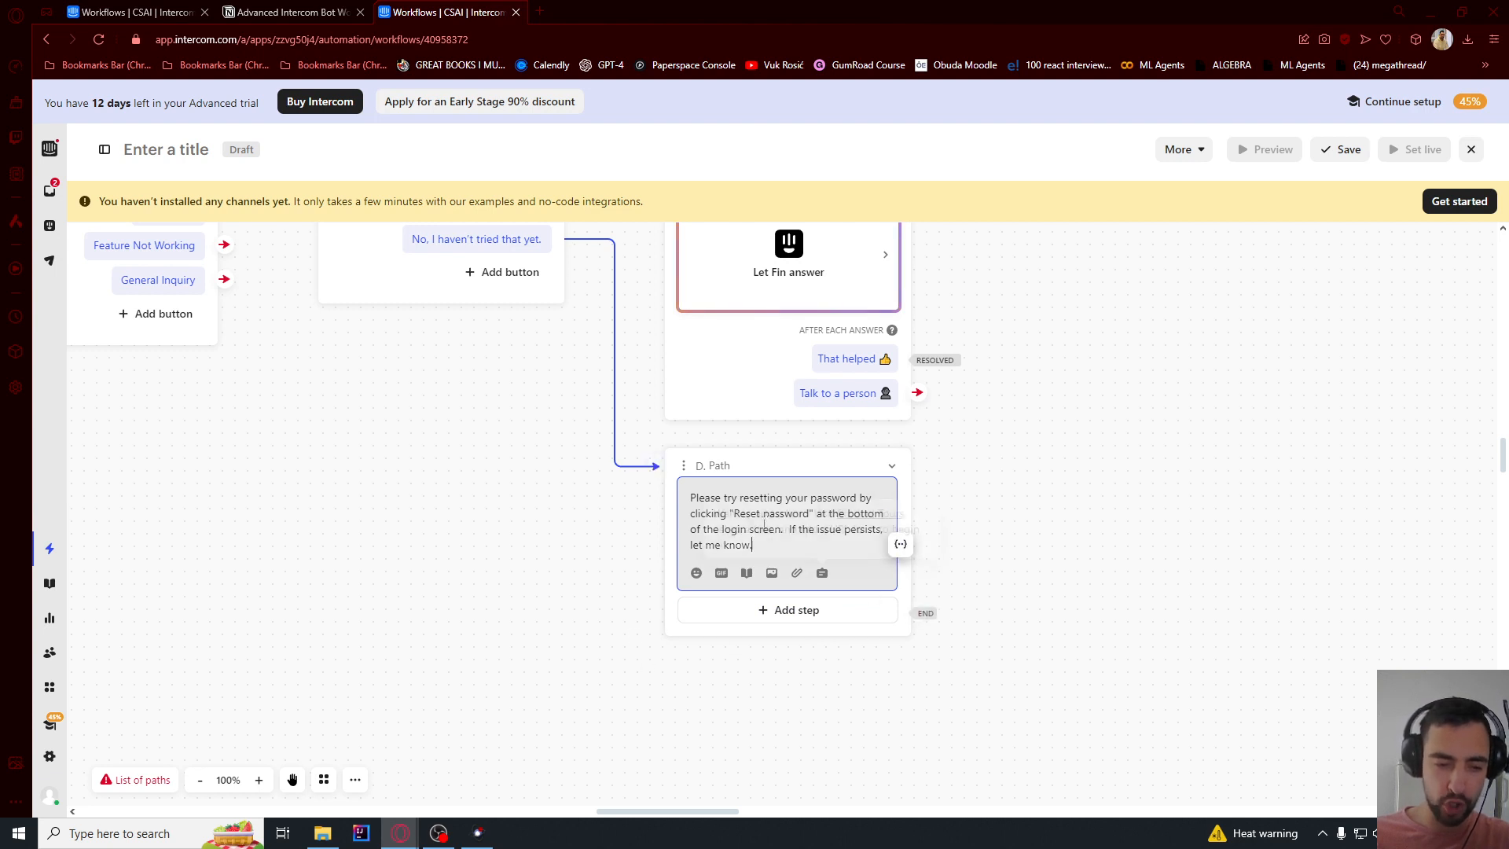
click(801, 615)
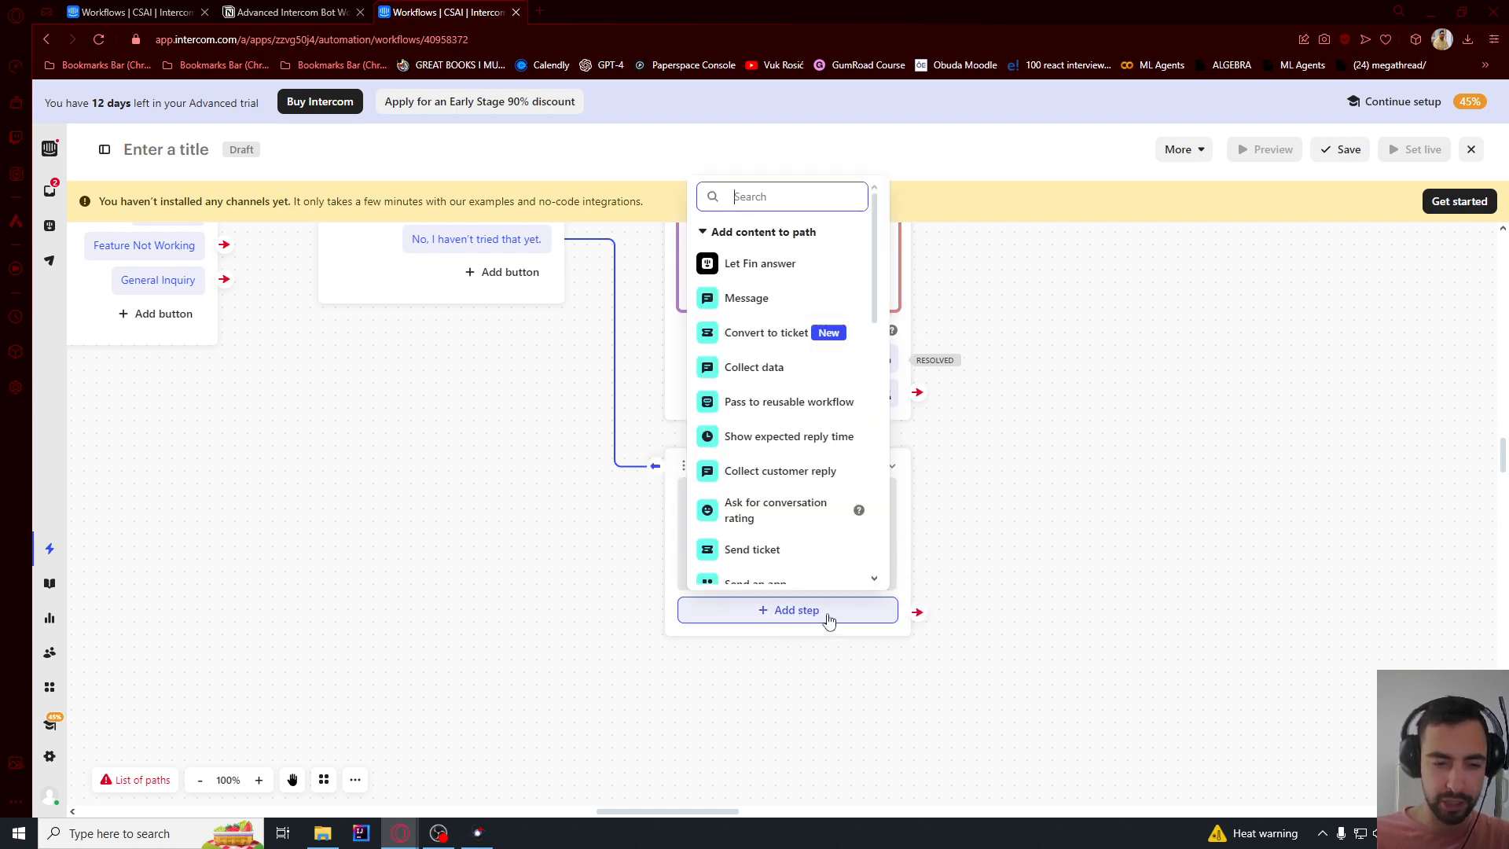
click(1032, 519)
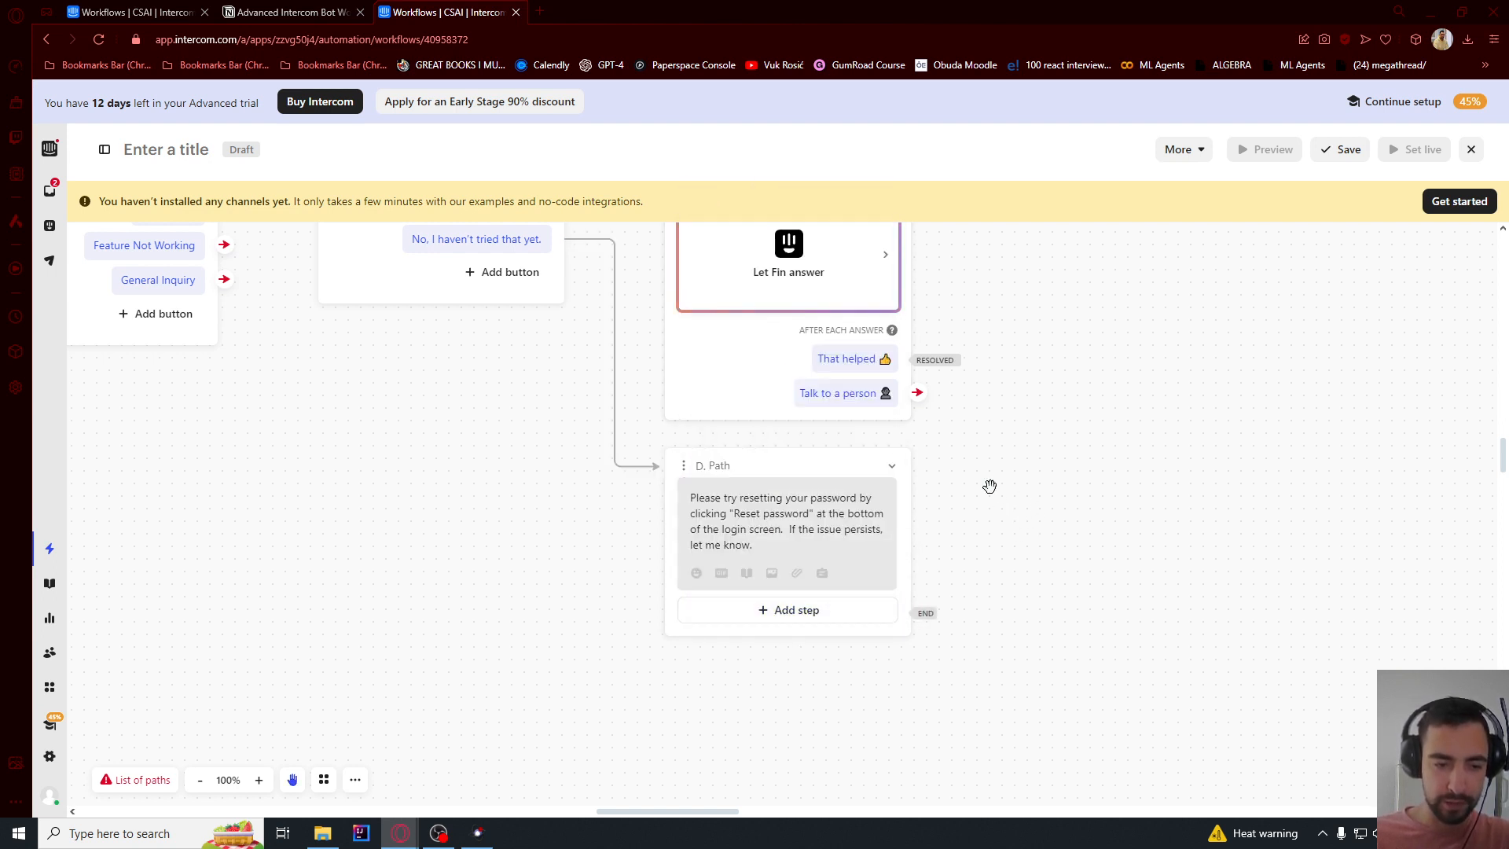
- Connect Fin's "Talk to a person" option to a new path that converts the conversation to a Support Request ticket
drag(984, 459, 977, 505)
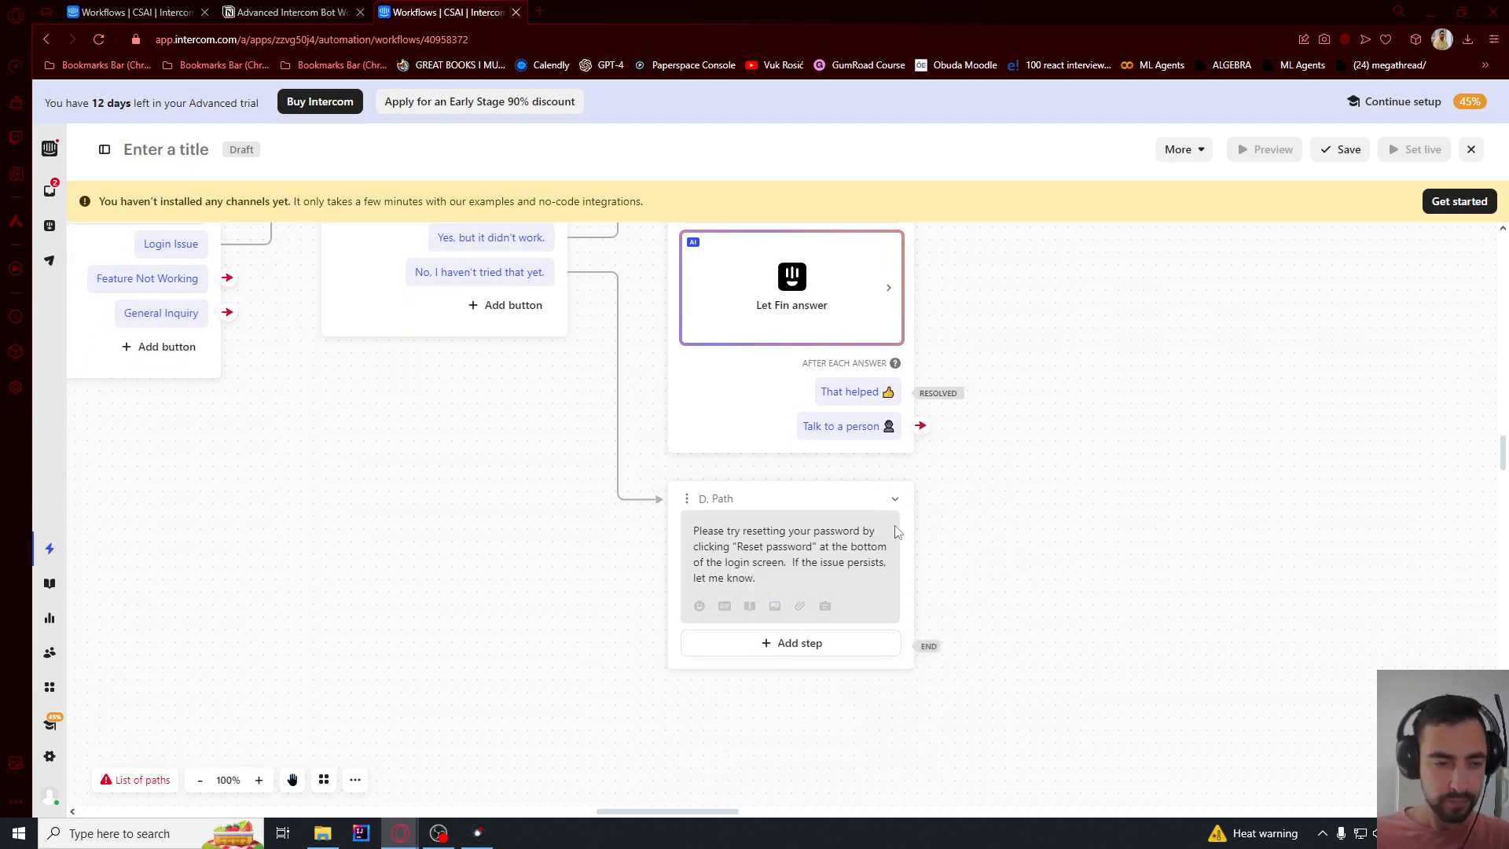
drag(1050, 434, 996, 611)
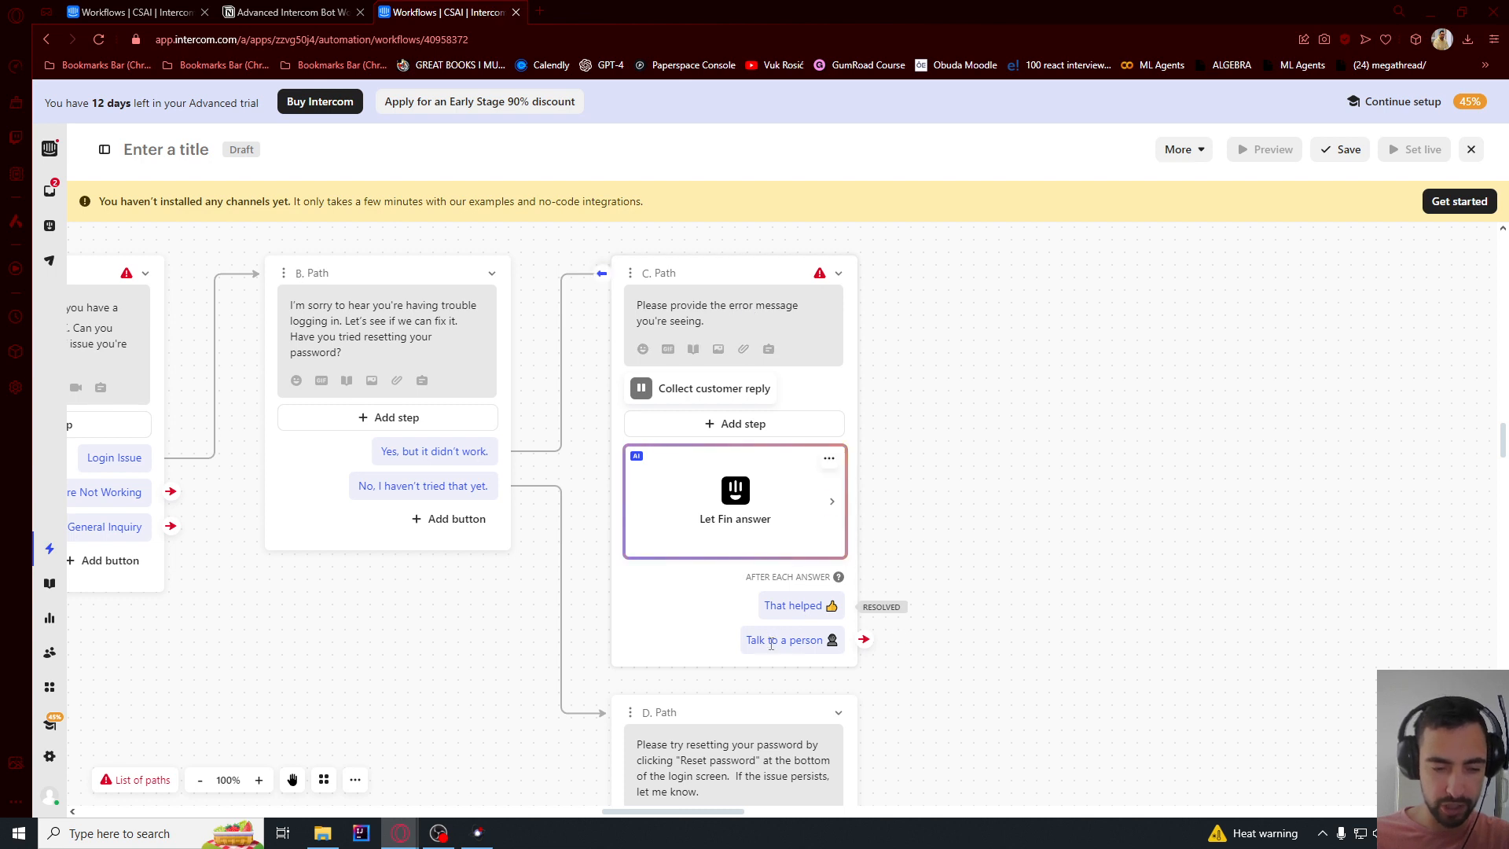
drag(770, 606, 813, 605)
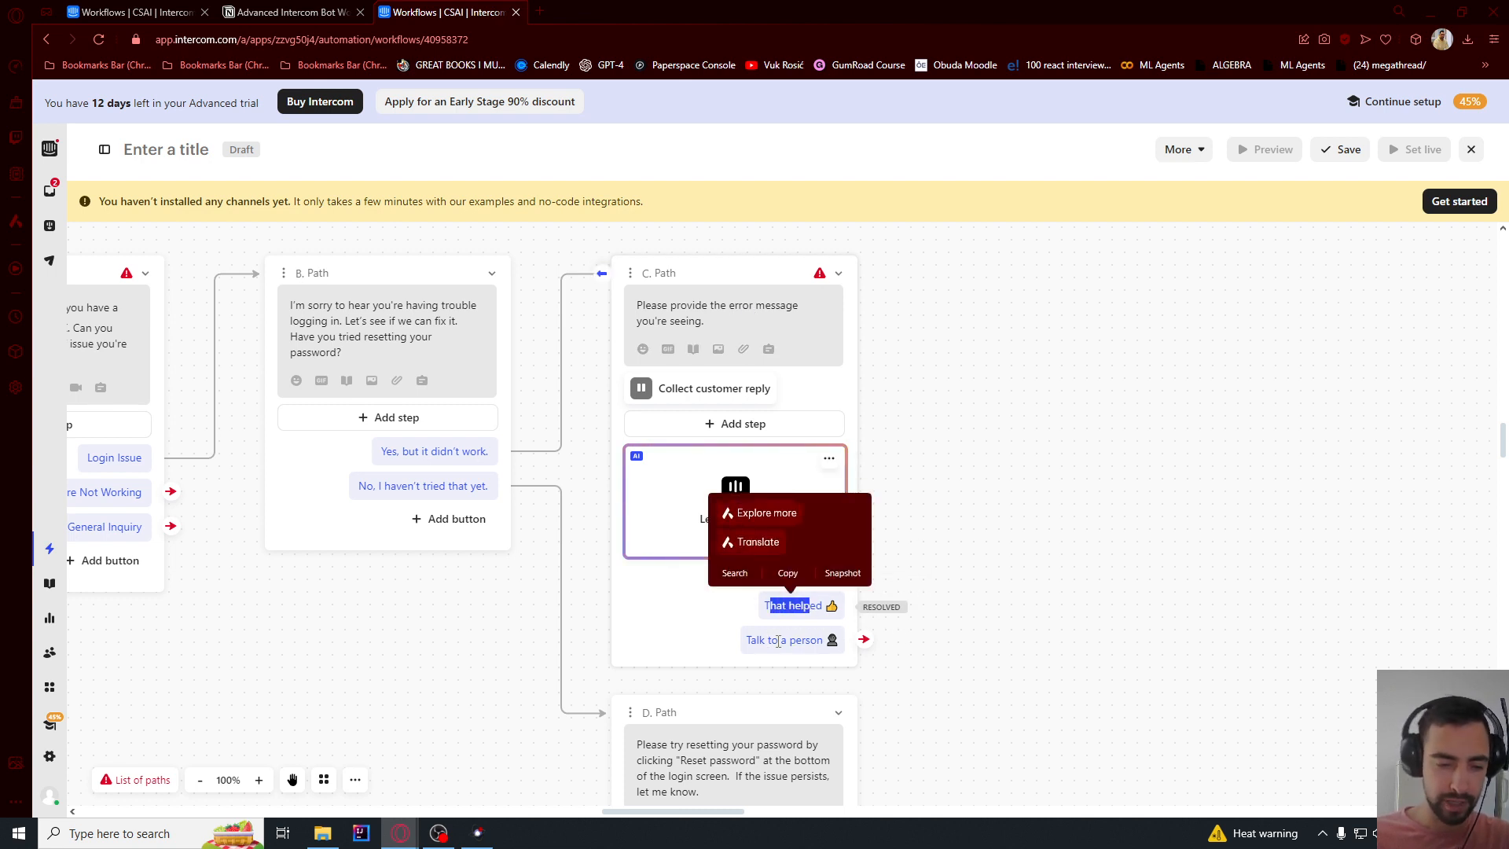
click(810, 643)
click(863, 639)
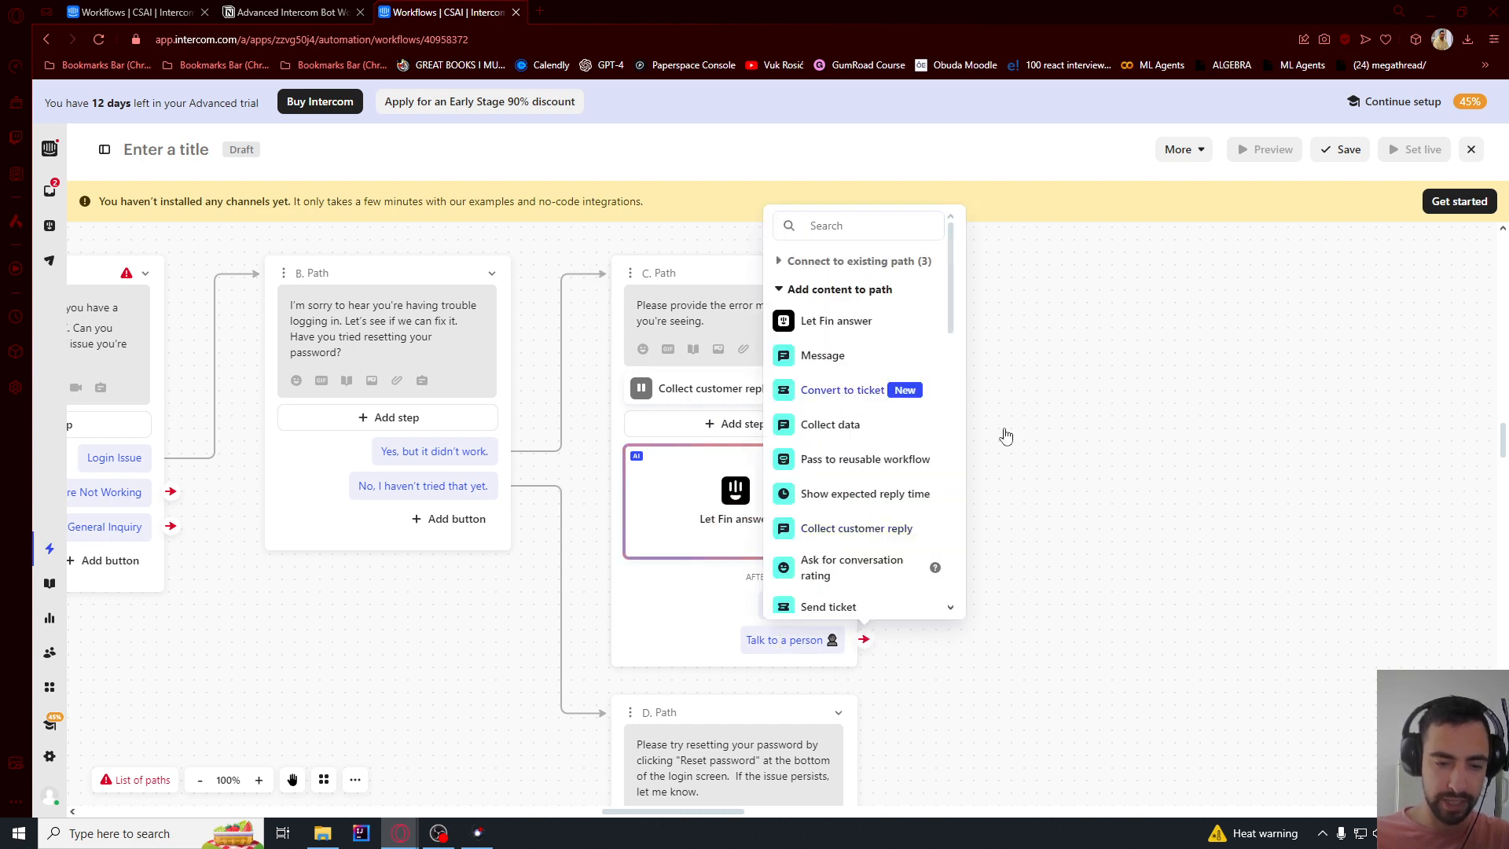
click(845, 393)
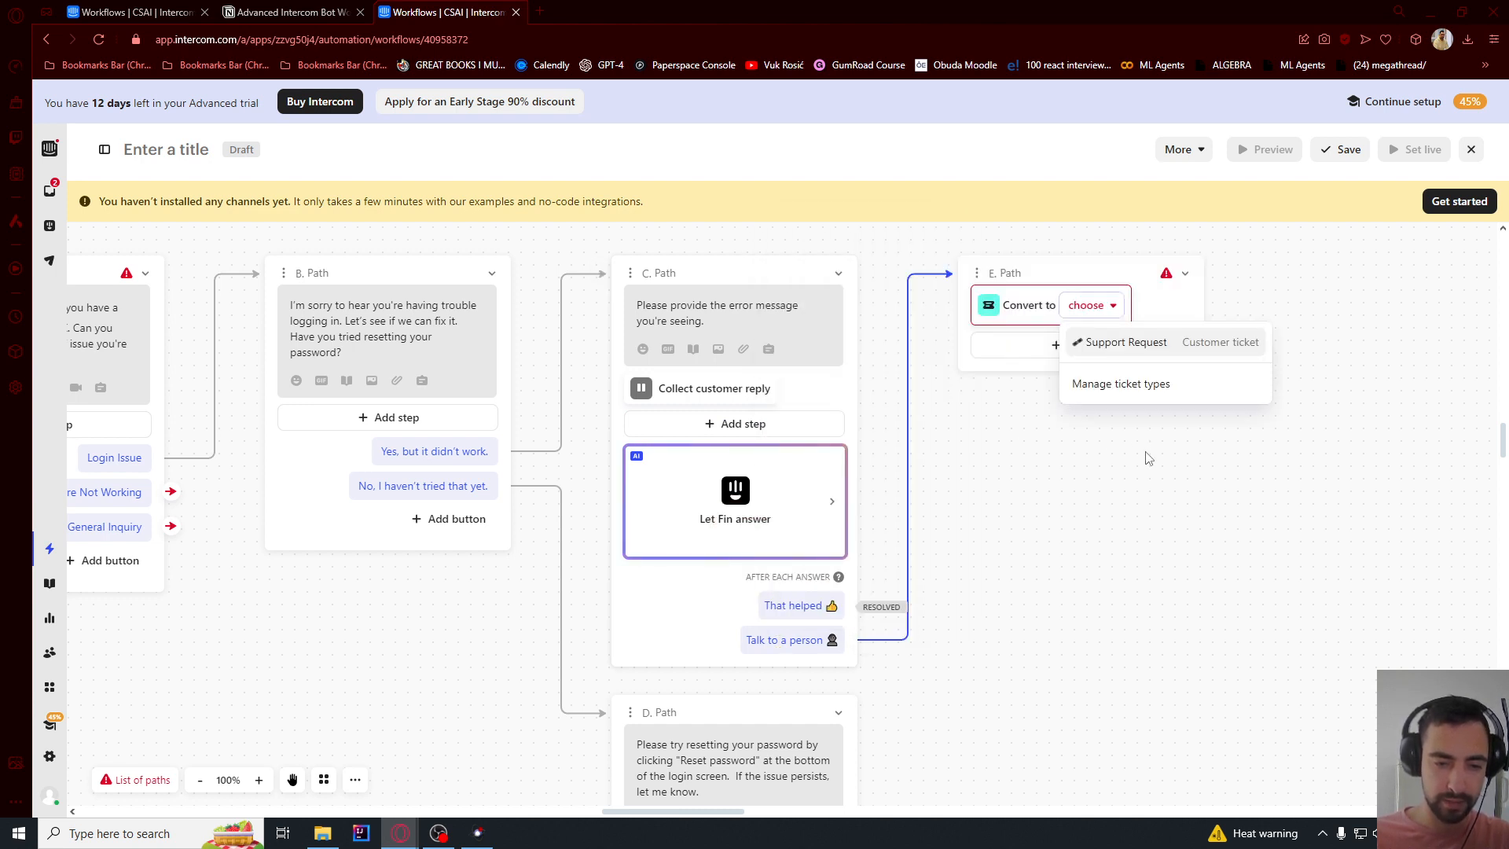
click(1095, 348)
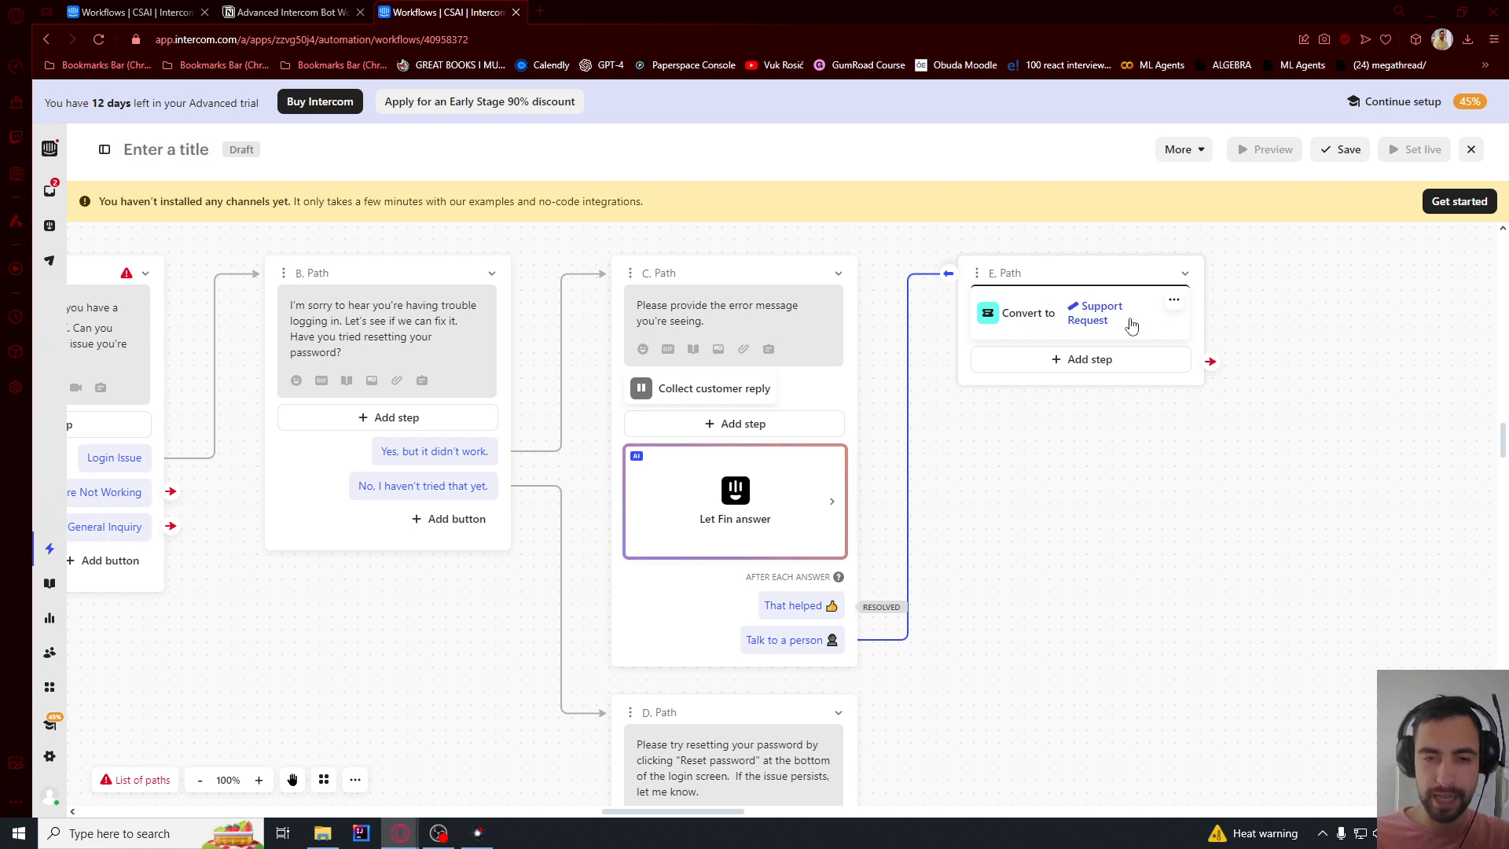
- Add a message below the ticket conversion in path E: "Your issue has been sent to customer support. We will contact you shortly."
click(1034, 358)
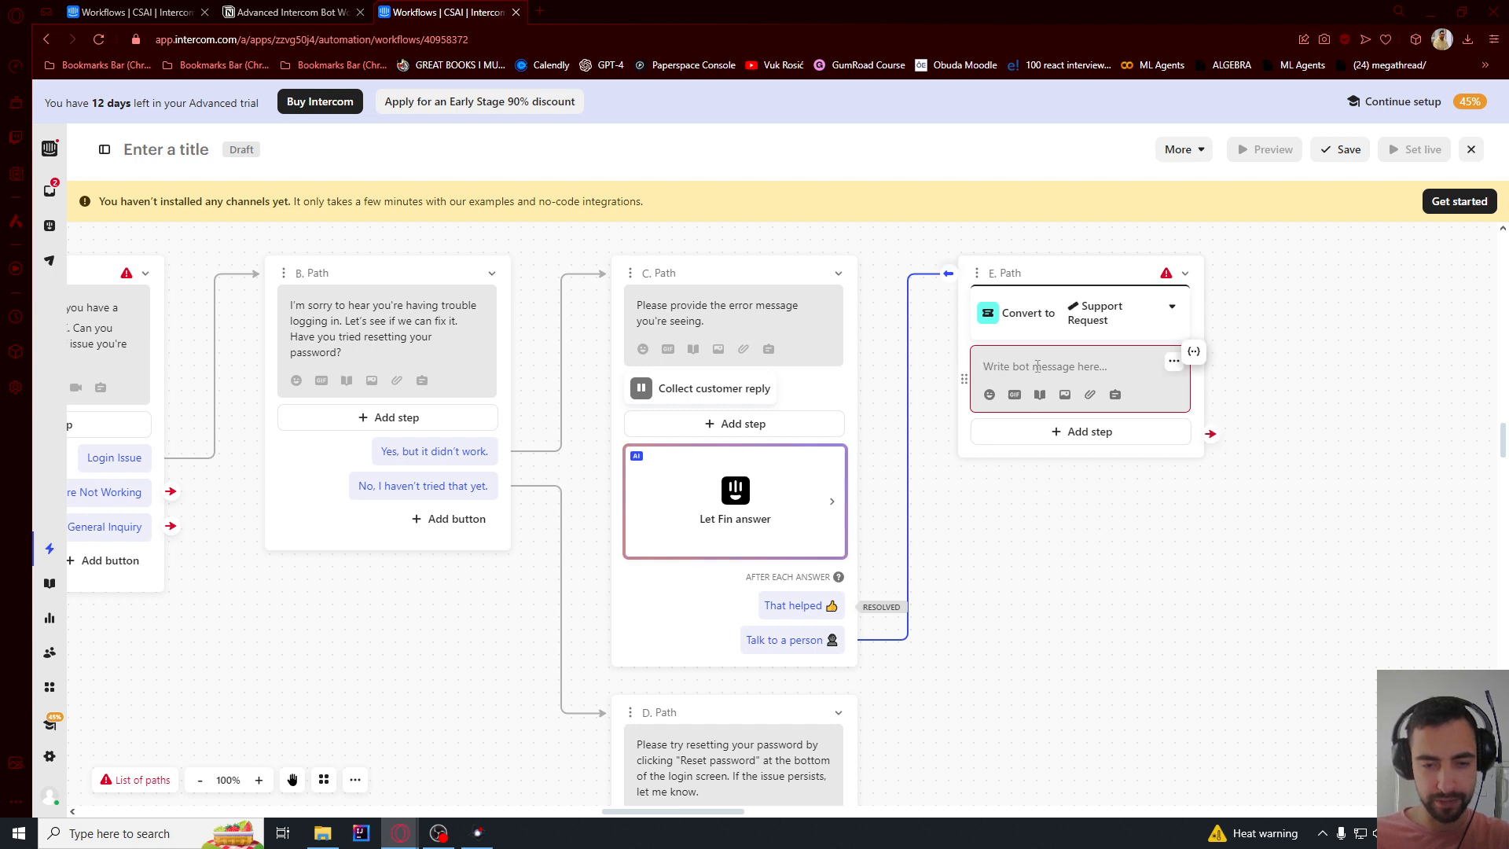
text(Your issue has been sent to customer support. We will contact you shortly.)
drag(1032, 367, 1156, 382)
click(1126, 368)
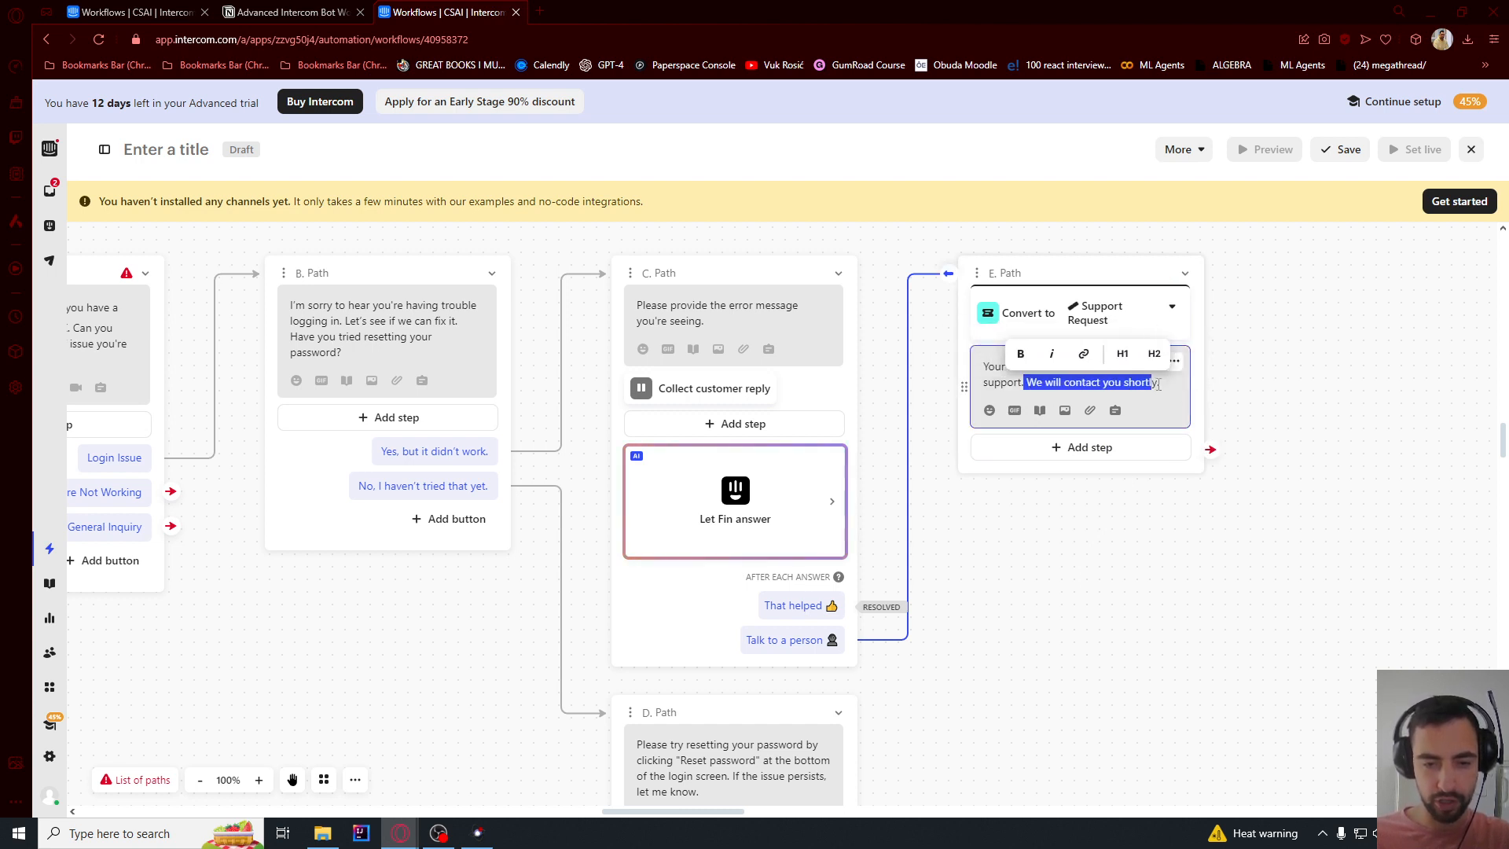
click(1157, 383)
click(1311, 409)
- Create a message path from "Feature Not Working" asking "Can you specify which feature you're having trouble with?"
drag(1002, 597, 1242, 558)
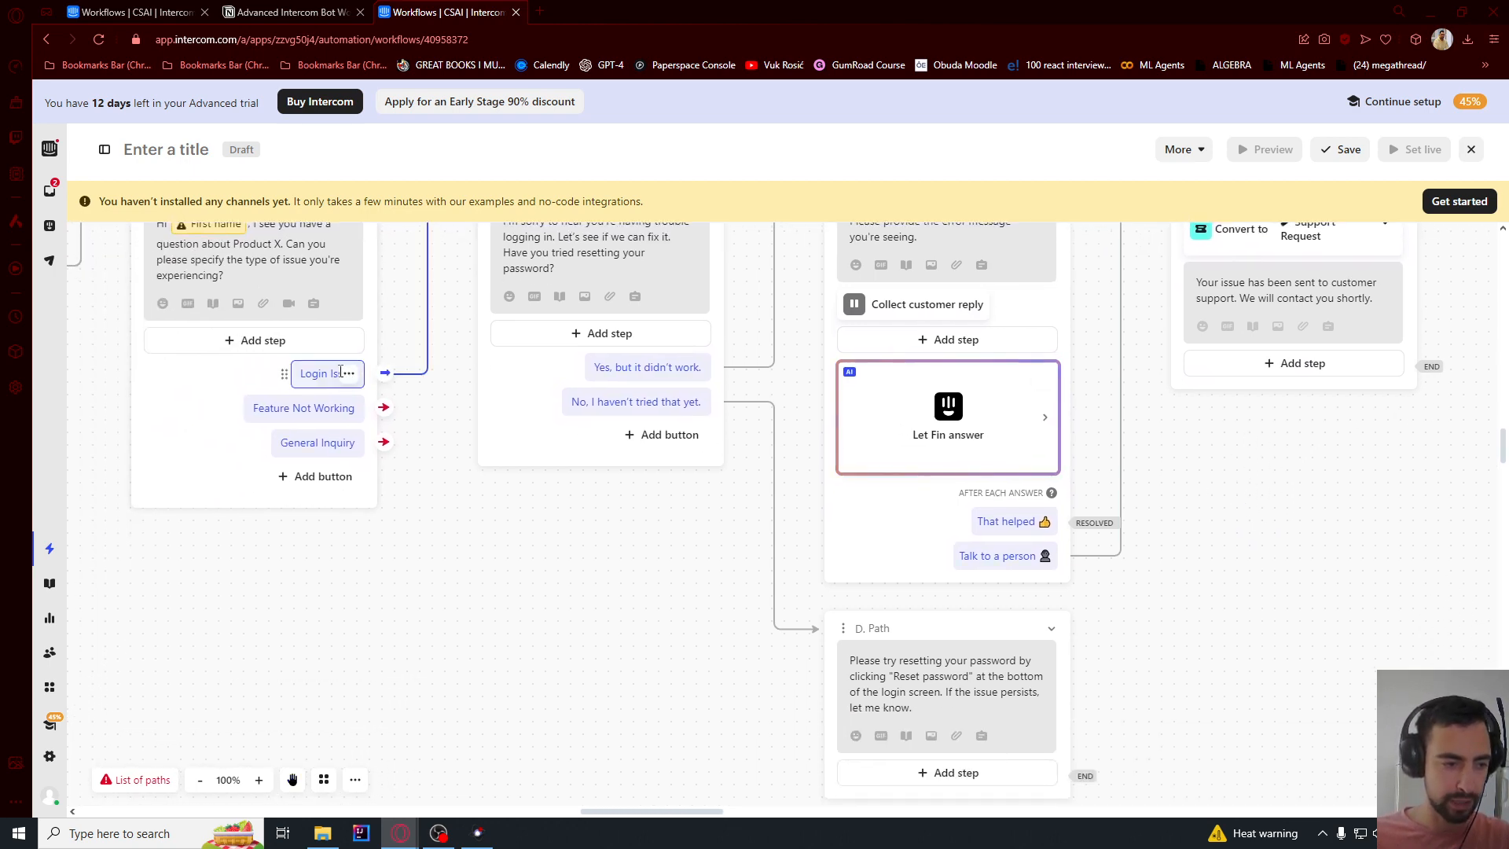
drag(519, 711, 551, 643)
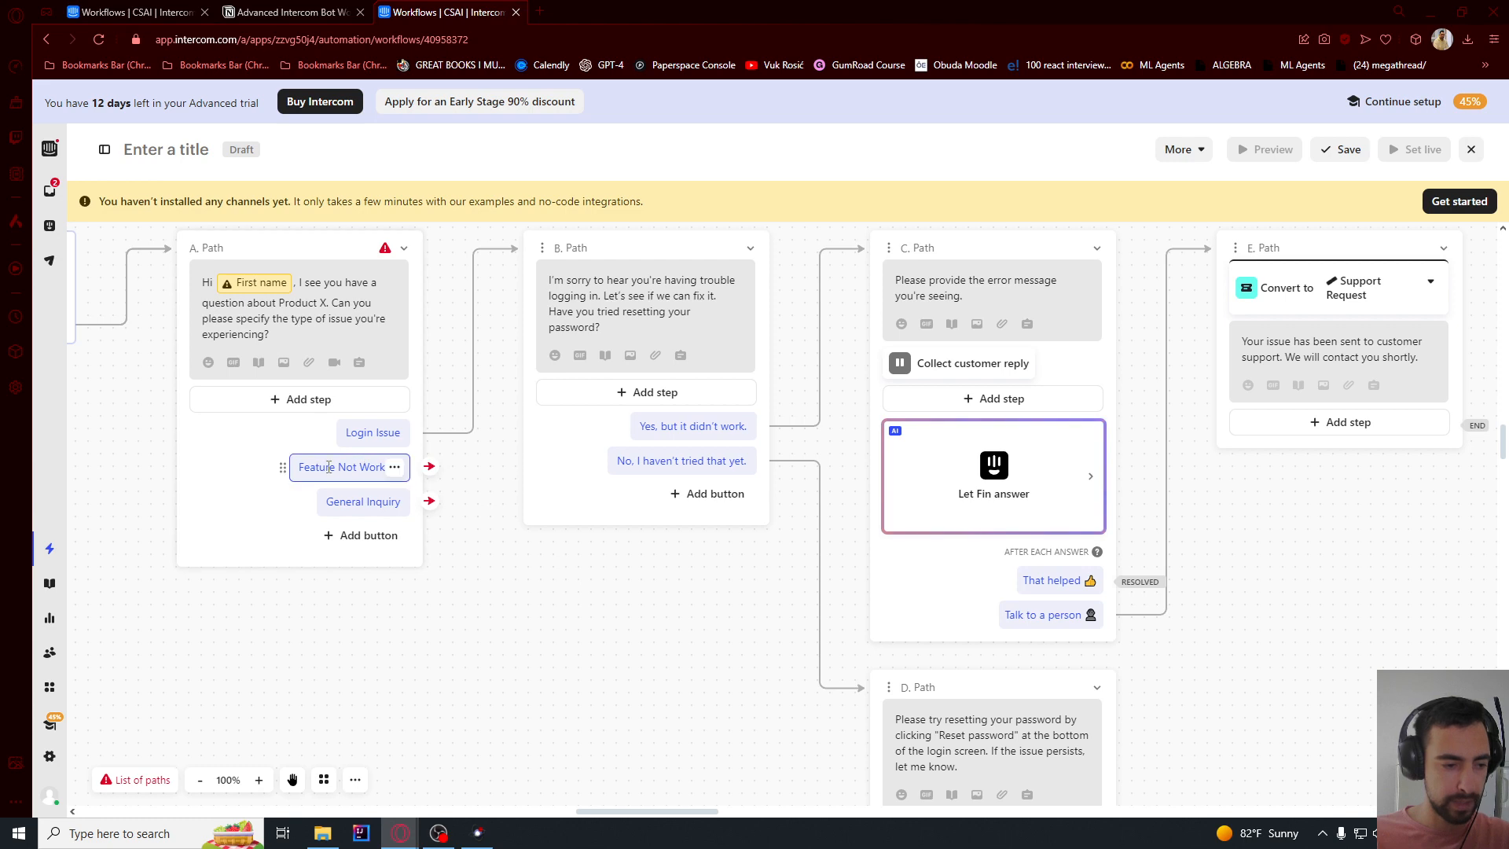
drag(315, 468, 406, 473)
click(496, 513)
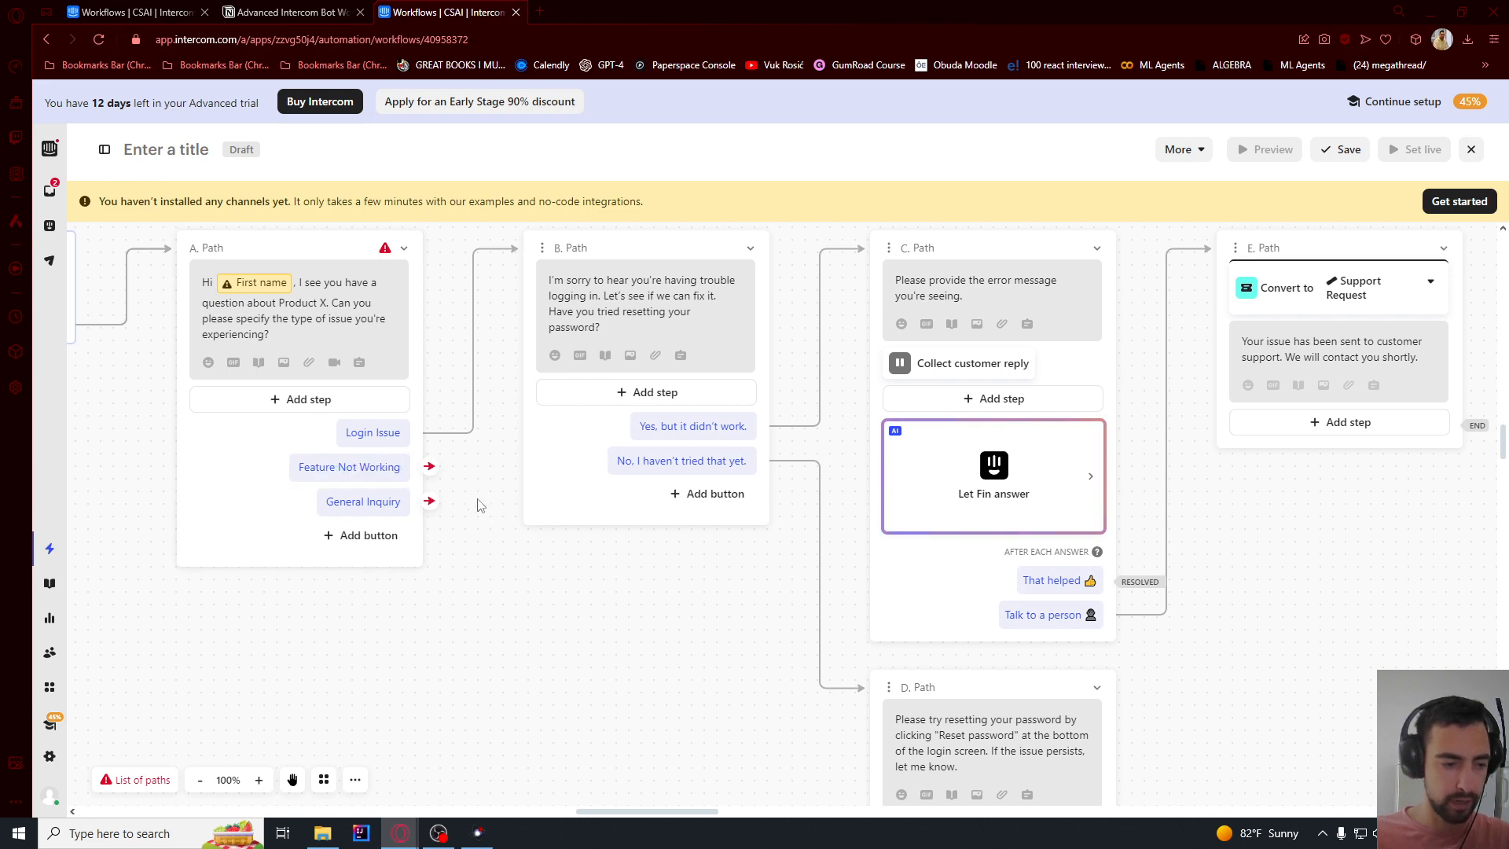
click(432, 468)
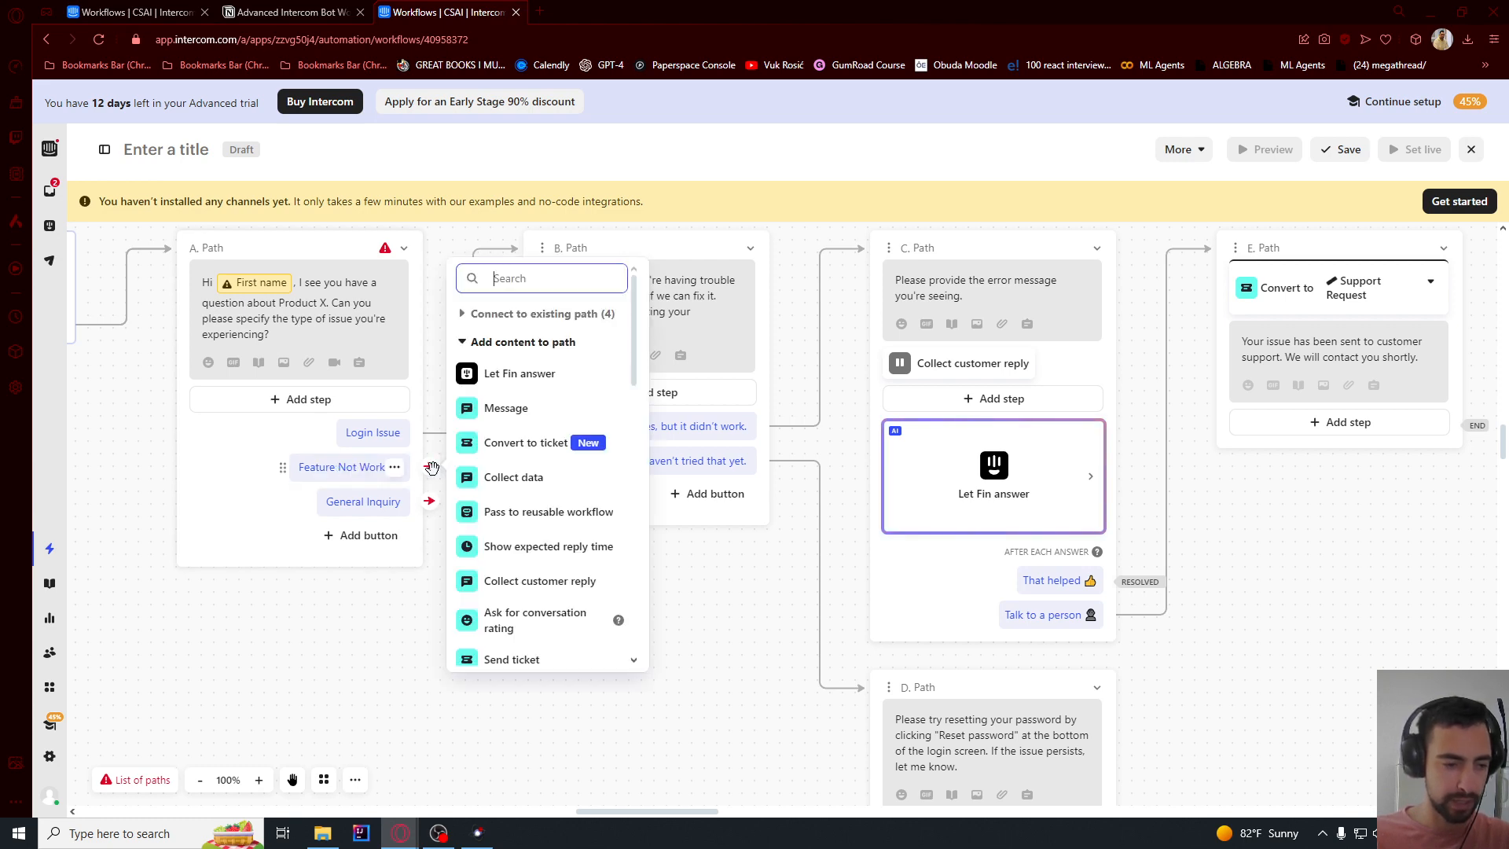
click(509, 415)
text(Can you specify which feature you're having trouble with?)
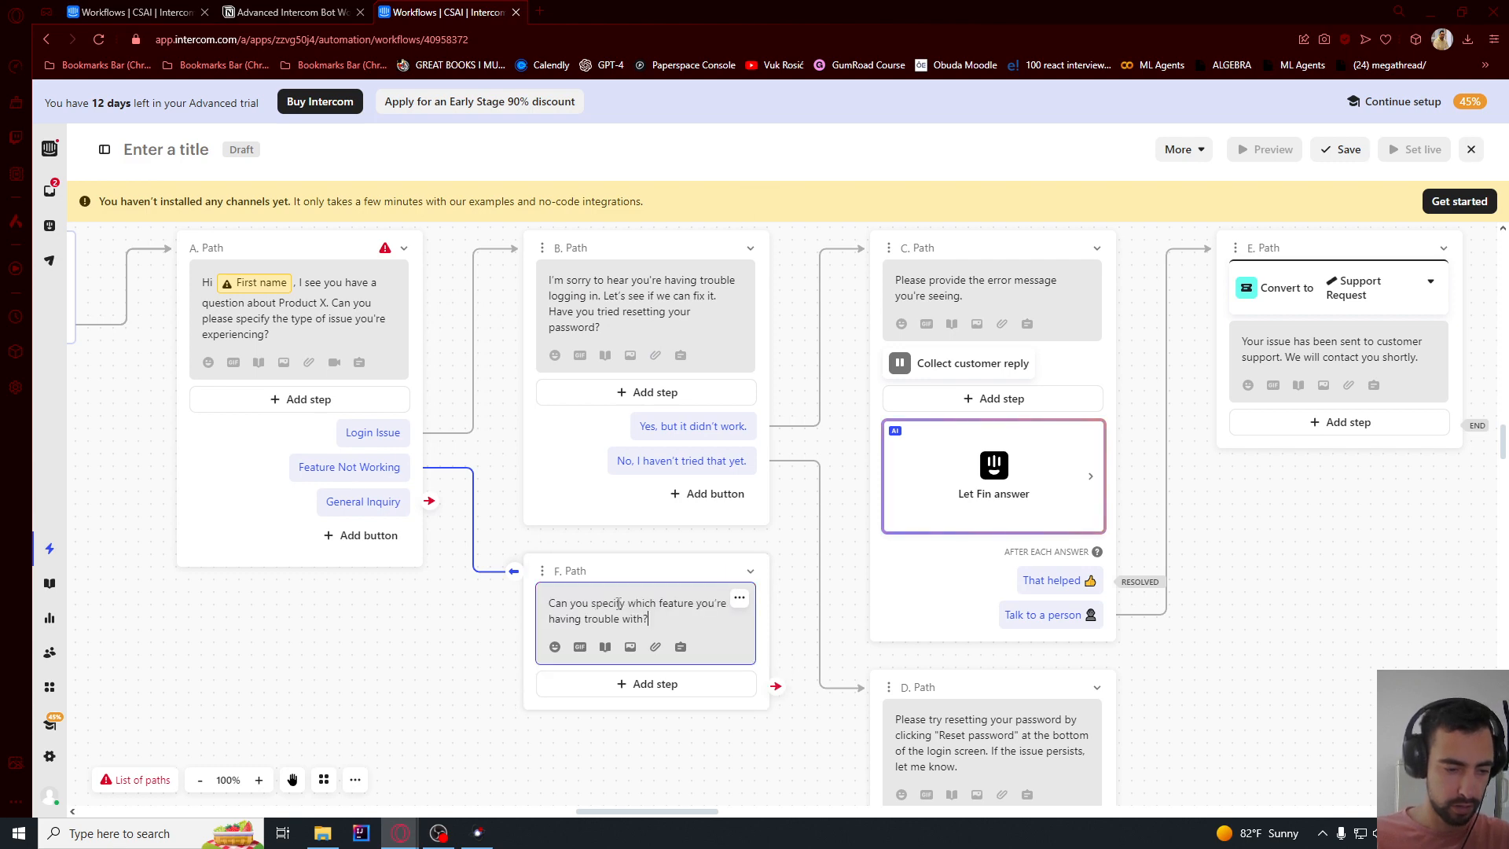
click(664, 602)
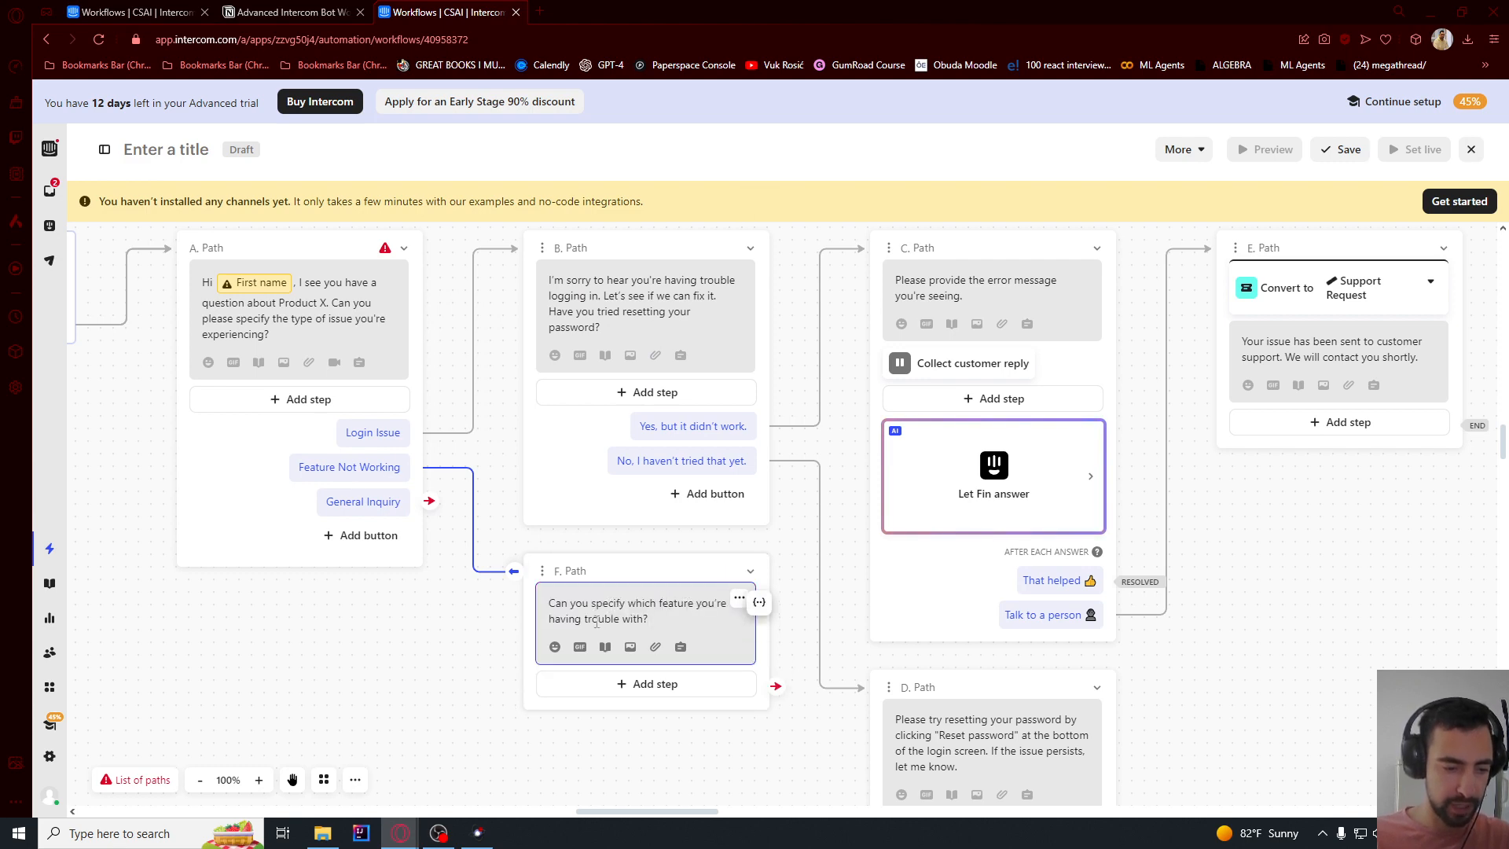
- Add reply buttons "Feature A" and "Feature B" below the feature question in path F
click(668, 686)
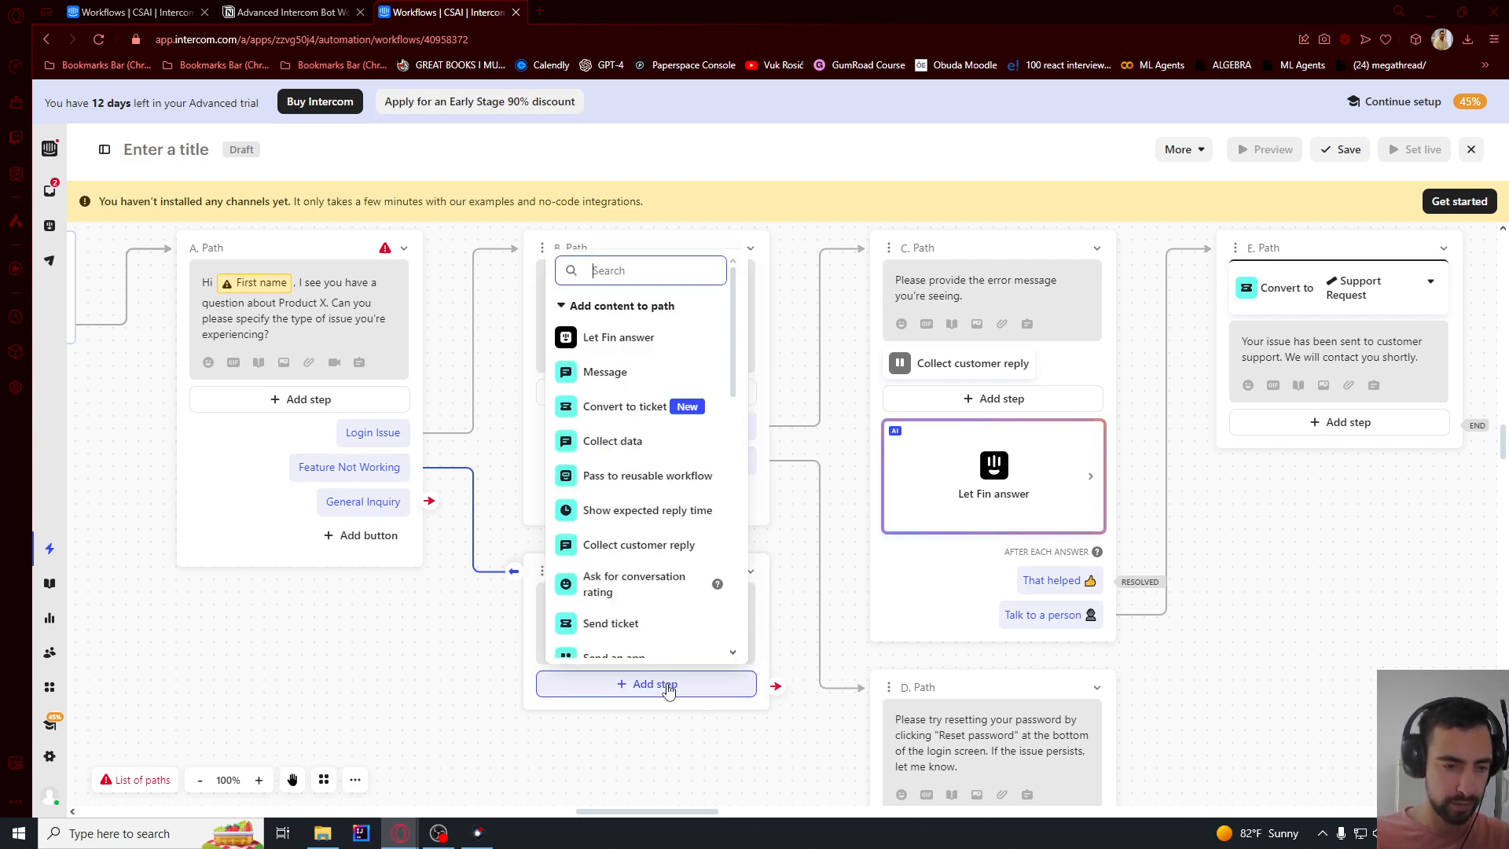
text(button)
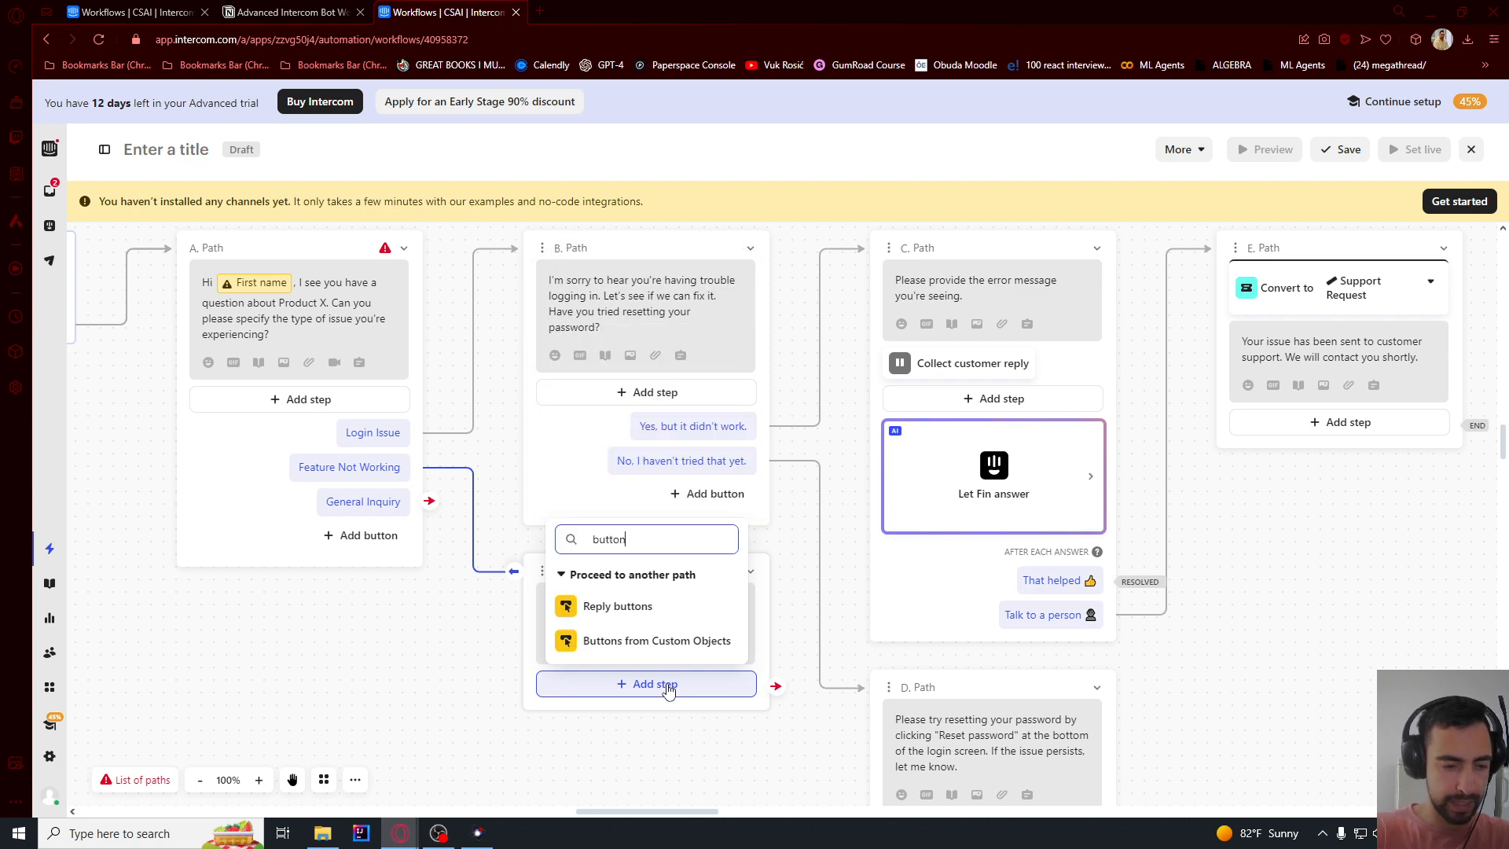
click(597, 606)
text(F)
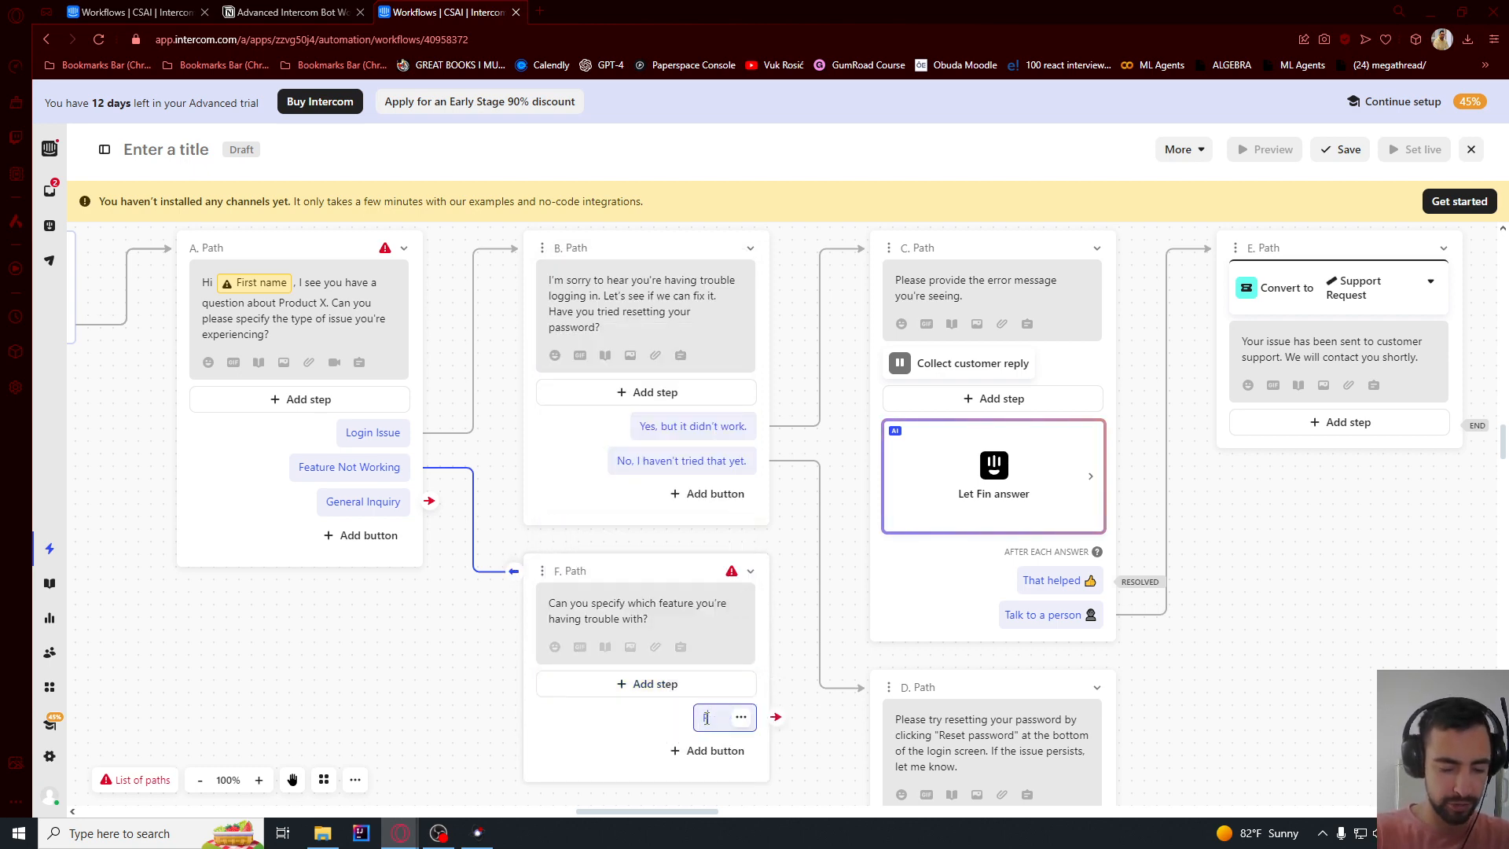
text(eature A)
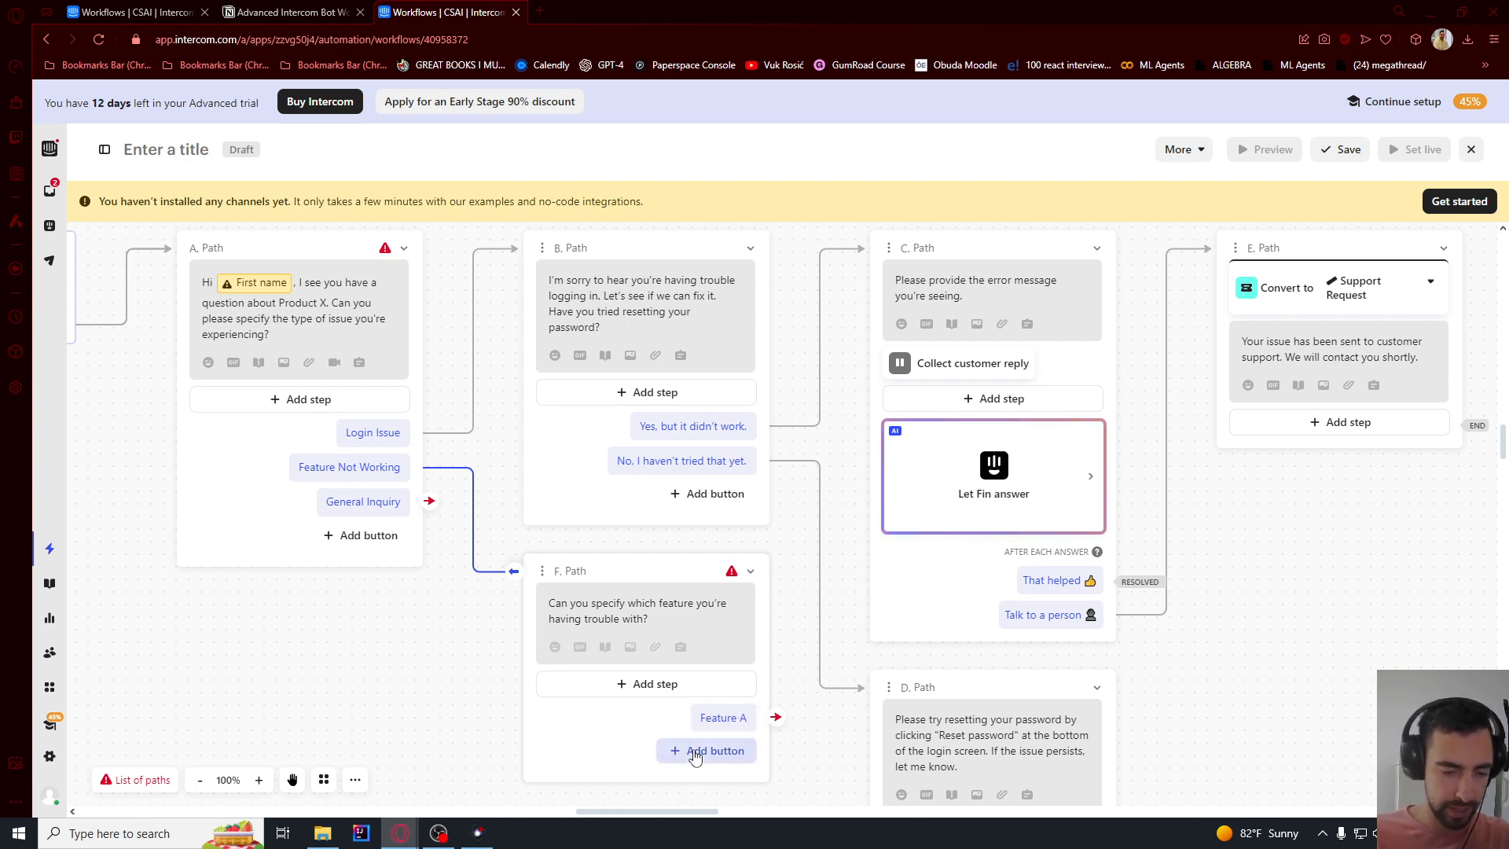
click(695, 751)
click(700, 654)
text(Feature B)
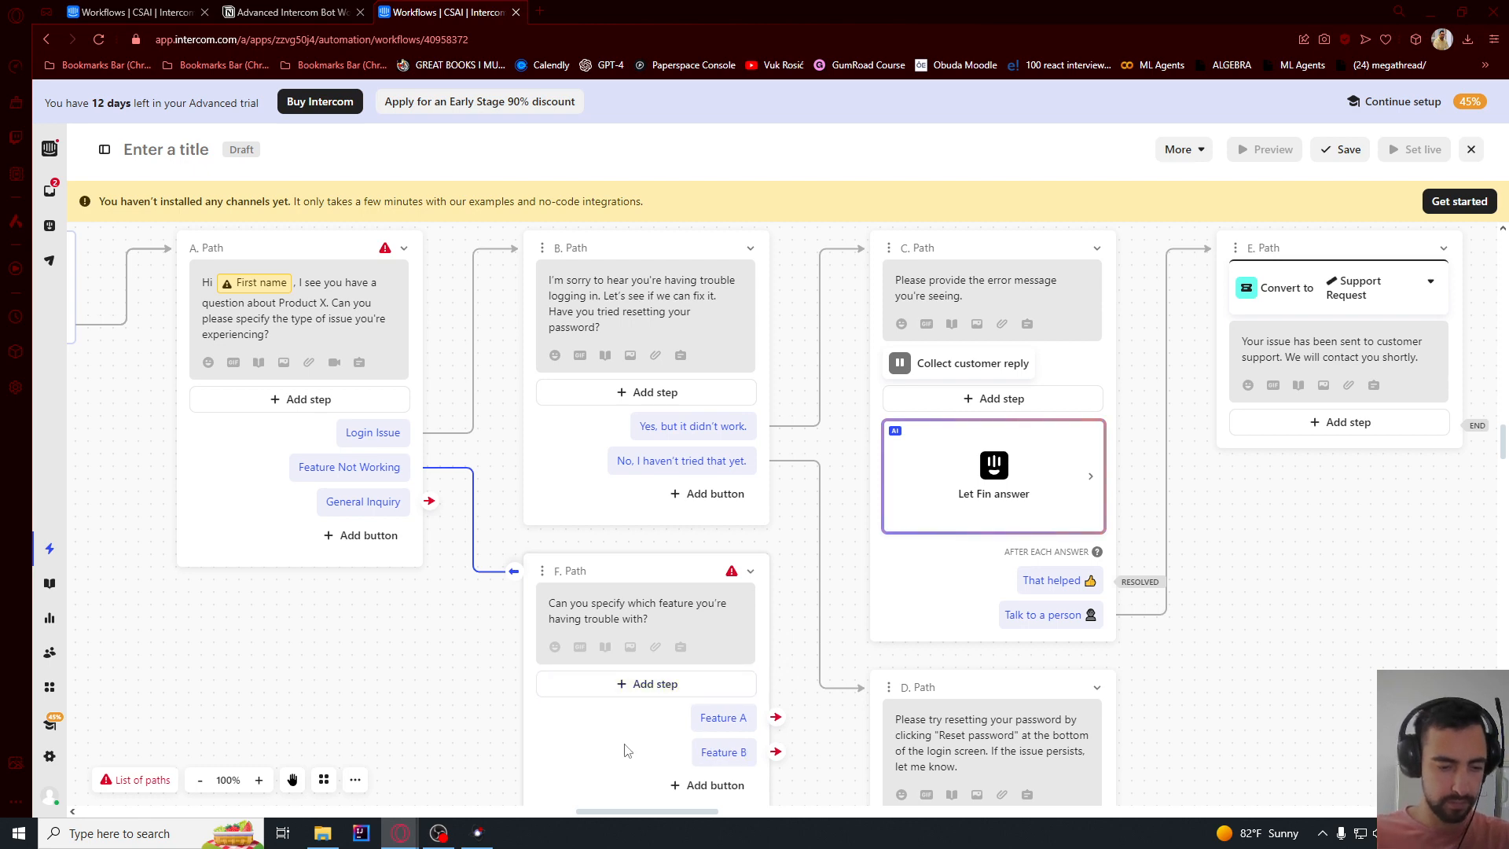
- Create a message path from "Feature A" asking "Is Feature A not responding or showing an error?"
scroll(497, 727, down, 3)
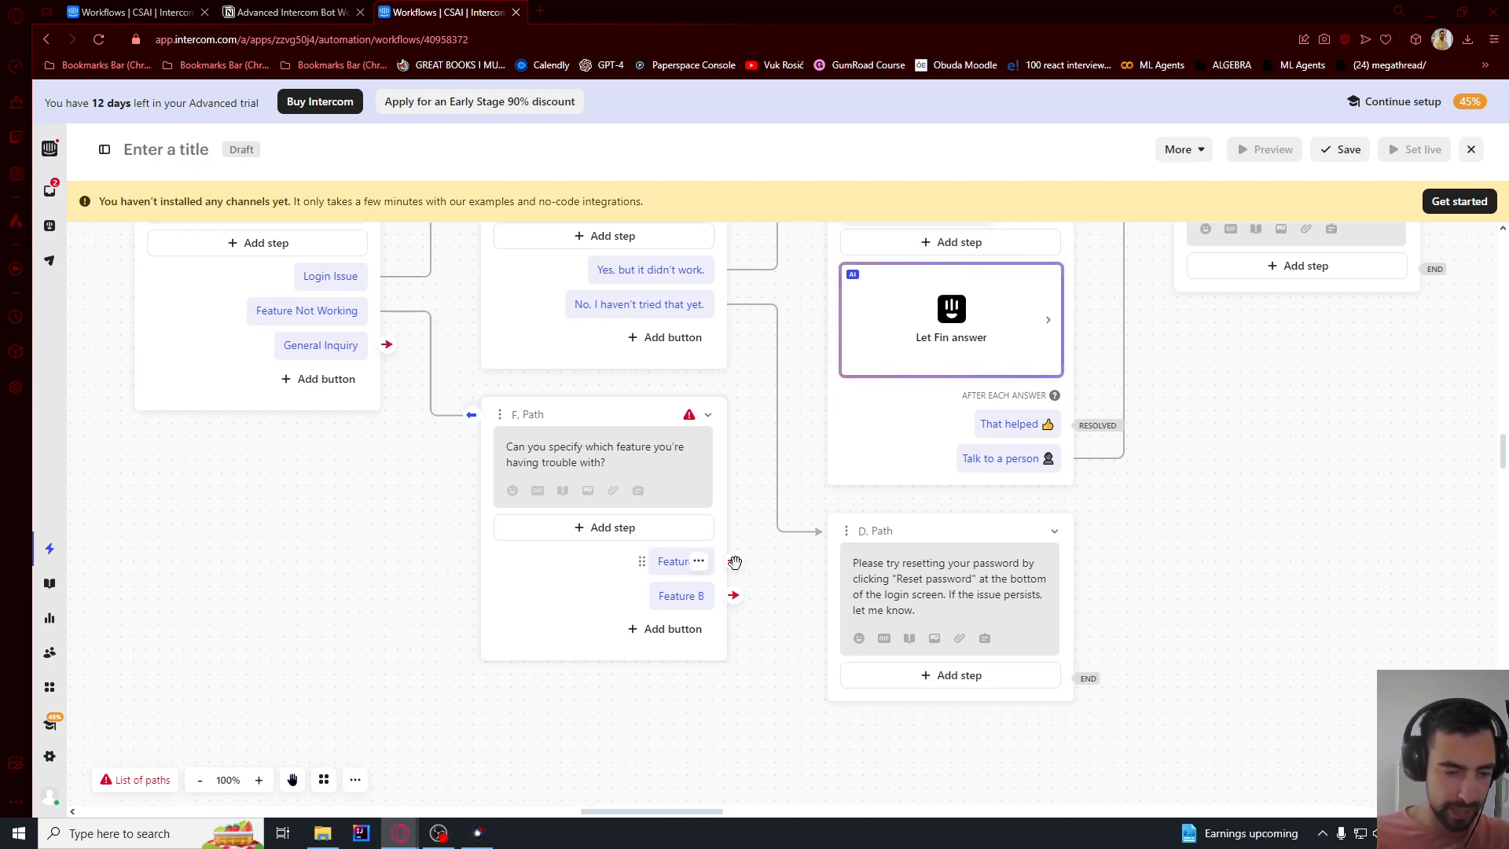
click(733, 560)
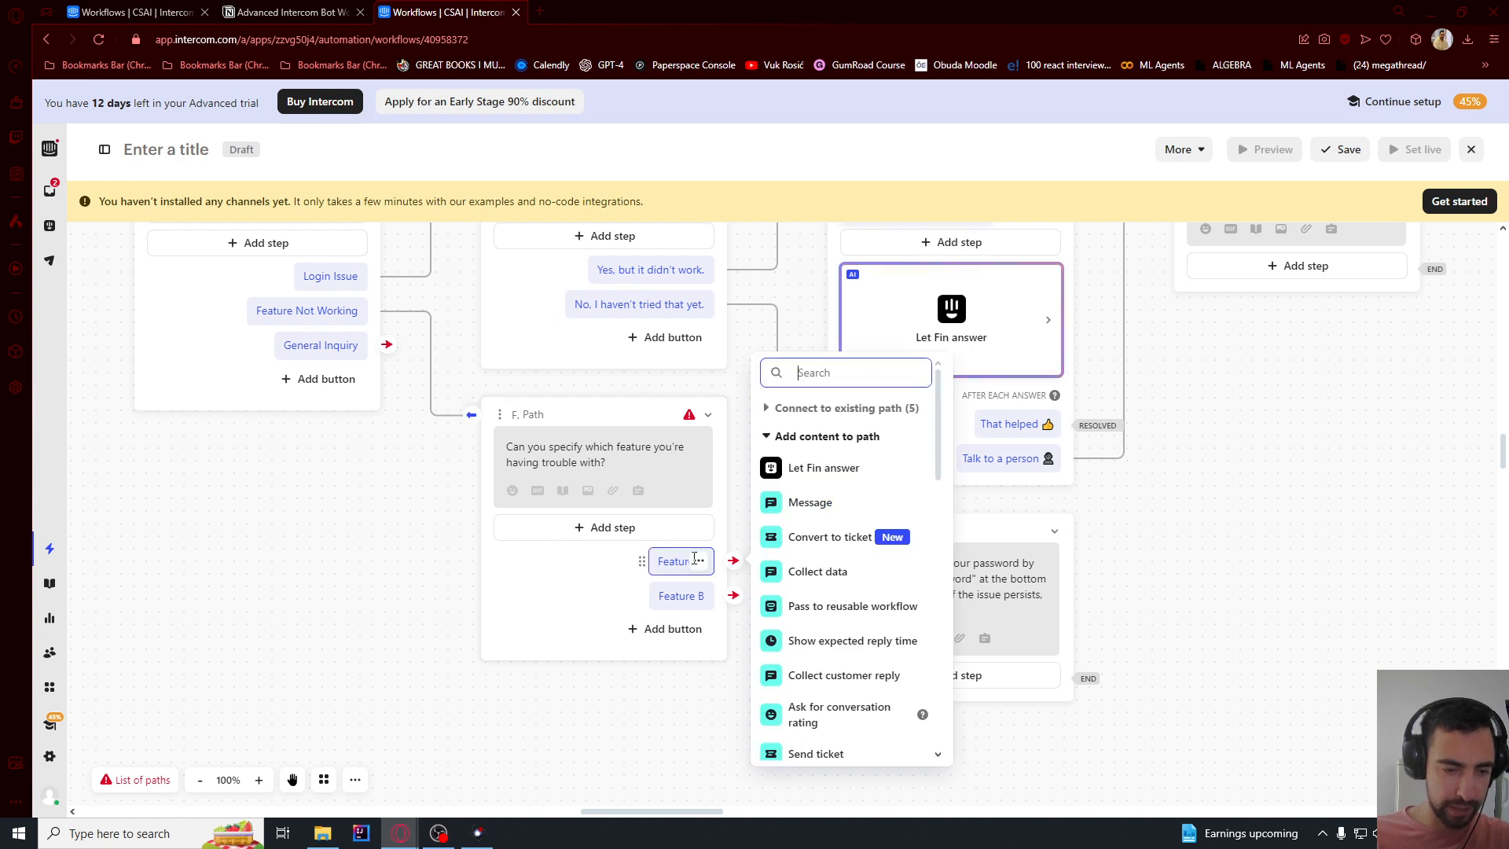
click(803, 509)
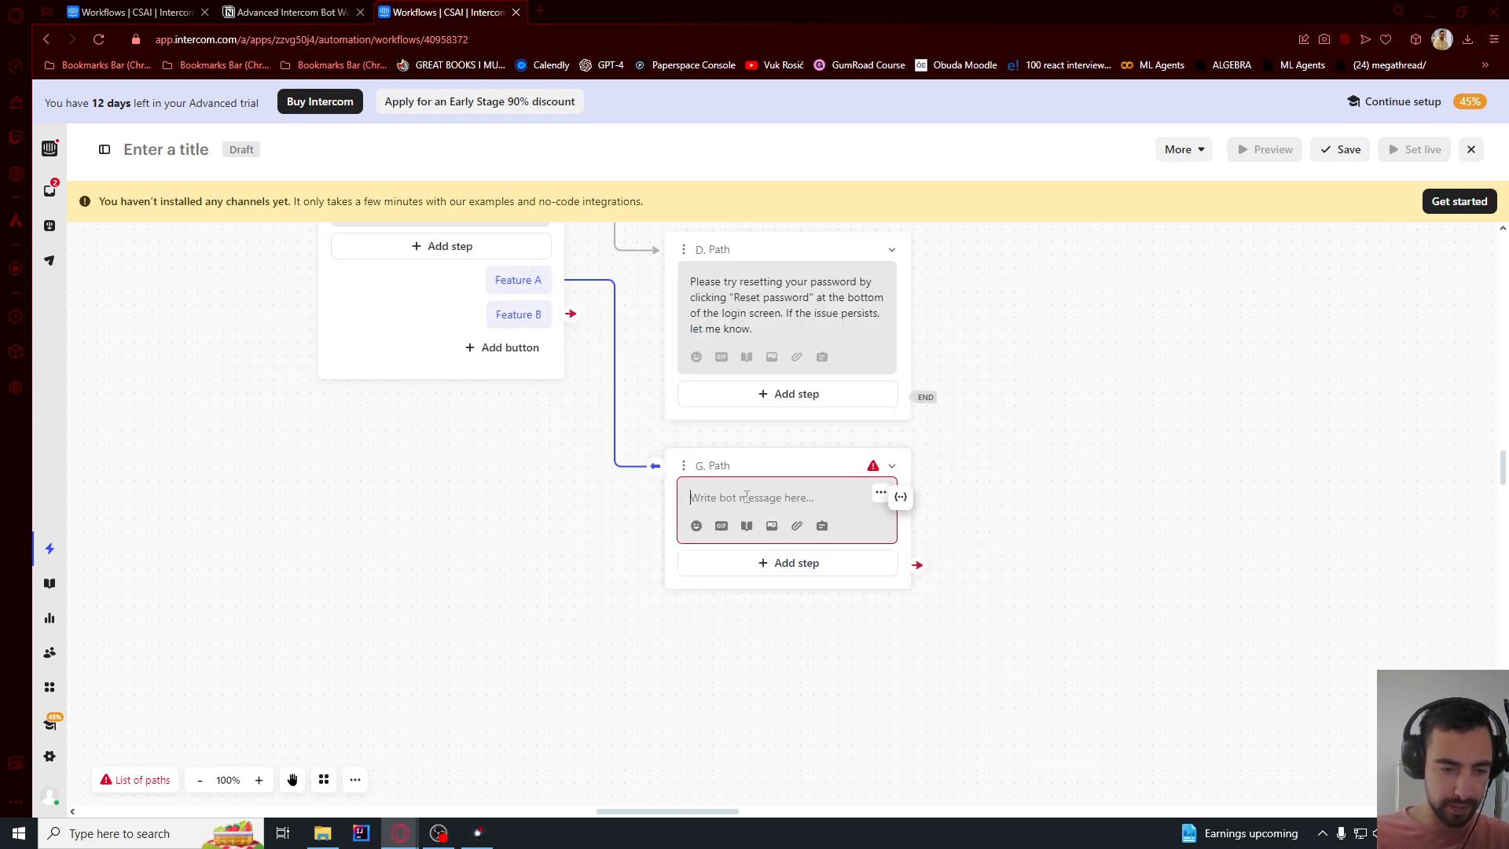
text(Is Feature A not responding or showing an error)
text(?)
triple_click(721, 498)
click(755, 513)
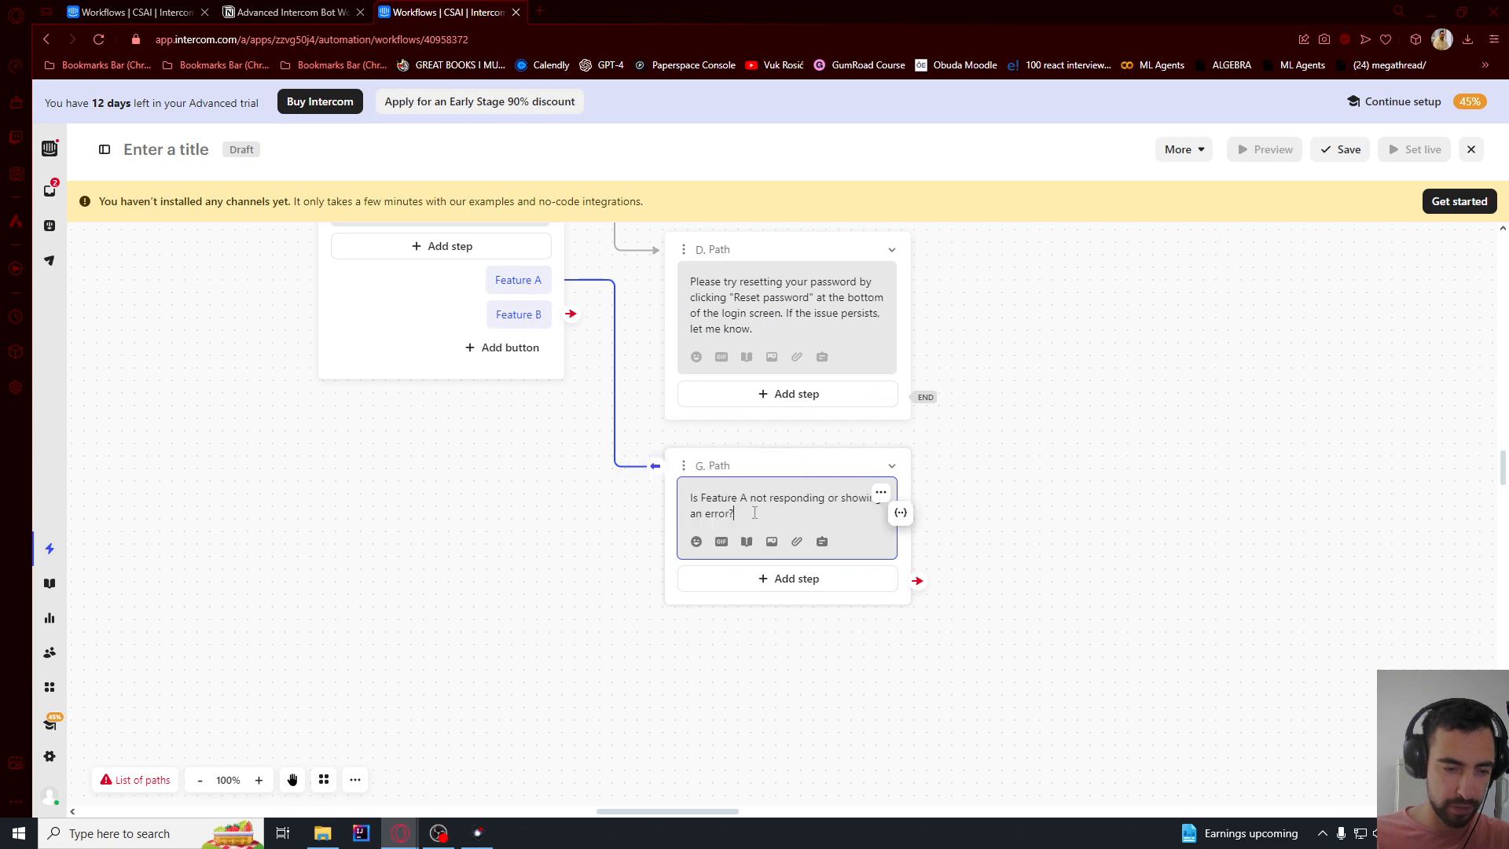
- Switch to the Notion conversation design and copy the "Not responding" option listed under Feature A
click(322, 12)
scroll(837, 464, down, 1)
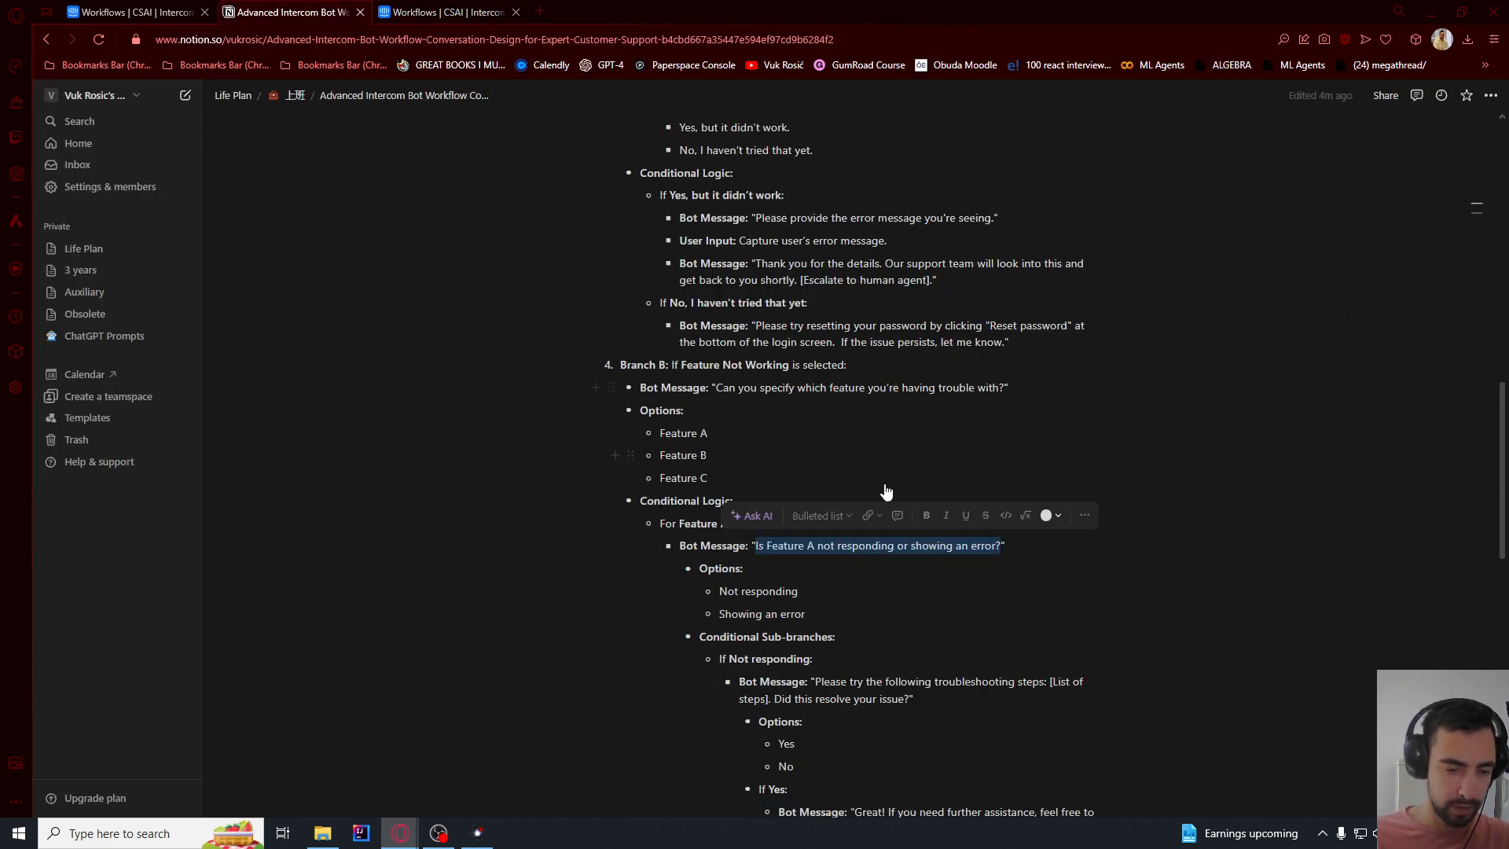
drag(757, 409, 958, 412)
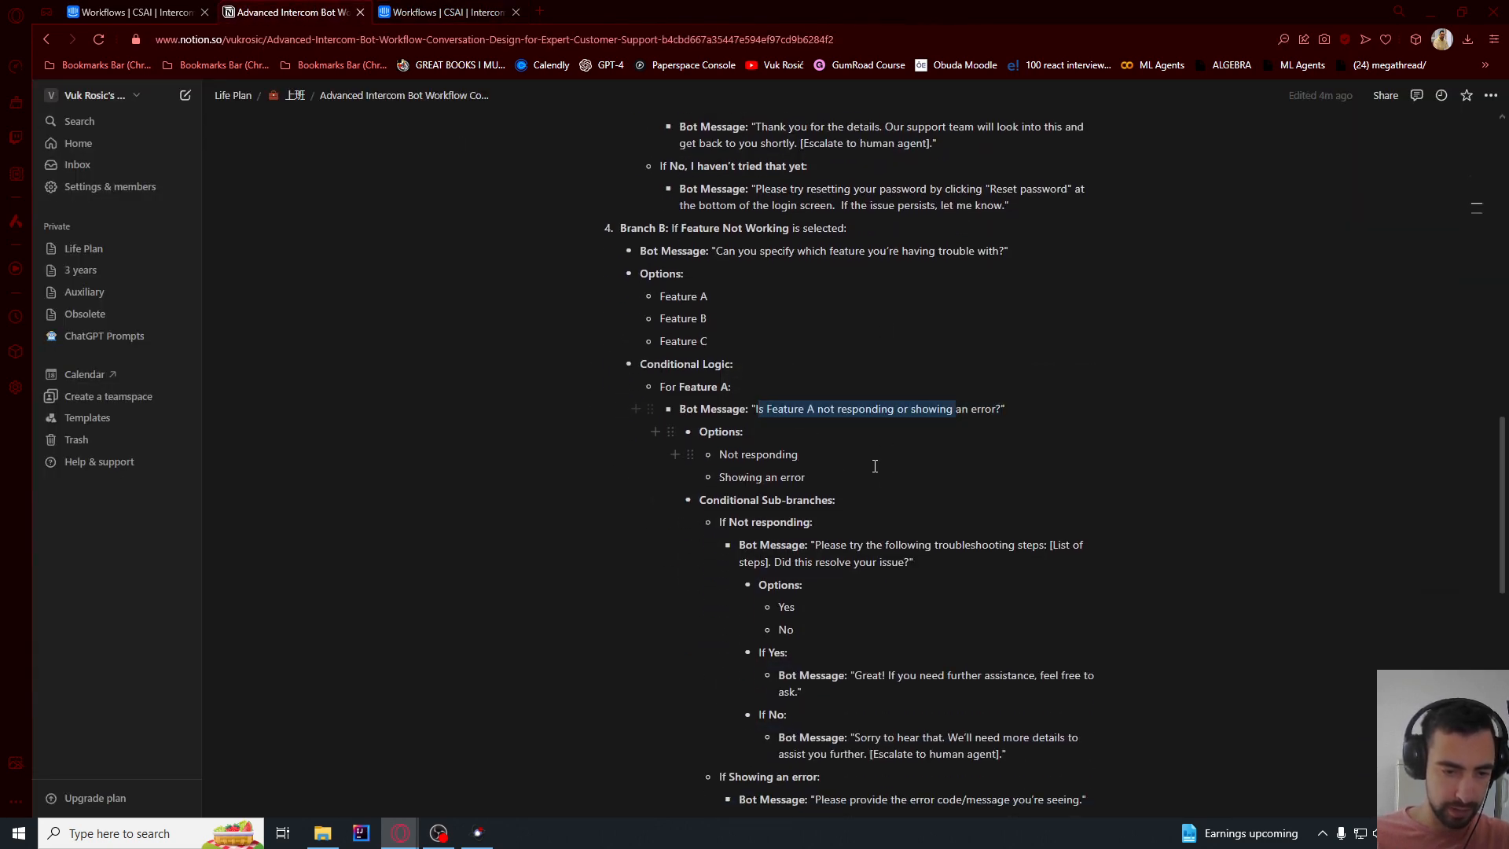
drag(875, 436, 875, 465)
scroll(876, 464, down, 1)
drag(721, 375, 799, 376)
key(ctrl+c)
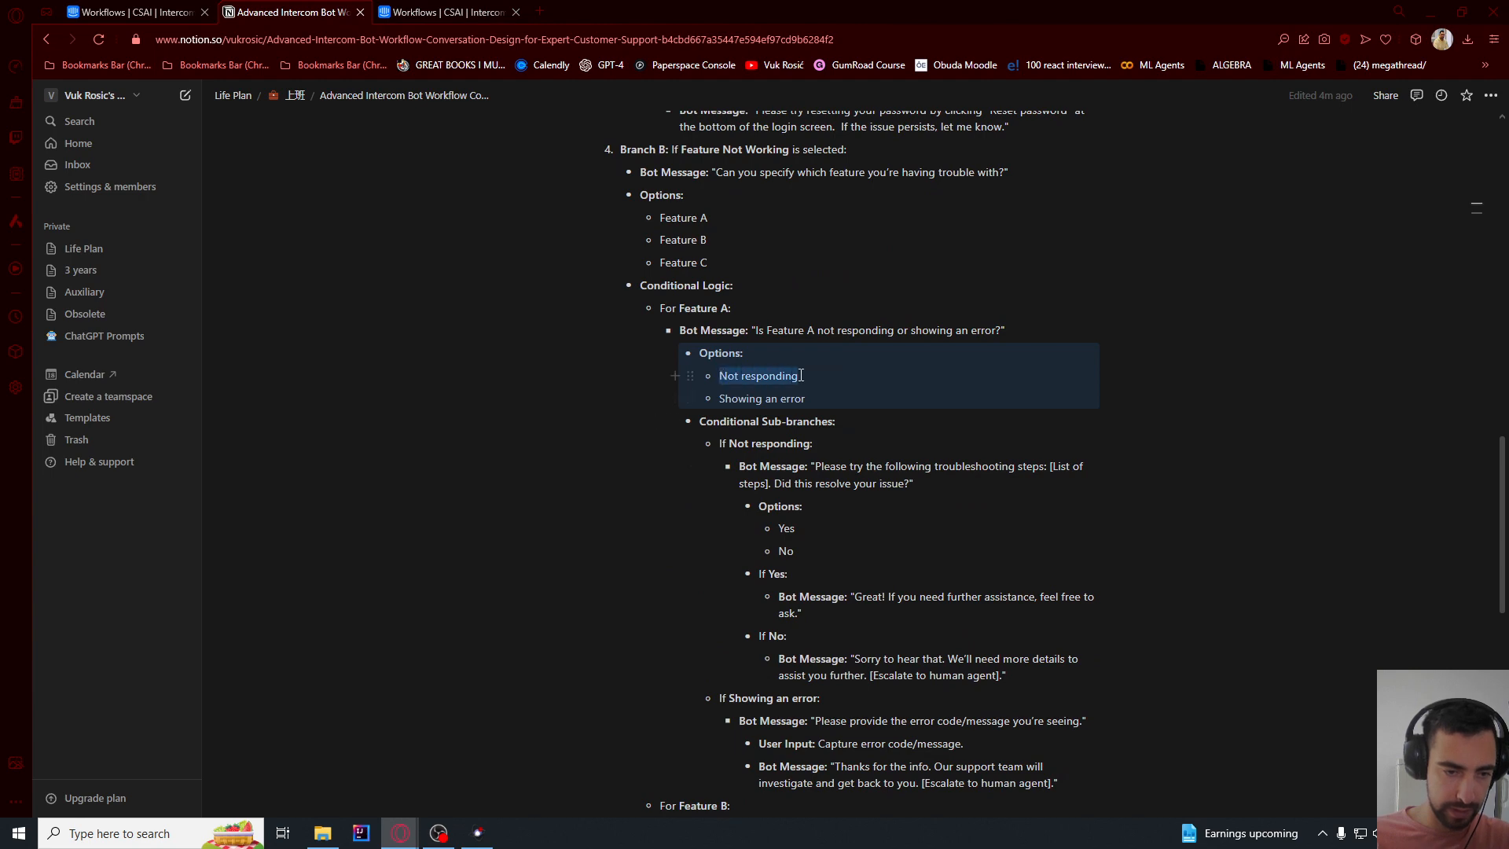
- Back in the Intercom workflow, add a Reply buttons step to path G with the copied label "Not responding"
click(444, 12)
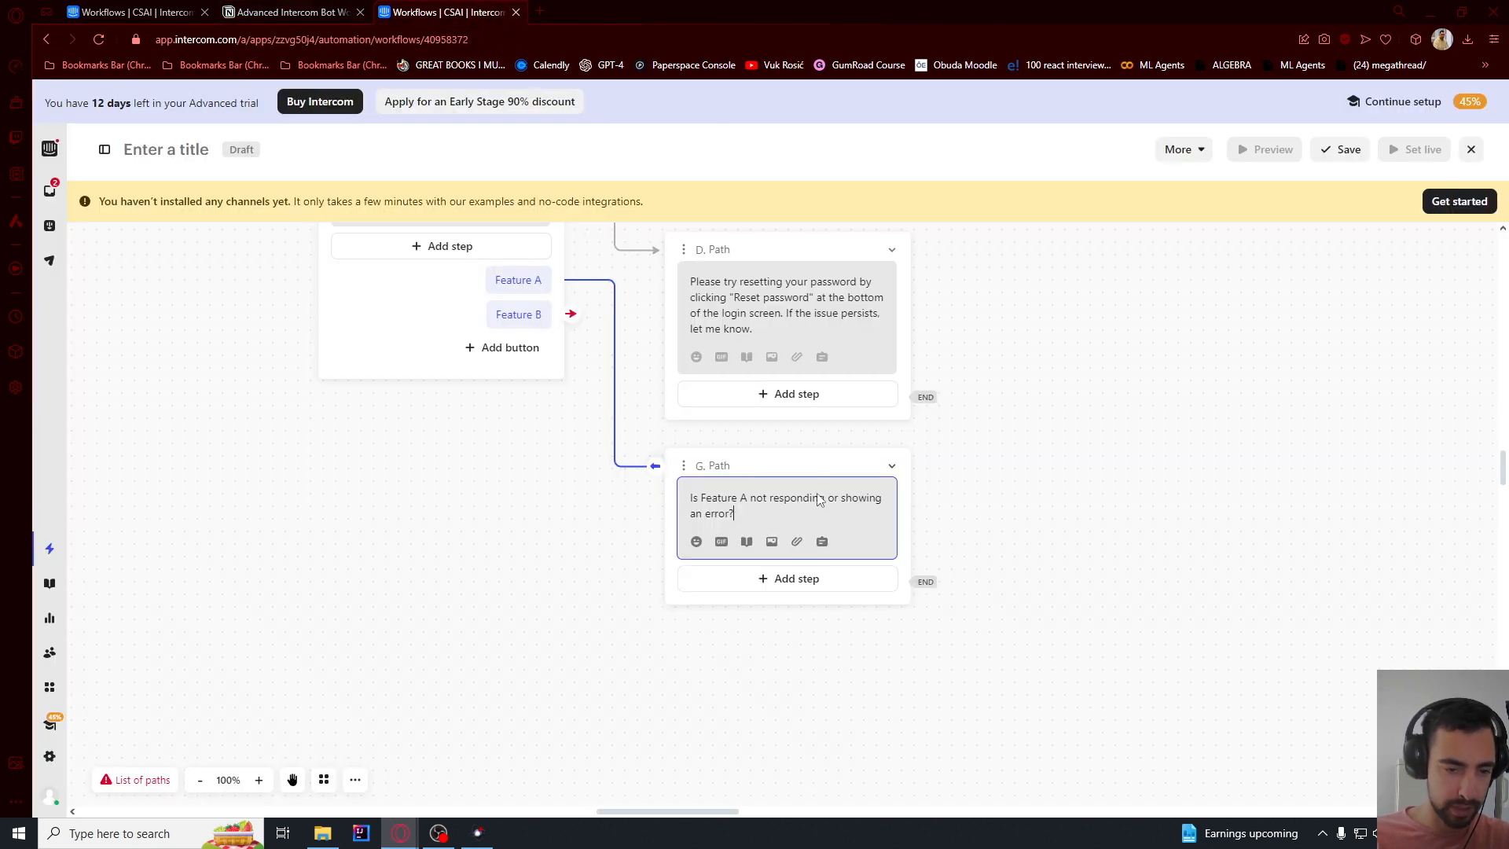
click(792, 579)
text(button)
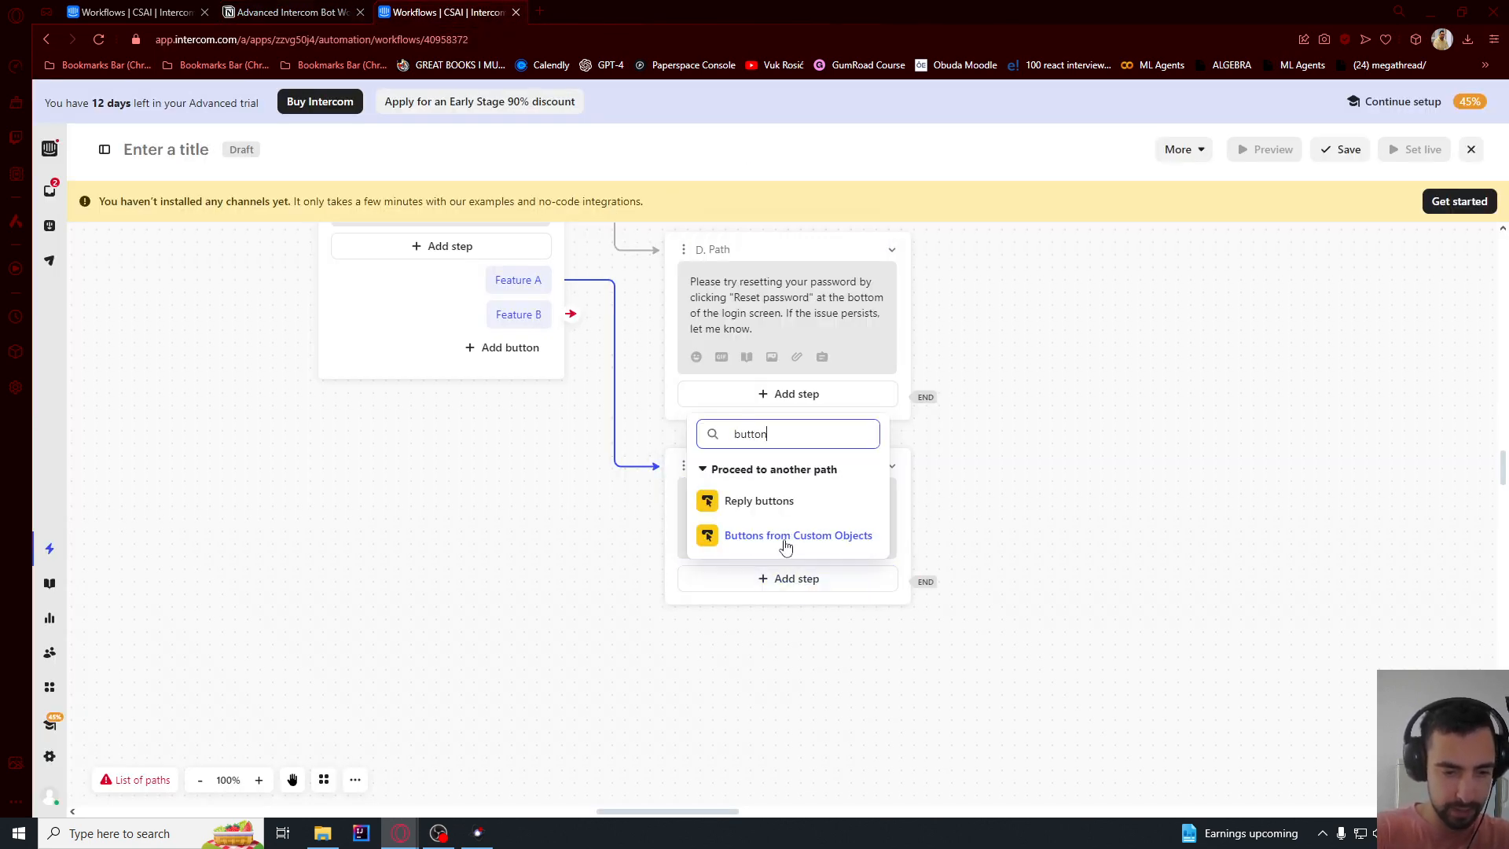
text(s)
click(786, 505)
key(ctrl+v)
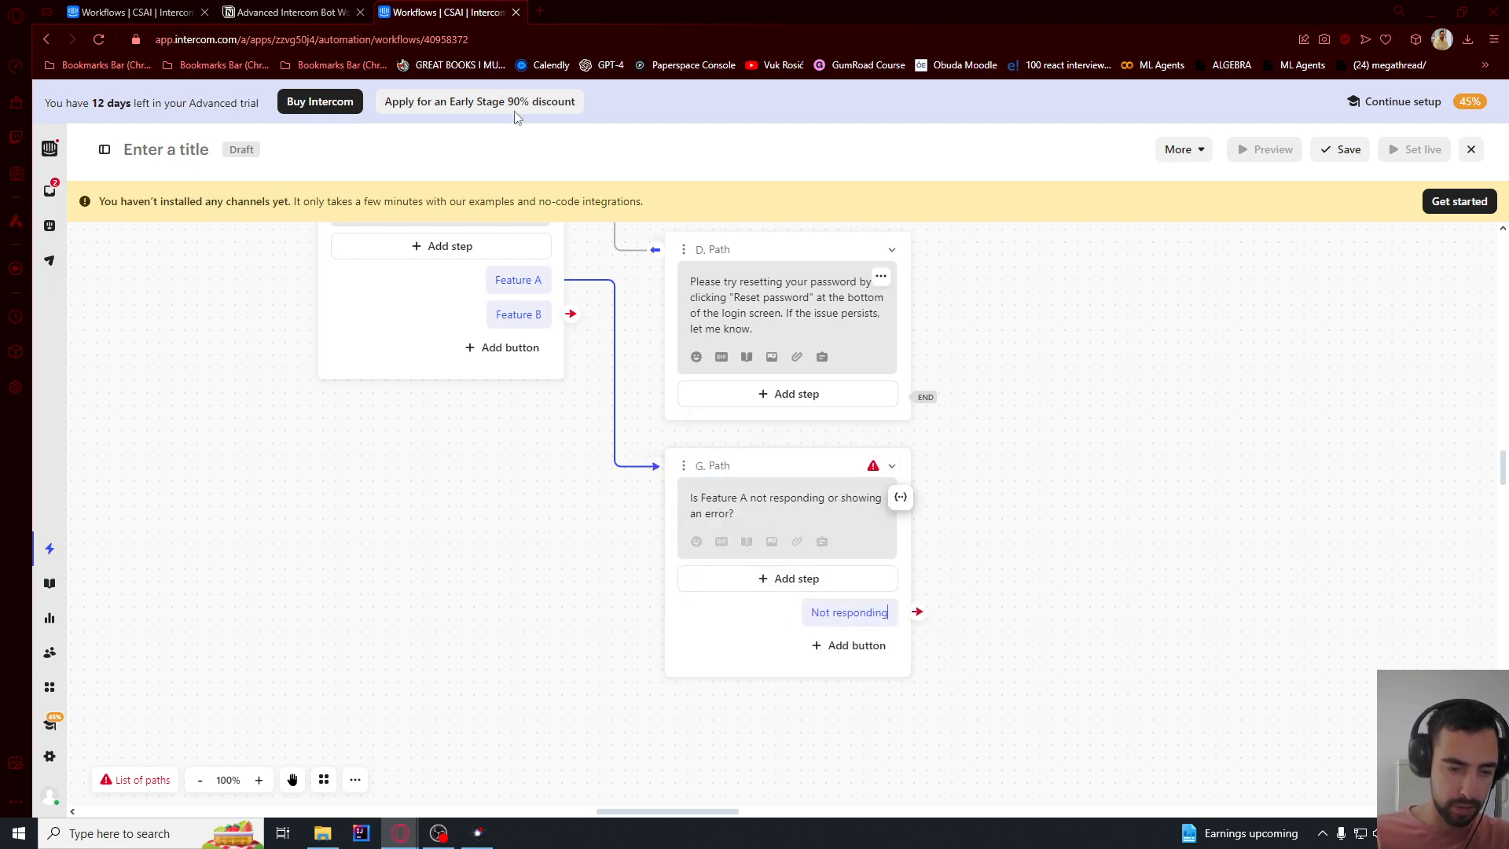
- Copy "Showing an error" from the Notion design and add it as a second reply button in path G
click(301, 11)
drag(805, 399, 718, 399)
key(ctrl+c)
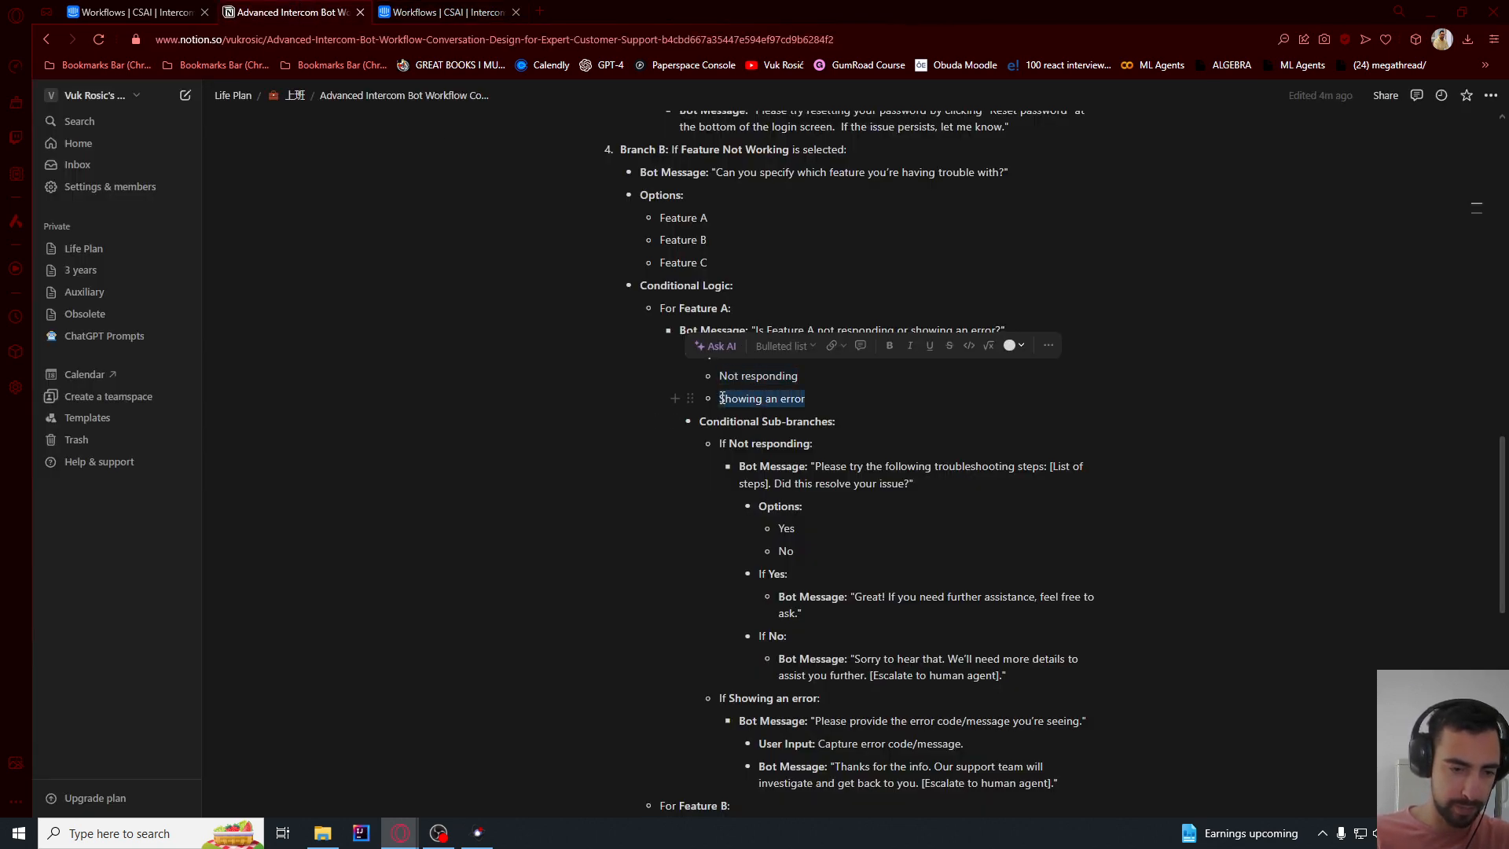
key(ctrl+Tab)
click(848, 646)
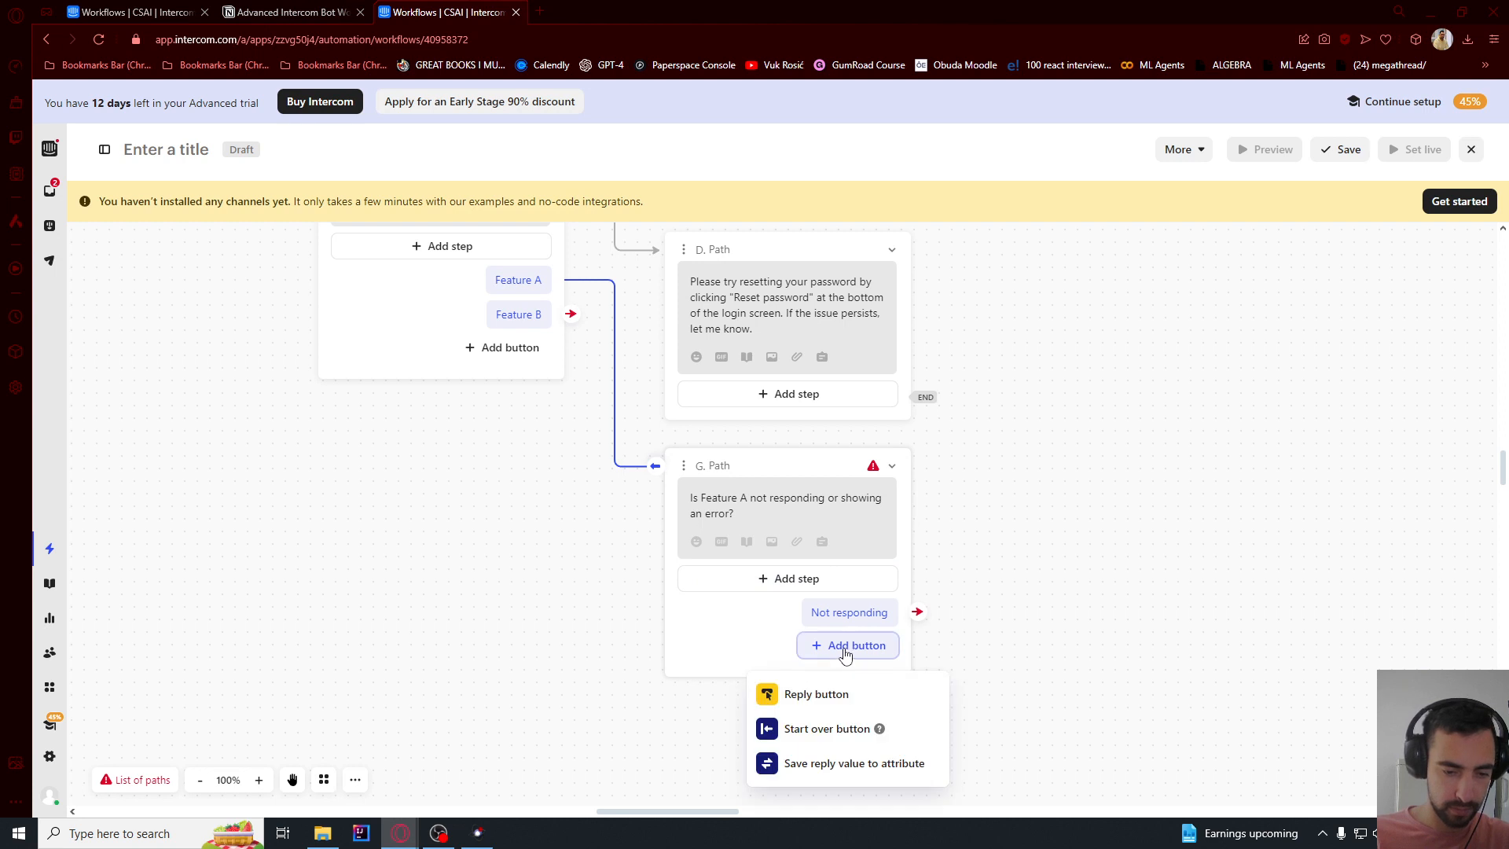
click(825, 701)
key(ctrl+v)
click(1022, 626)
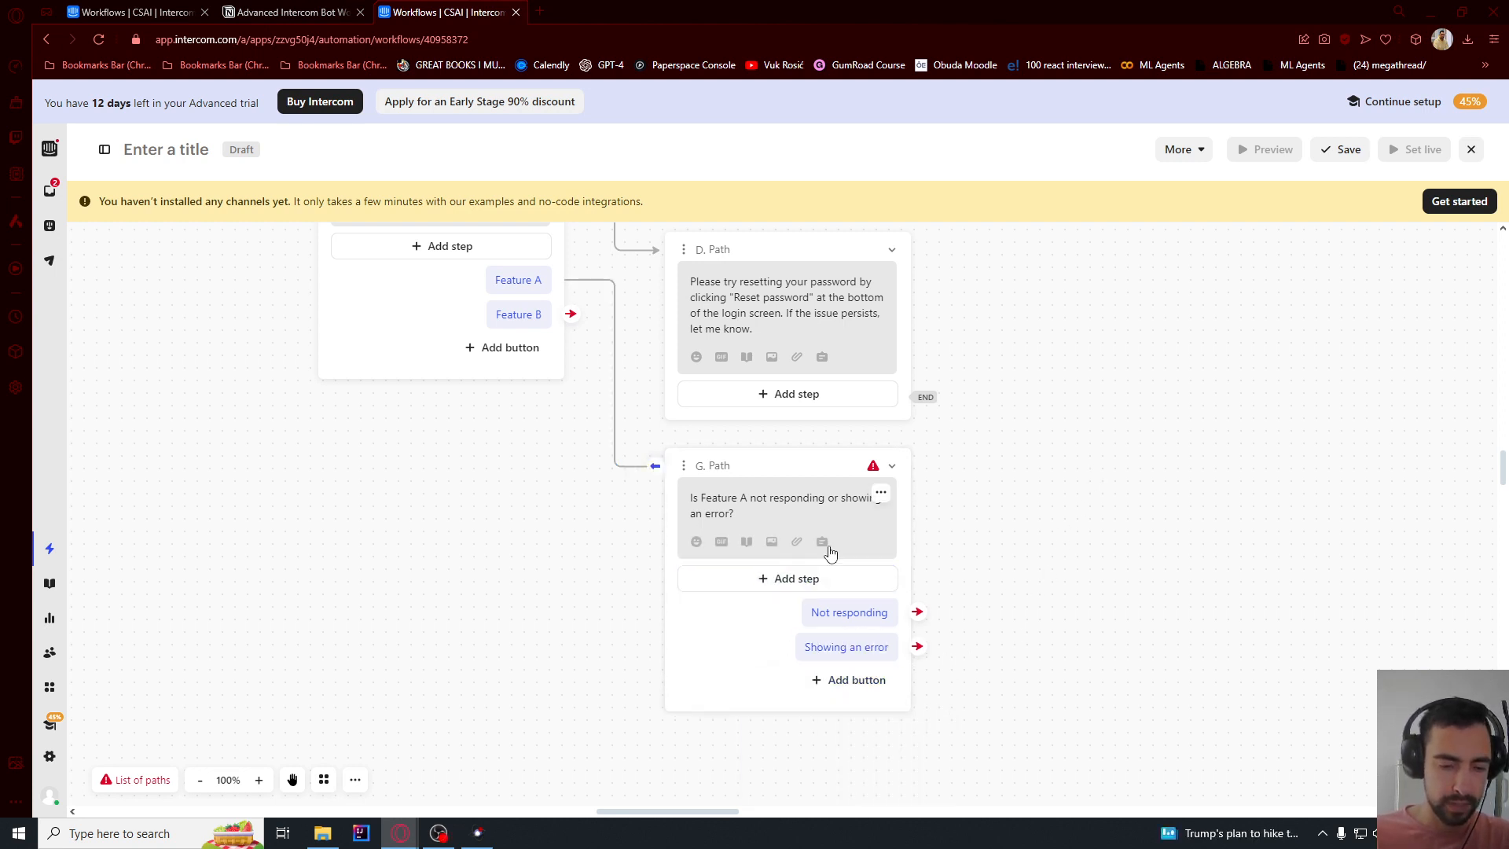
- Create a message path from "Not responding" reading "Please try the following troubleshooting steps: [List of steps]. Did this resolve your issue?"
click(917, 613)
click(997, 556)
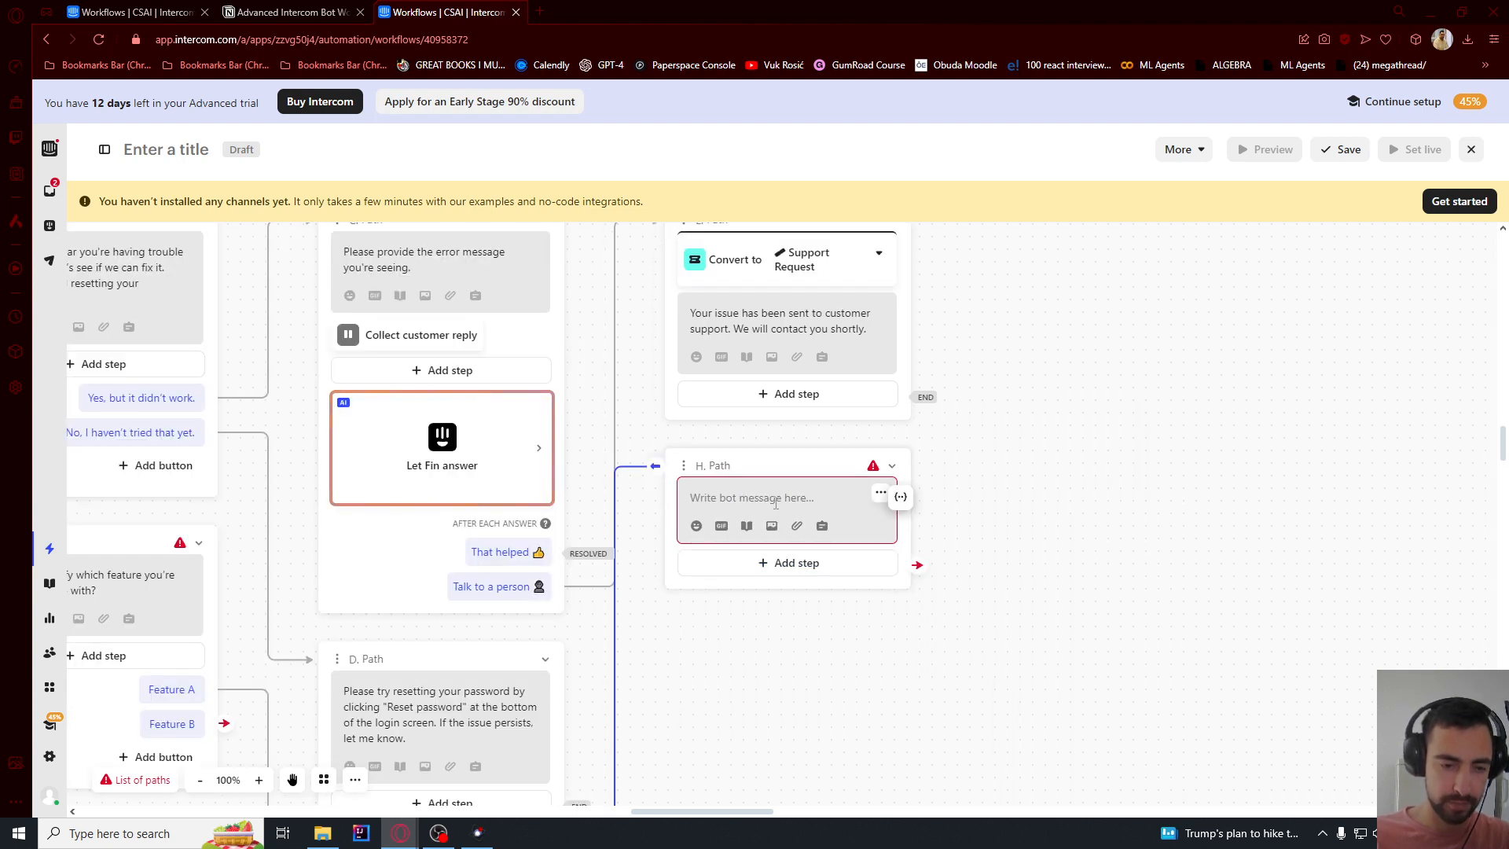
text(Please try the following troubleshooting steps: [List of steps]. Did this resolve your issue?)
drag(718, 503, 867, 514)
click(810, 516)
click(820, 519)
click(768, 517)
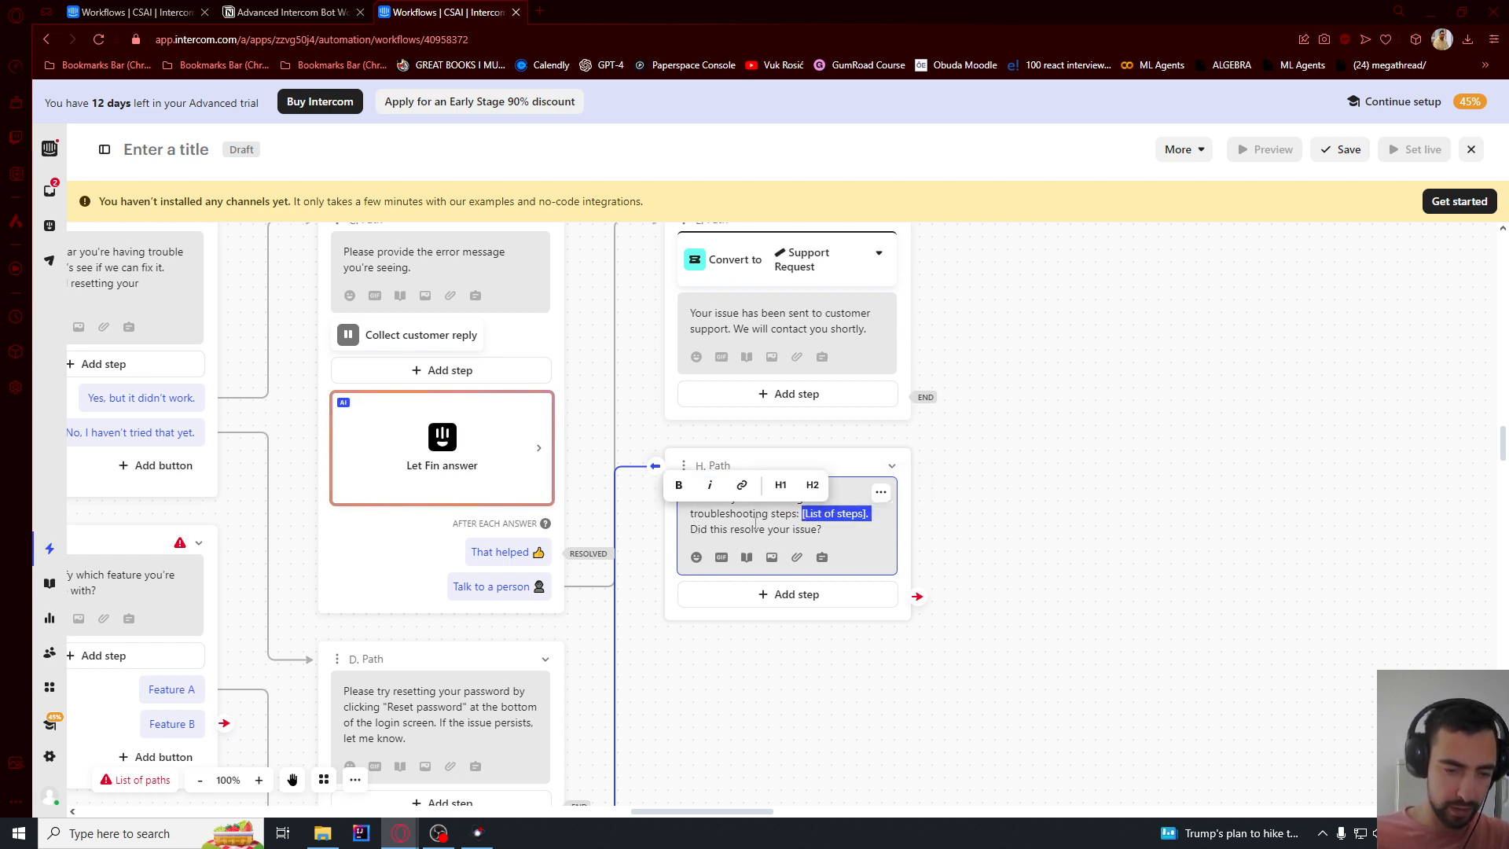
click(719, 527)
drag(761, 522, 814, 531)
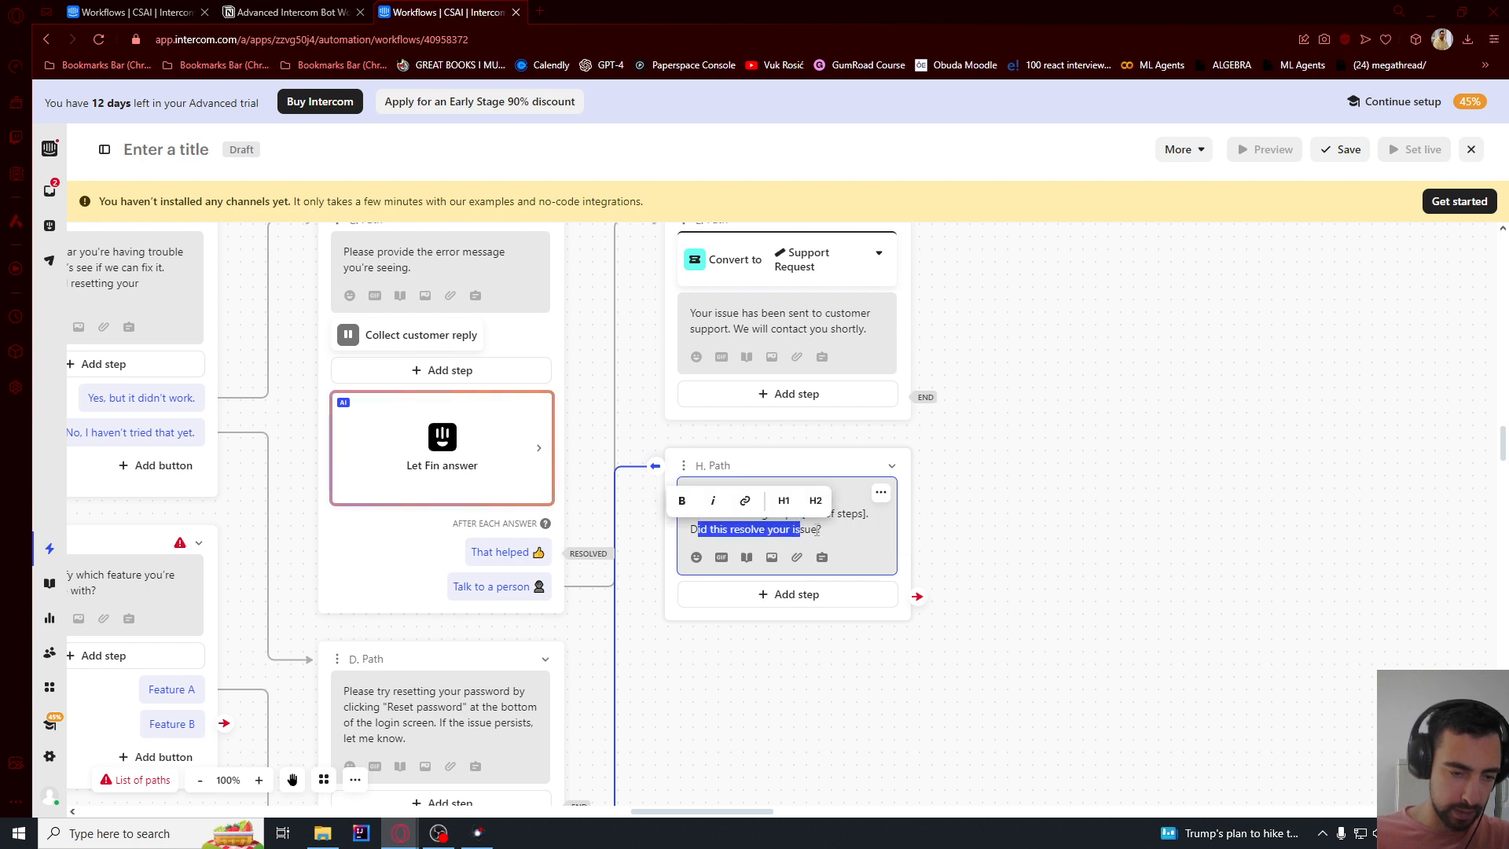
click(821, 532)
- Add reply buttons "Yes" and "No" below the troubleshooting message in path H
click(815, 585)
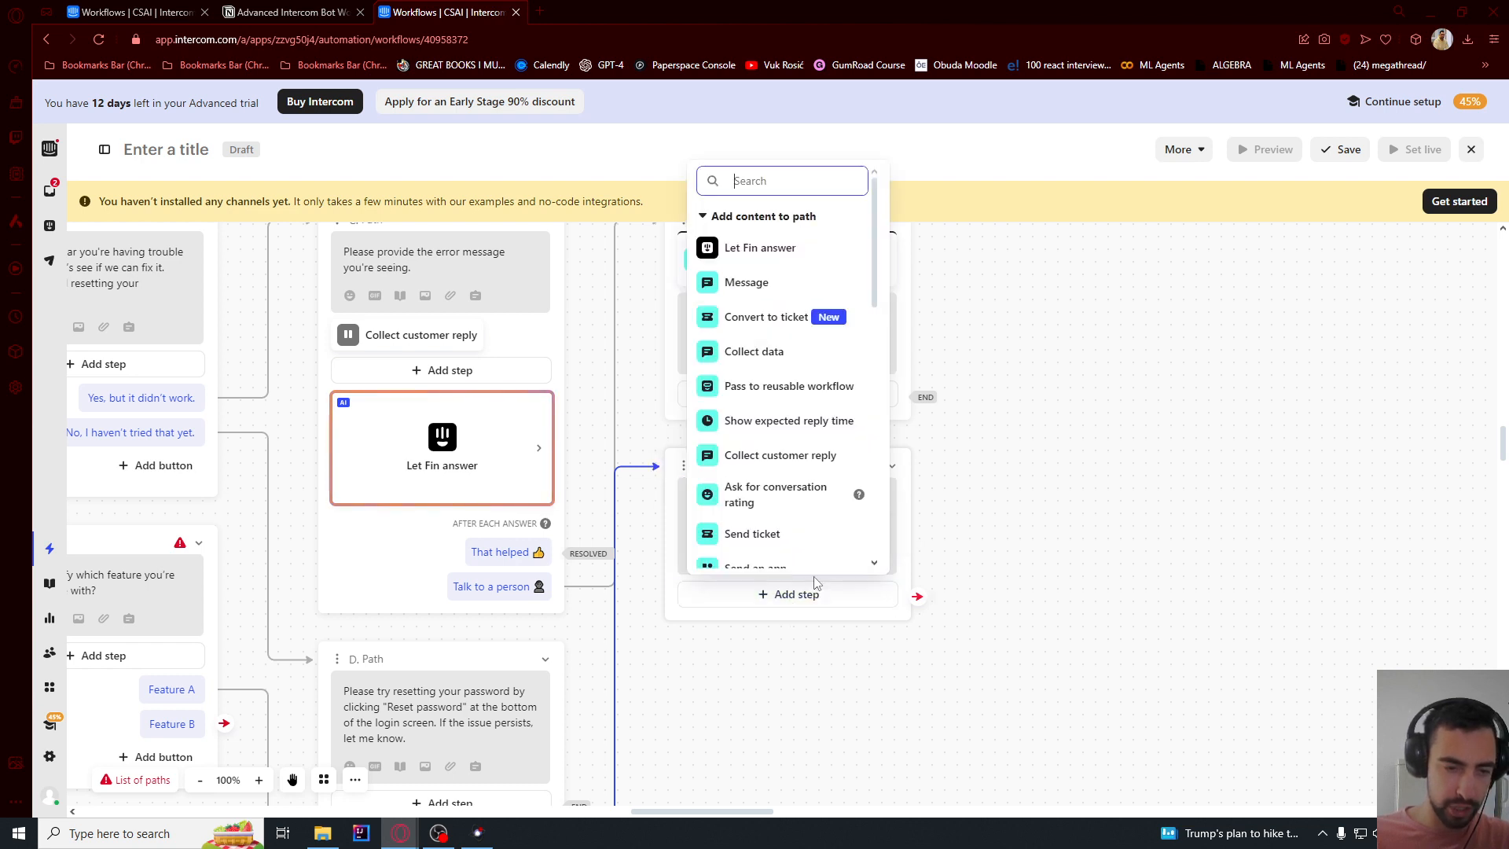
text(button)
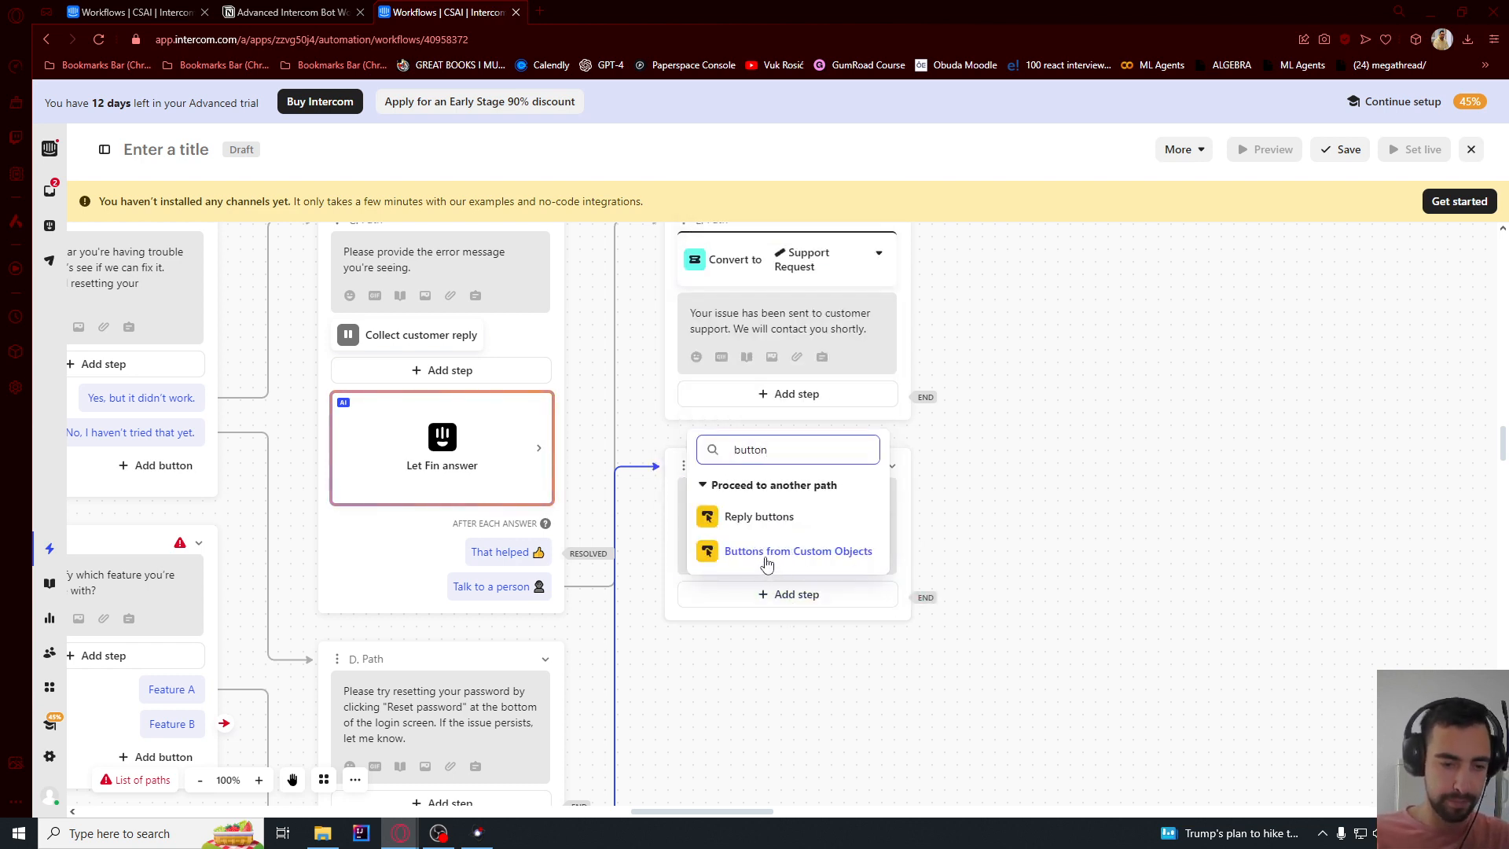
click(778, 517)
text(Yes)
click(896, 661)
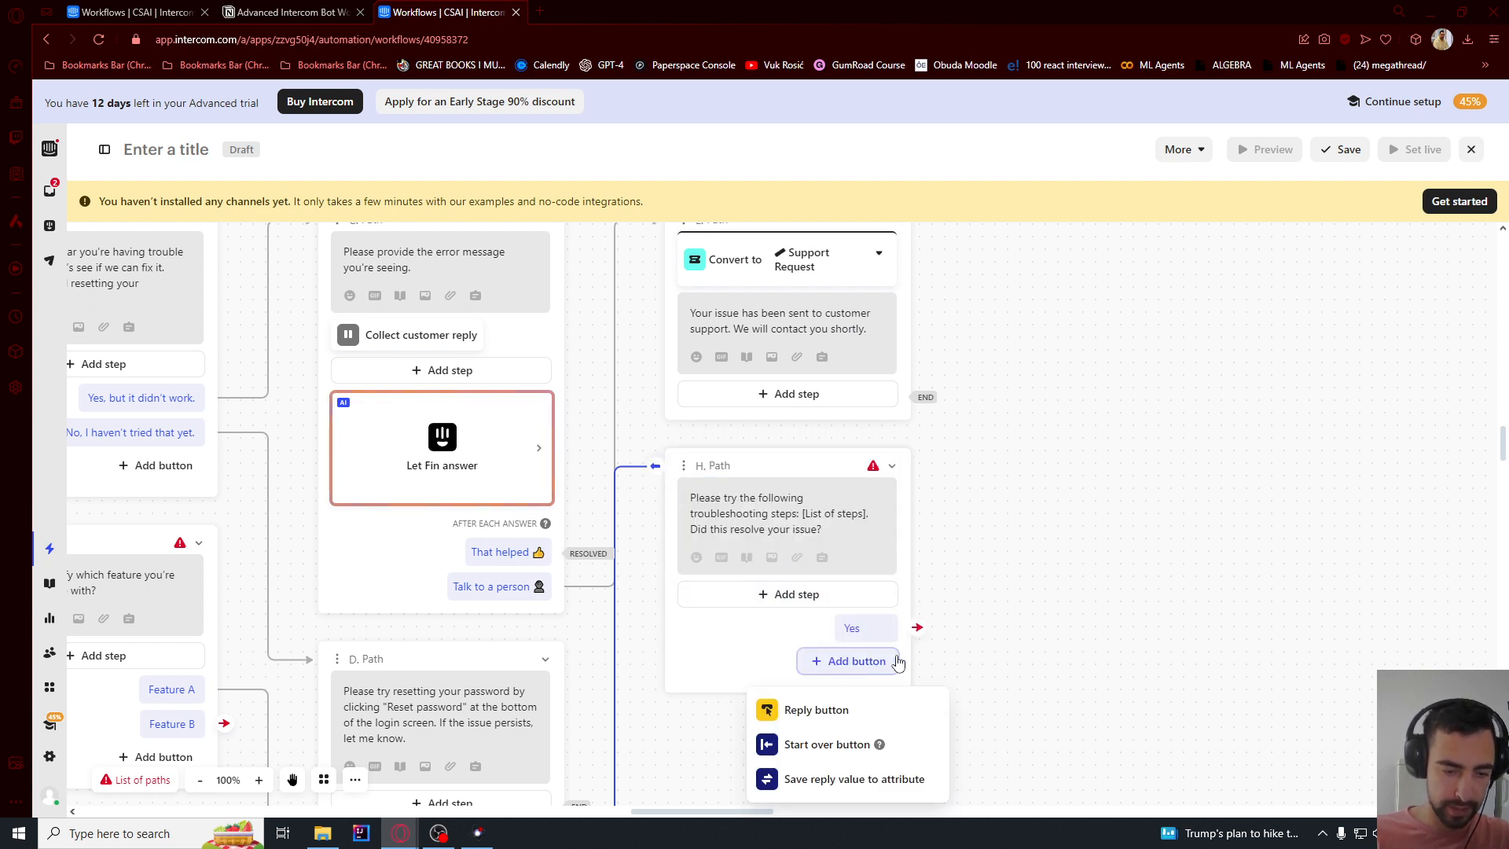
click(816, 710)
text(No)
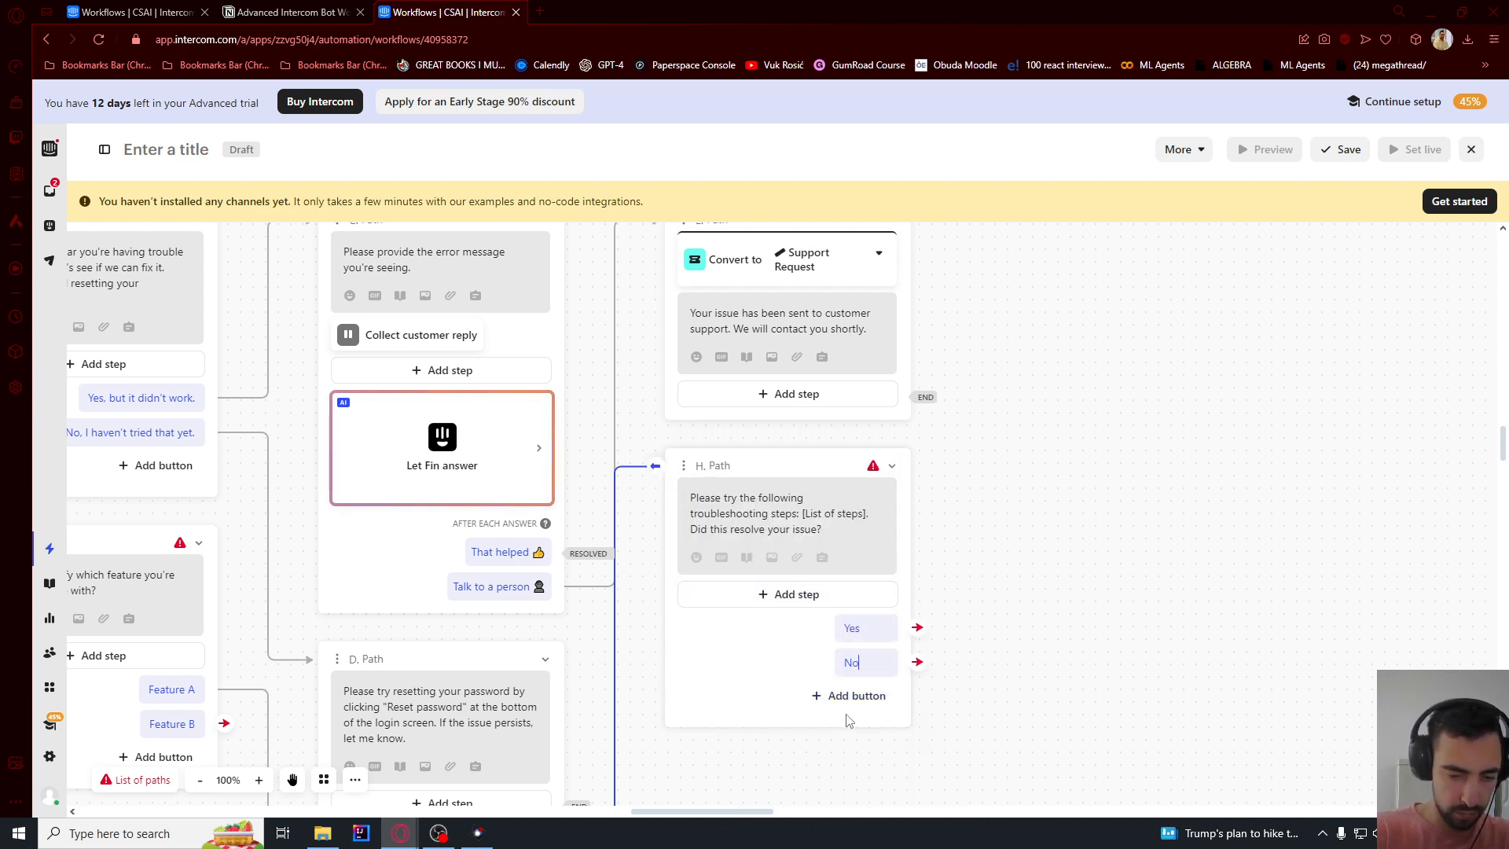
click(996, 697)
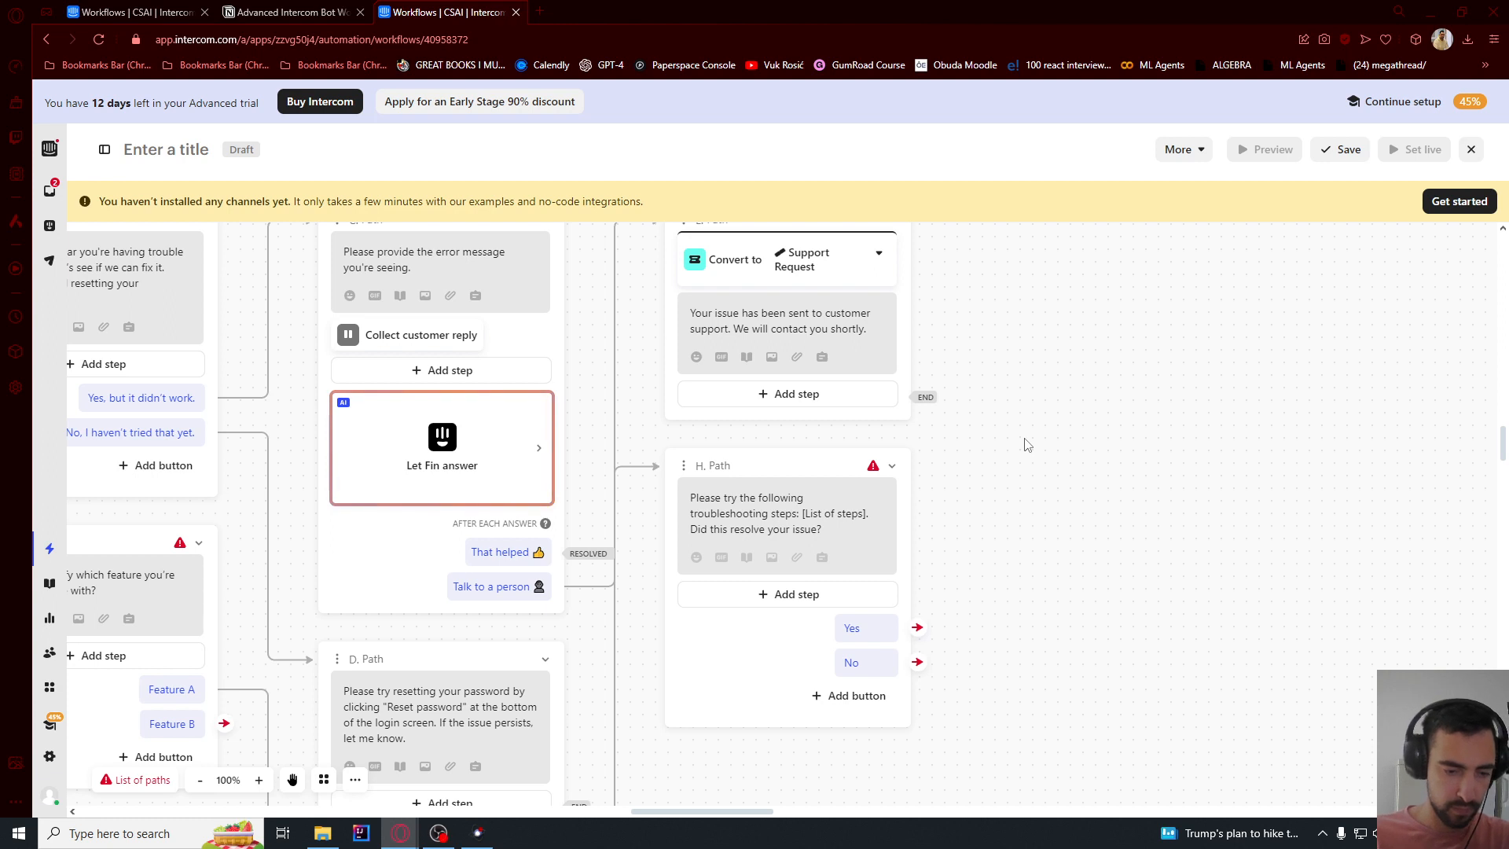
- Create a message path from the "Yes" button in path H reading "Great! If you need further assistance, feel free to ask."
click(916, 626)
click(891, 344)
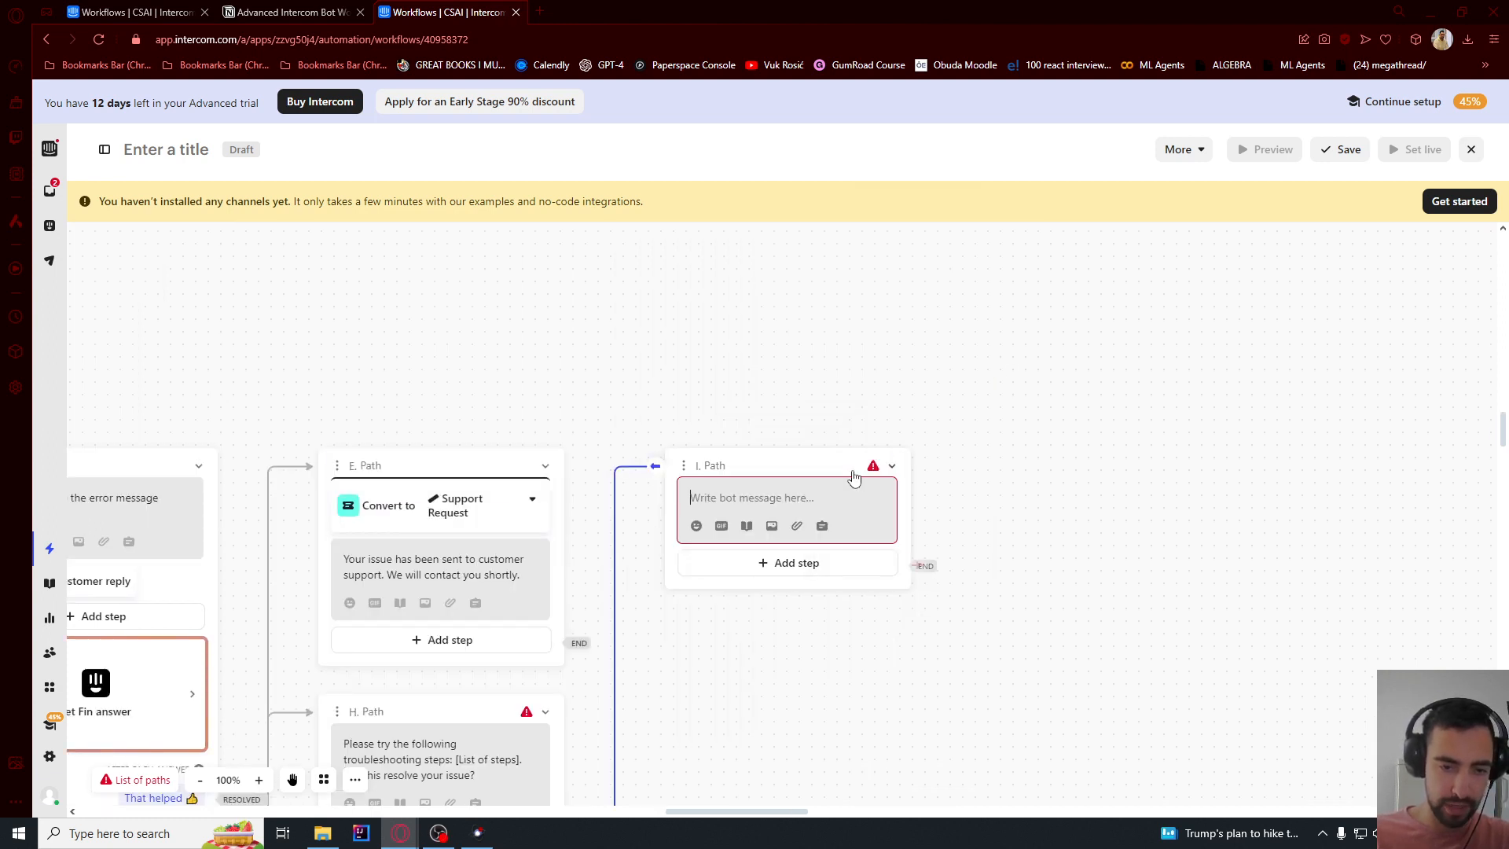
text(Great! If you need further assistance, feel free to ask.)
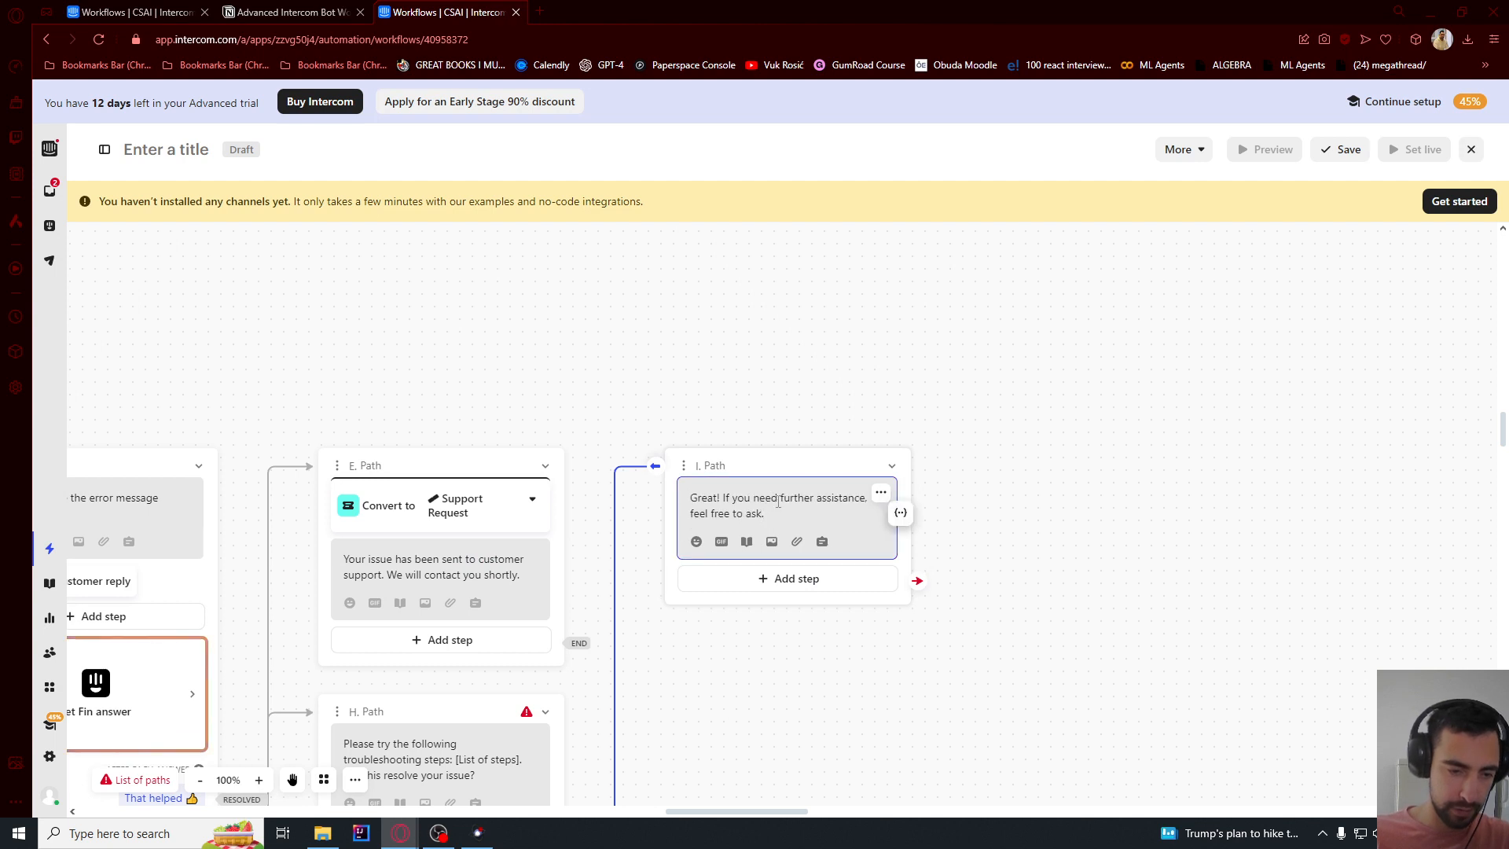
- Add a Close action below the "Great!" message in path I
click(775, 582)
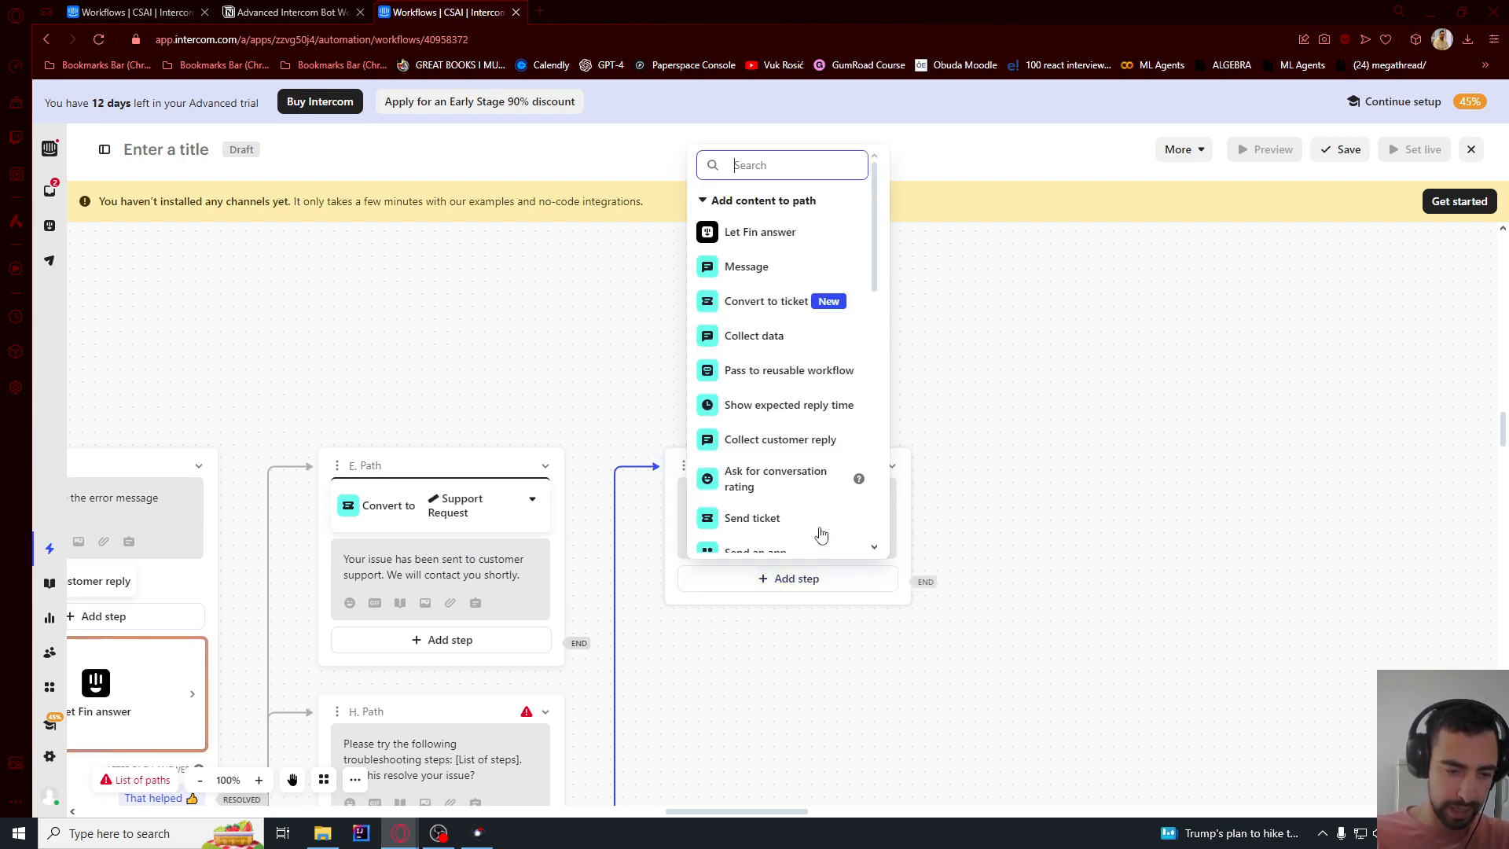
text(close)
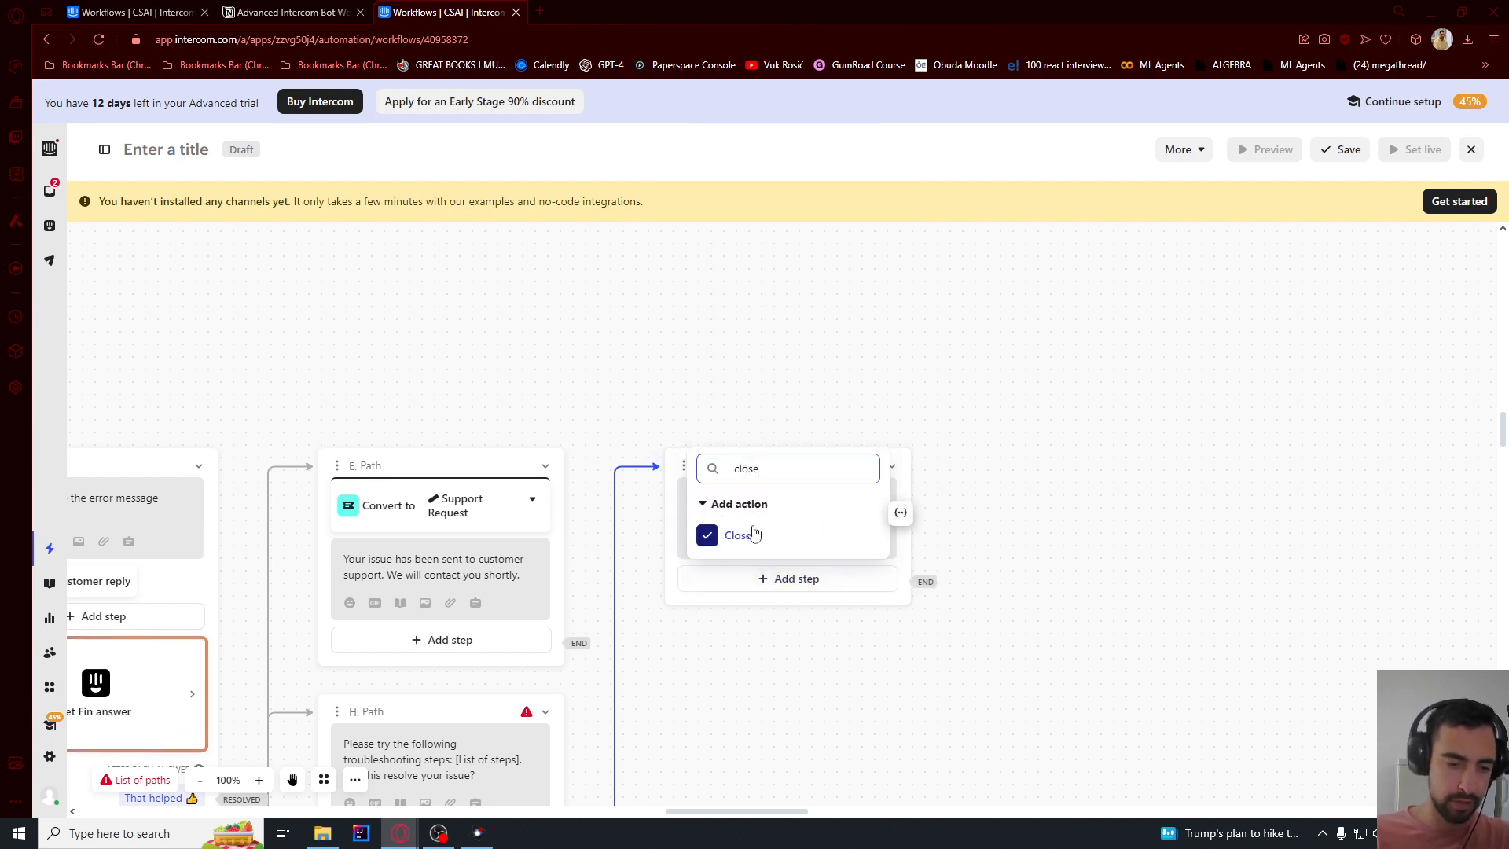
click(747, 532)
click(1081, 544)
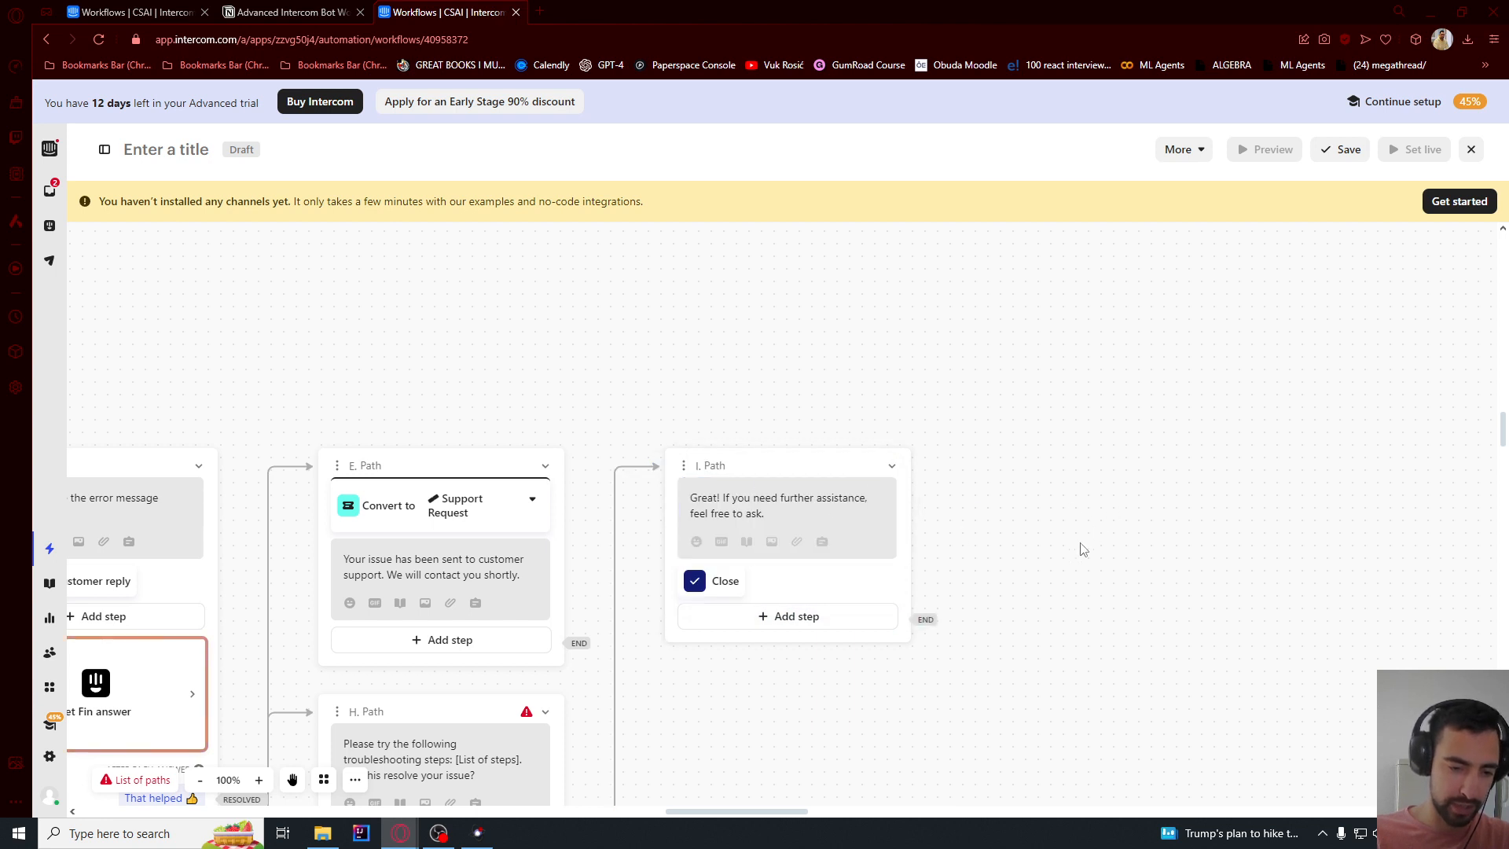
- Create a message path from the "No" button in path H reading "Sorry to hear that. We will escalate this to human support."
drag(1026, 556, 1063, 351)
drag(757, 640, 823, 529)
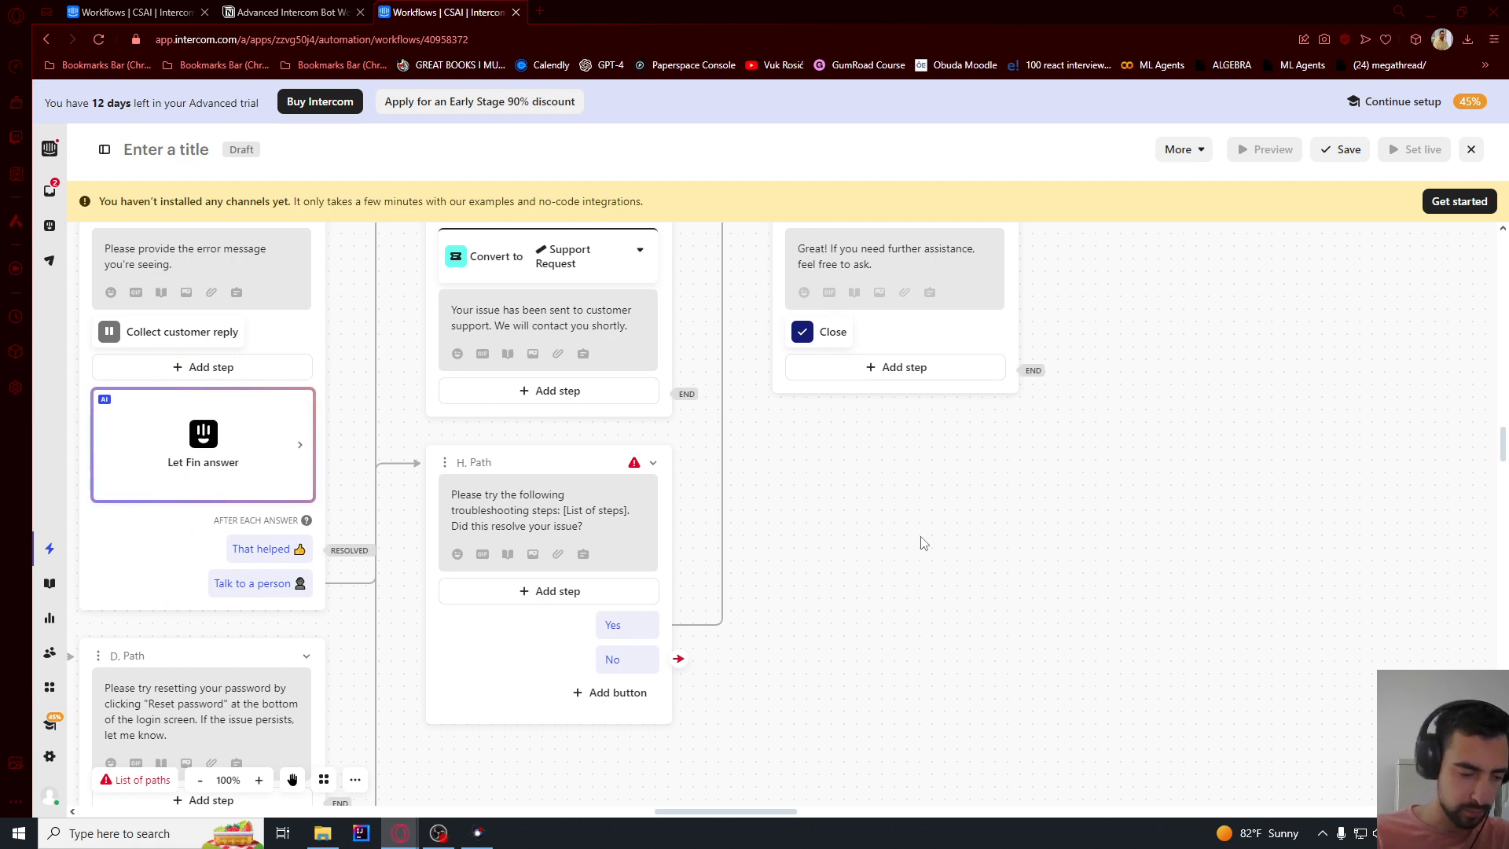
mouse_move(815, 620)
mouse_down()
mouse_move(836, 475)
mouse_move(809, 599)
mouse_move(822, 590)
mouse_up()
click(688, 635)
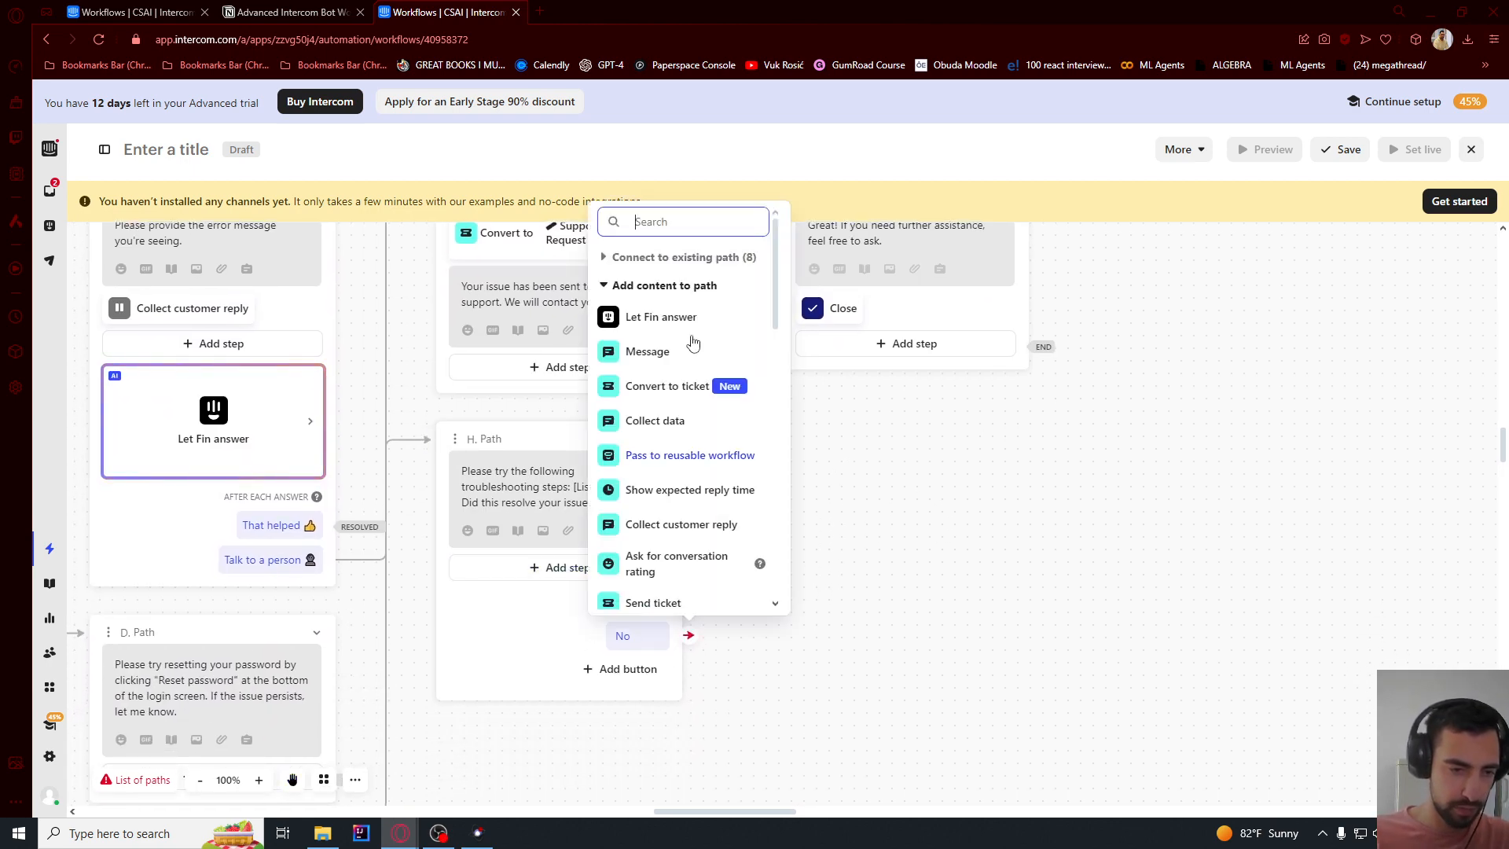
click(646, 349)
click(875, 470)
text(Sorry to hear that. We will escalate this to human support.)
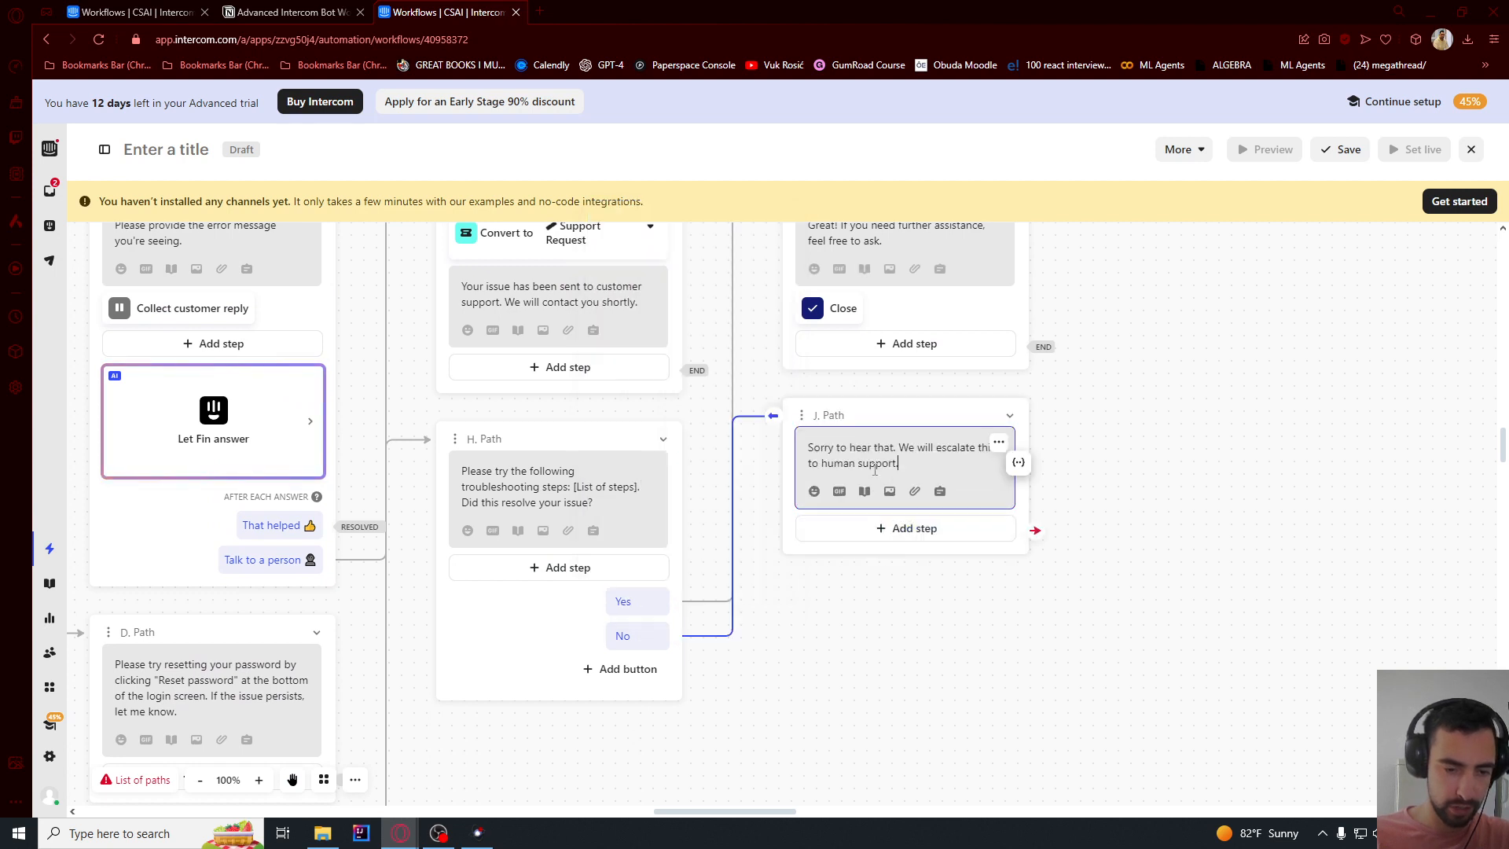
triple_click(873, 468)
click(947, 450)
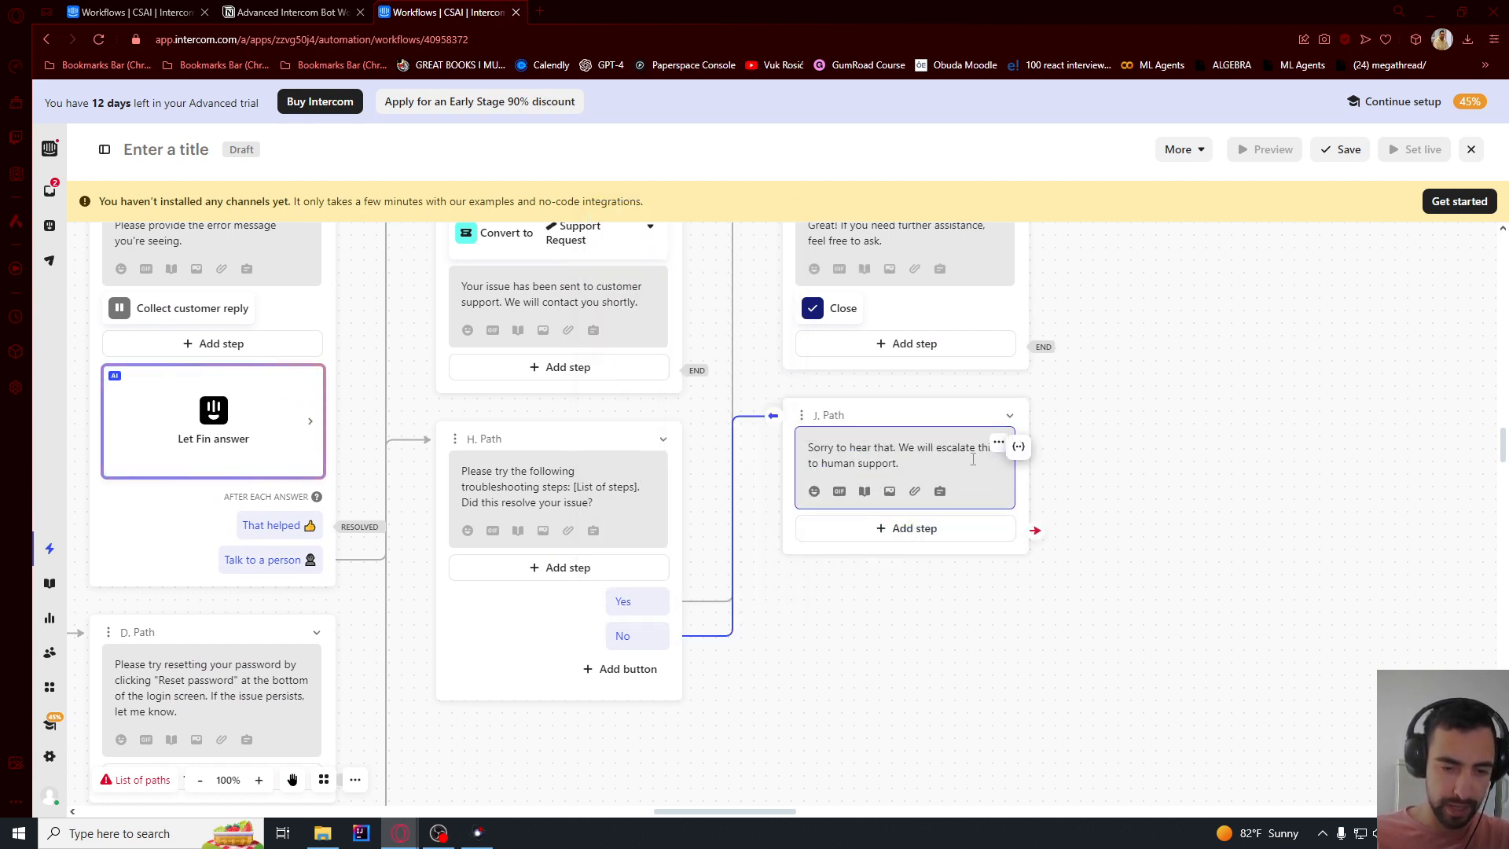
- Add a Convert to ticket step of type Support Request below the escalation message in path J
click(914, 529)
click(885, 251)
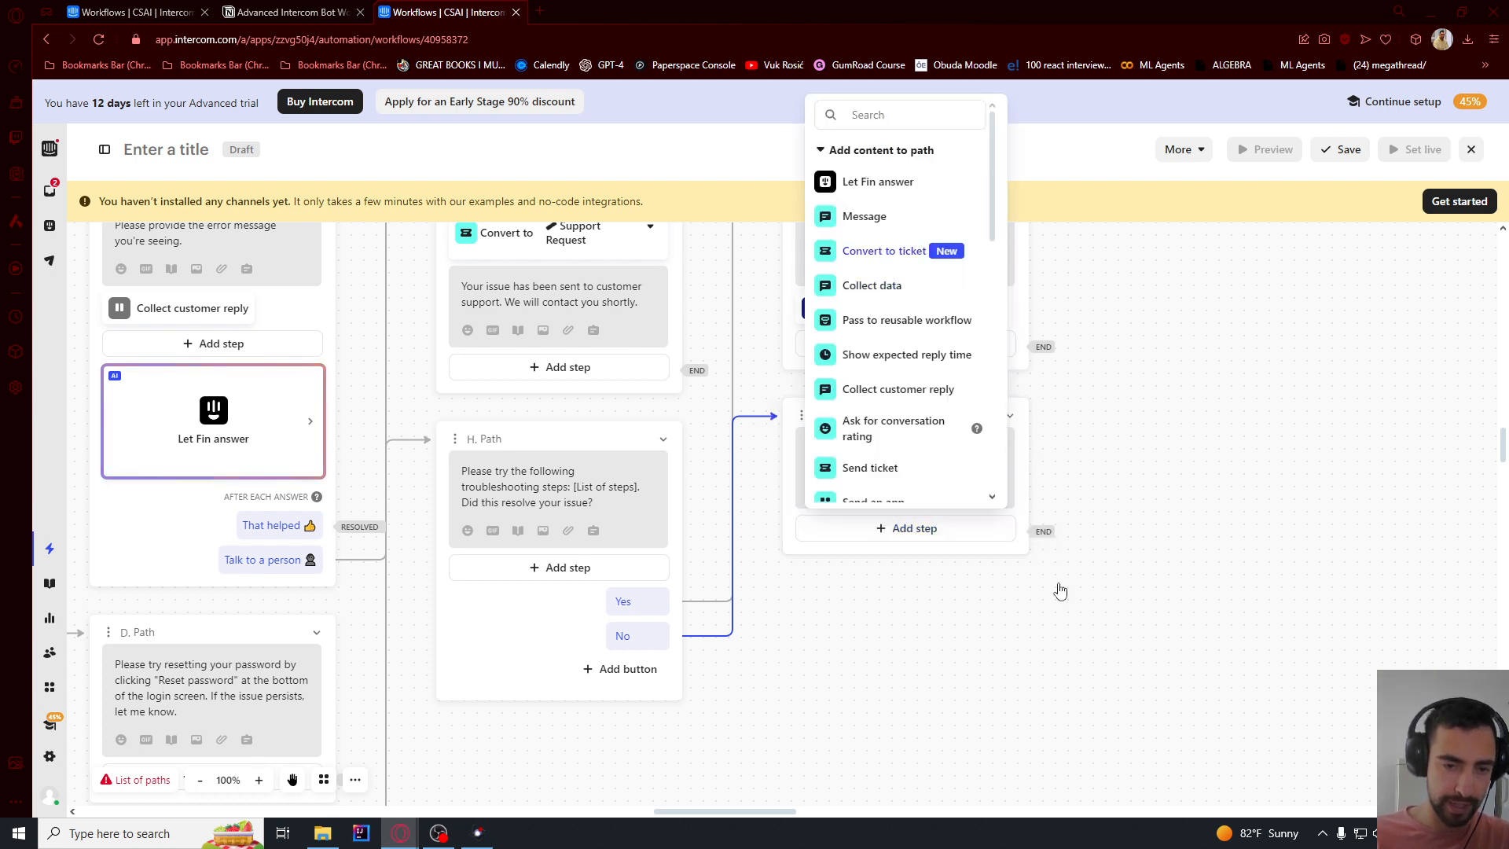
click(927, 574)
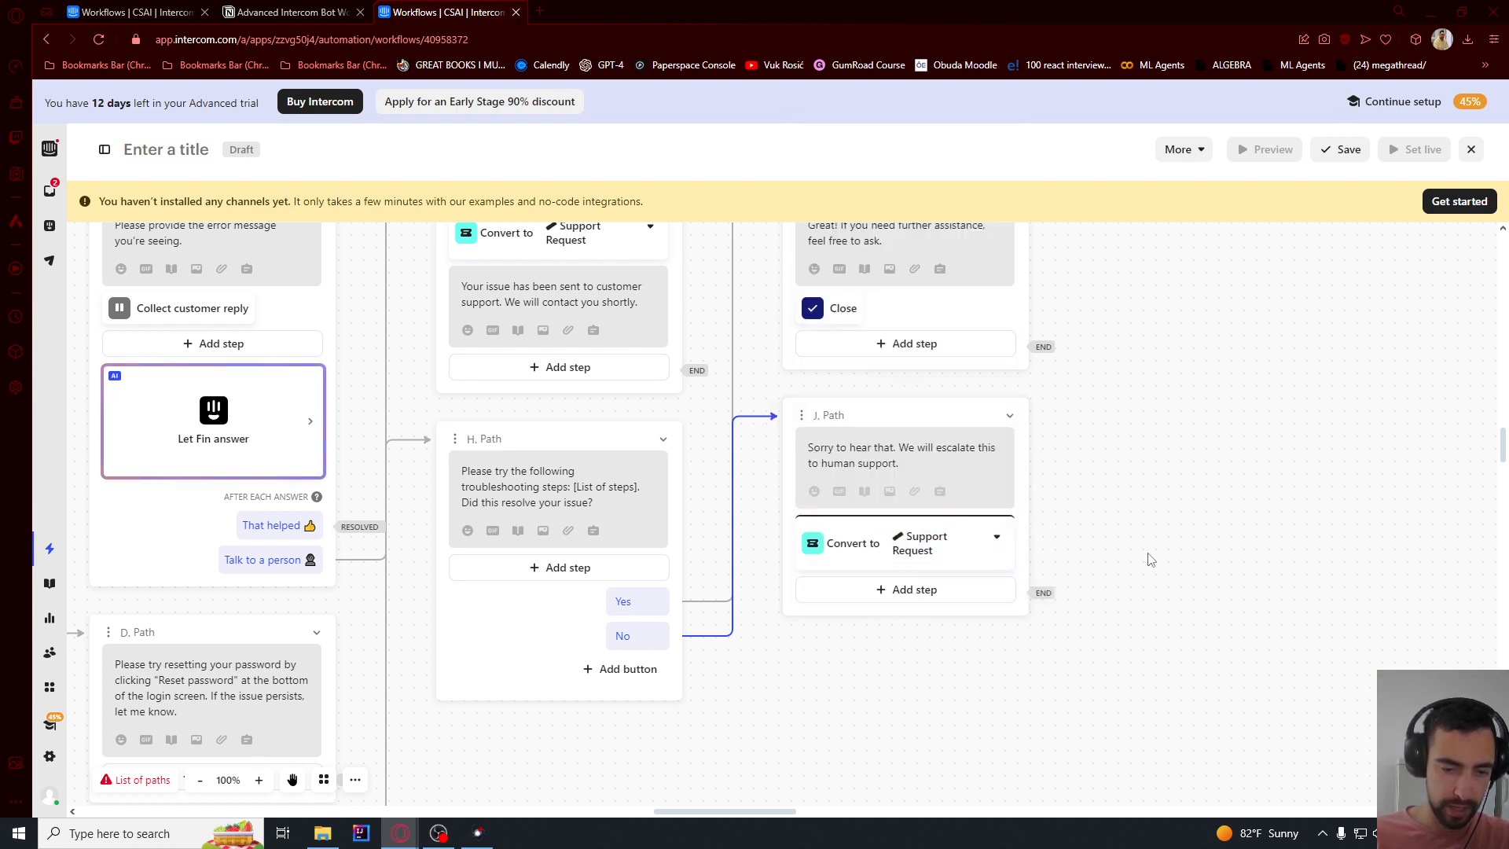
- Review the connections between the error message, troubleshooting, closing and escalation paths of the workflow
drag(893, 664, 923, 590)
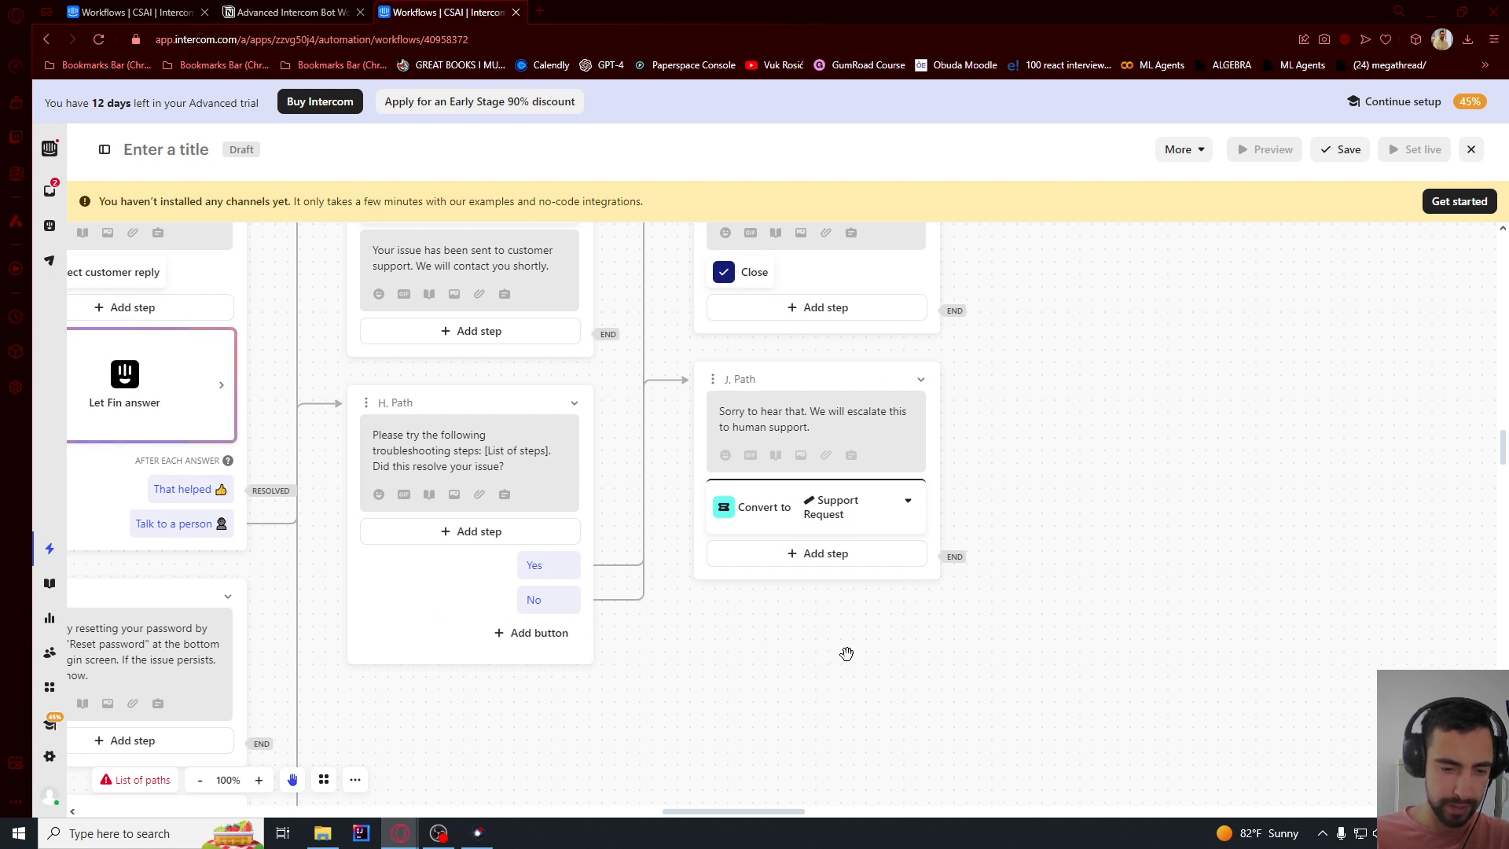
drag(844, 652, 881, 662)
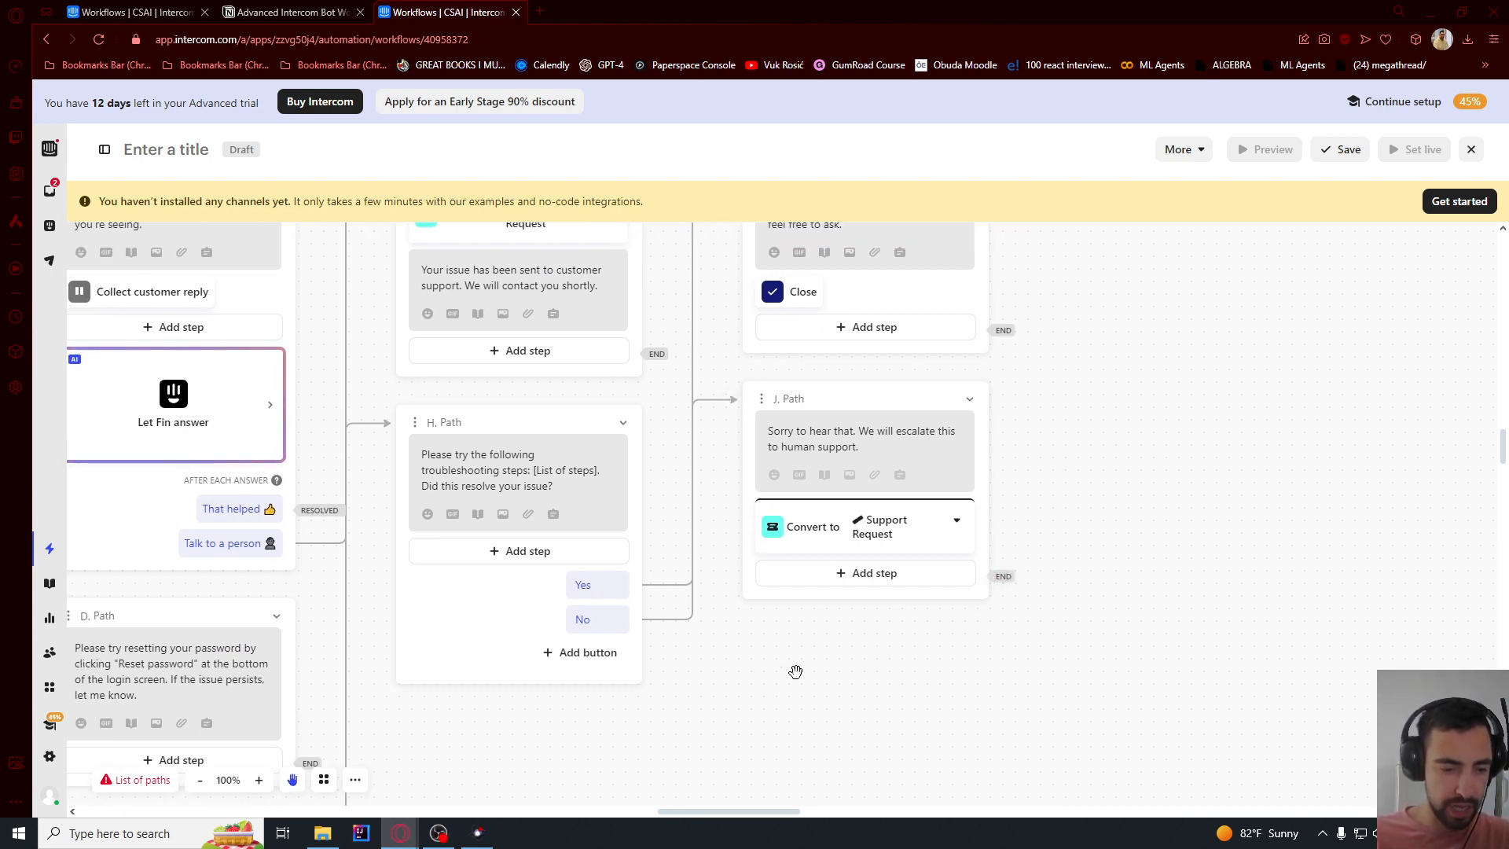
scroll(795, 672, left, 5)
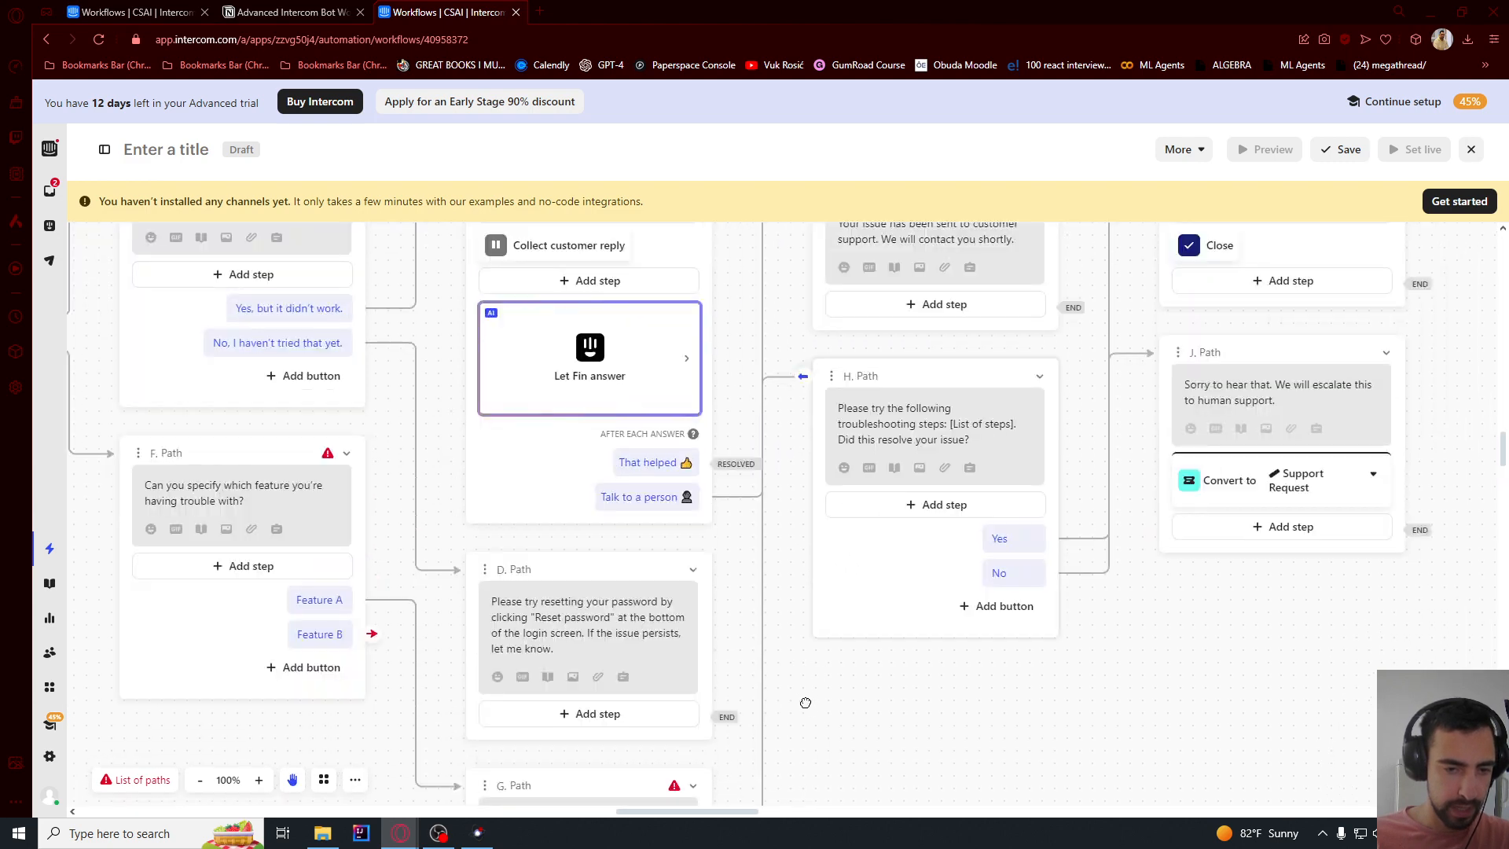
scroll(1163, 487, up, 2)
scroll(1053, 385, up, 4)
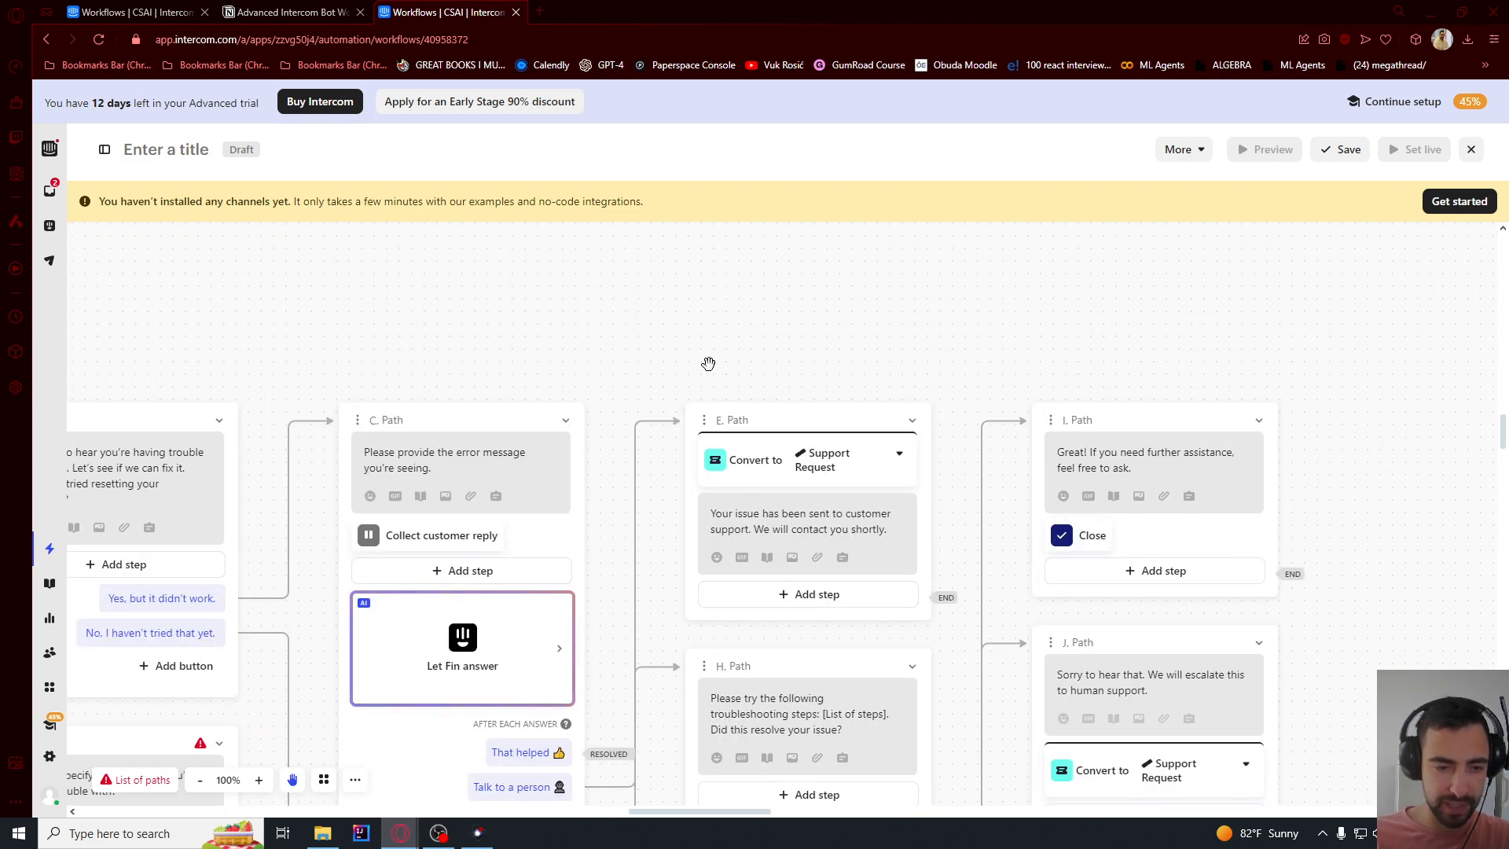
scroll(1336, 354, down, 3)
scroll(1336, 353, right, 2)
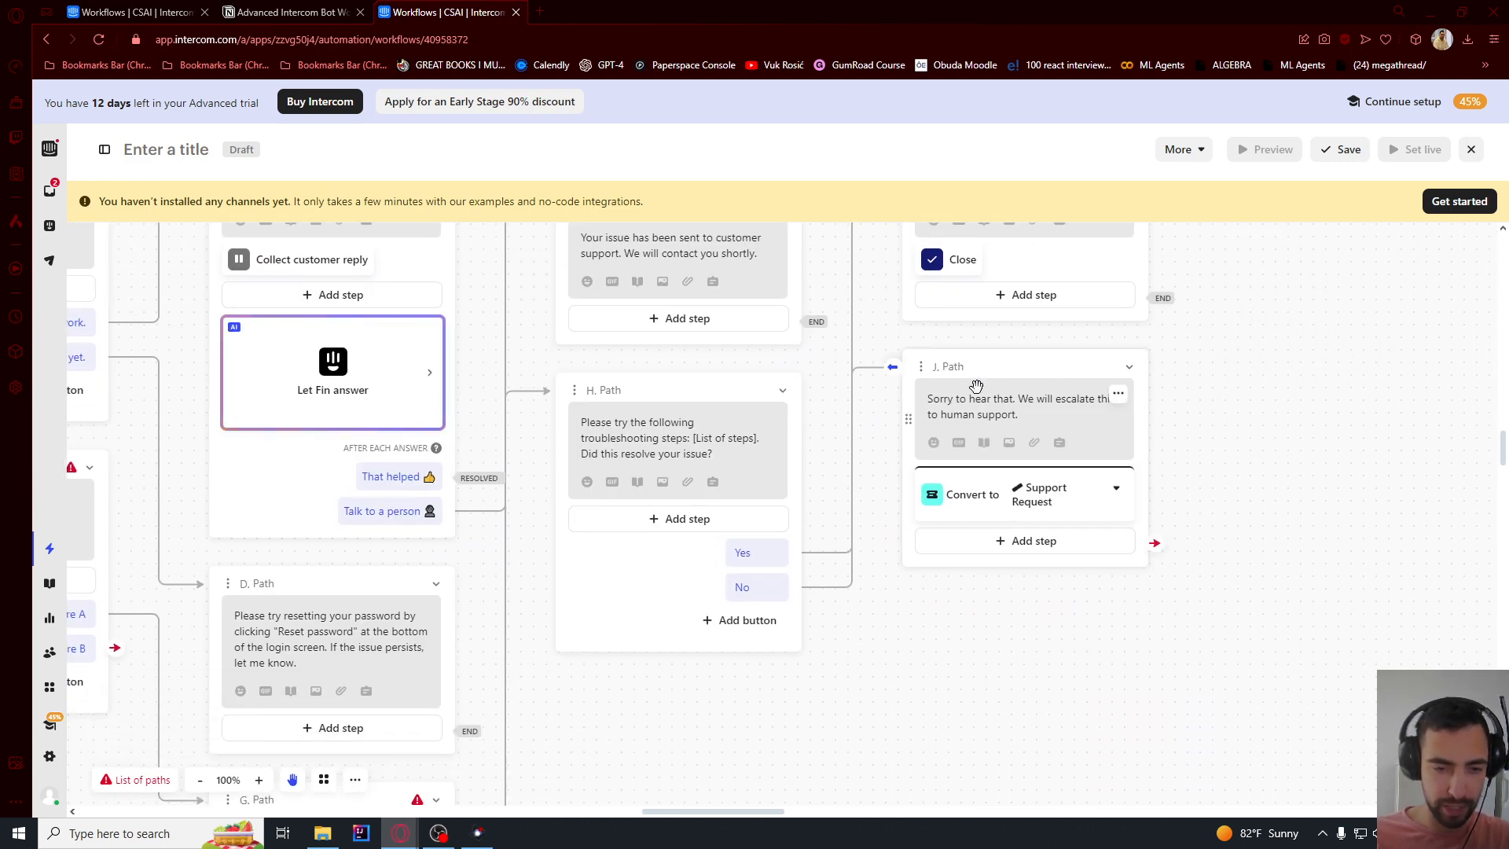
drag(987, 684, 1185, 600)
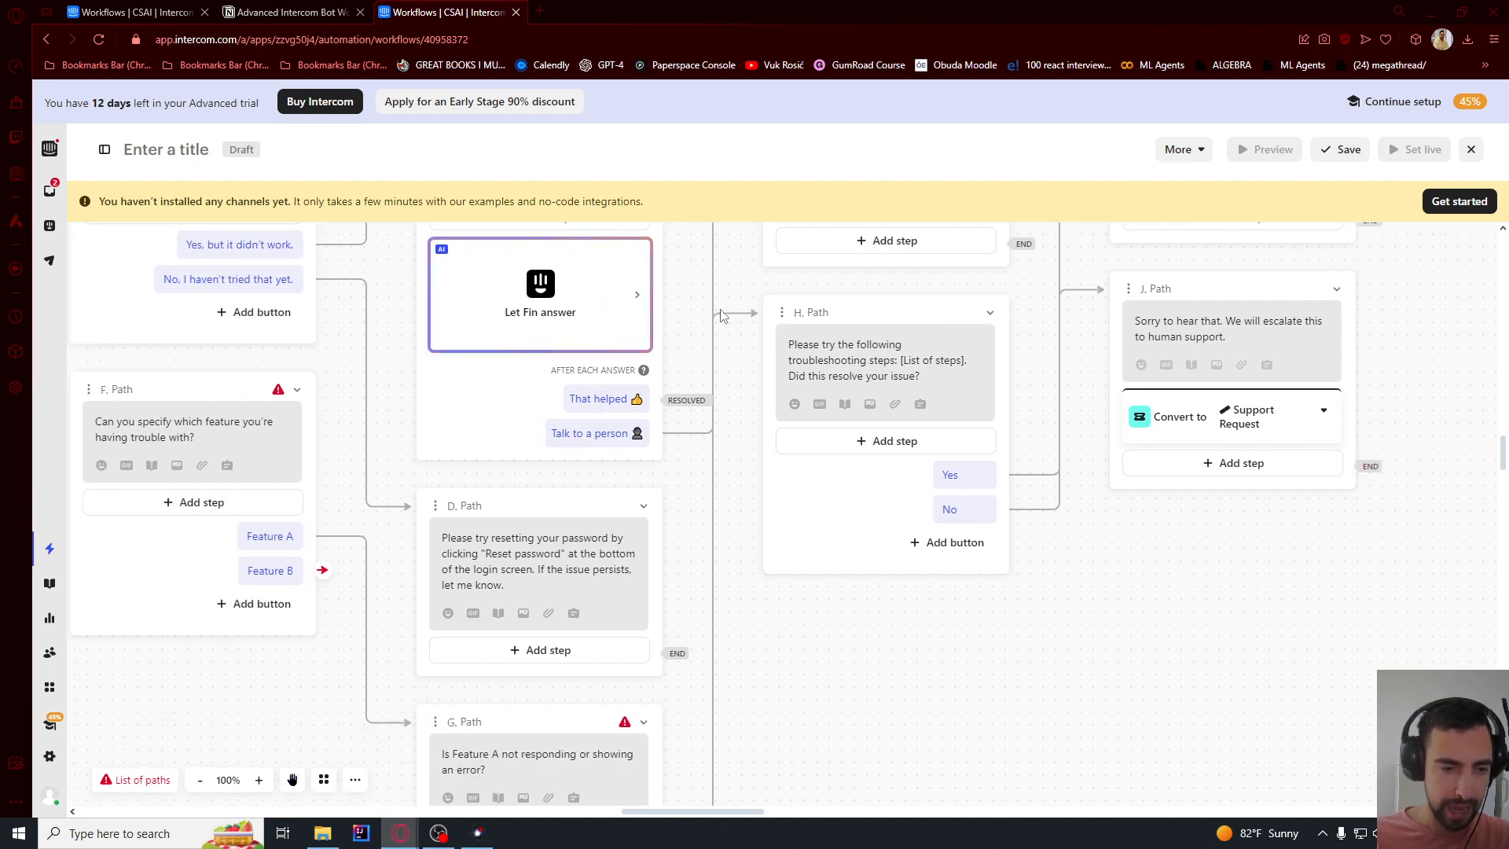
- Create a path from the "Feature B" button that converts the conversation to a Support Request ticket
drag(770, 577, 1014, 495)
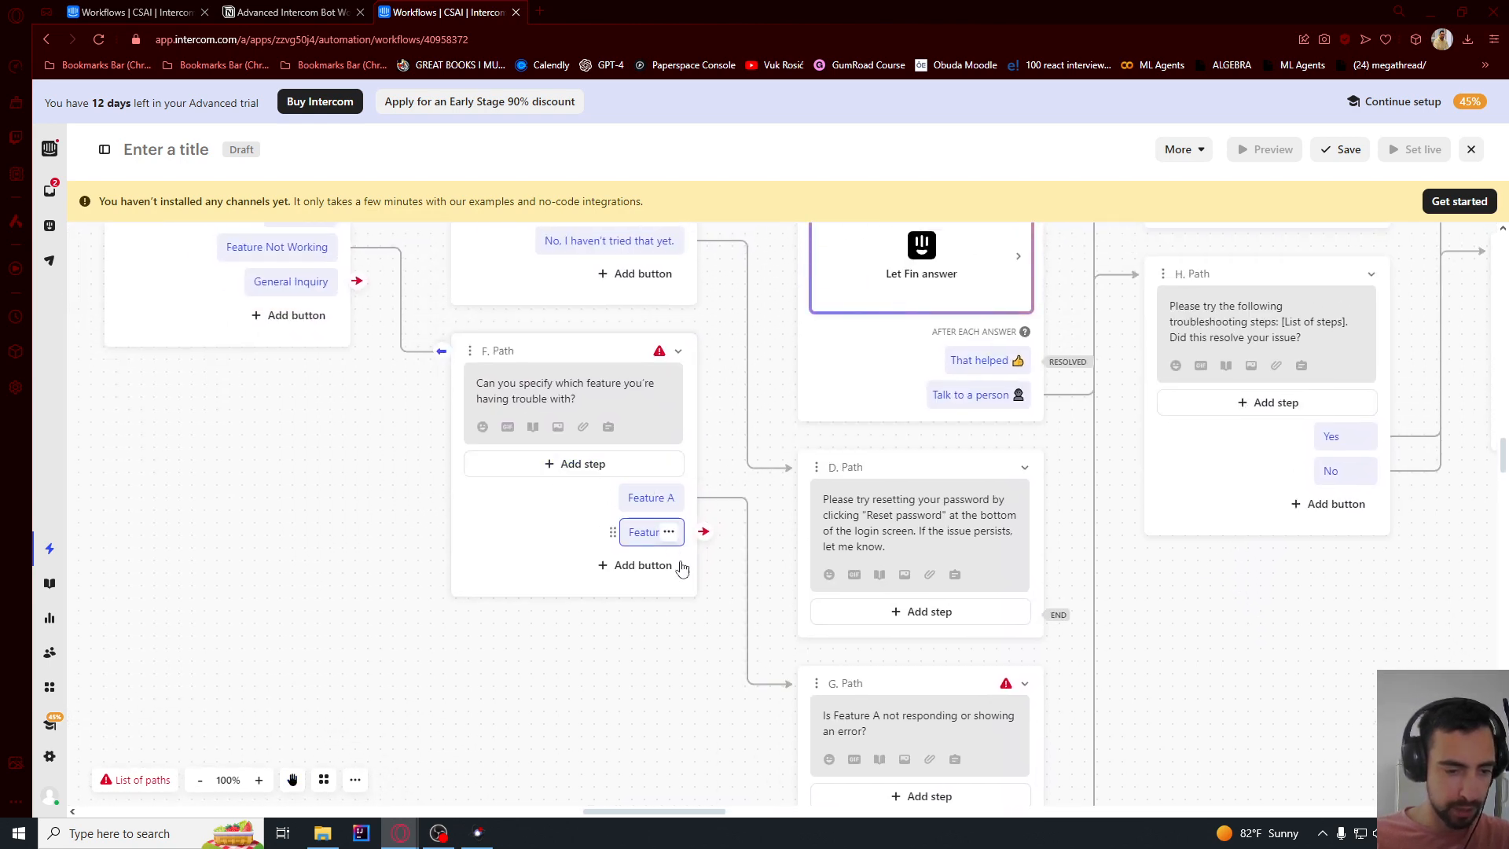
drag(313, 637, 252, 432)
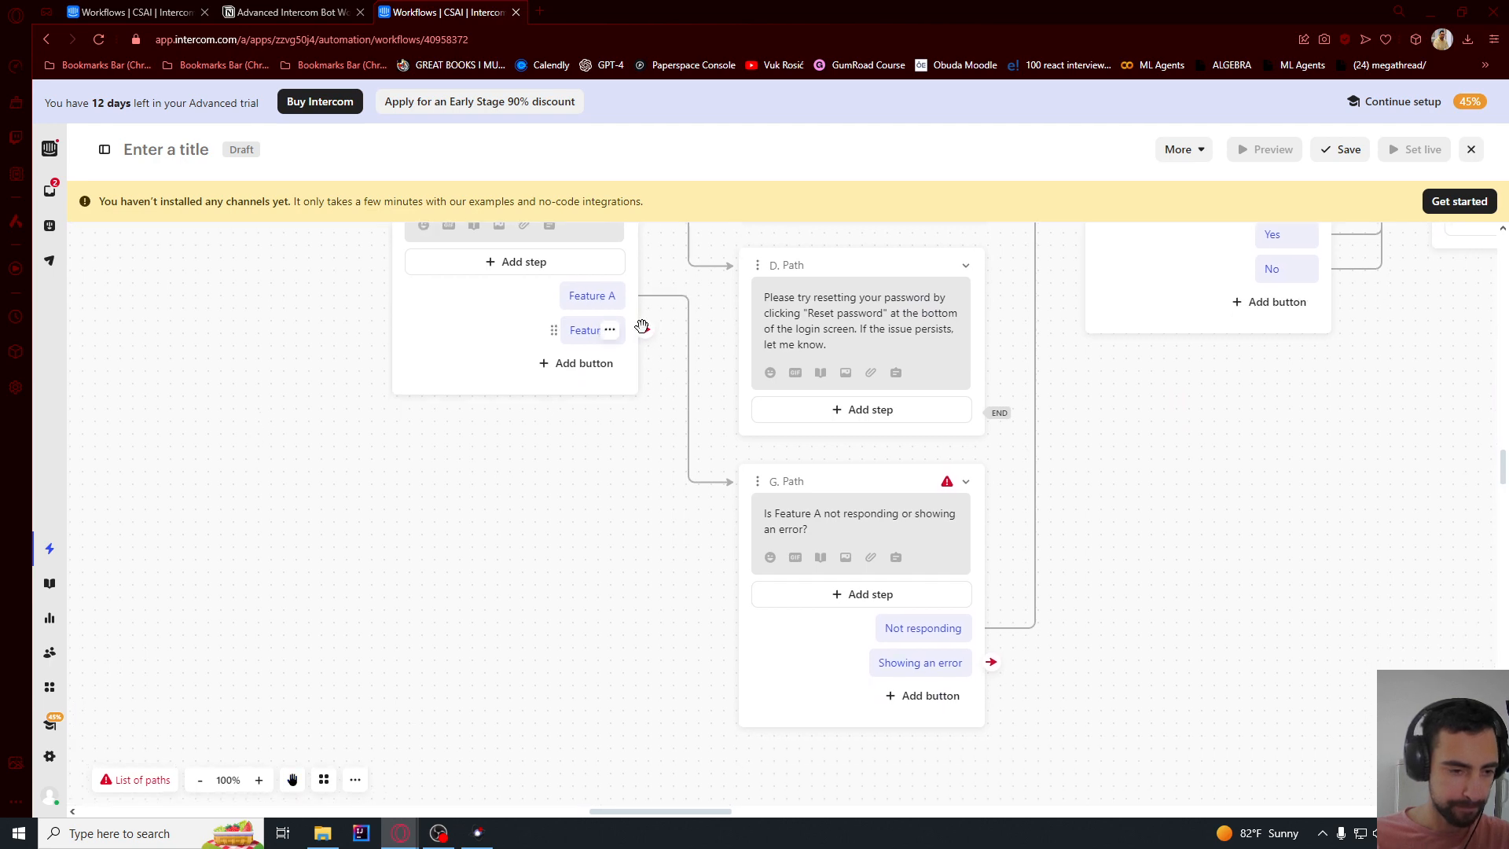
click(643, 328)
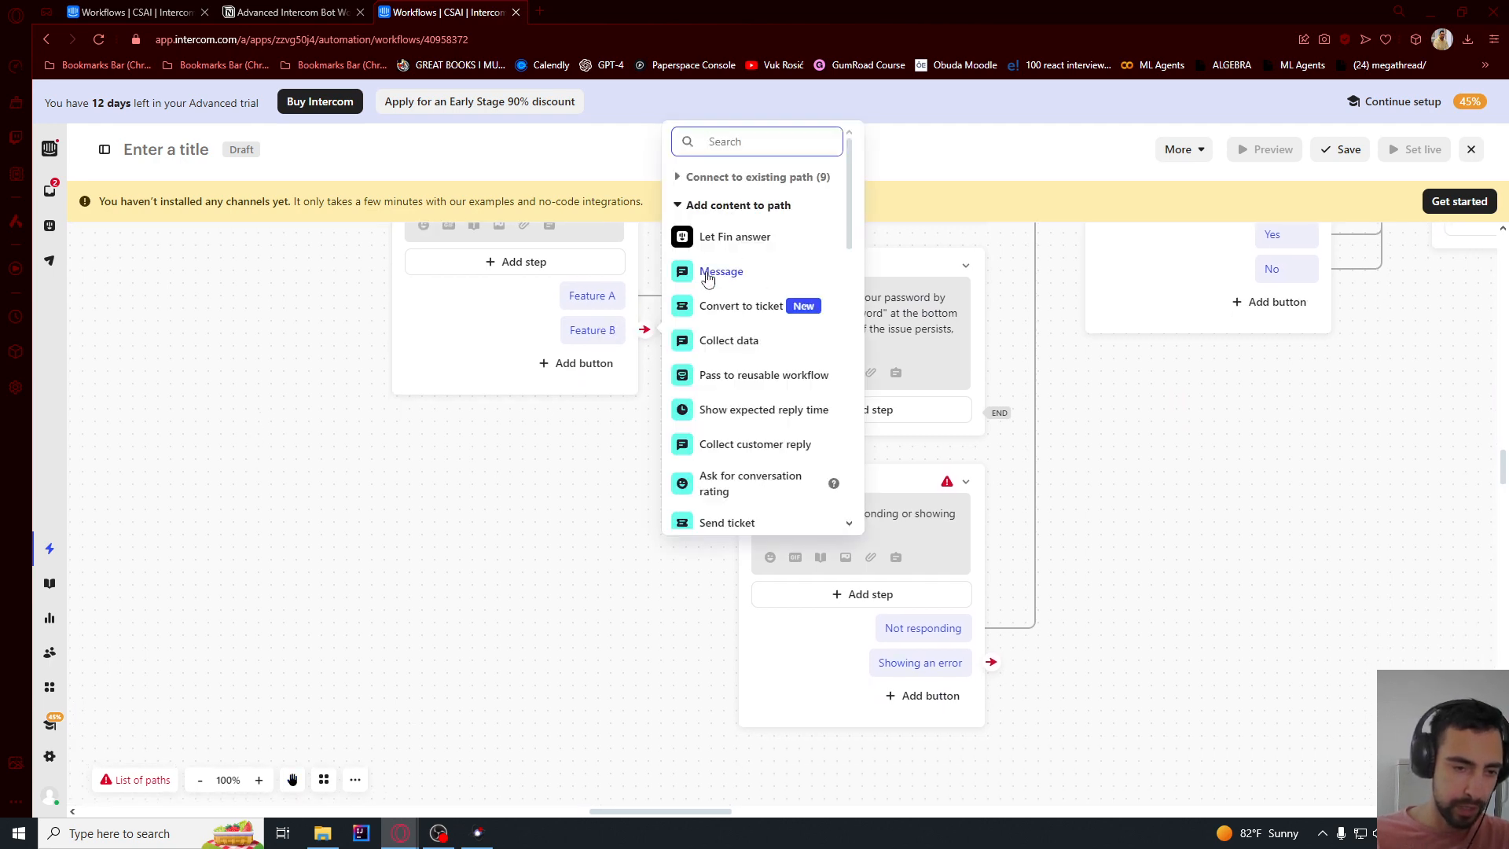
click(488, 534)
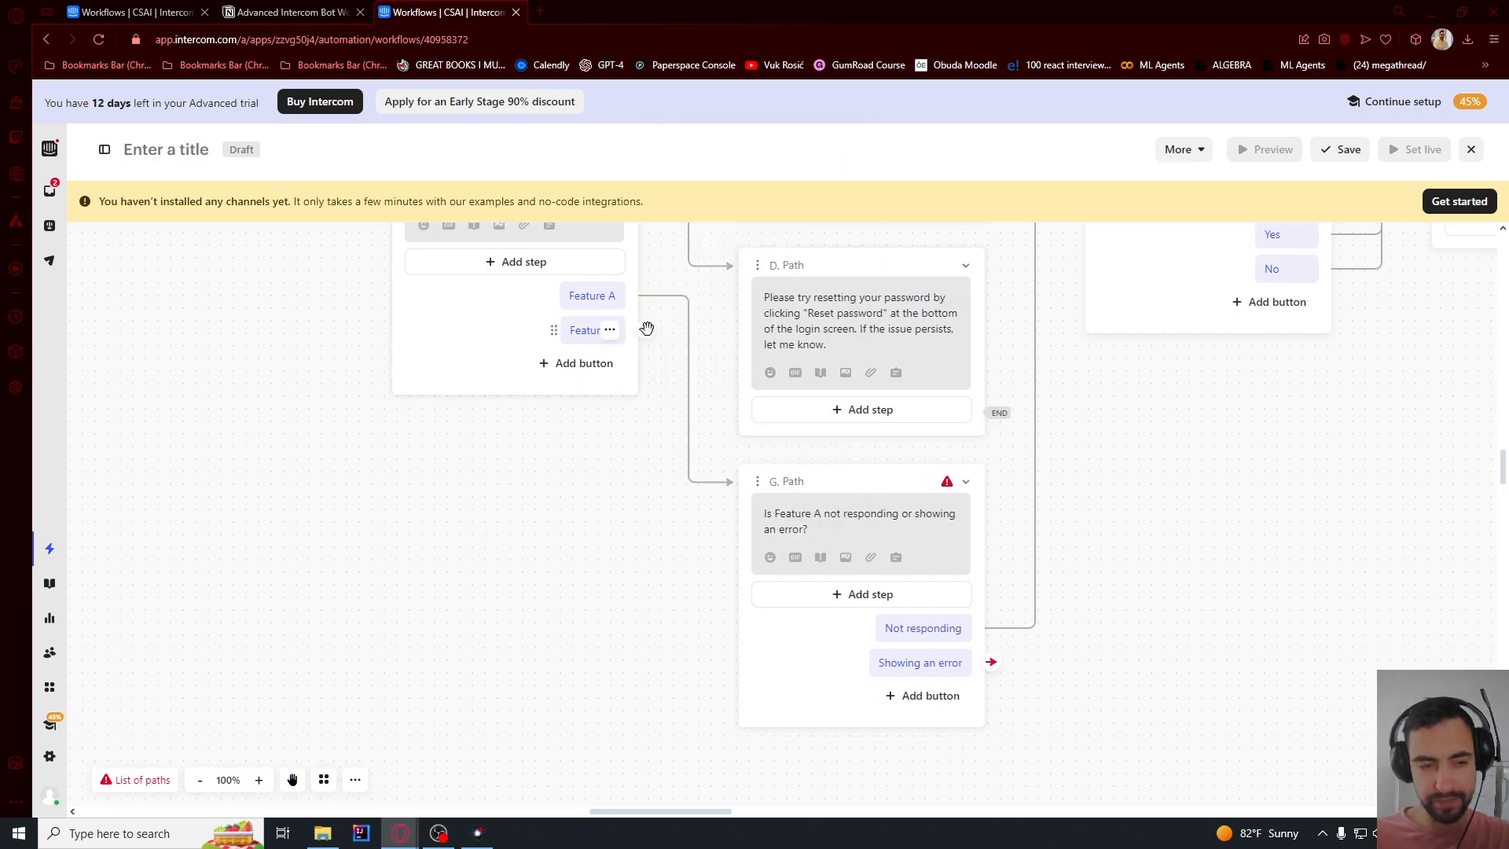
click(645, 328)
click(747, 306)
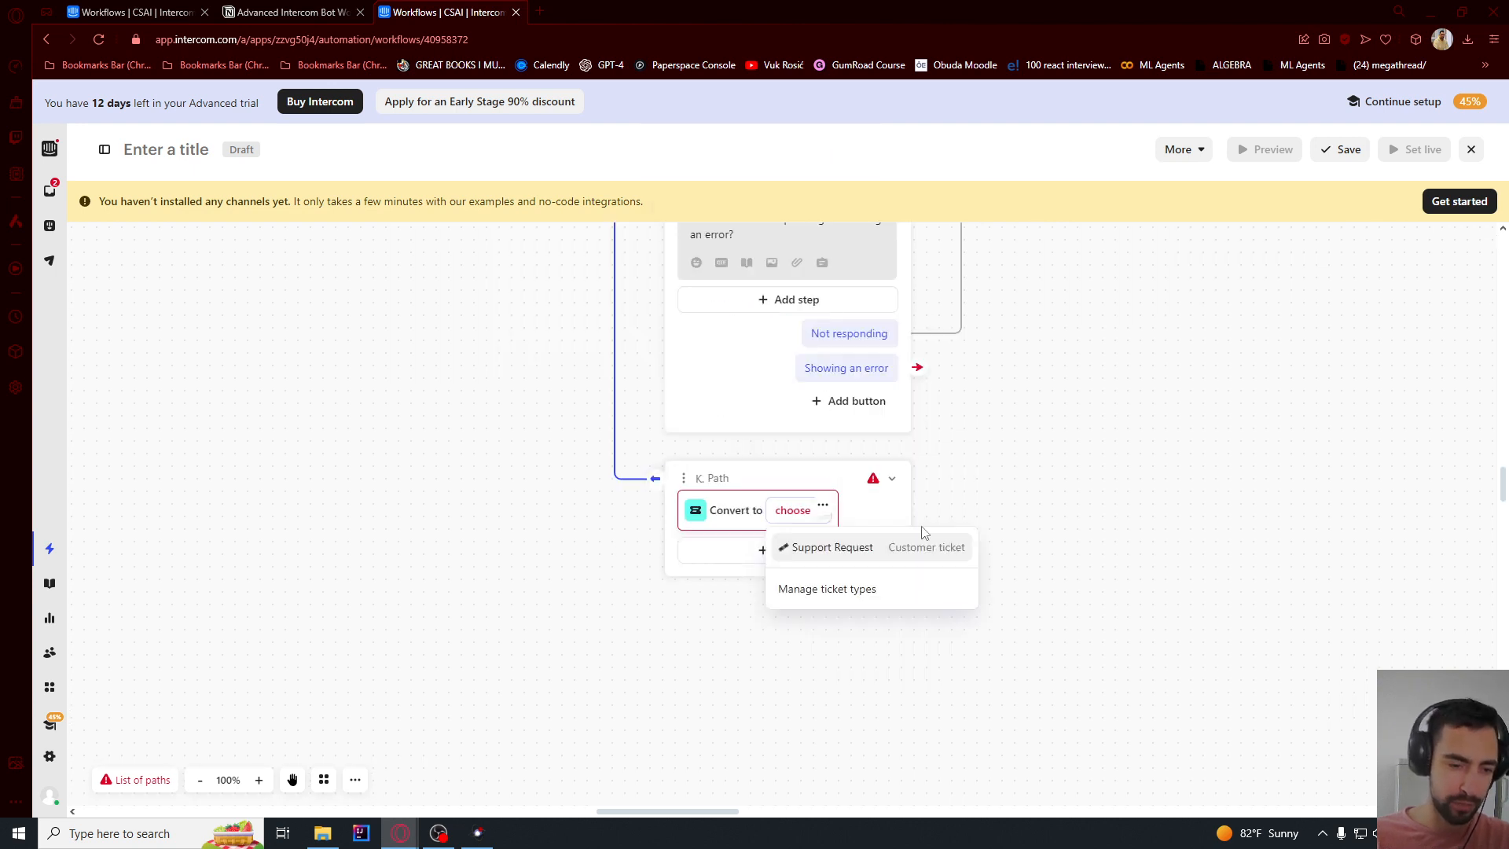
click(817, 549)
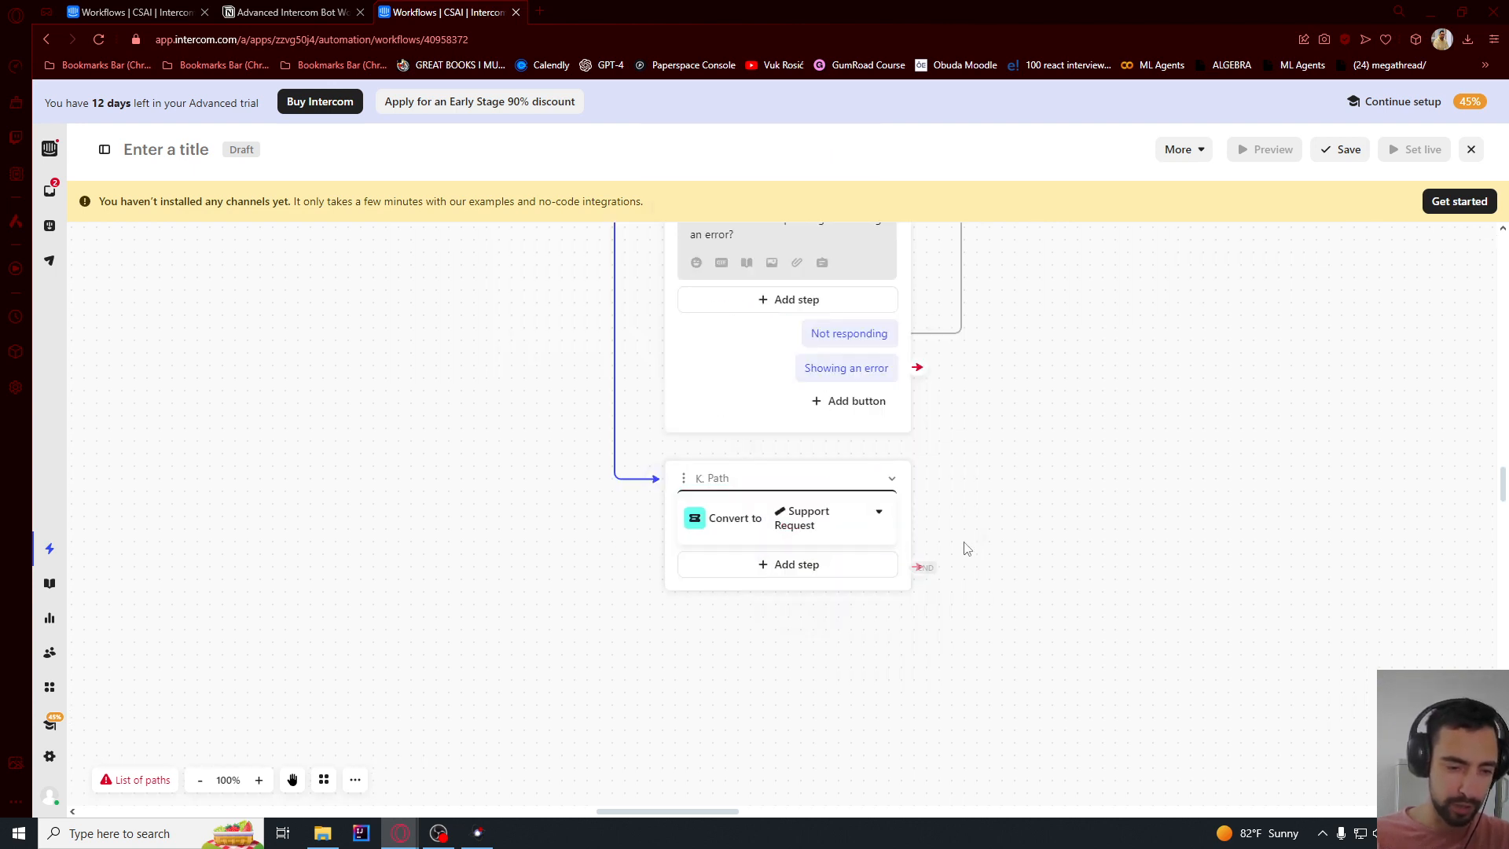
- Add a message below the ticket conversion in path K reading "The new ticket has been created. Our agents will get in touch shortly."
click(781, 566)
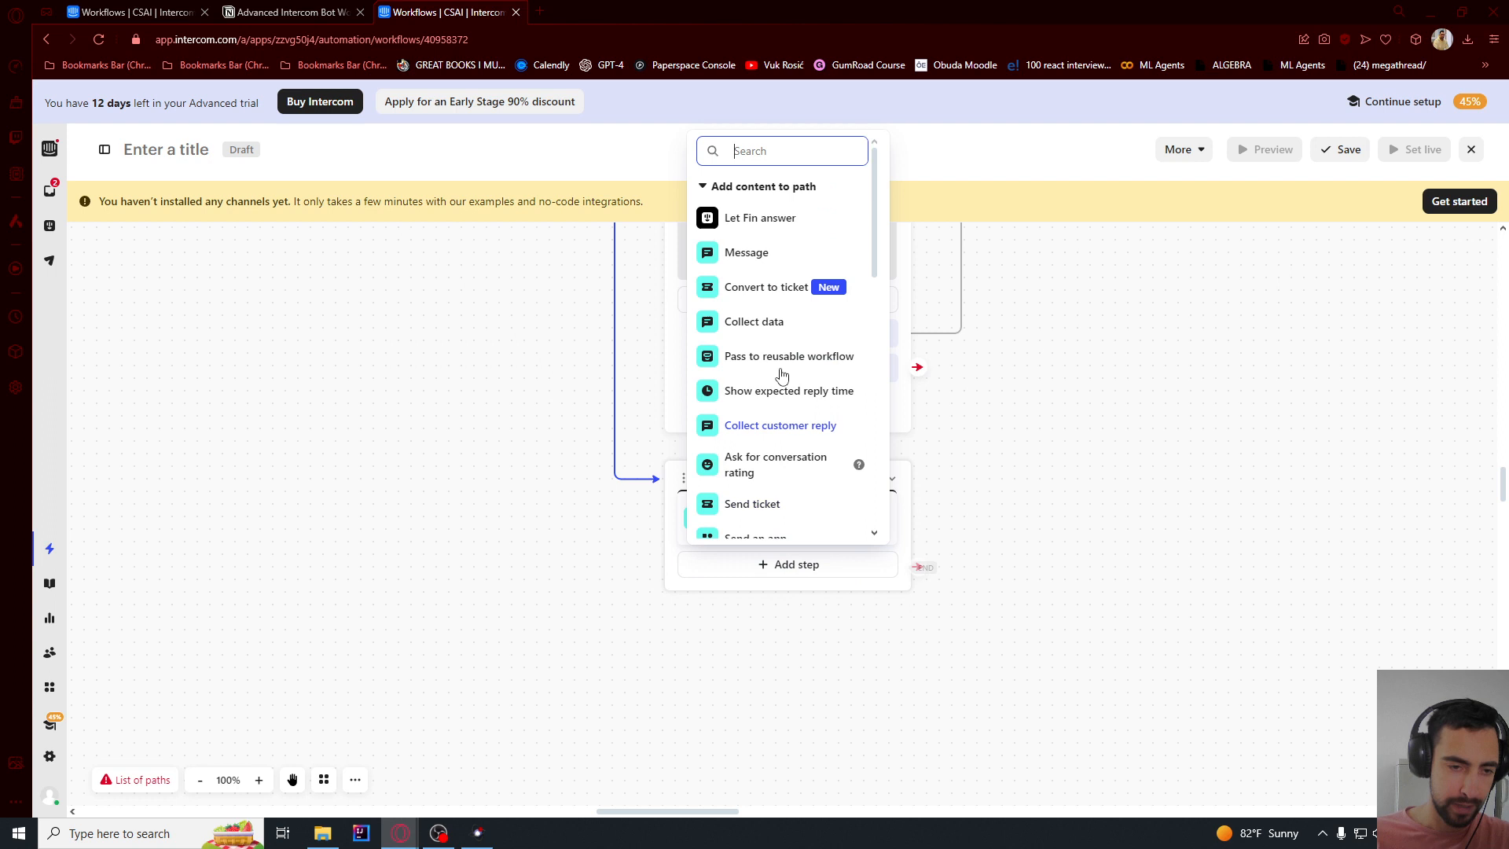
click(759, 263)
text(The new ticket has been created. Our agents will get in touch shortly.)
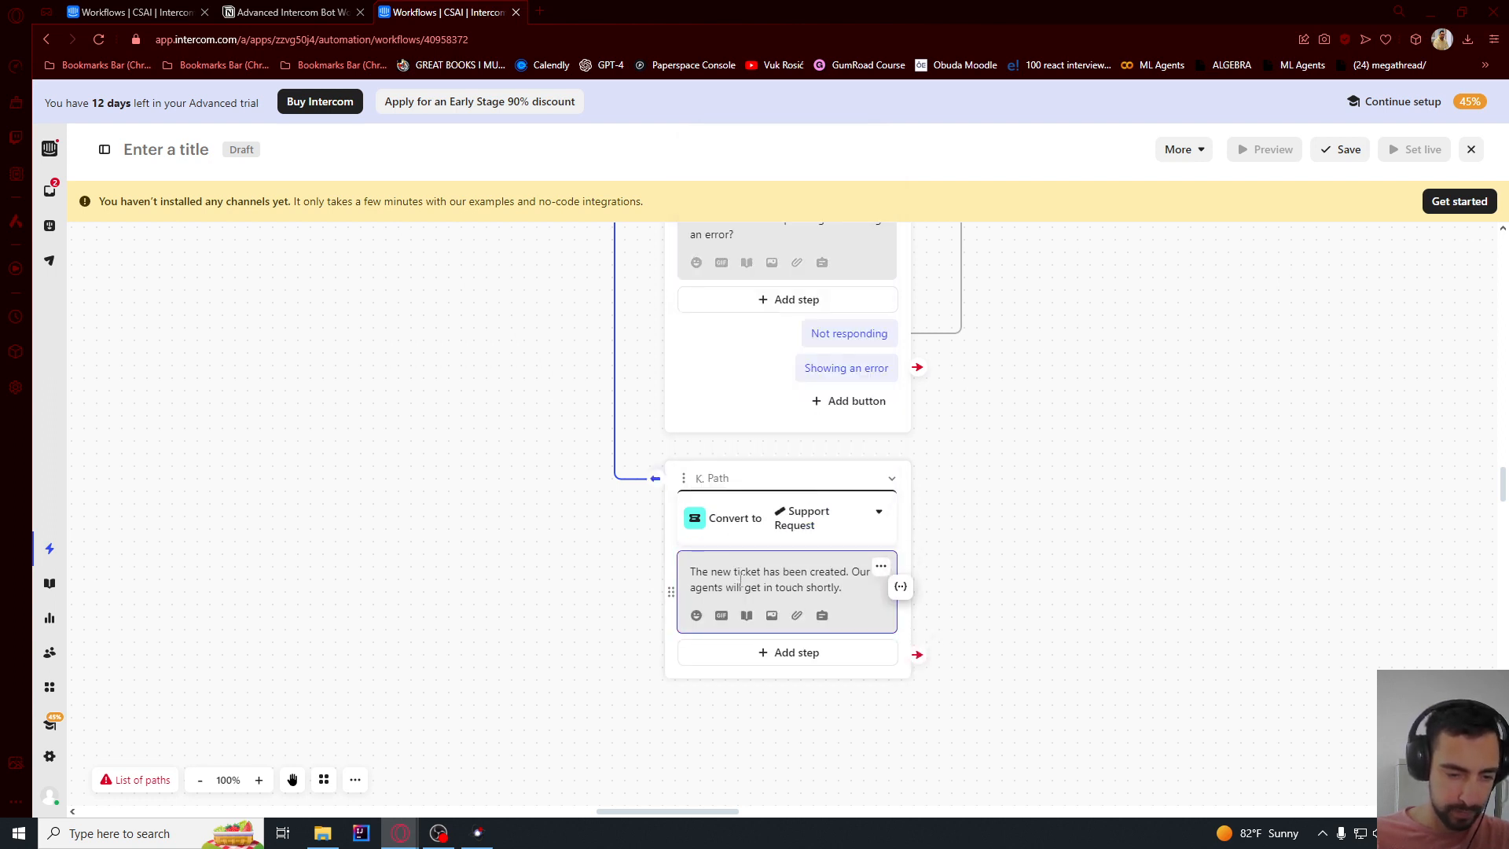
drag(712, 572, 840, 588)
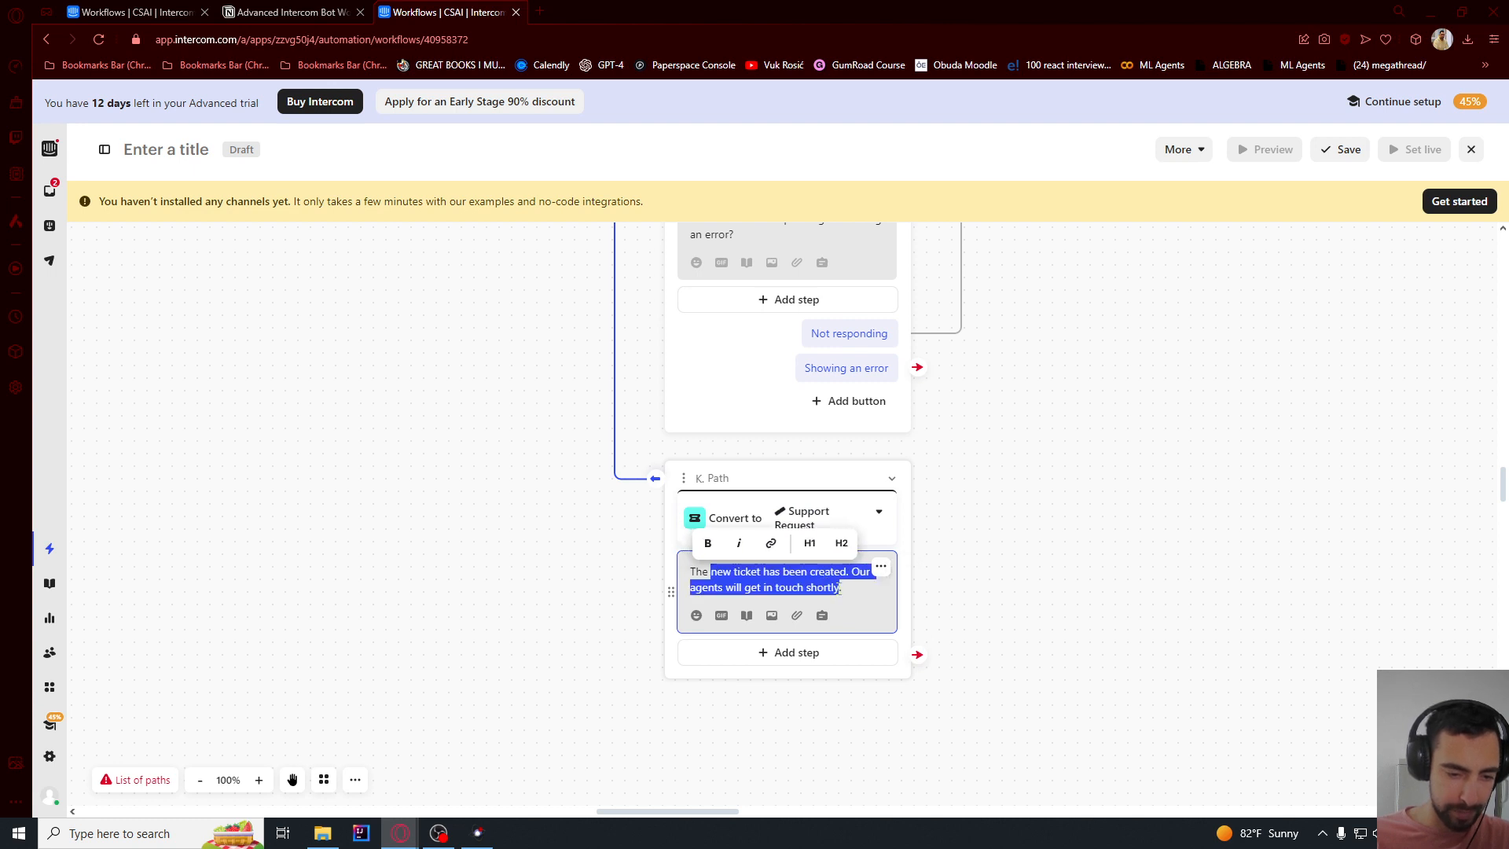
click(854, 594)
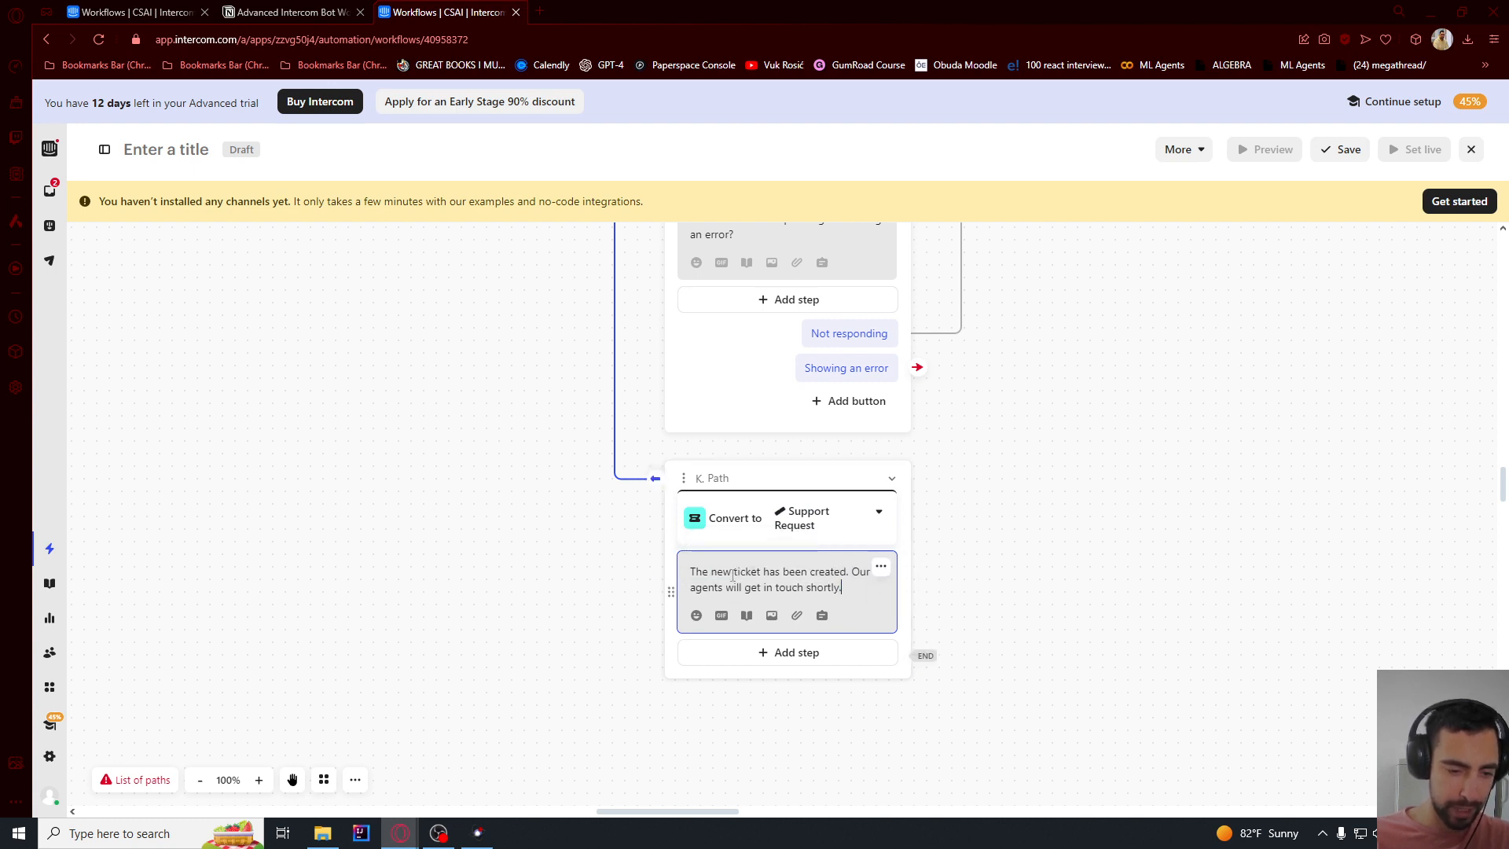
click(734, 572)
double_click(781, 587)
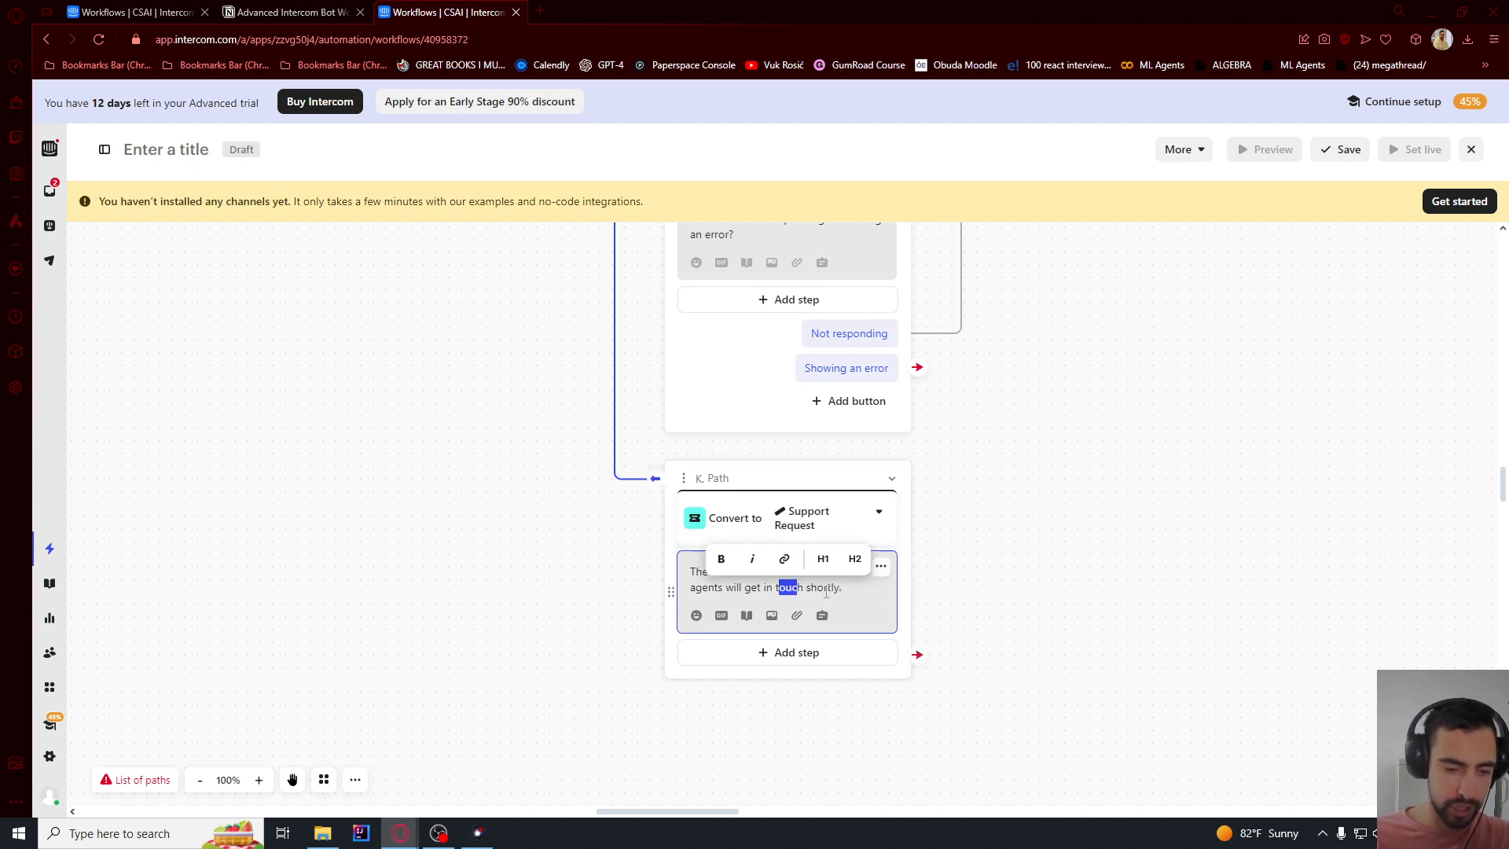
click(825, 588)
click(730, 514)
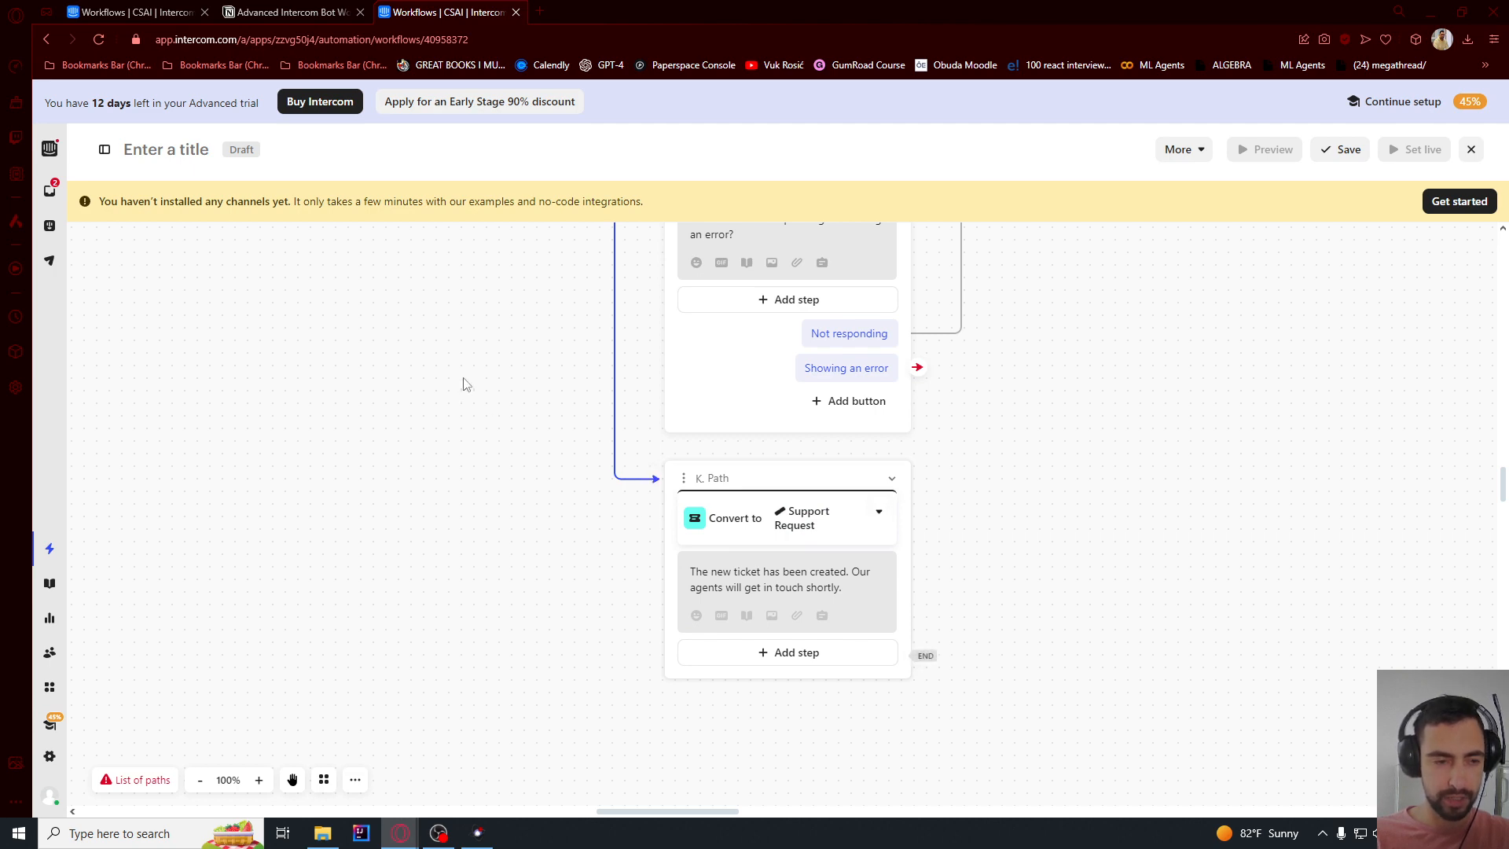
- Save the draft reusable workflow with the new feature and escalation paths
drag(502, 342, 581, 563)
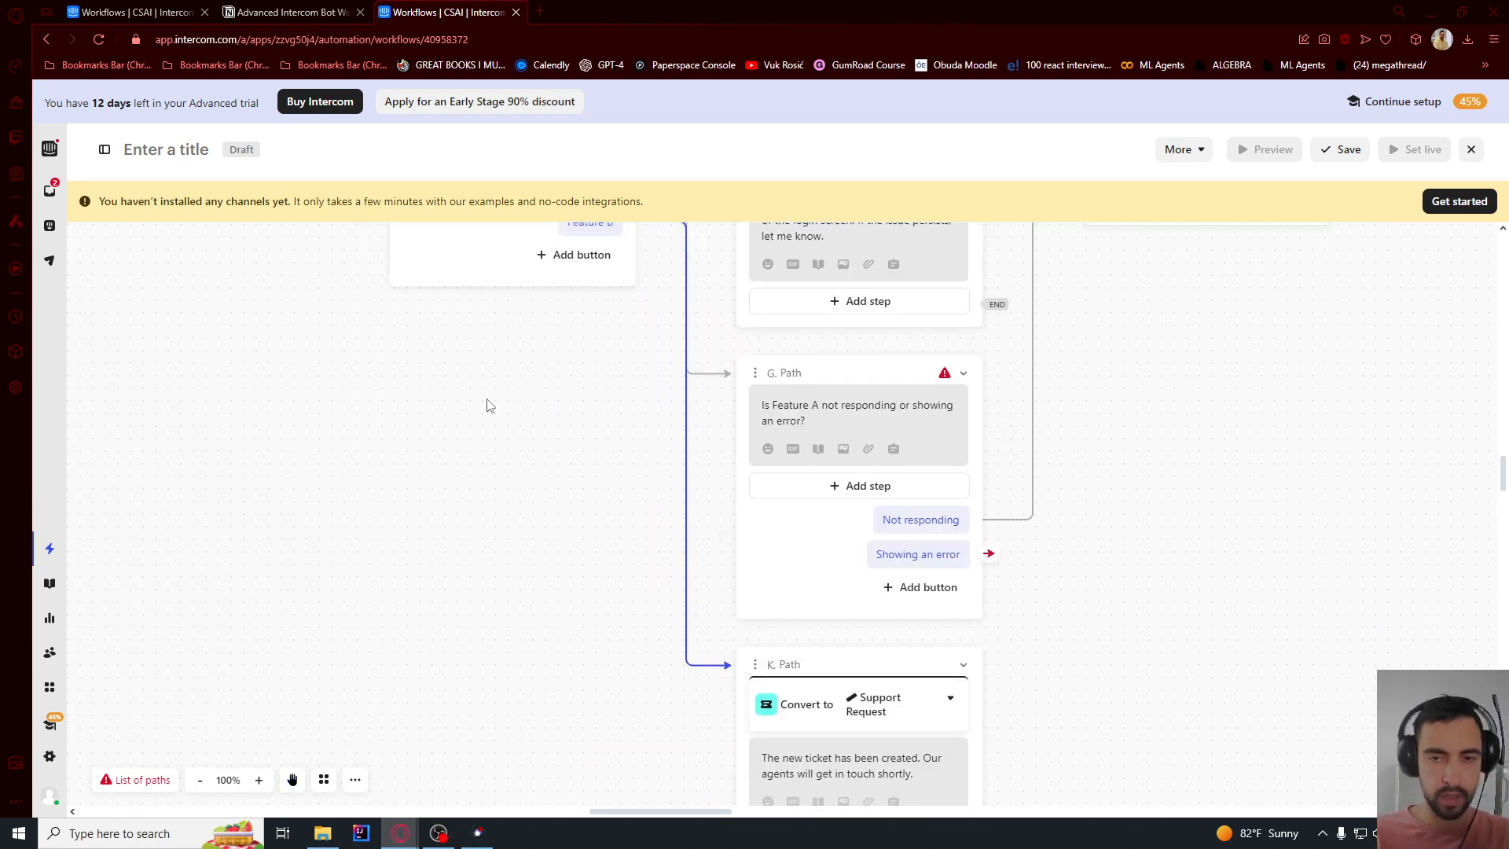
drag(495, 353, 712, 676)
click(1352, 154)
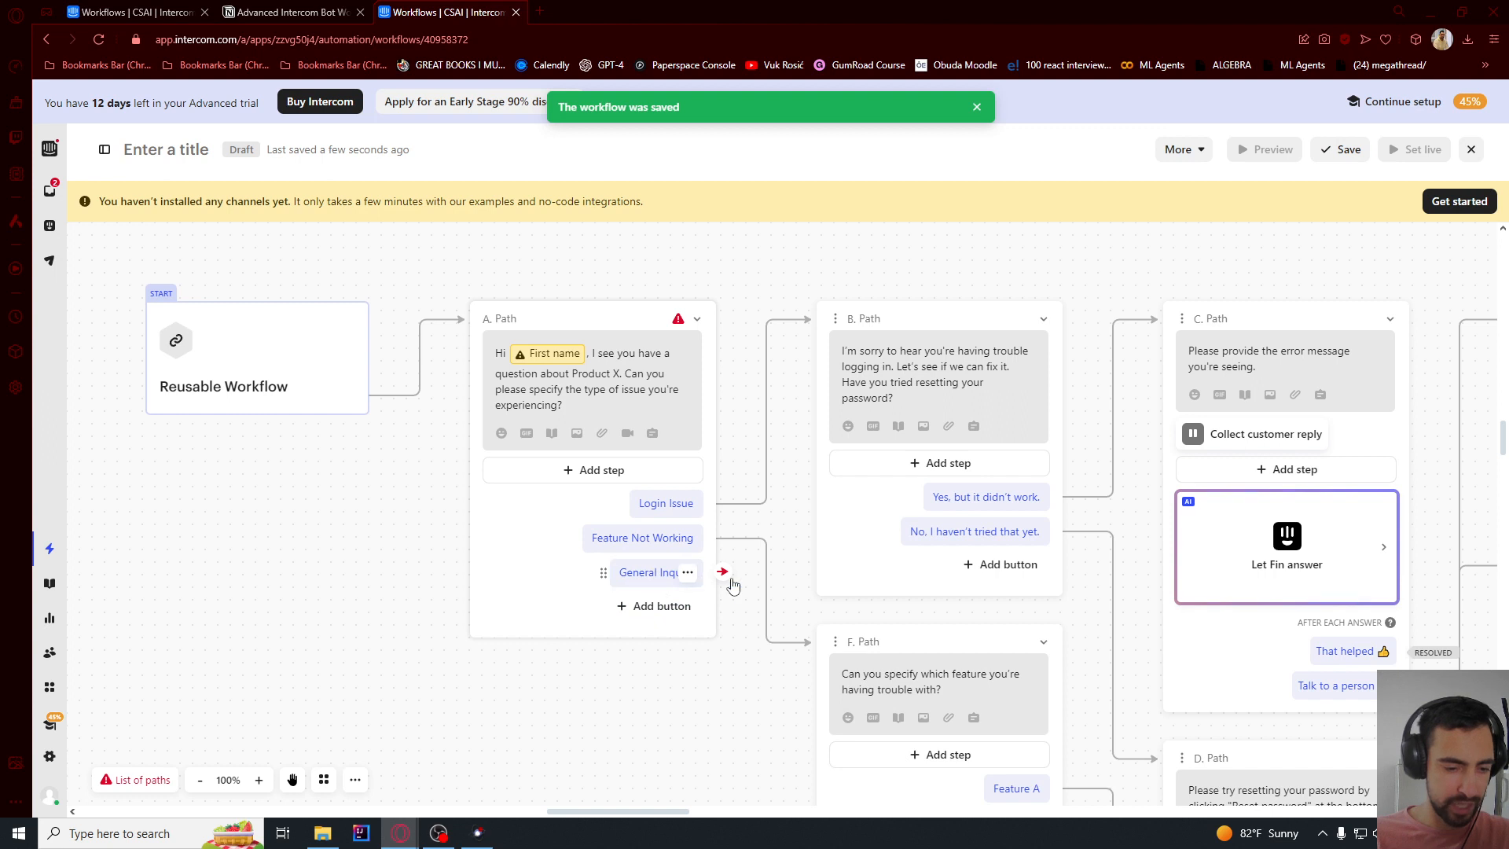
- Create a message path from "General Inquiry" reading "Please describe your inquiry, and I'll do my best to assist you."
drag(725, 573, 734, 336)
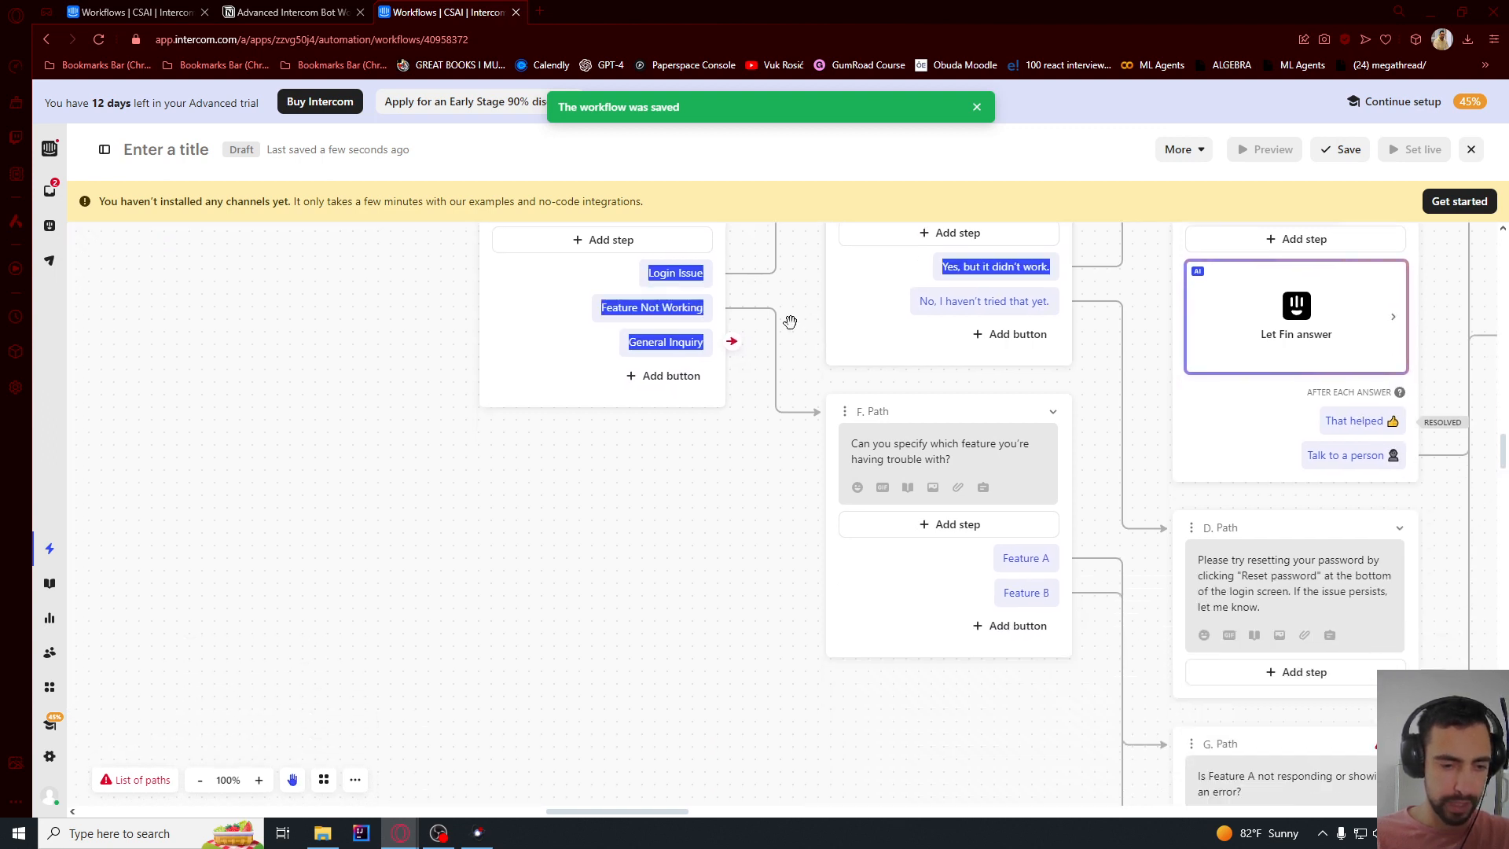
click(734, 337)
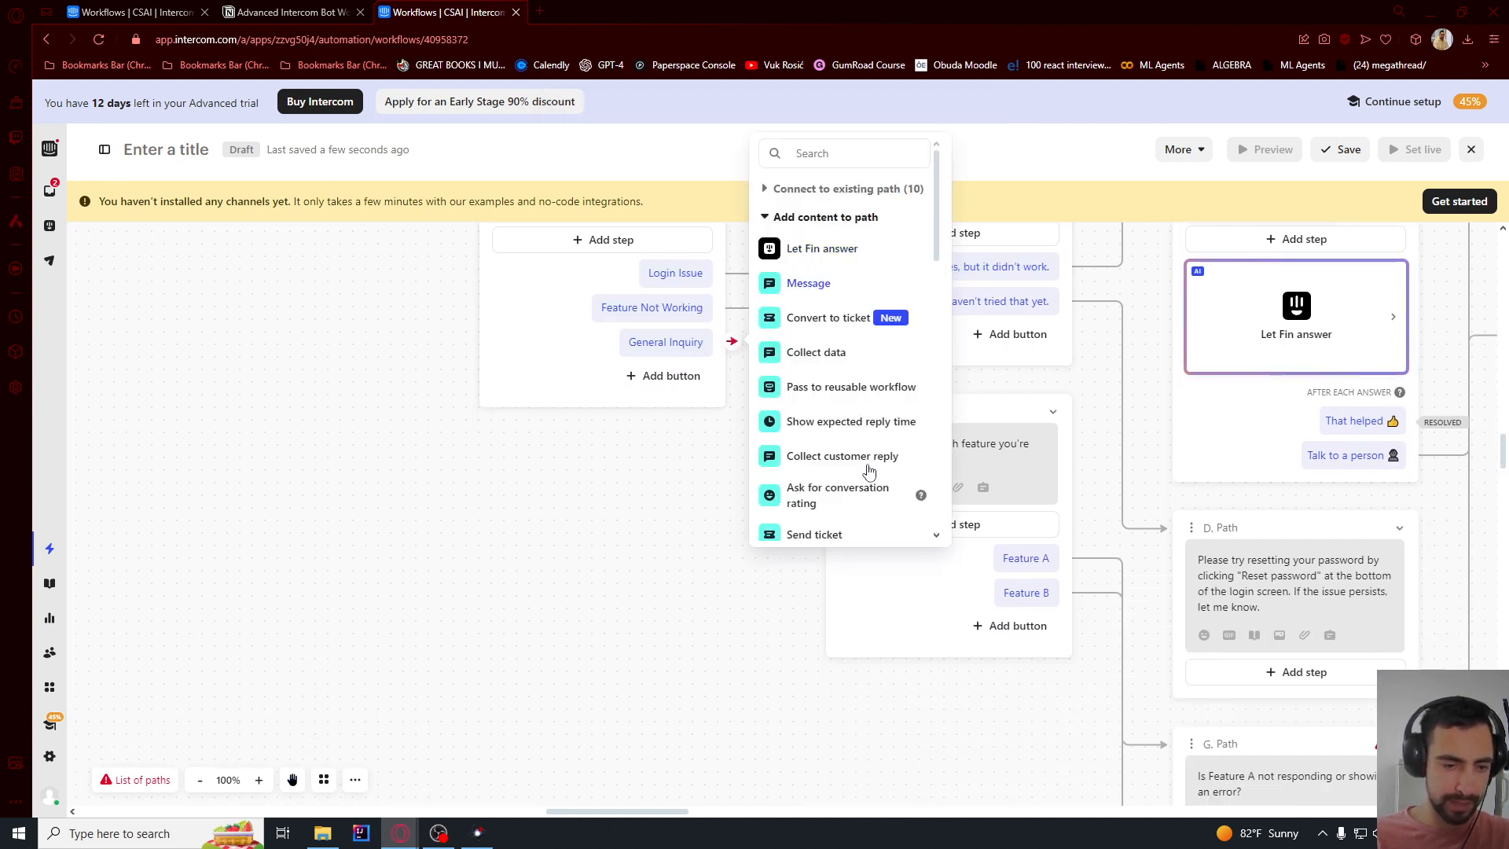
click(869, 468)
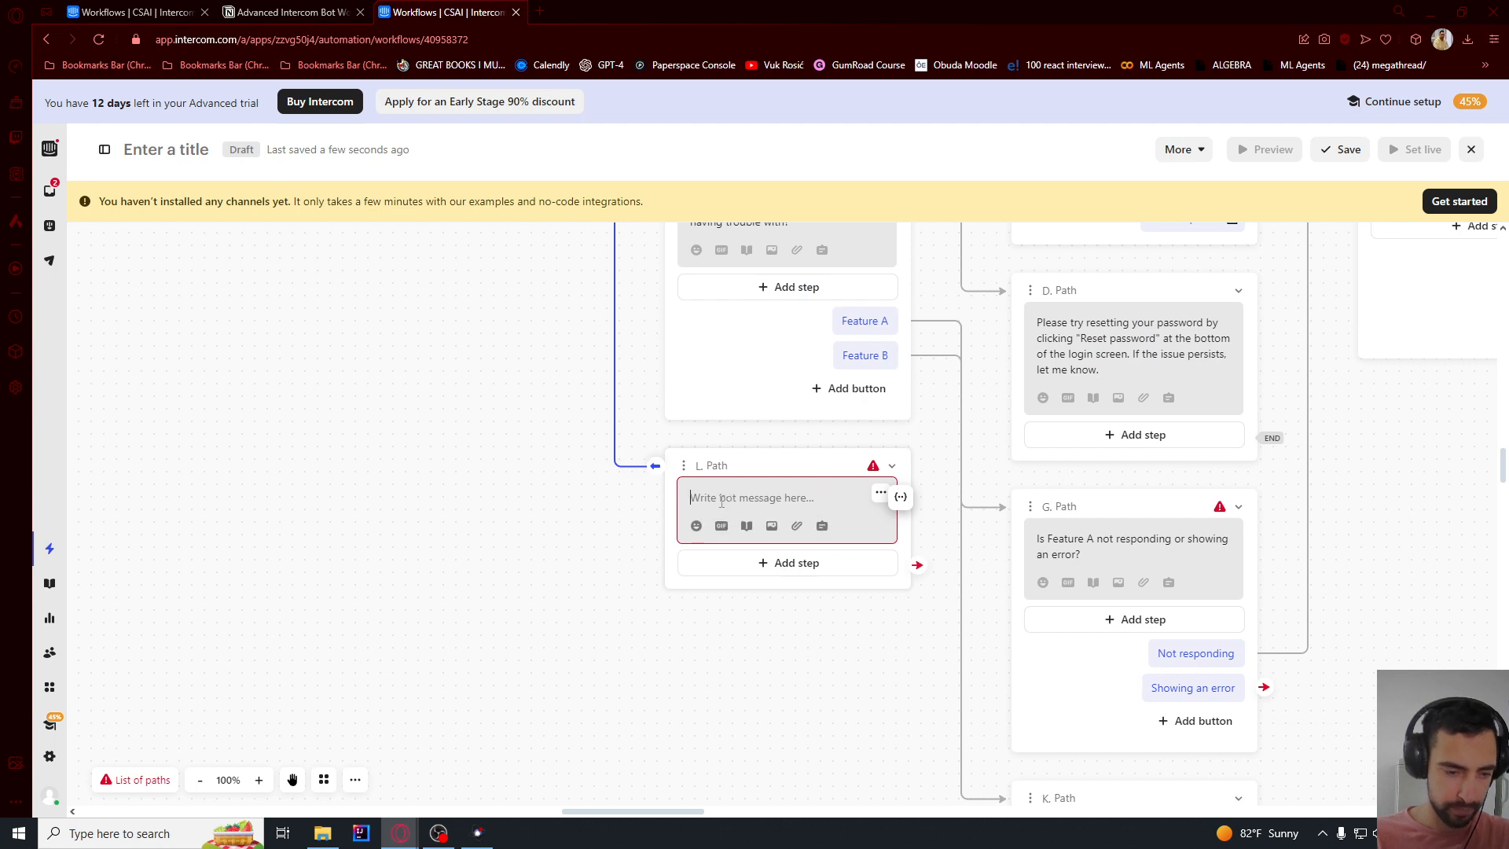
text(Please describe your inquiry, and I'll do my best to assist you.)
drag(805, 503, 803, 514)
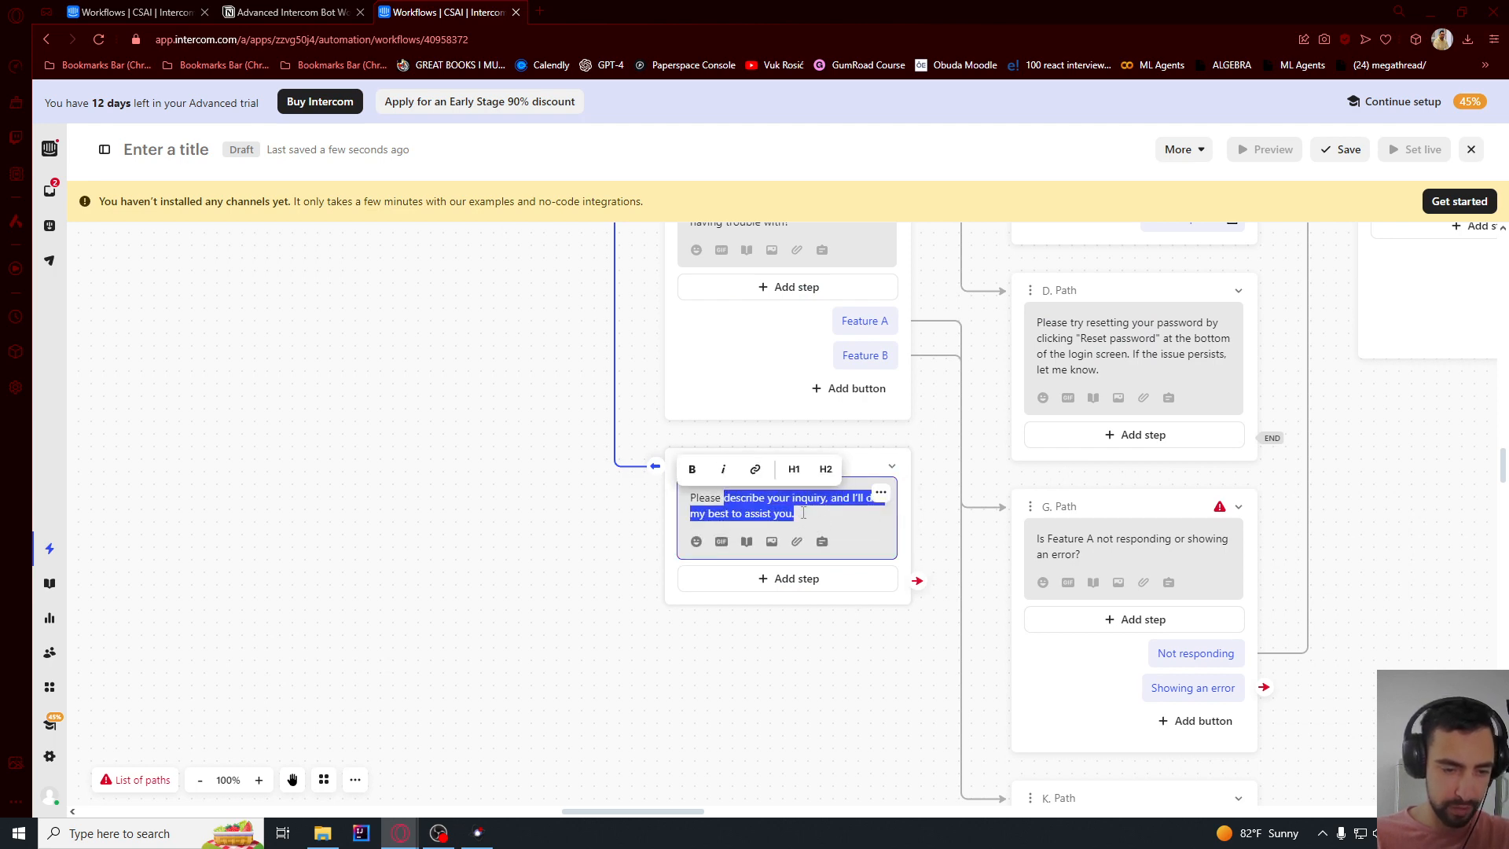
- Add a Let Fin answer step below the inquiry message in path L
click(844, 521)
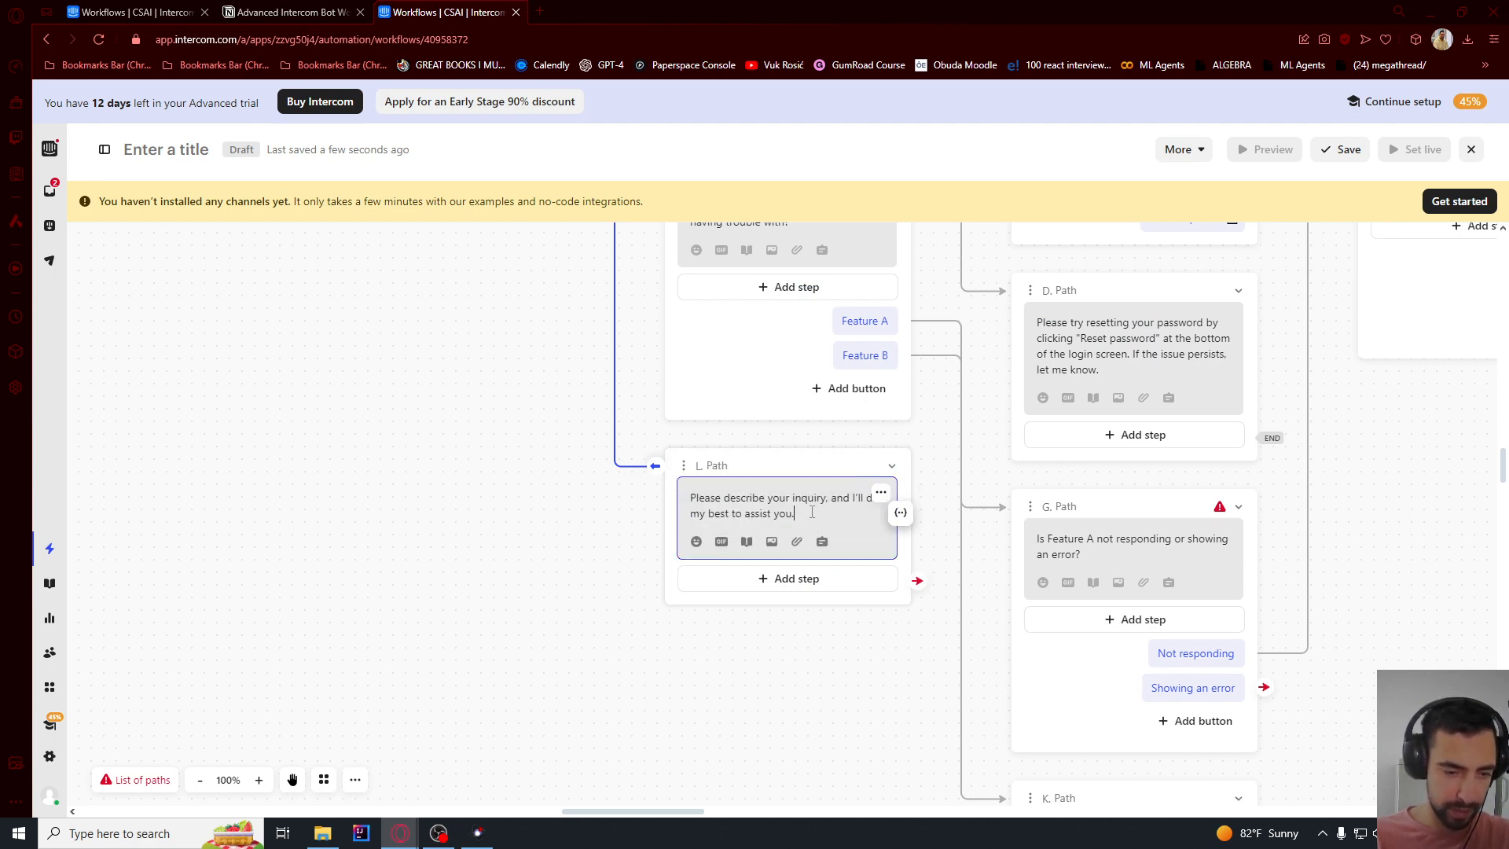
click(794, 578)
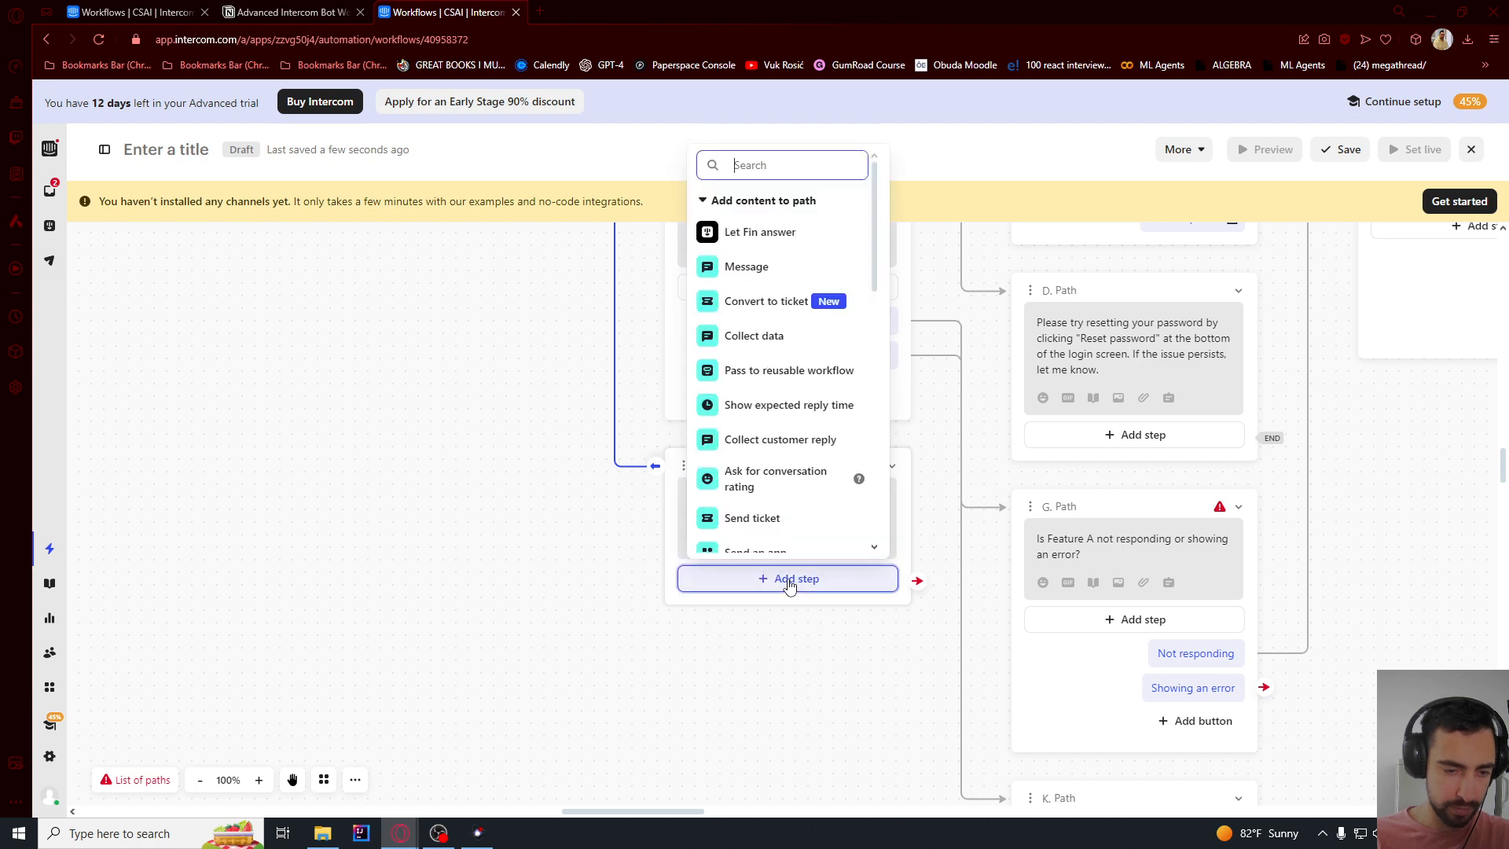
click(759, 233)
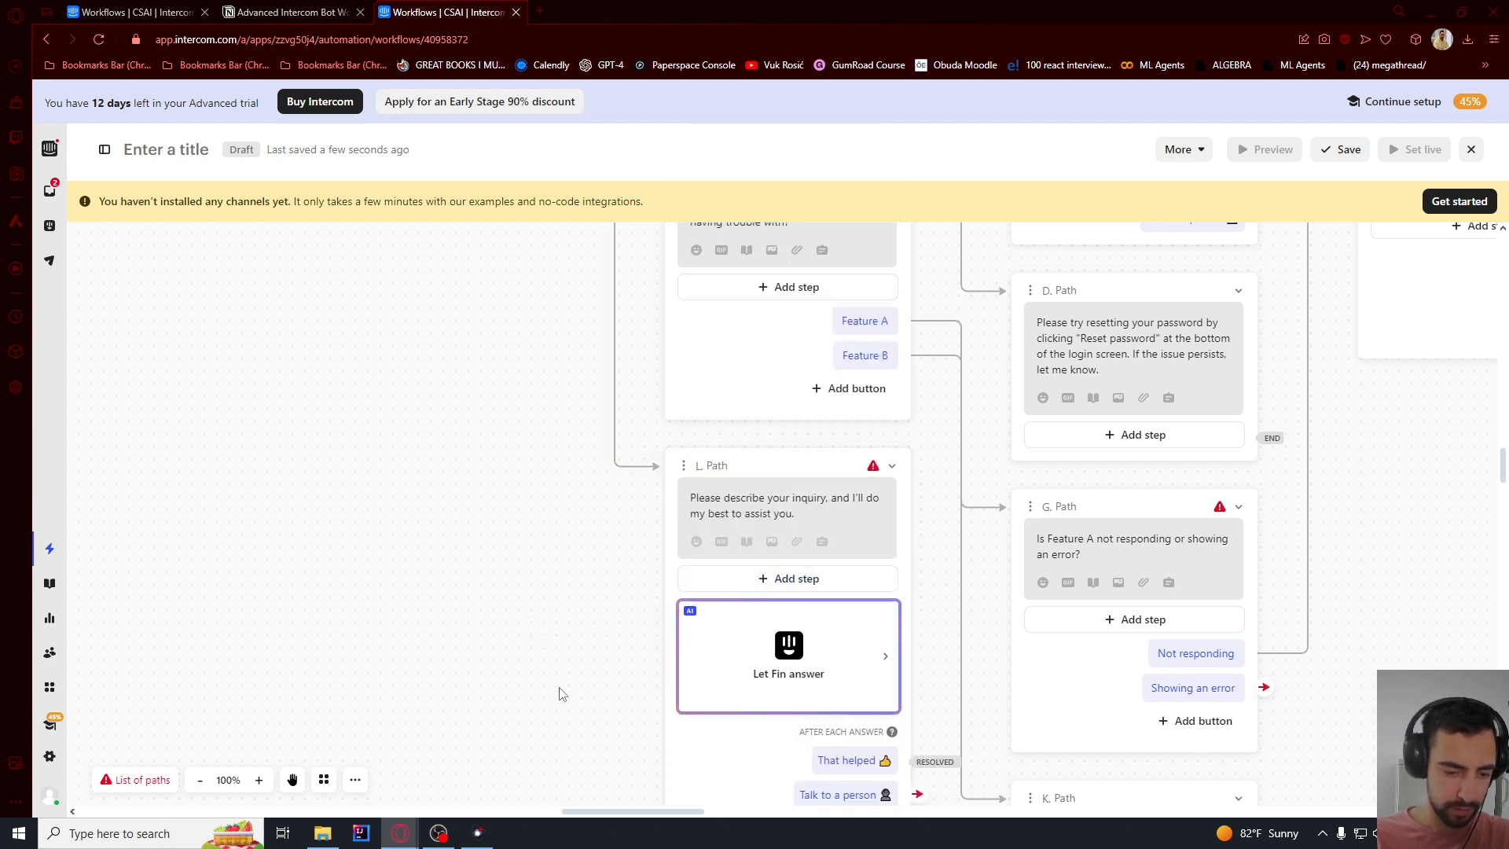
- Create a path from path L's "Talk to a person" option that converts the conversation to a Support Request ticket
drag(561, 693, 398, 296)
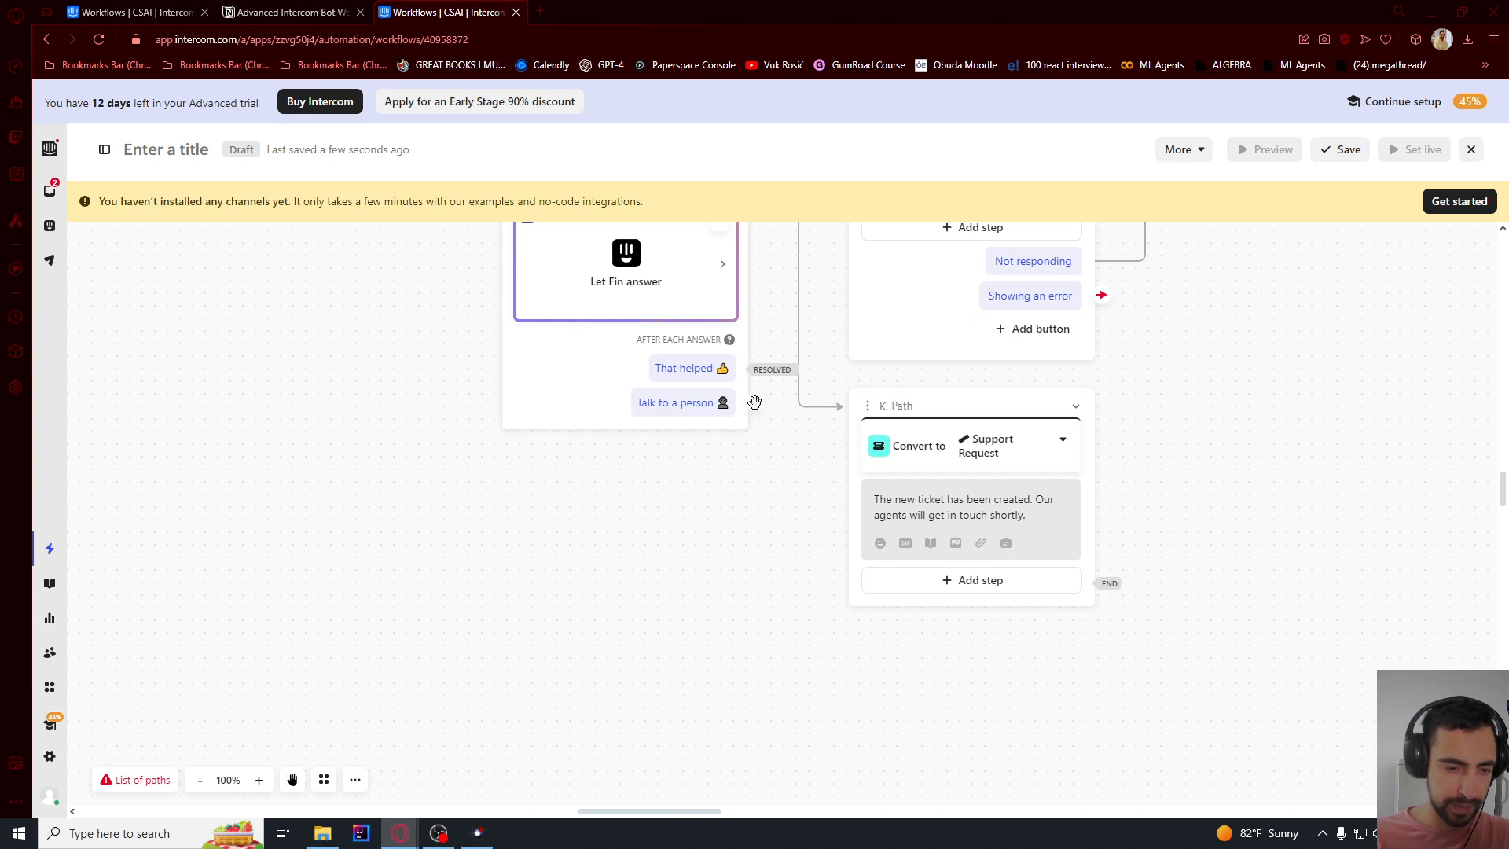
click(754, 402)
click(845, 380)
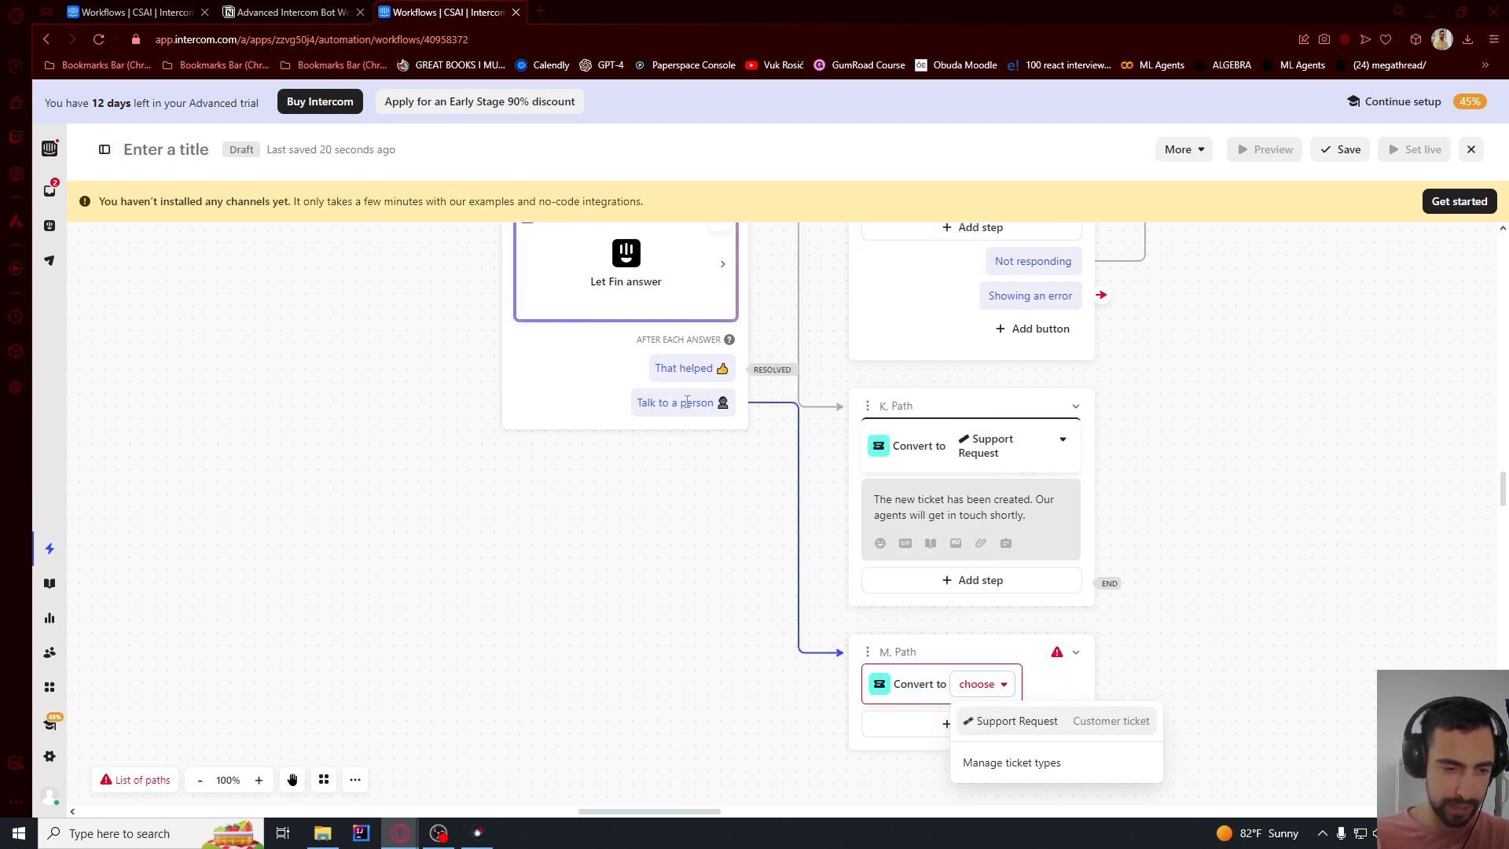
click(1016, 721)
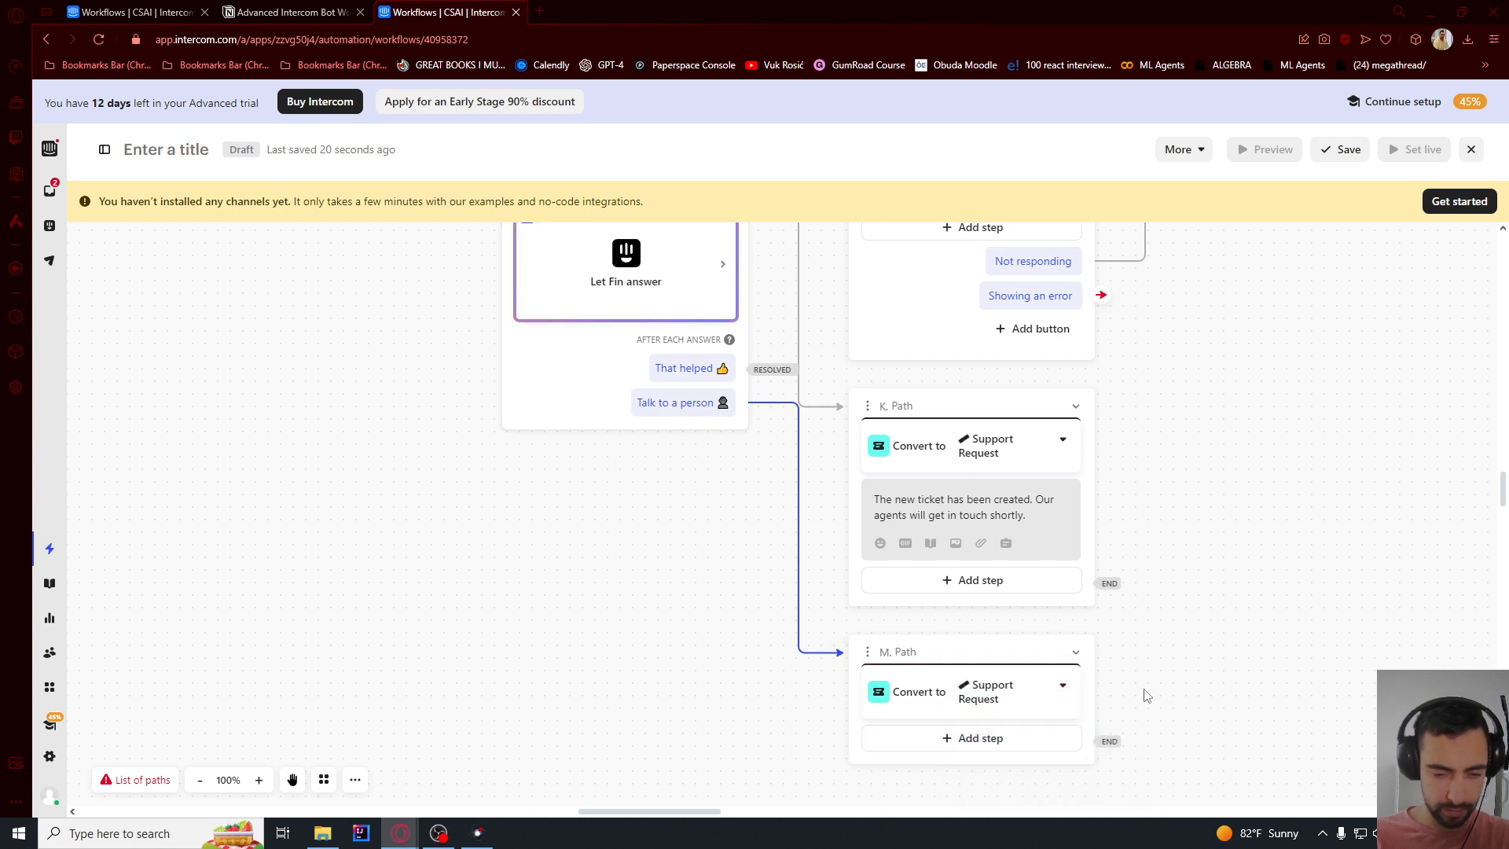
- Add a message below the ticket conversion in path M reading "The new ticket has been created. Our agents will get in touch shortly."
scroll(1191, 606, down, 2)
click(948, 574)
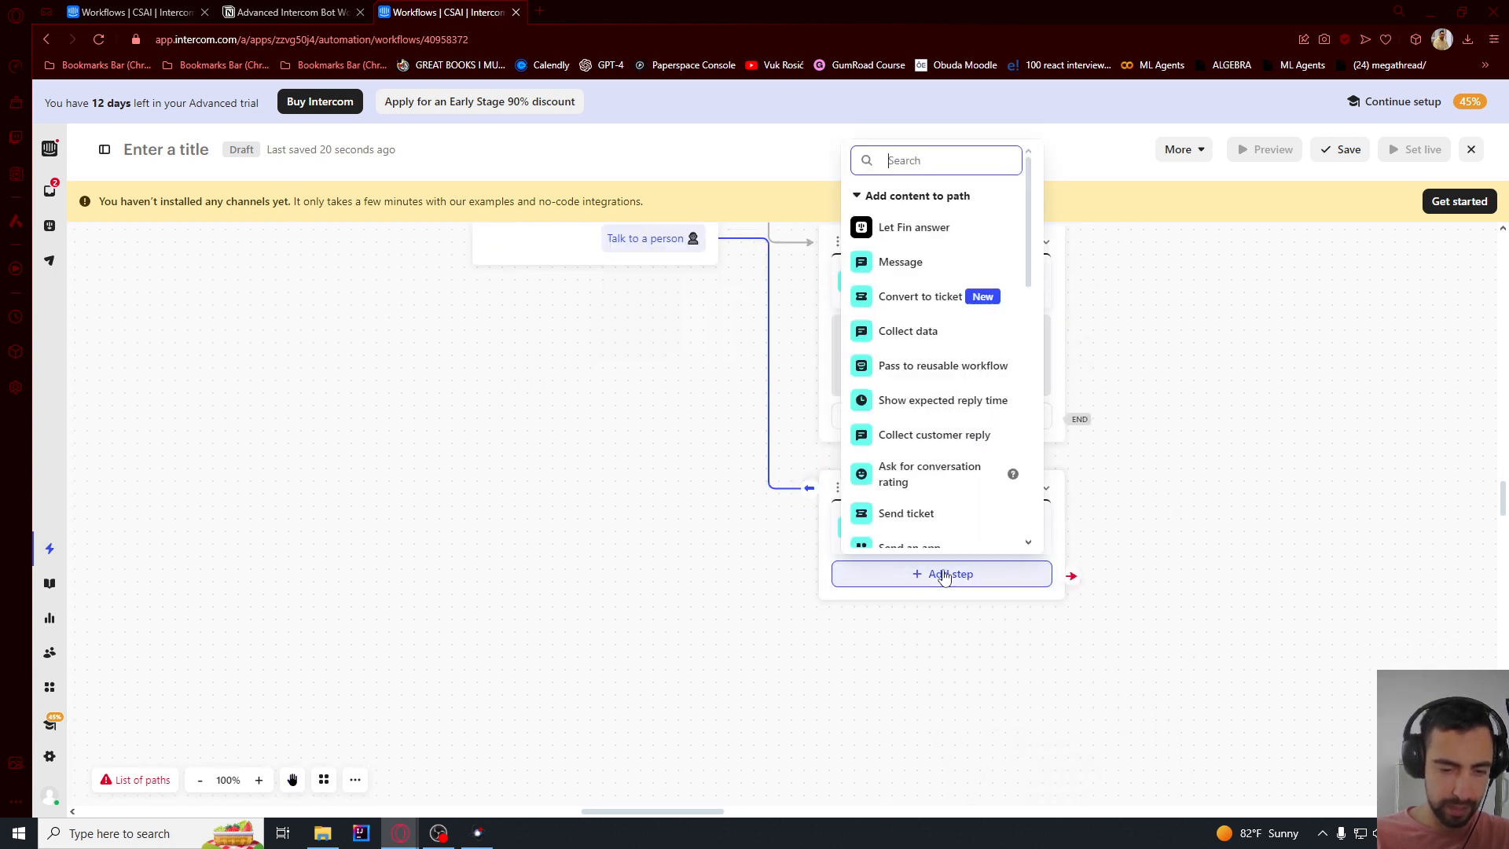
click(887, 270)
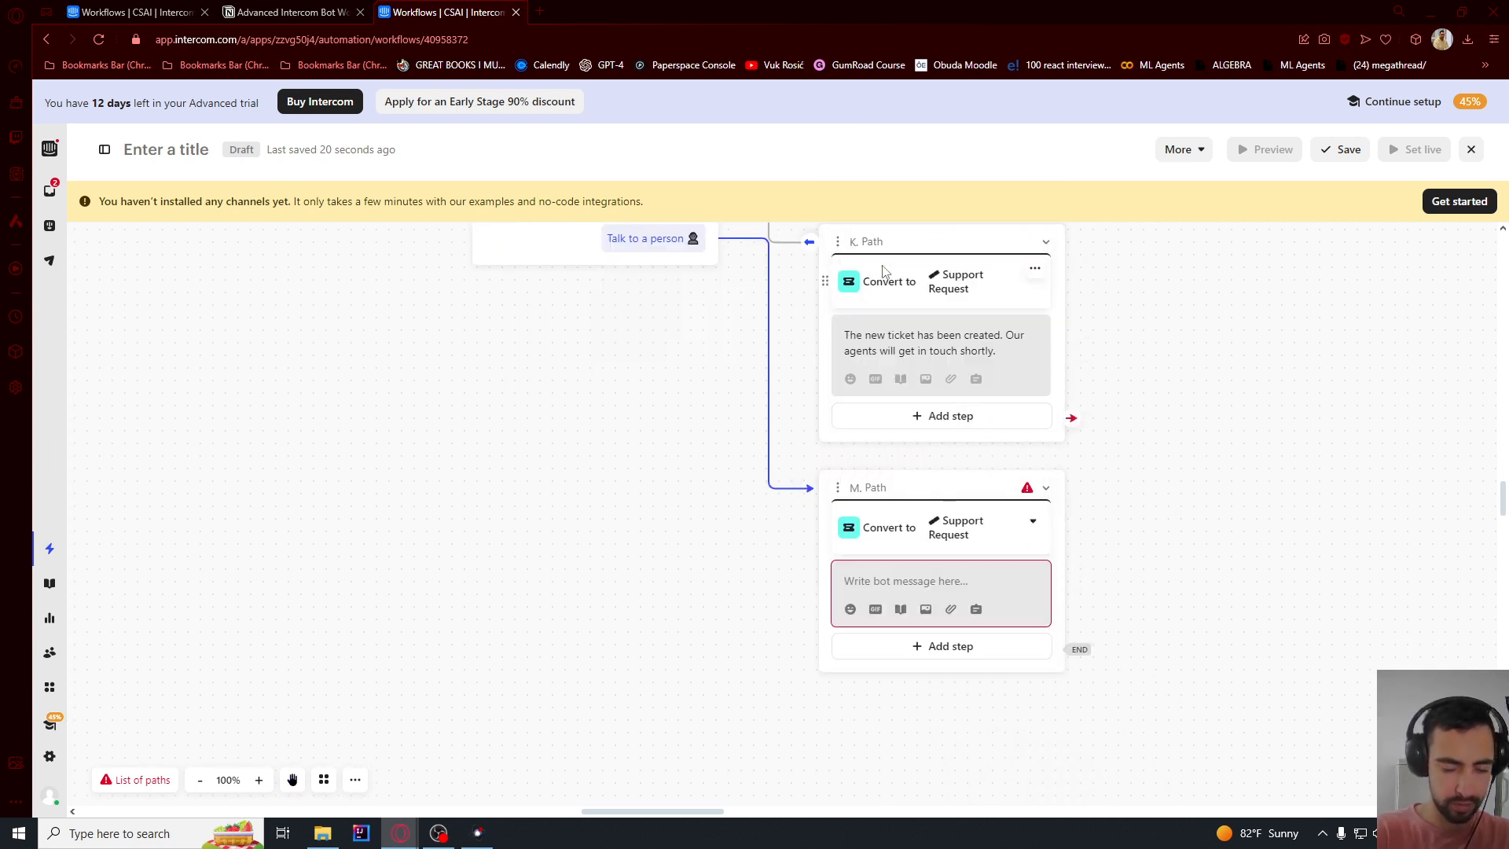
click(885, 581)
text(The new ticket has been created. Our agents will get in touch shortly.)
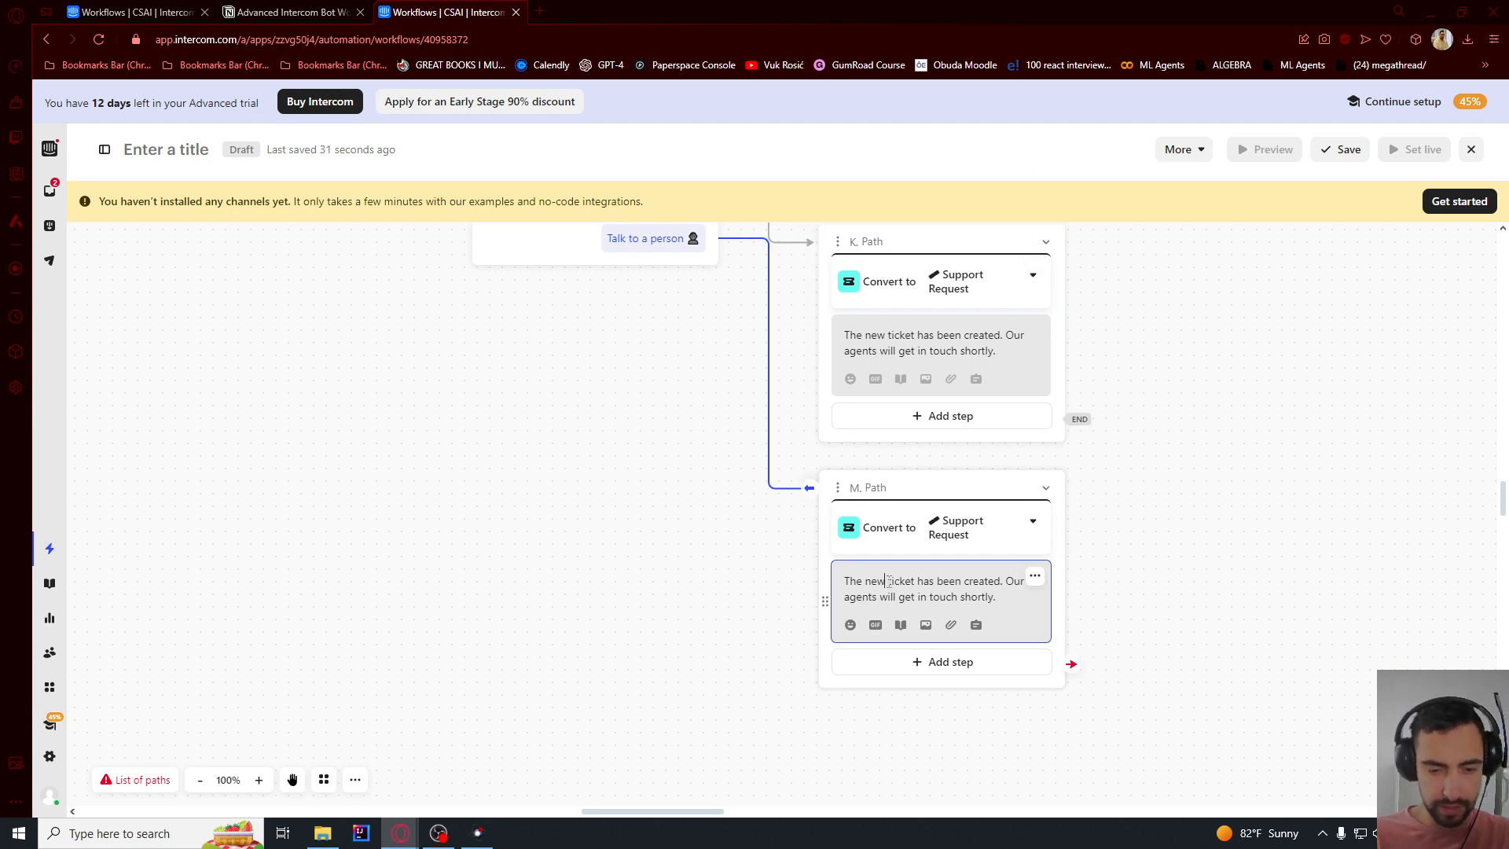
drag(889, 581, 1037, 599)
click(1049, 591)
click(1171, 572)
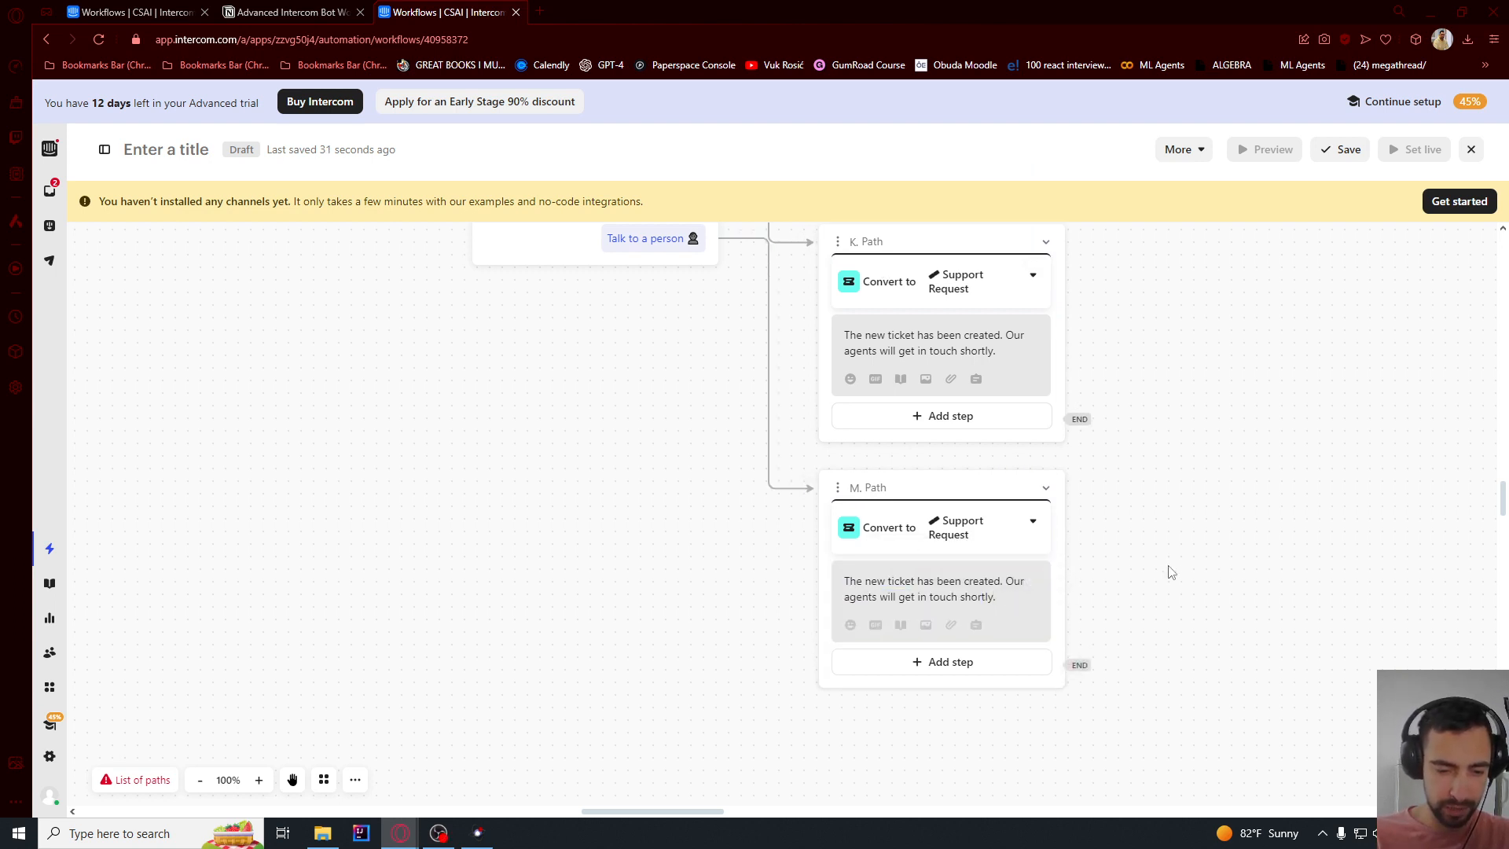
- Review the login, feature and general inquiry branches on the canvas for buttons that still lack a connected path
scroll(1164, 578, up, 2)
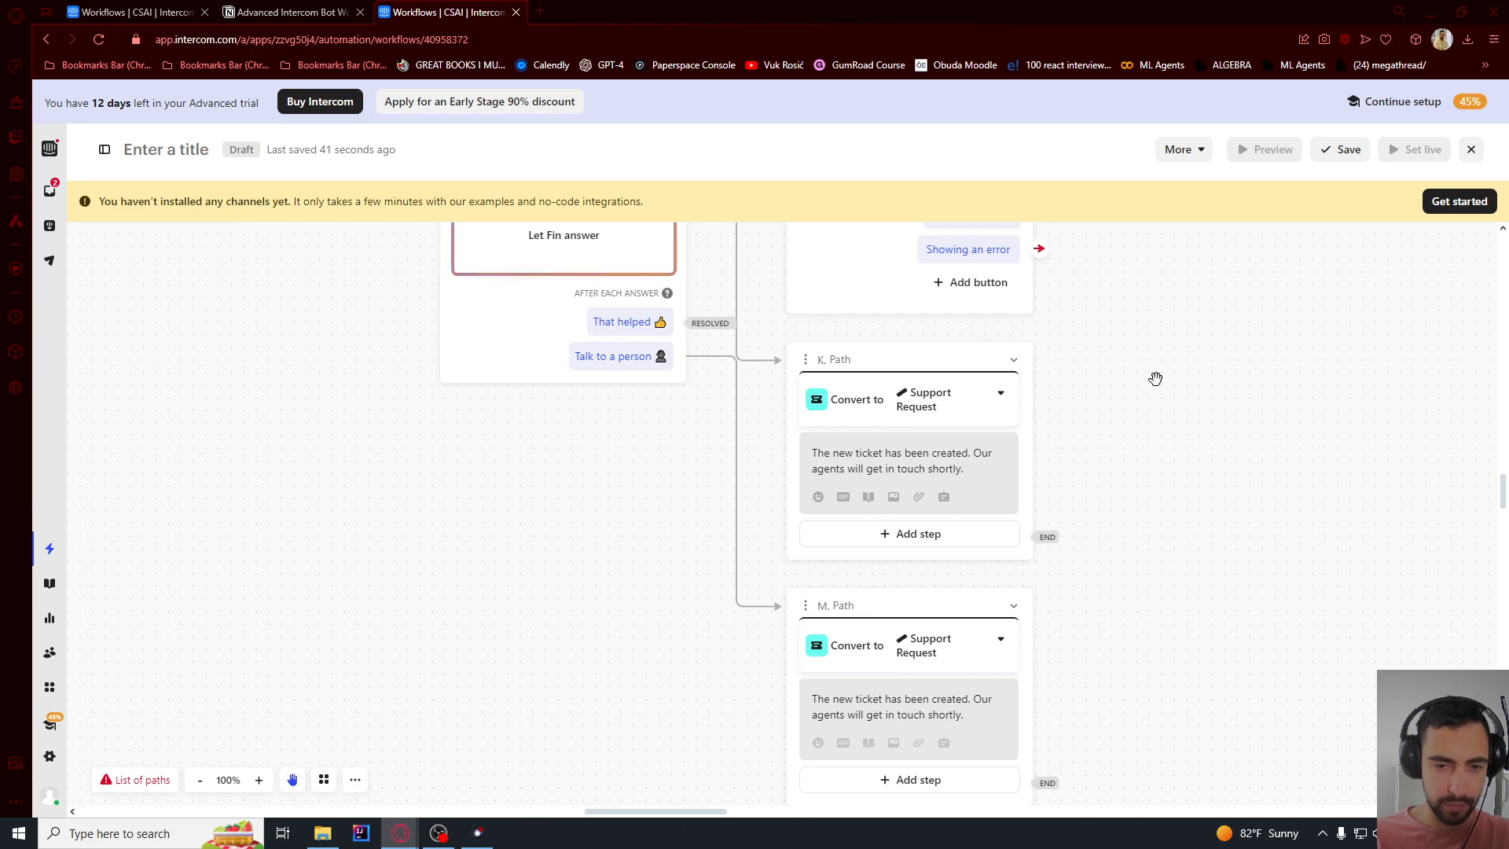
drag(1153, 377, 1014, 623)
scroll(1025, 549, up, 3)
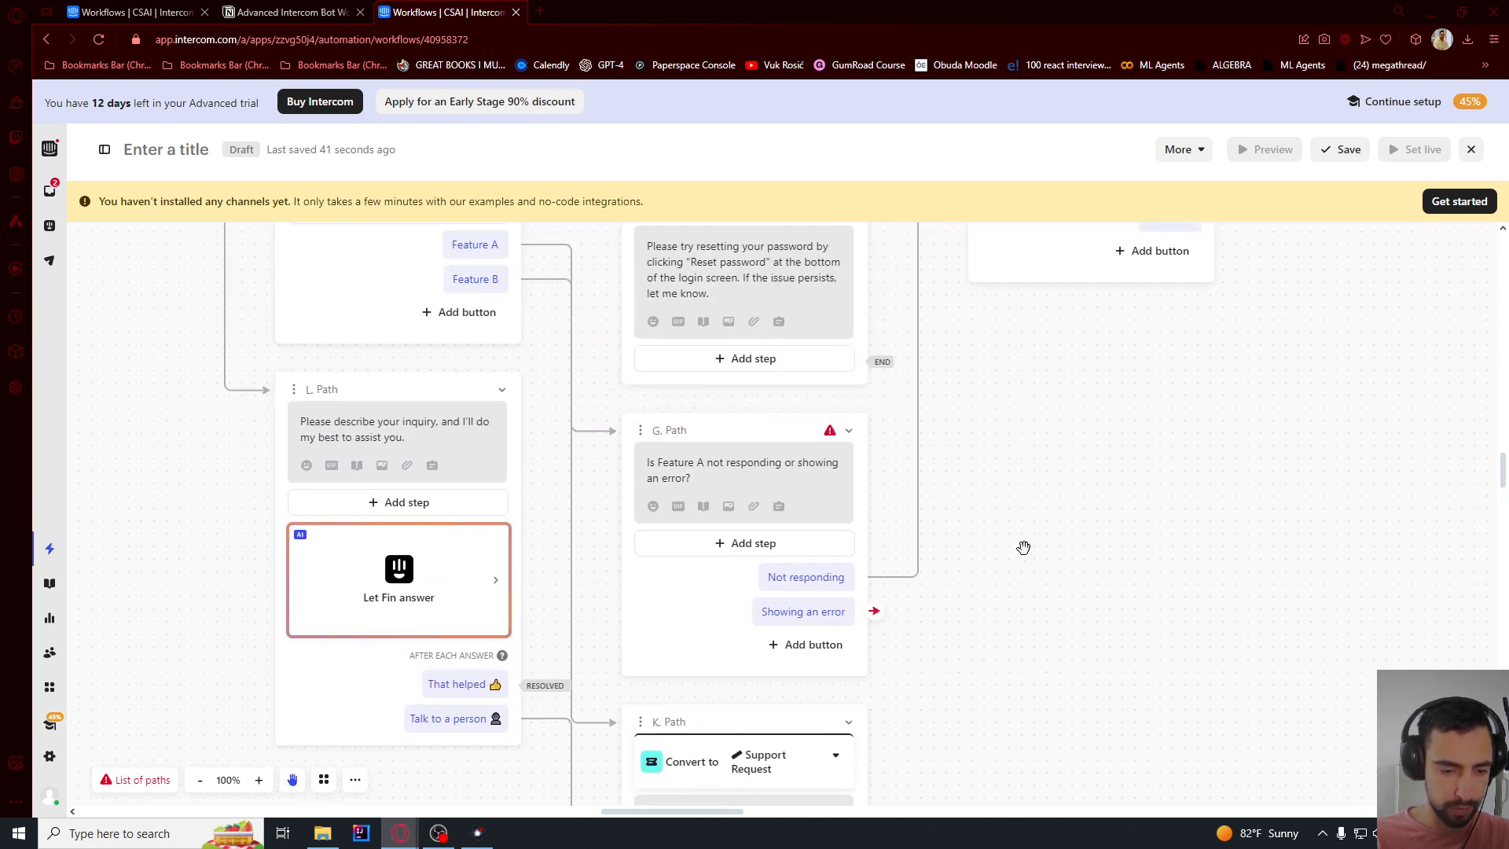
scroll(1045, 561, up, 8)
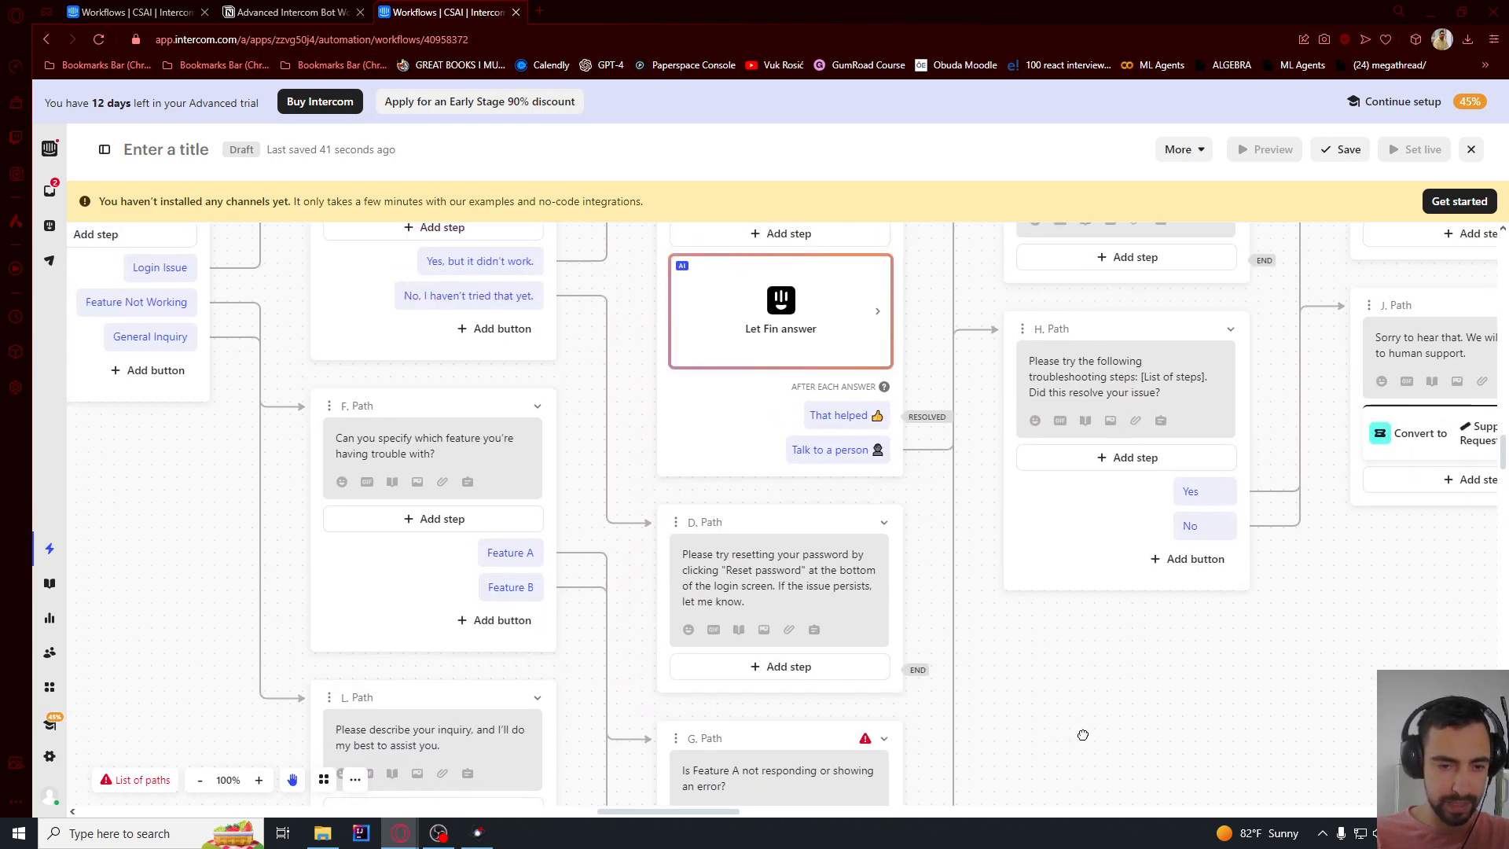
scroll(904, 610, down, 8)
click(850, 620)
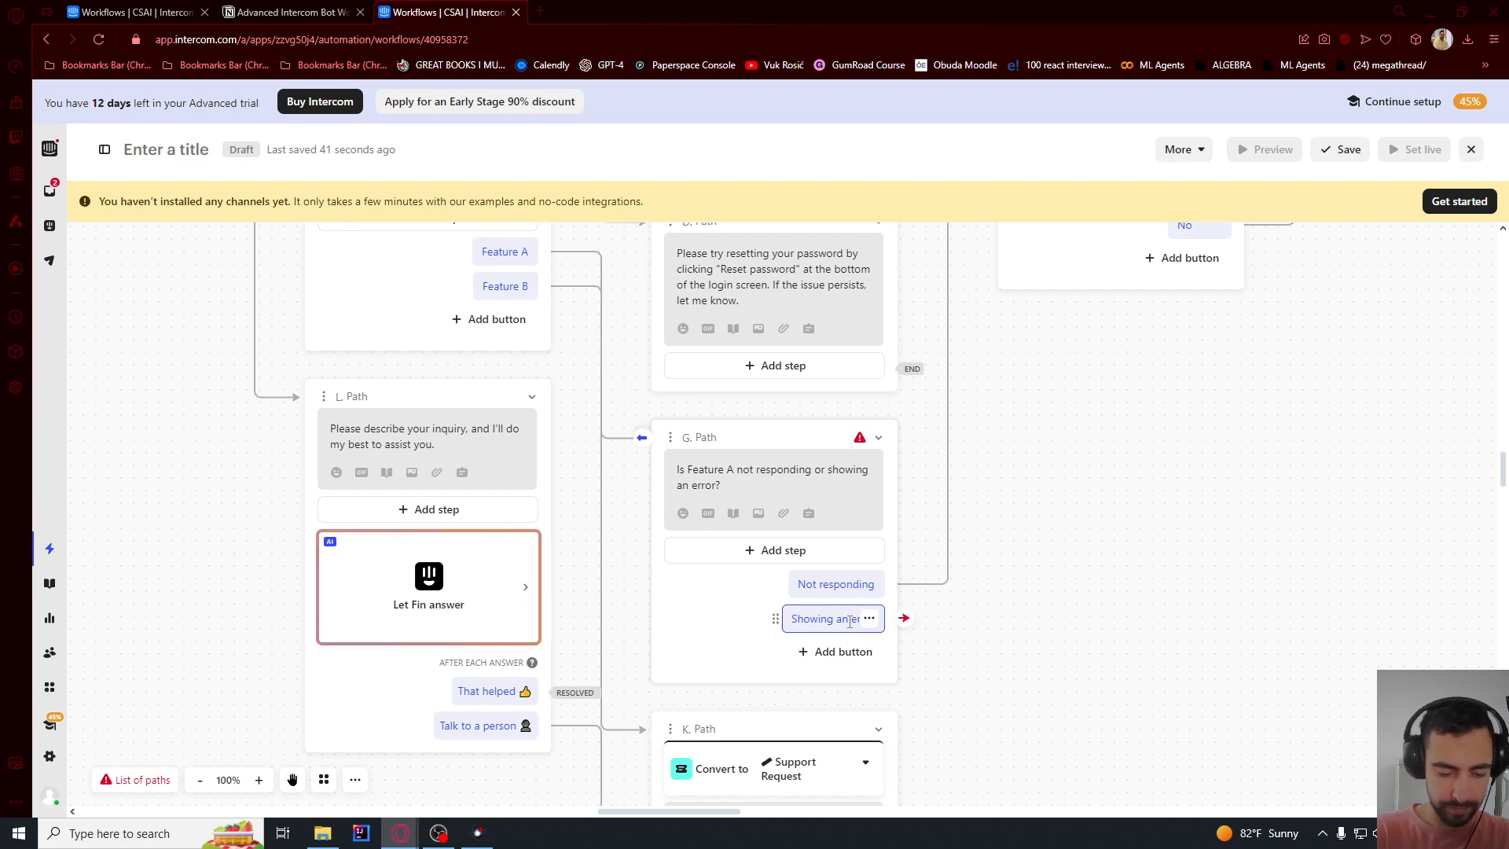
drag(1010, 612, 859, 754)
drag(962, 582, 903, 801)
drag(1124, 724, 1128, 808)
drag(1125, 757, 1157, 351)
drag(1000, 576, 1069, 453)
drag(1045, 529, 1015, 616)
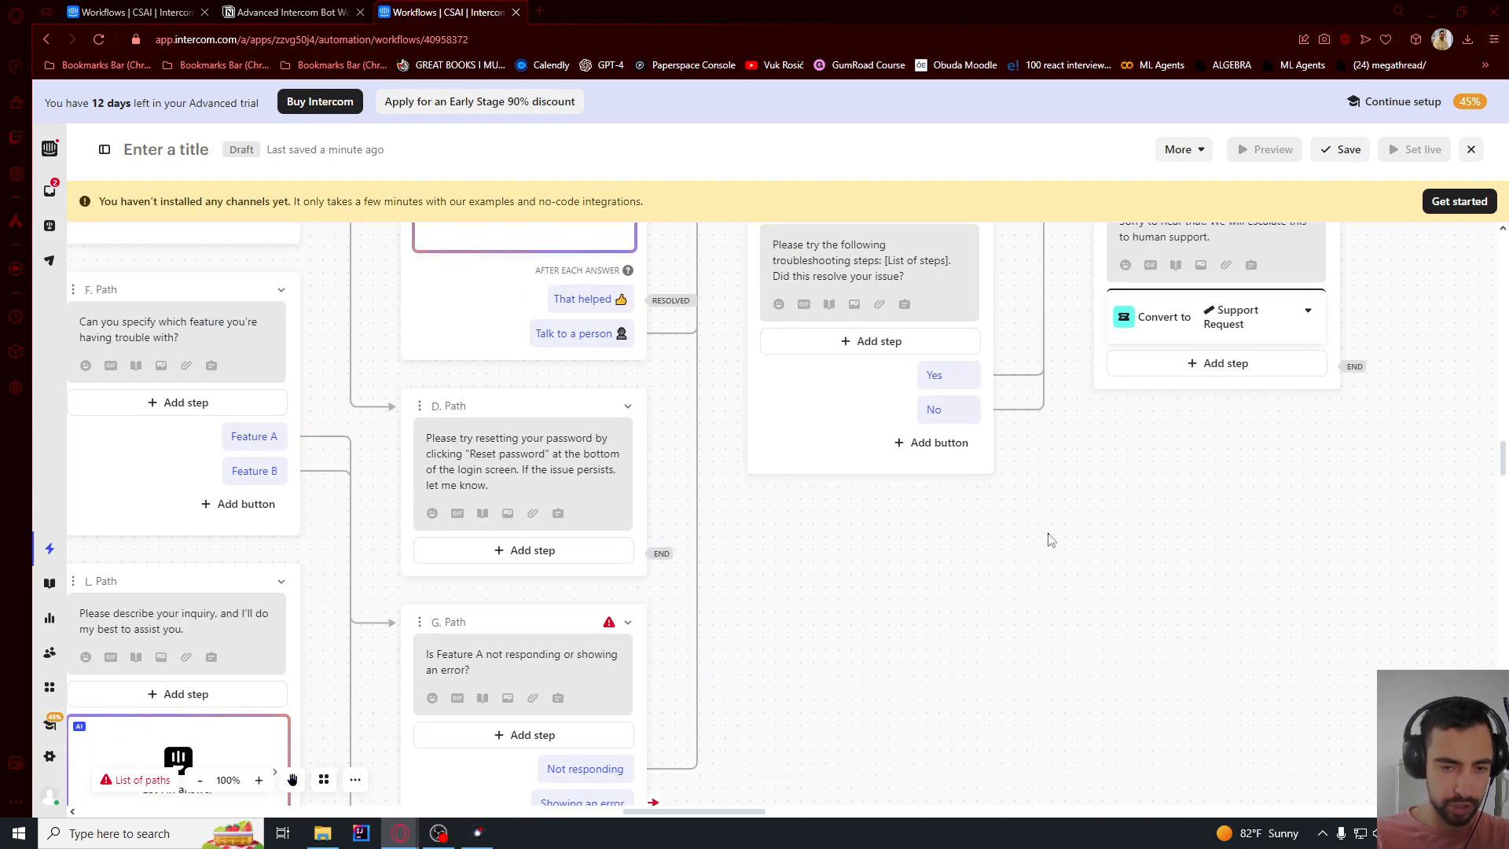
drag(822, 576, 887, 481)
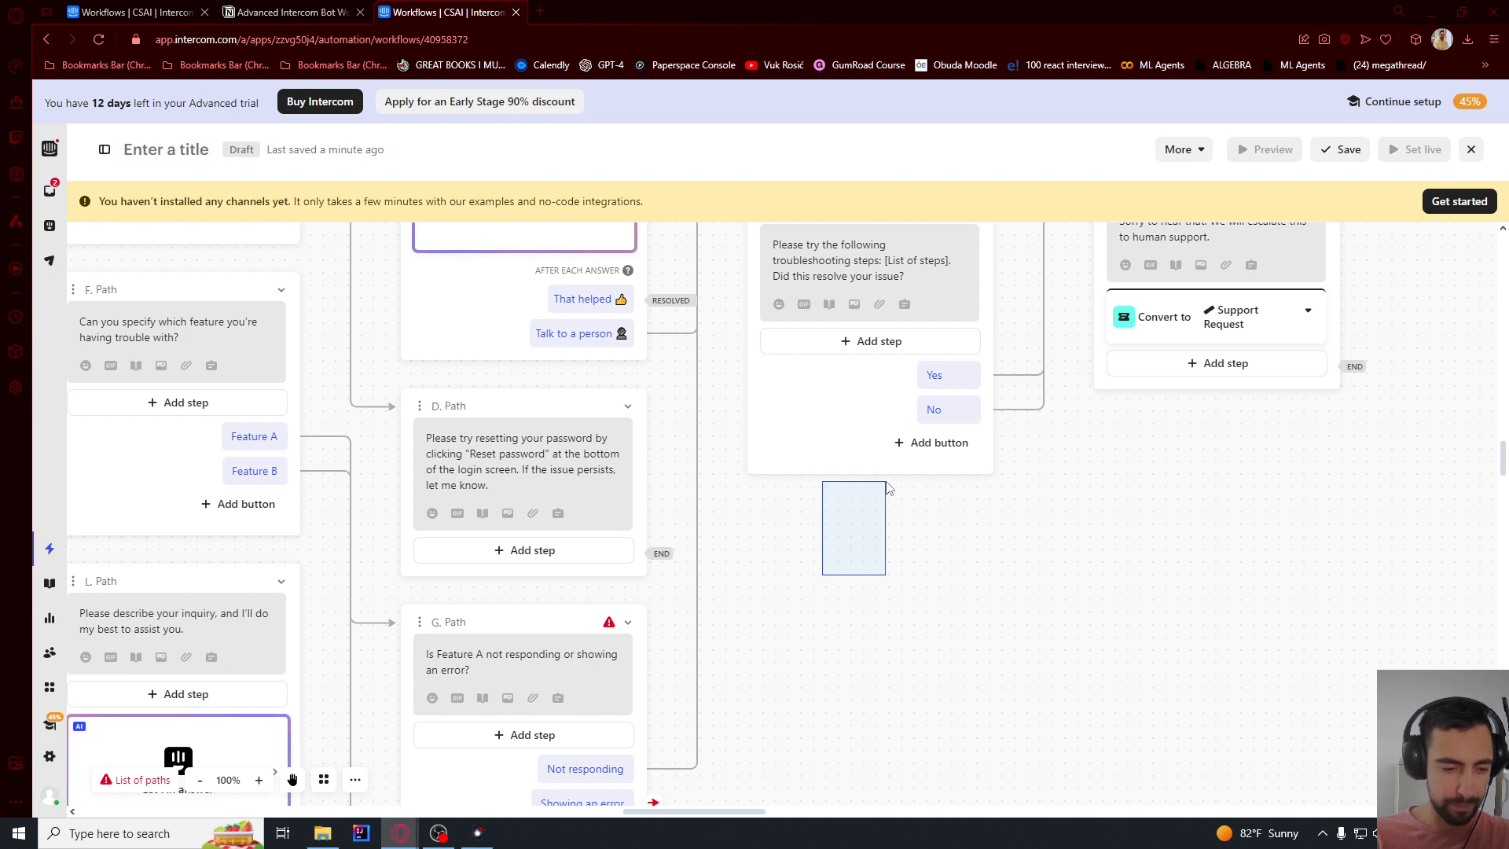
key(space)
drag(822, 627, 872, 421)
- Create a message path from the "Showing an error" button reading "Please provide the error code/message you're seeing."
click(704, 598)
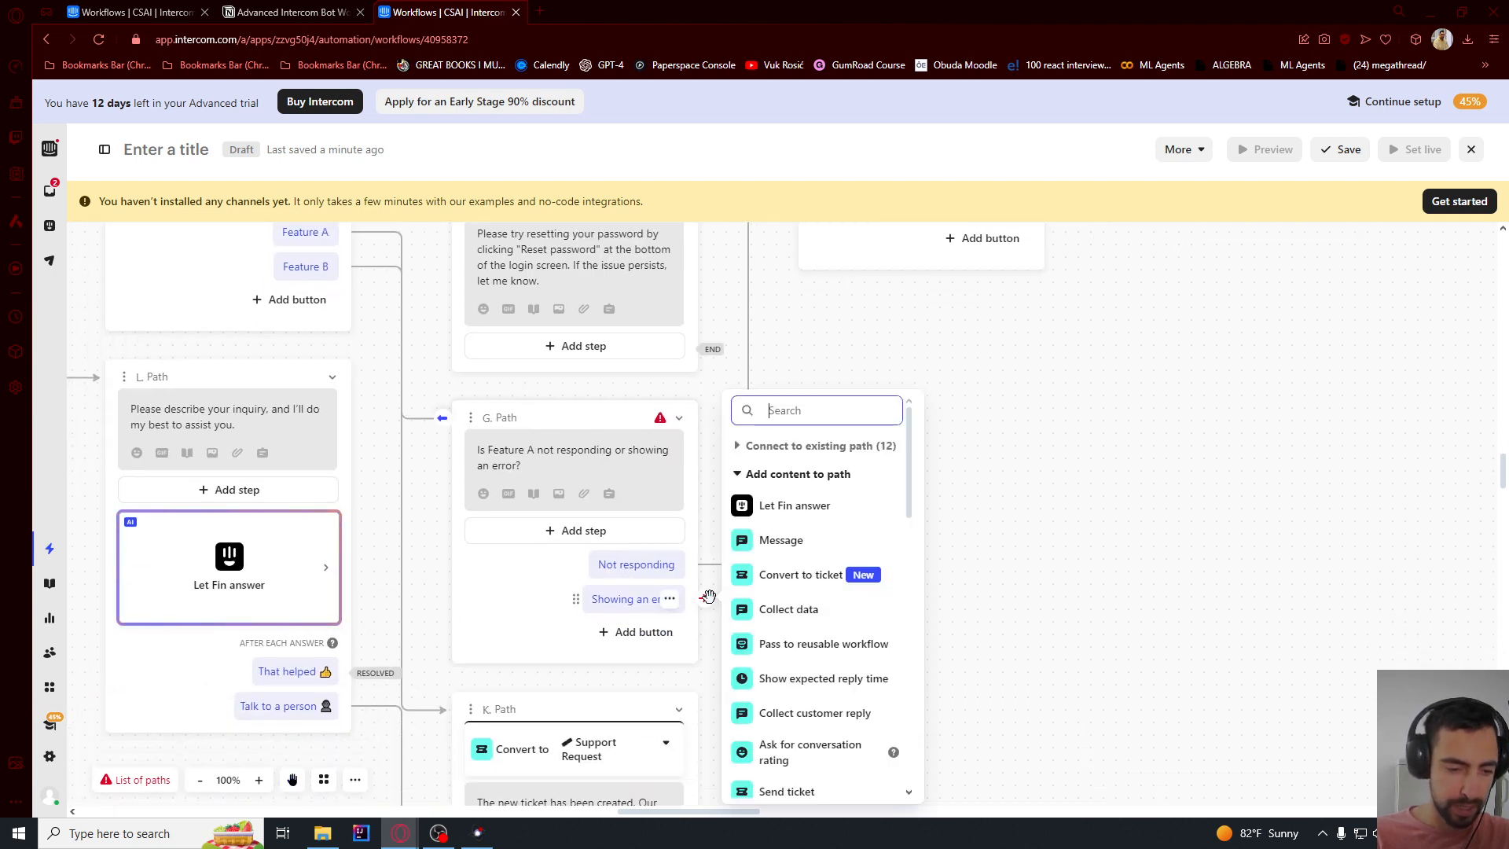
click(875, 541)
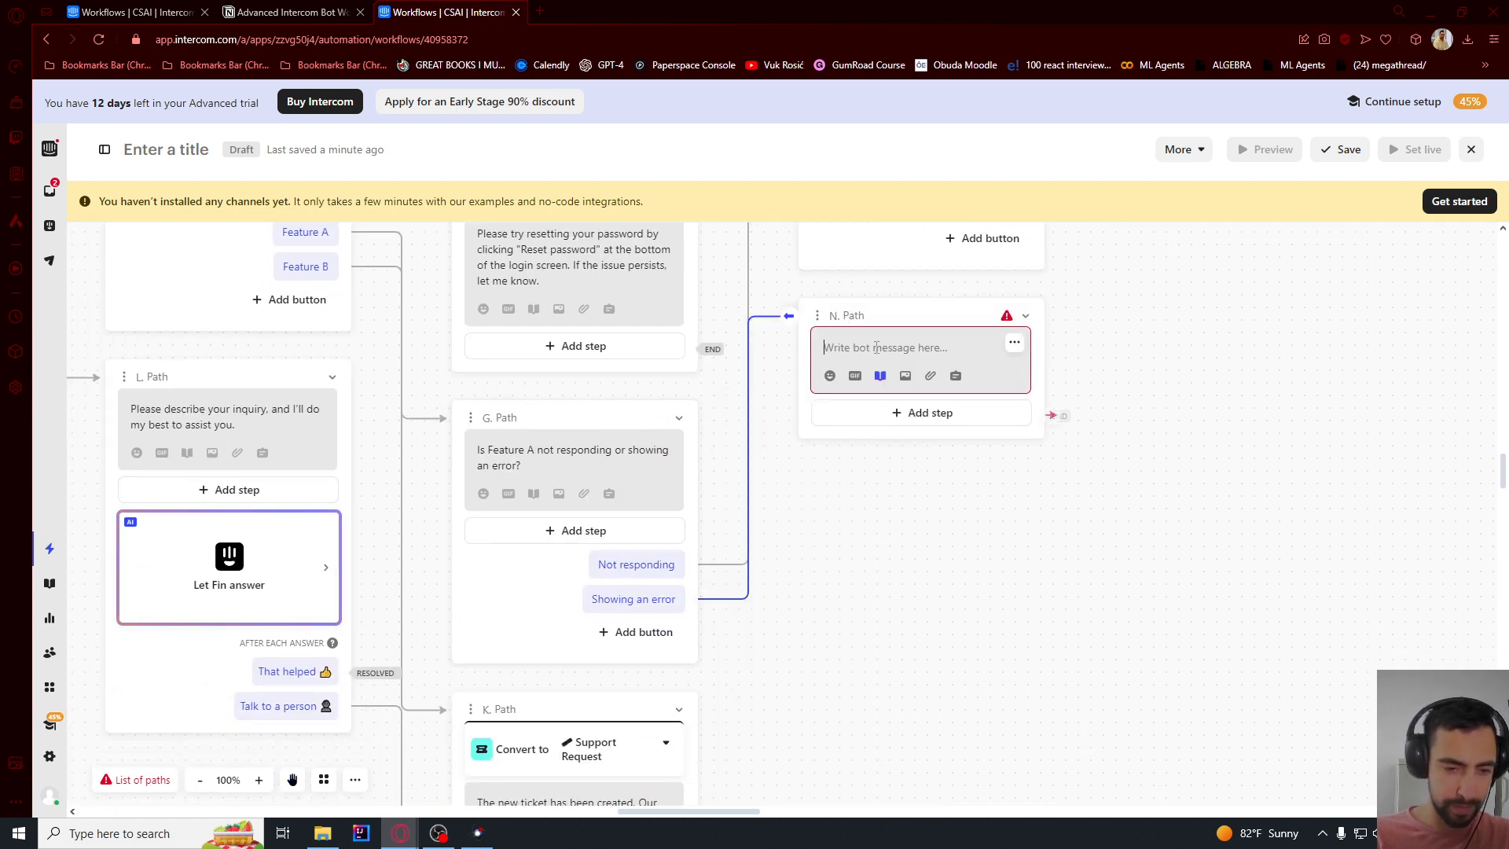
click(862, 346)
text(Please provide the error code/message you're seeing.)
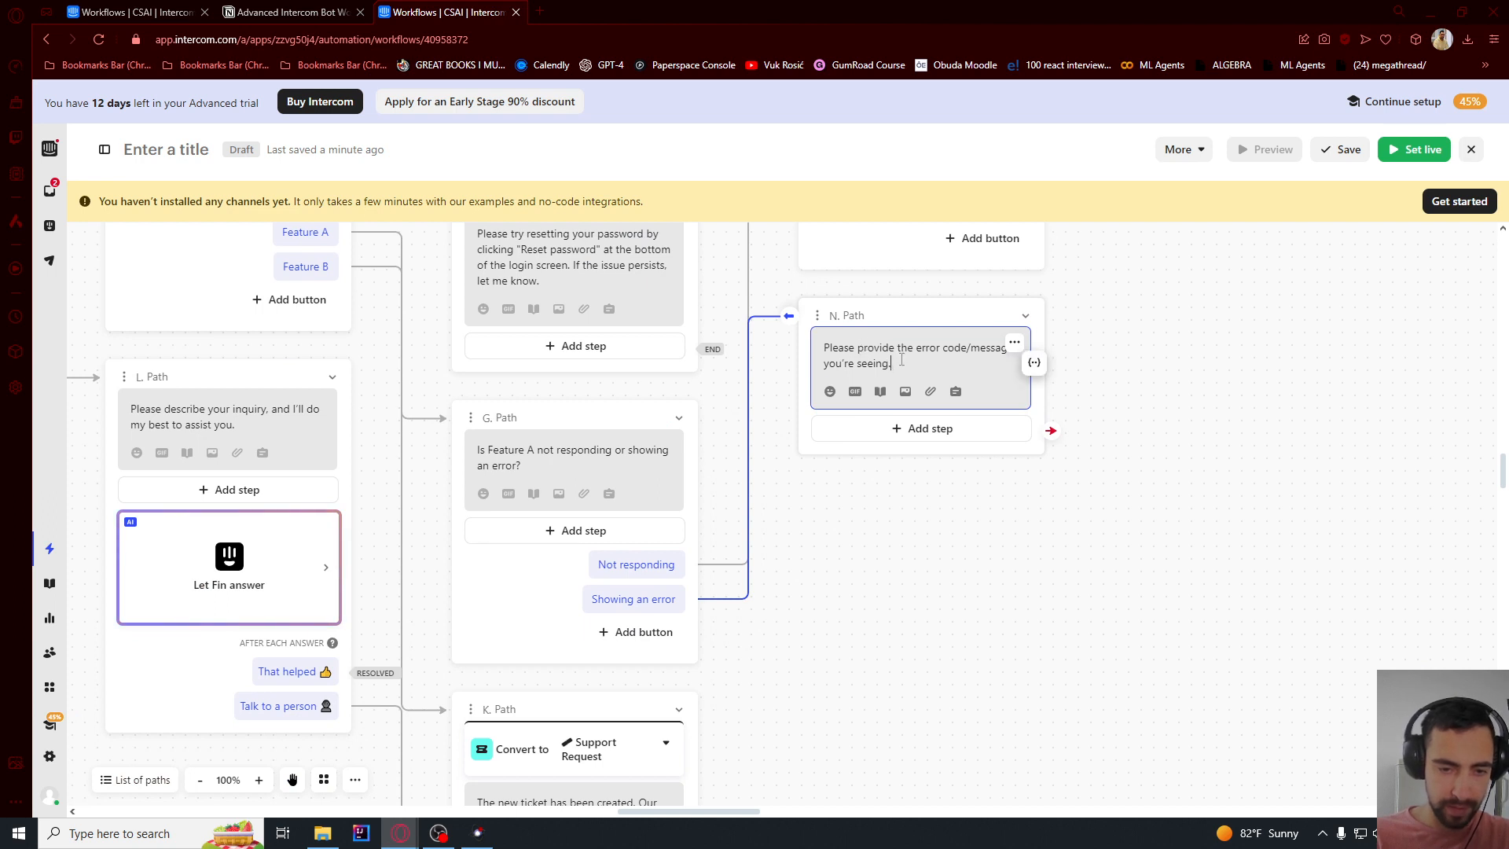
- Add a Collect customer reply step to path N, followed by a conversion to a Support Request ticket
click(900, 429)
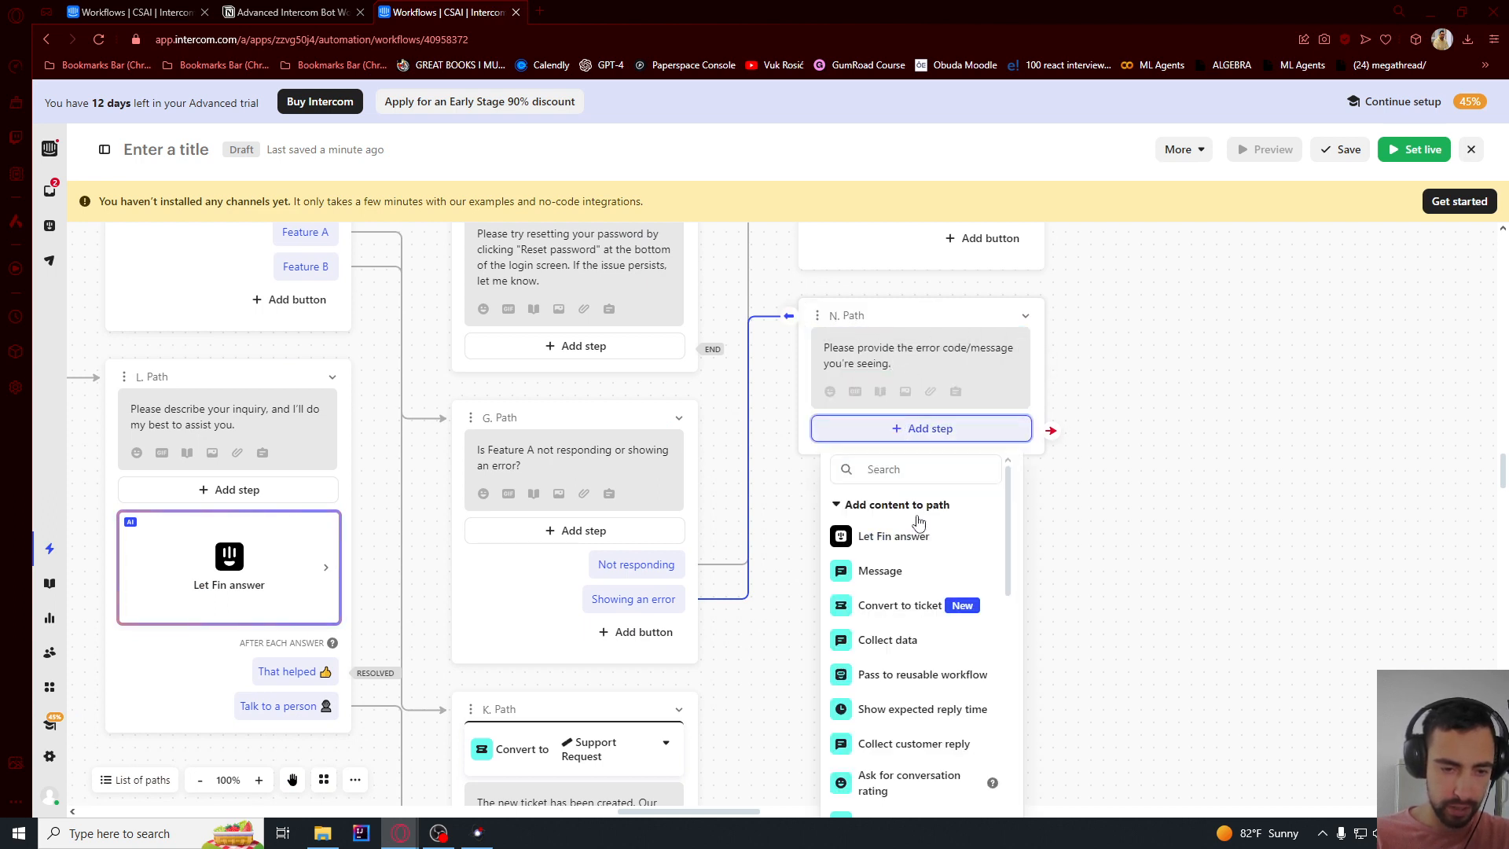
text(cus)
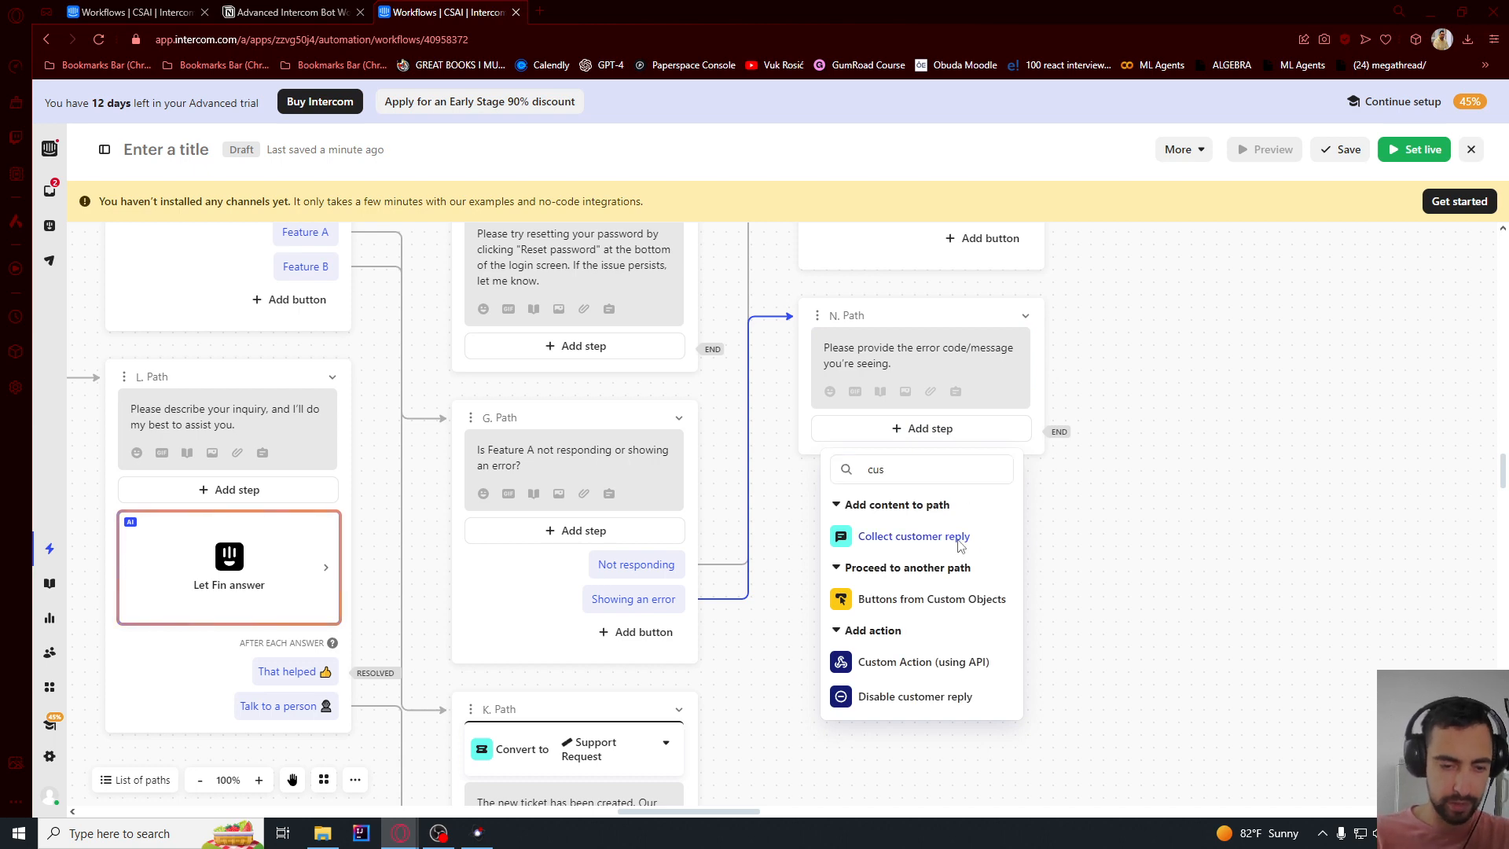
click(960, 538)
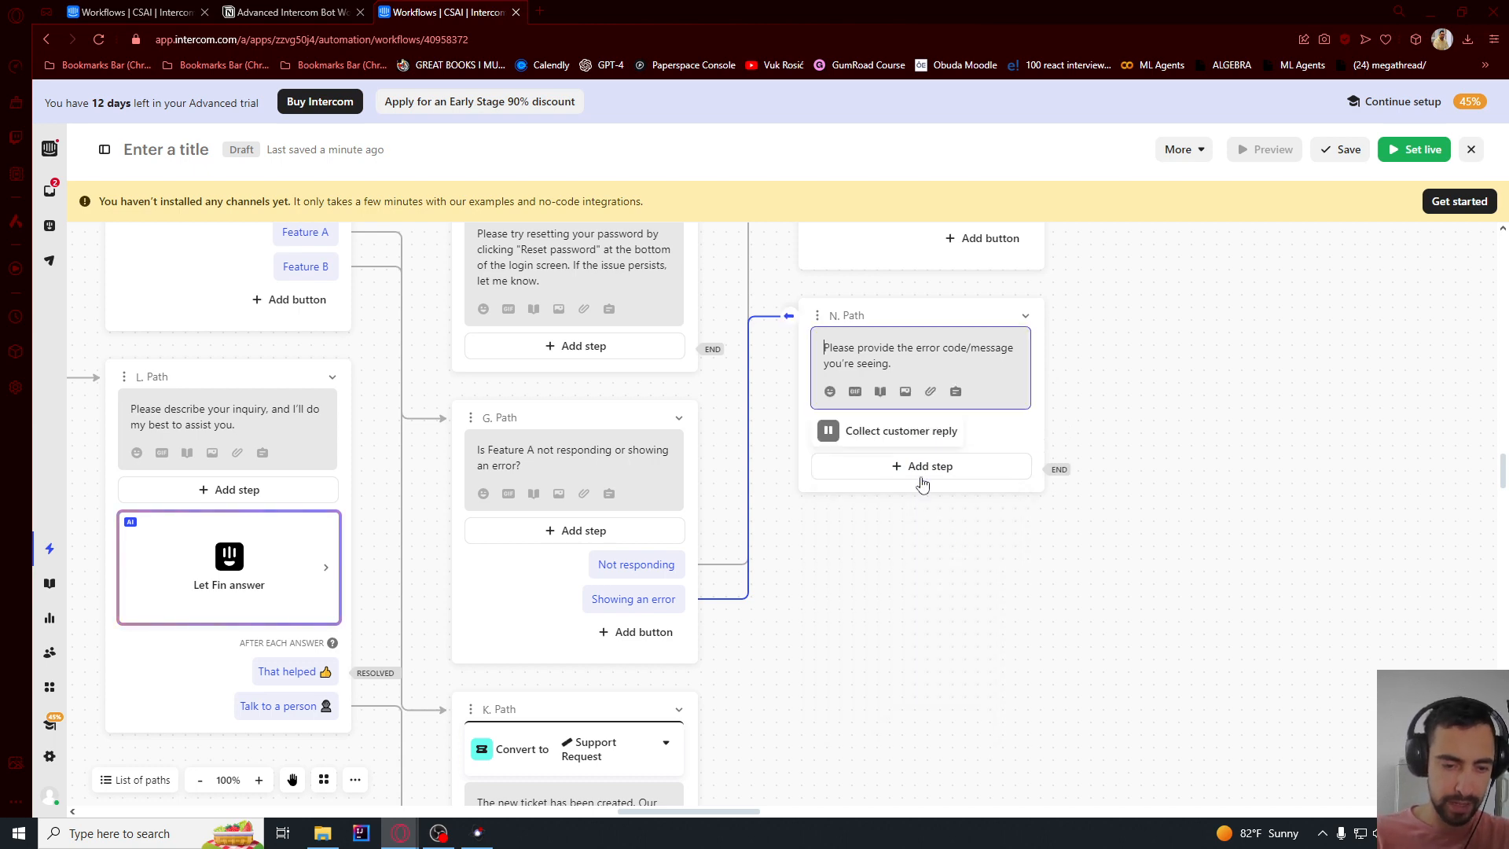
click(919, 466)
click(900, 643)
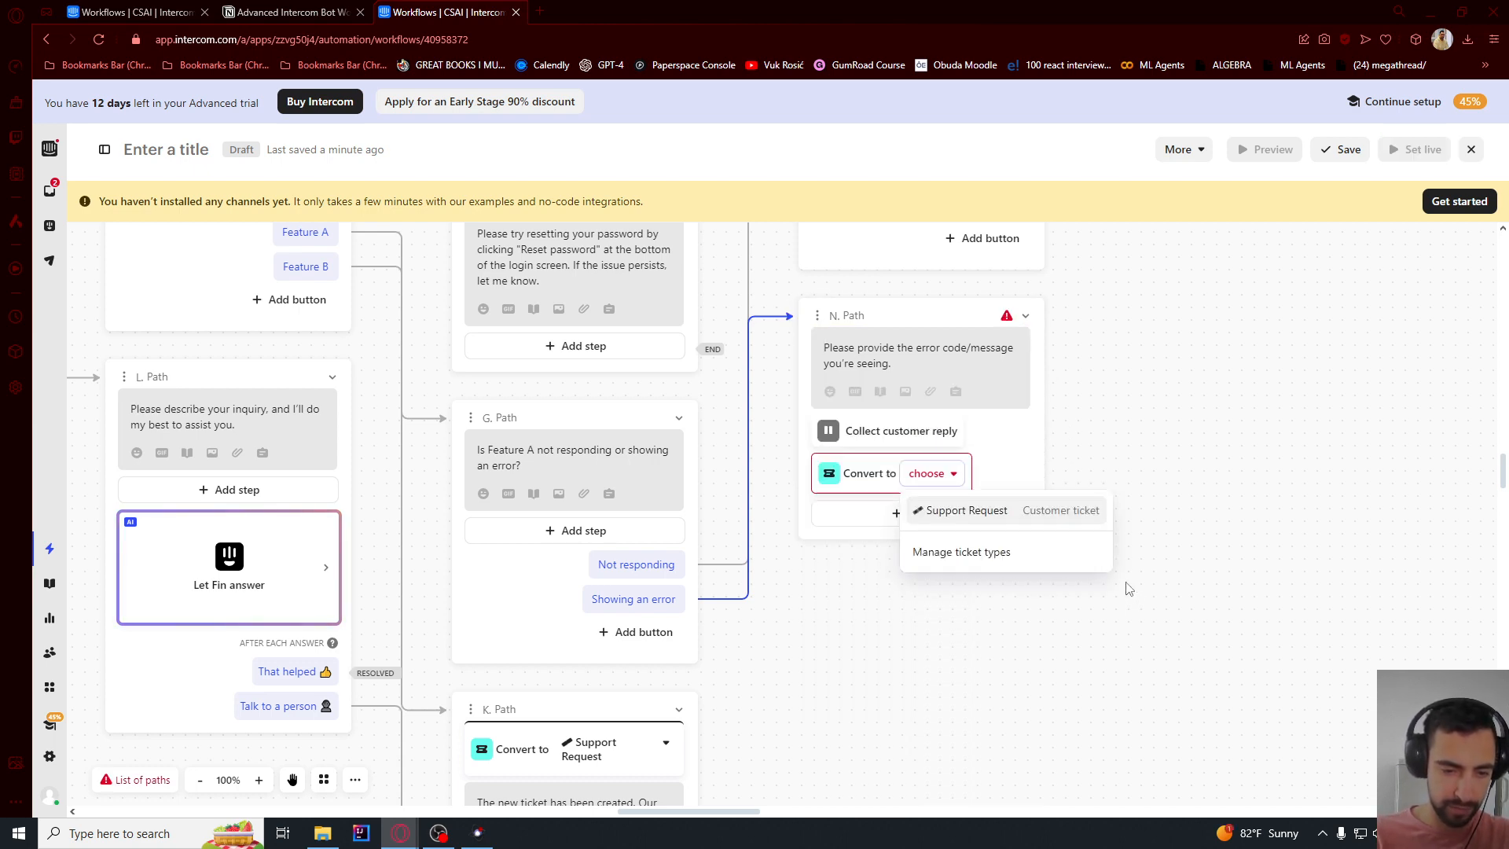
click(966, 511)
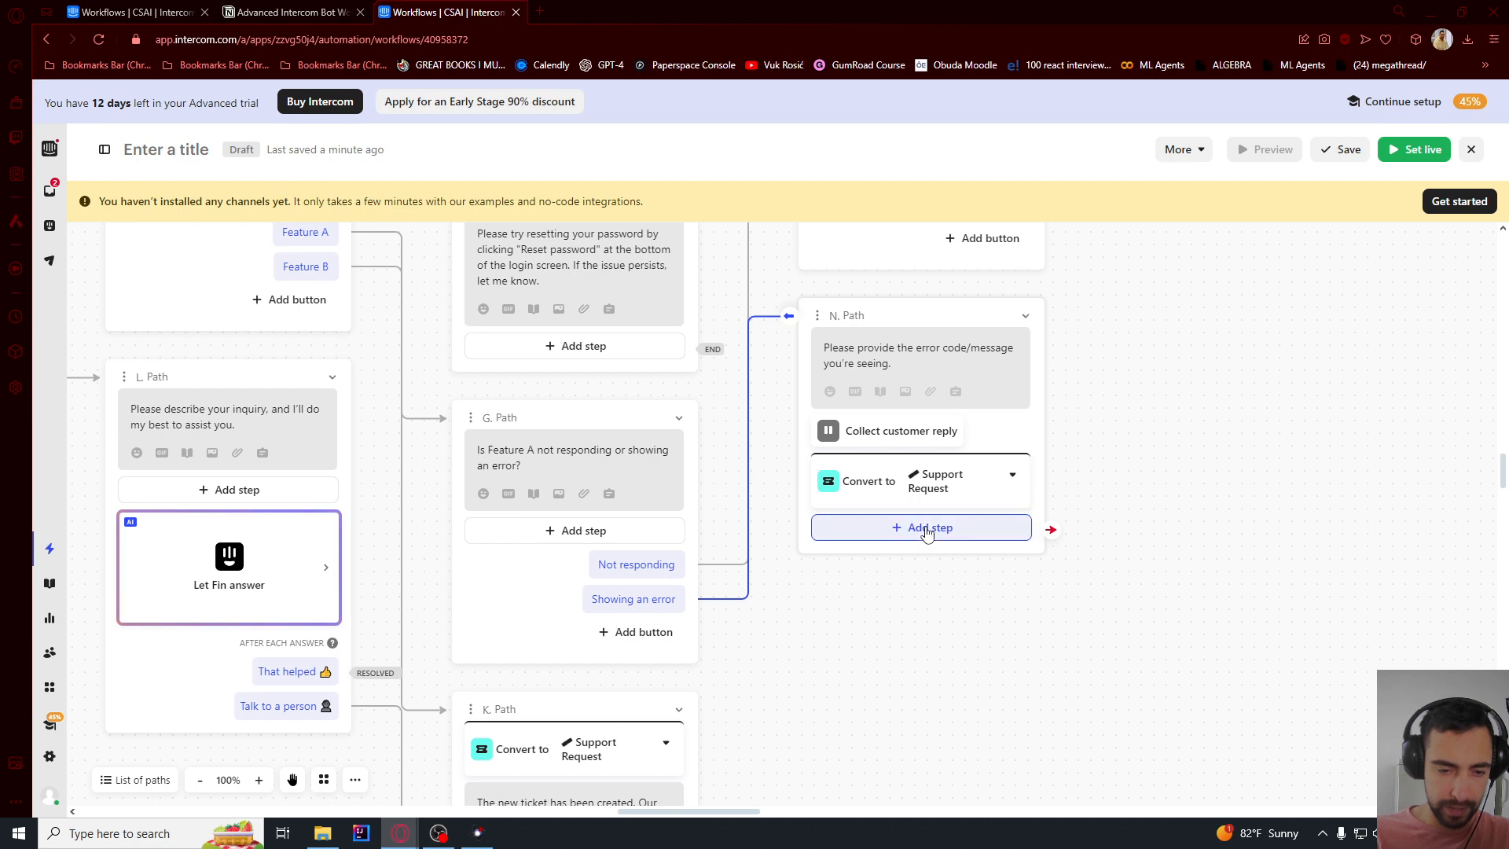
- Add a closing message to path N with path K's text, "The new ticket has been created. Our agents will get in touch shortly."
drag(839, 691, 869, 604)
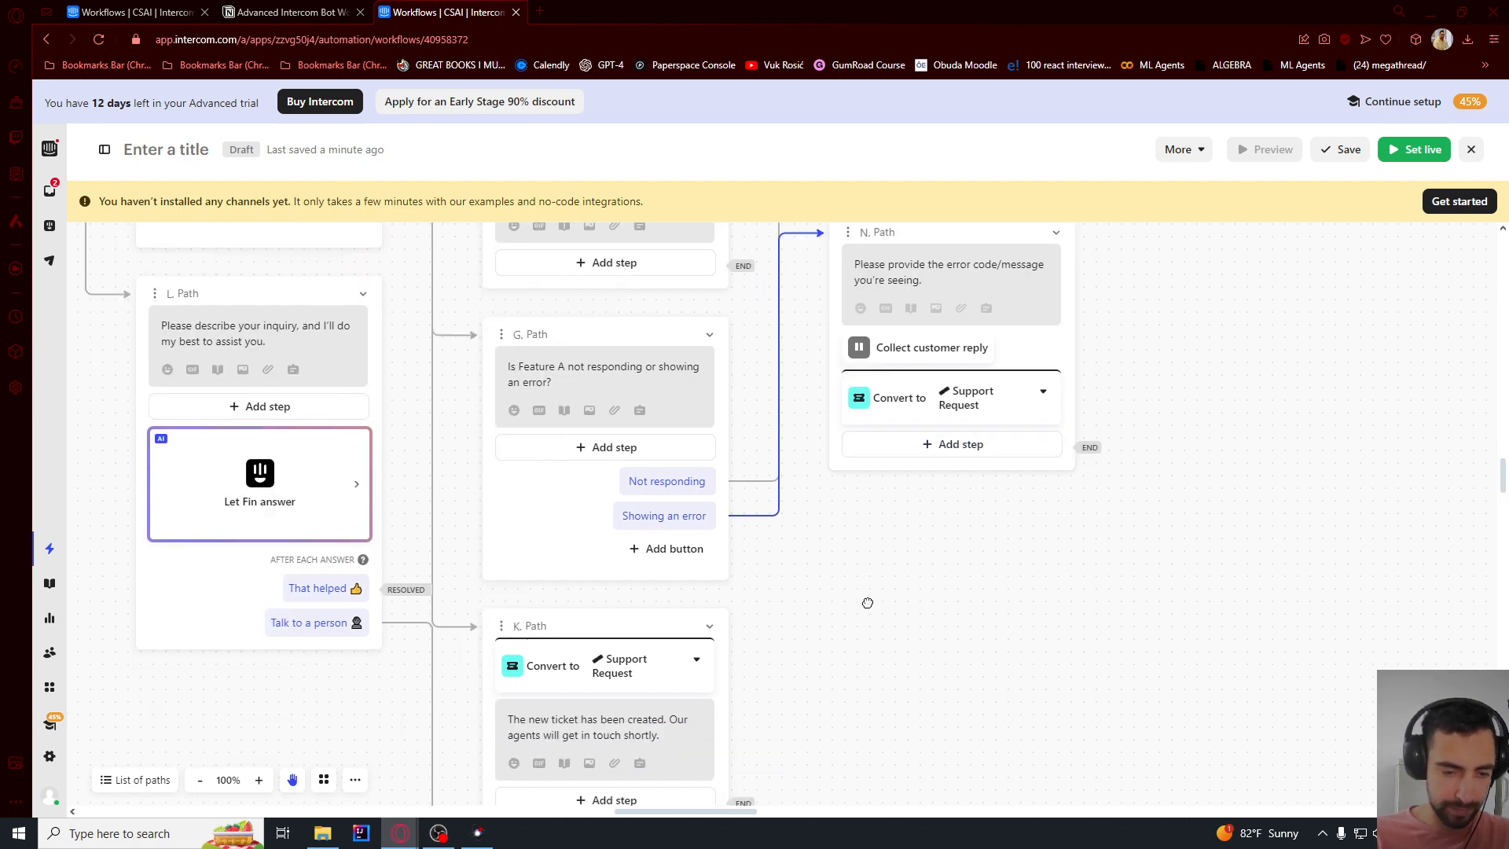
click(929, 446)
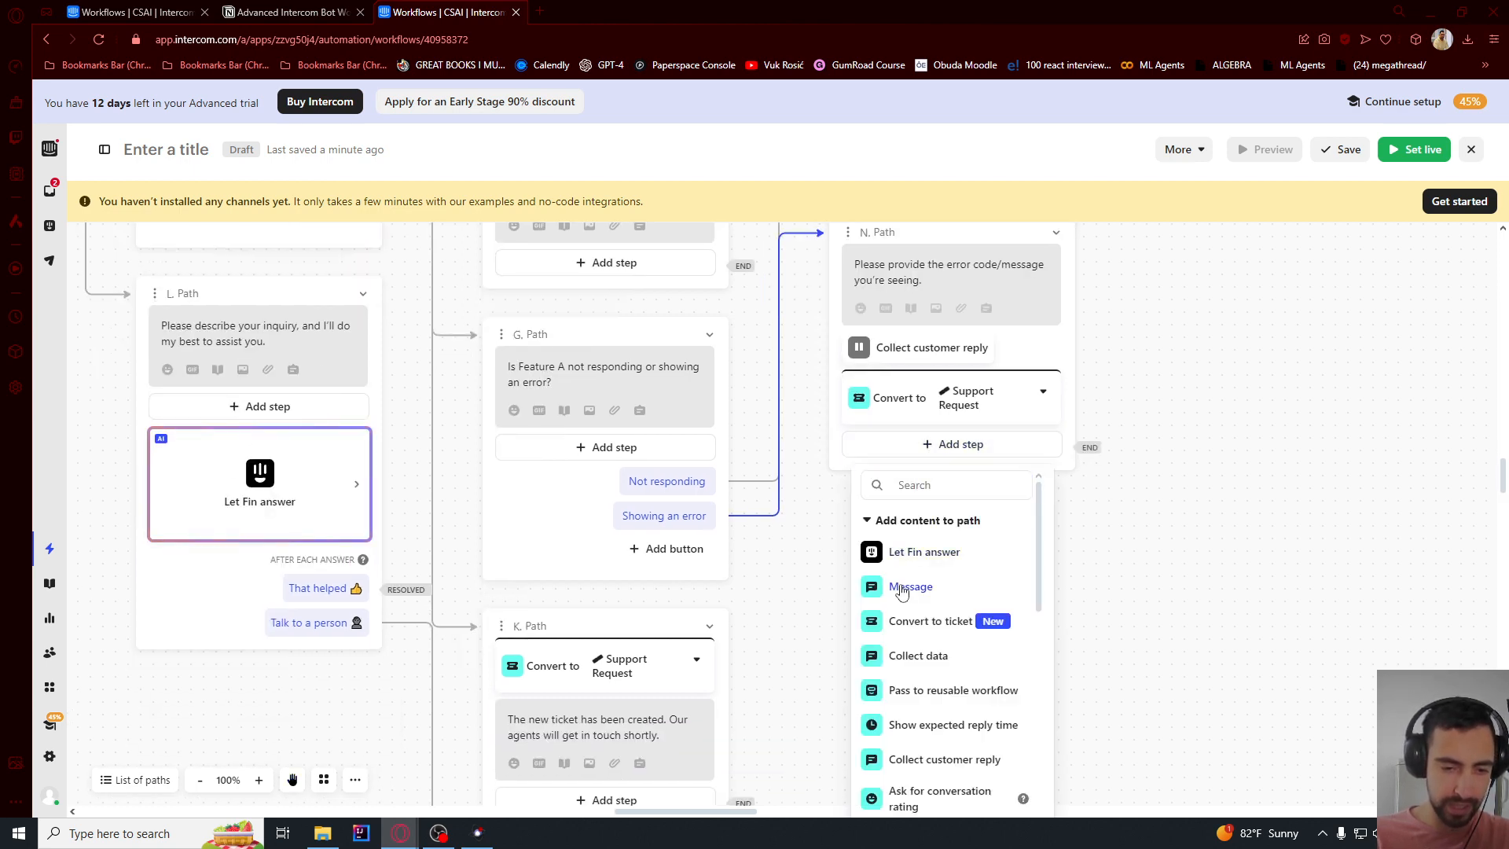
click(909, 582)
drag(840, 681, 625, 721)
click(631, 720)
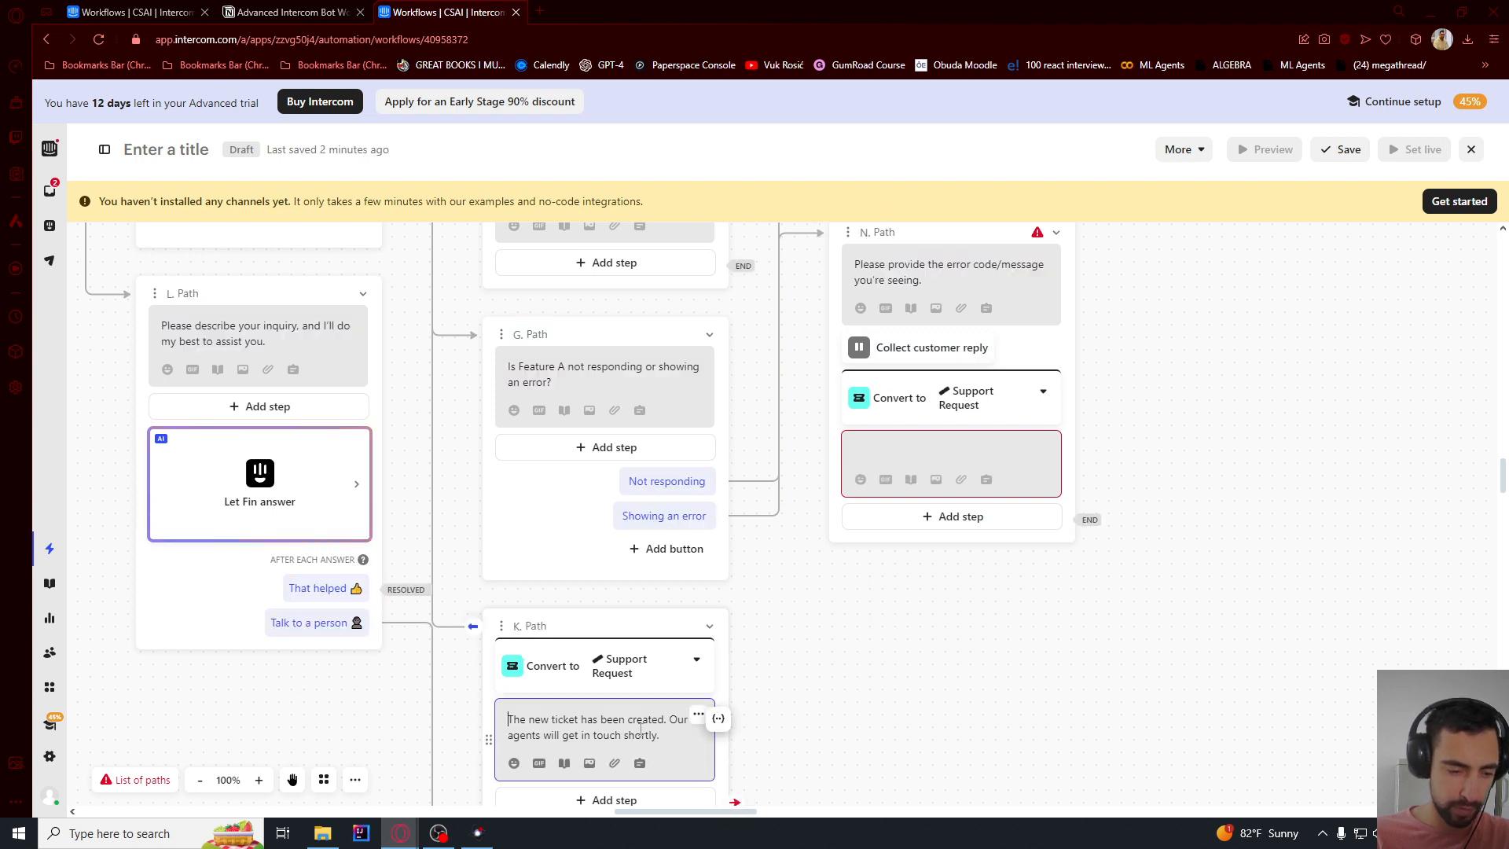
key(ctrl+a)
key(ctrl+c)
click(911, 460)
key(ctrl+v)
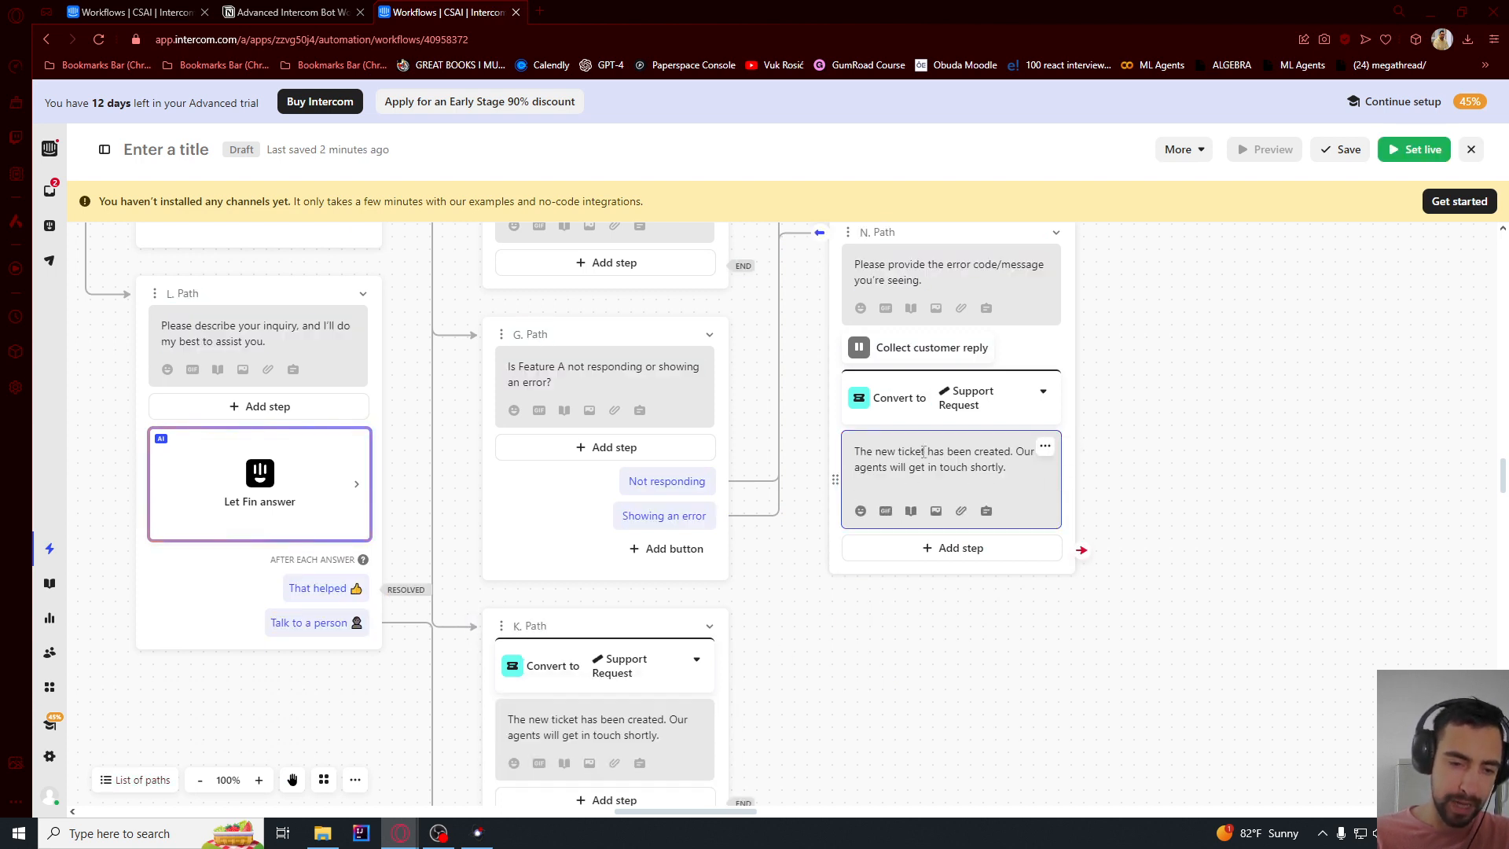
- Save the completed draft workflow and open its preview
drag(1143, 416, 1108, 493)
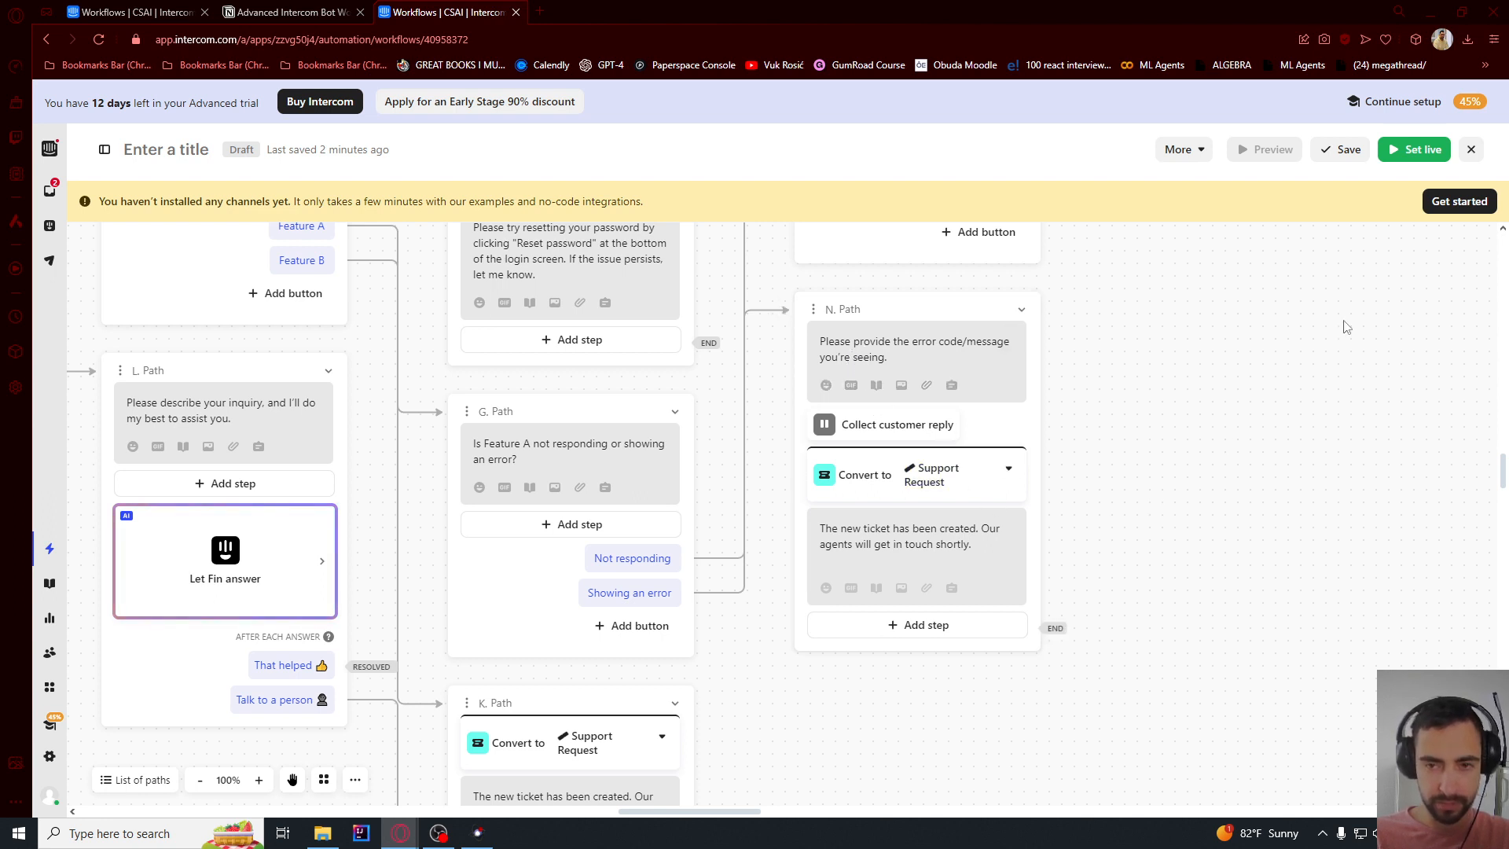
click(1347, 151)
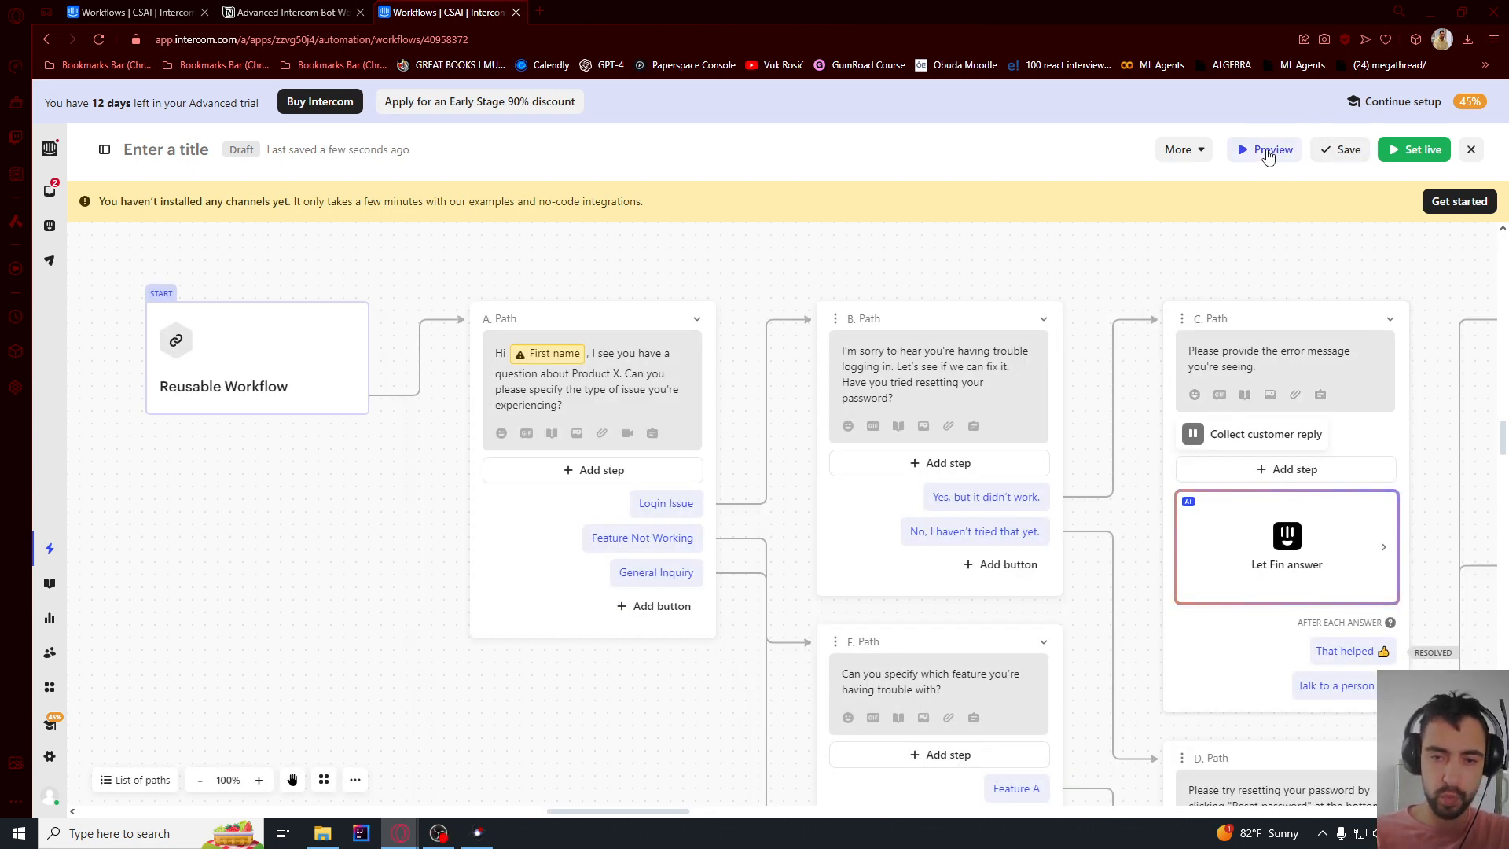
click(1269, 151)
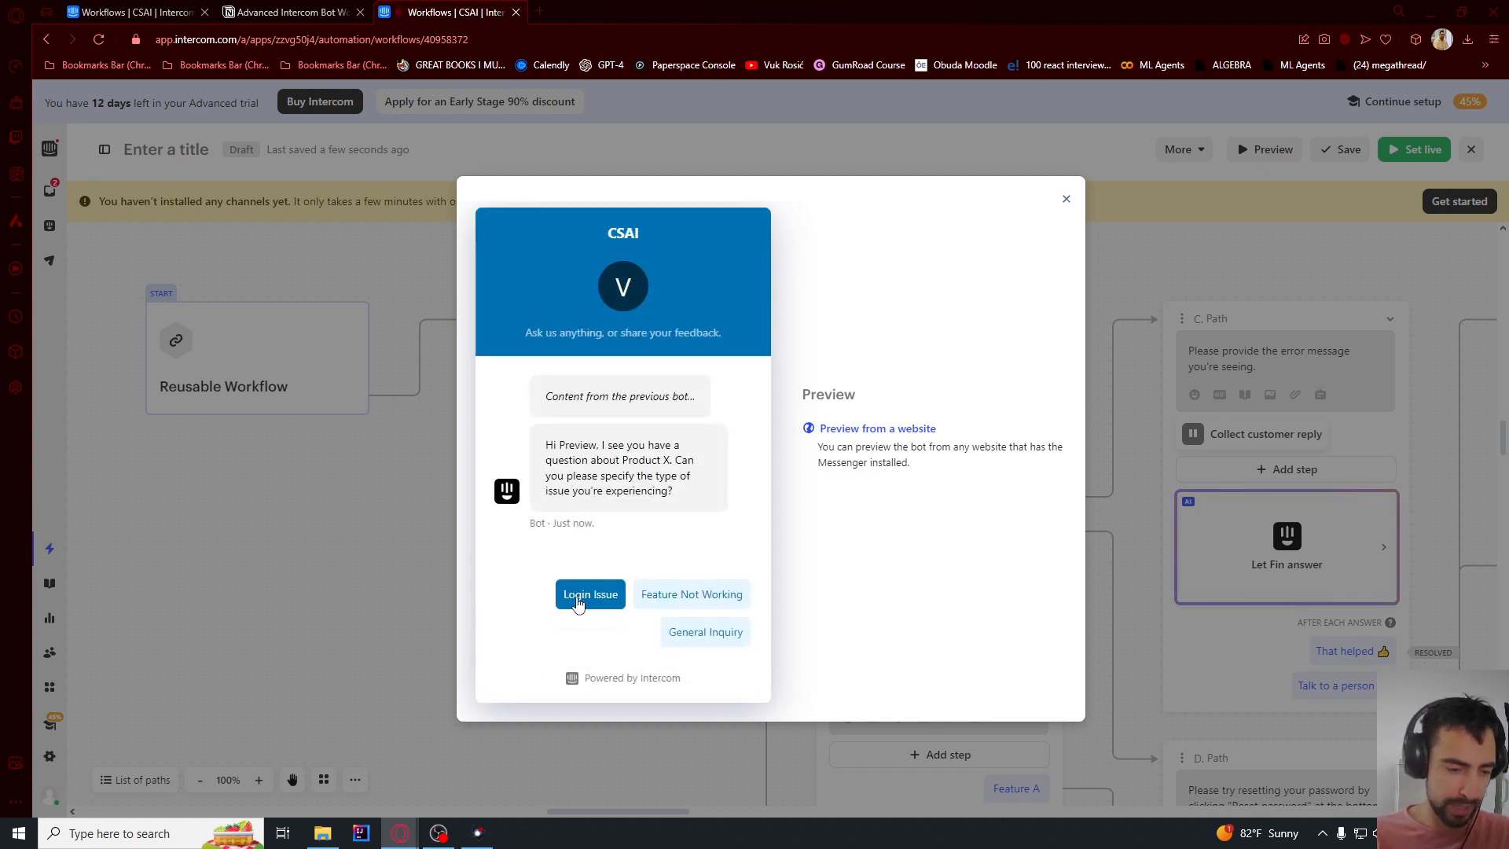
- Test the login branch by choosing "Login Issue" and "Yes, but it didn't work.", and send the reply "404 not found"
click(577, 602)
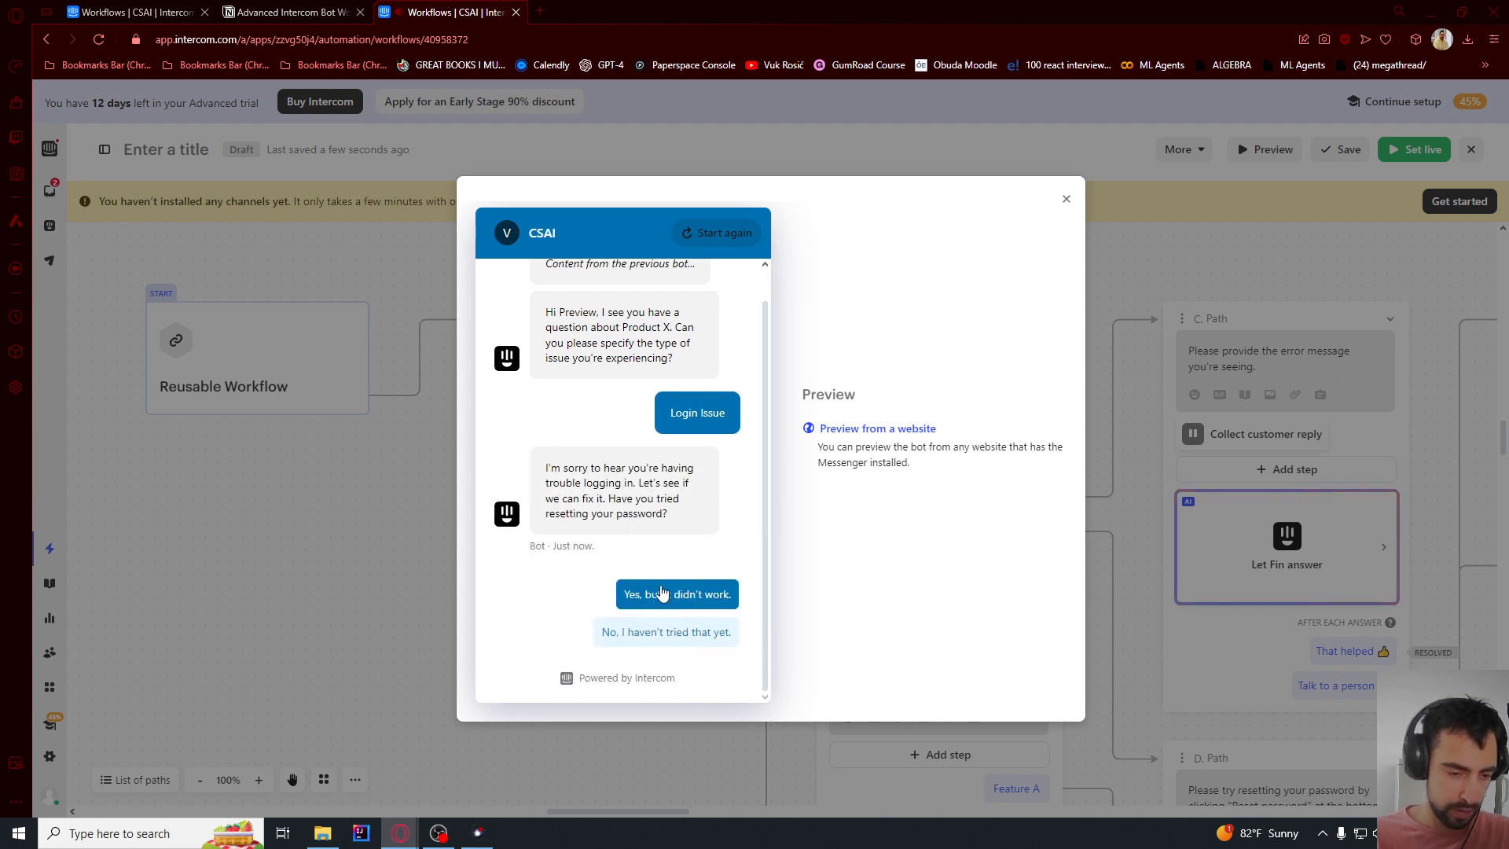
click(660, 594)
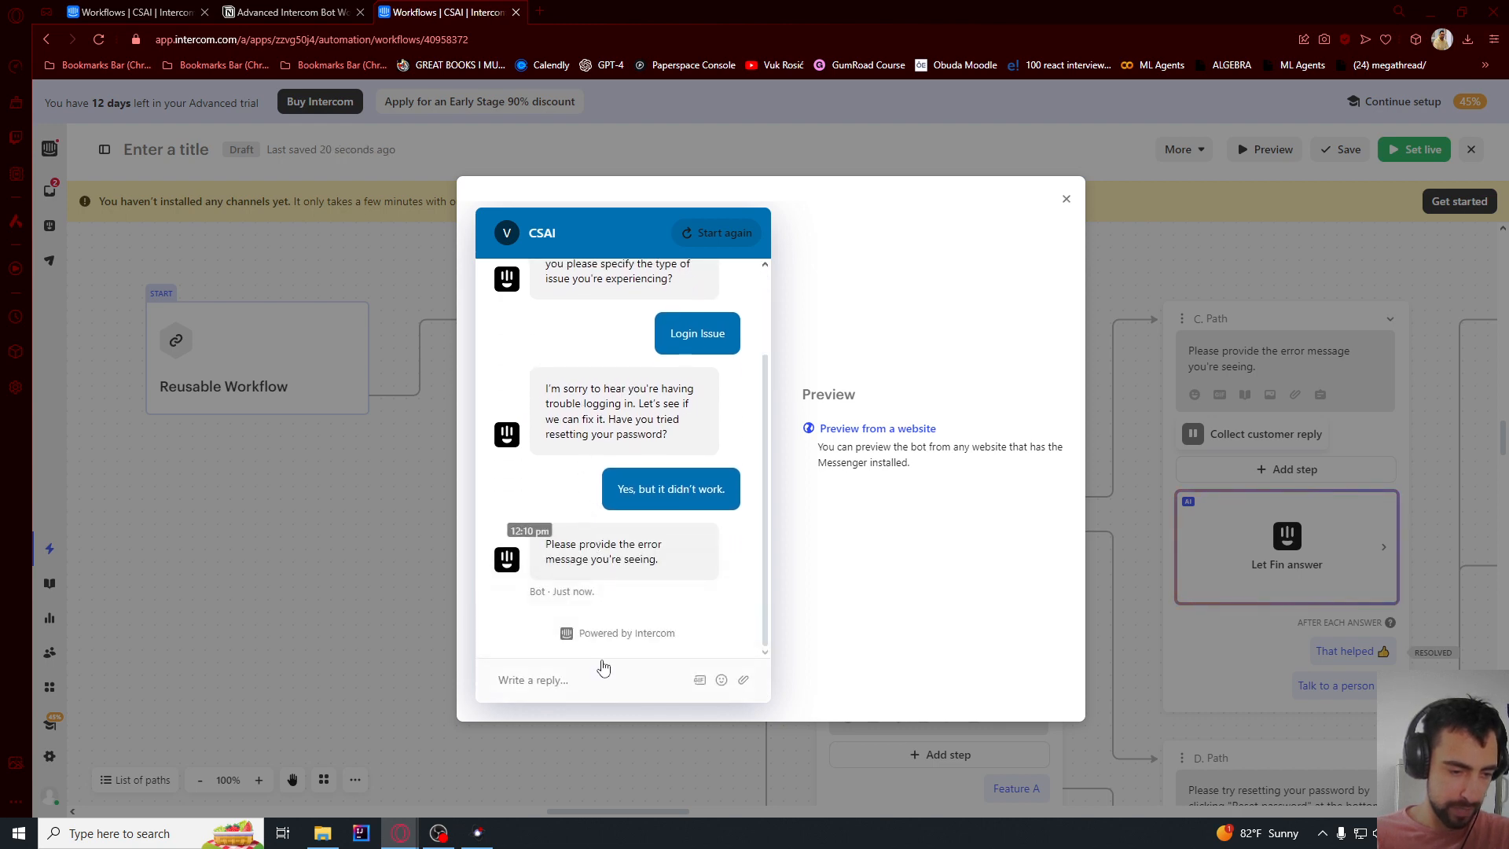
click(592, 681)
text(404)
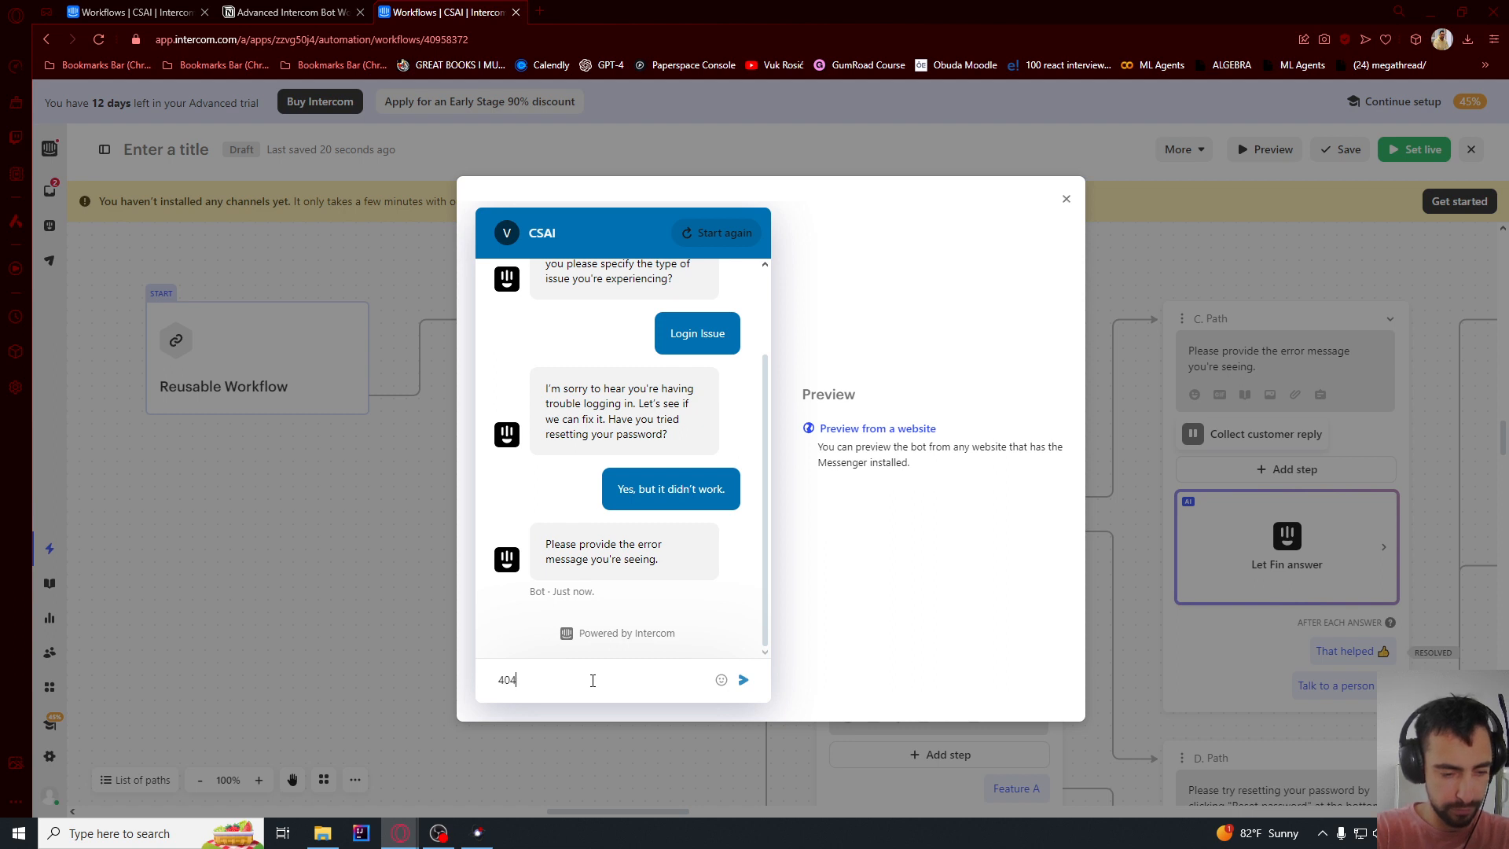
text( not found)
key(Return)
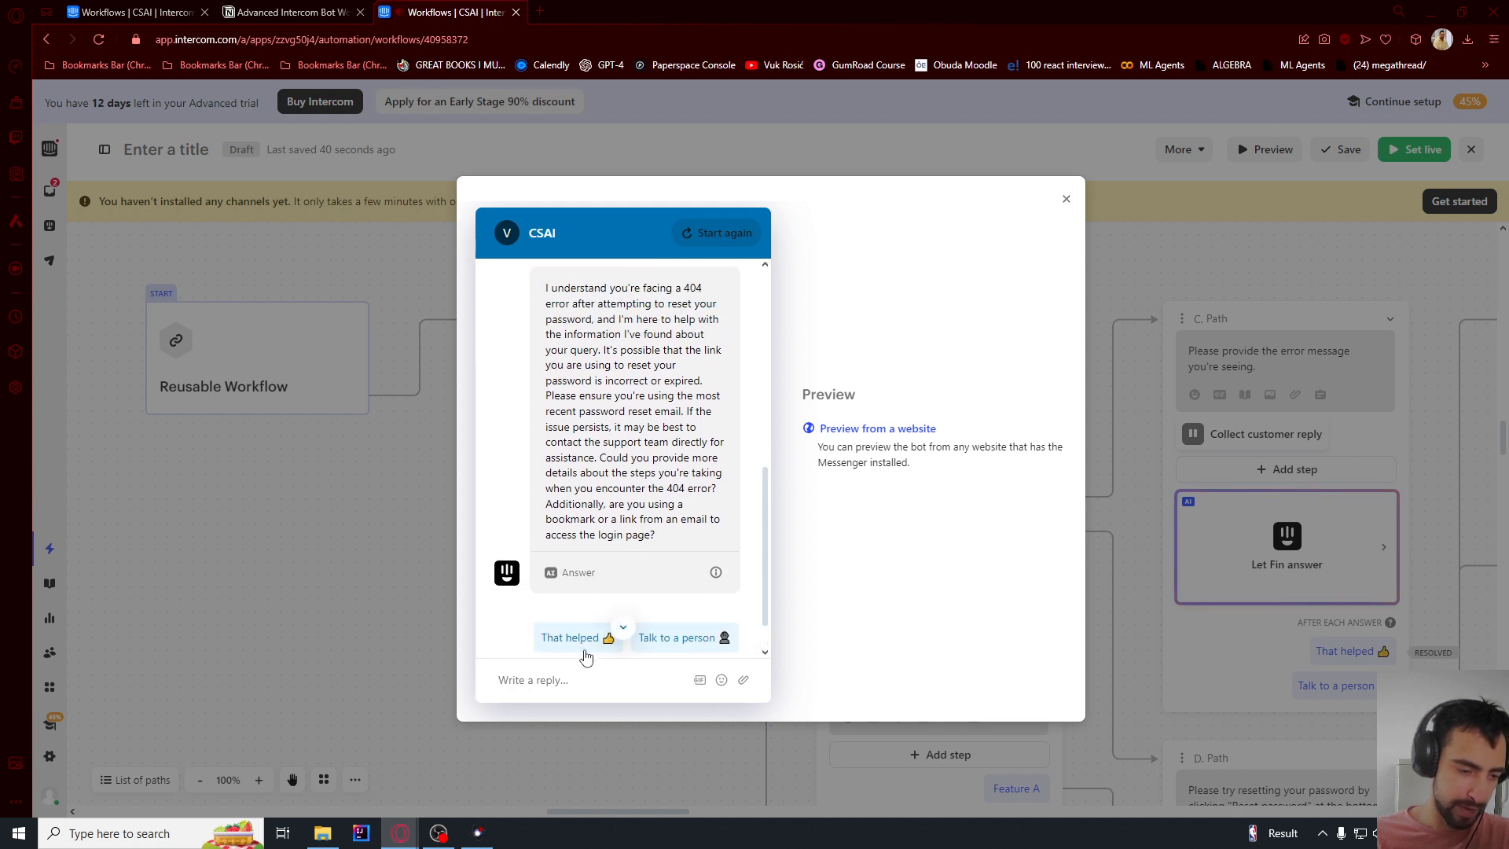
- Test the ticket escalation in the preview by choosing "Talk to a person" and sending the reply "401 unauthorized", checking the bot's closing message
scroll(603, 572, down, 1)
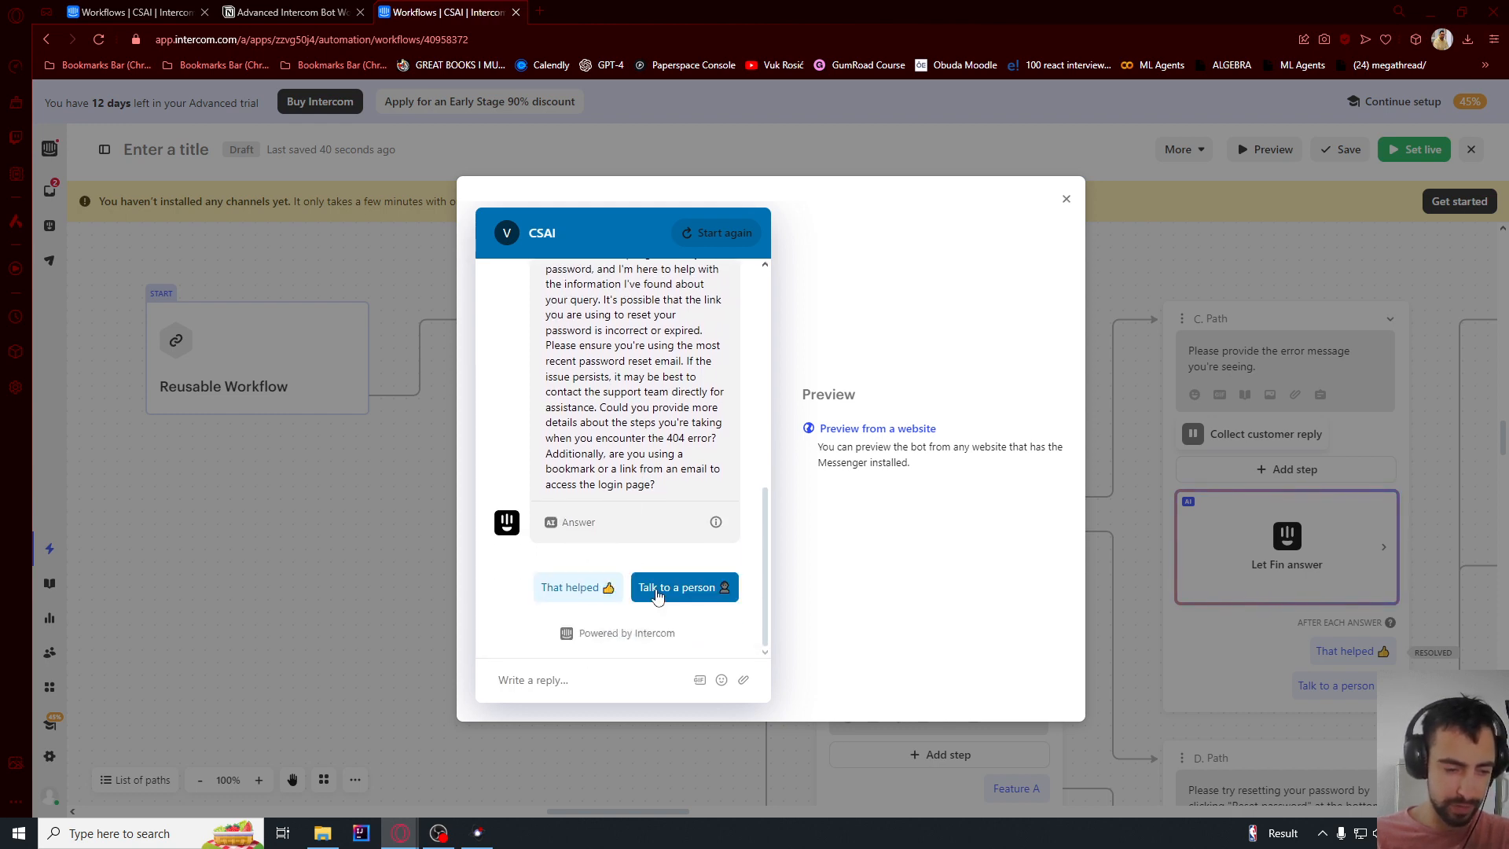
click(656, 595)
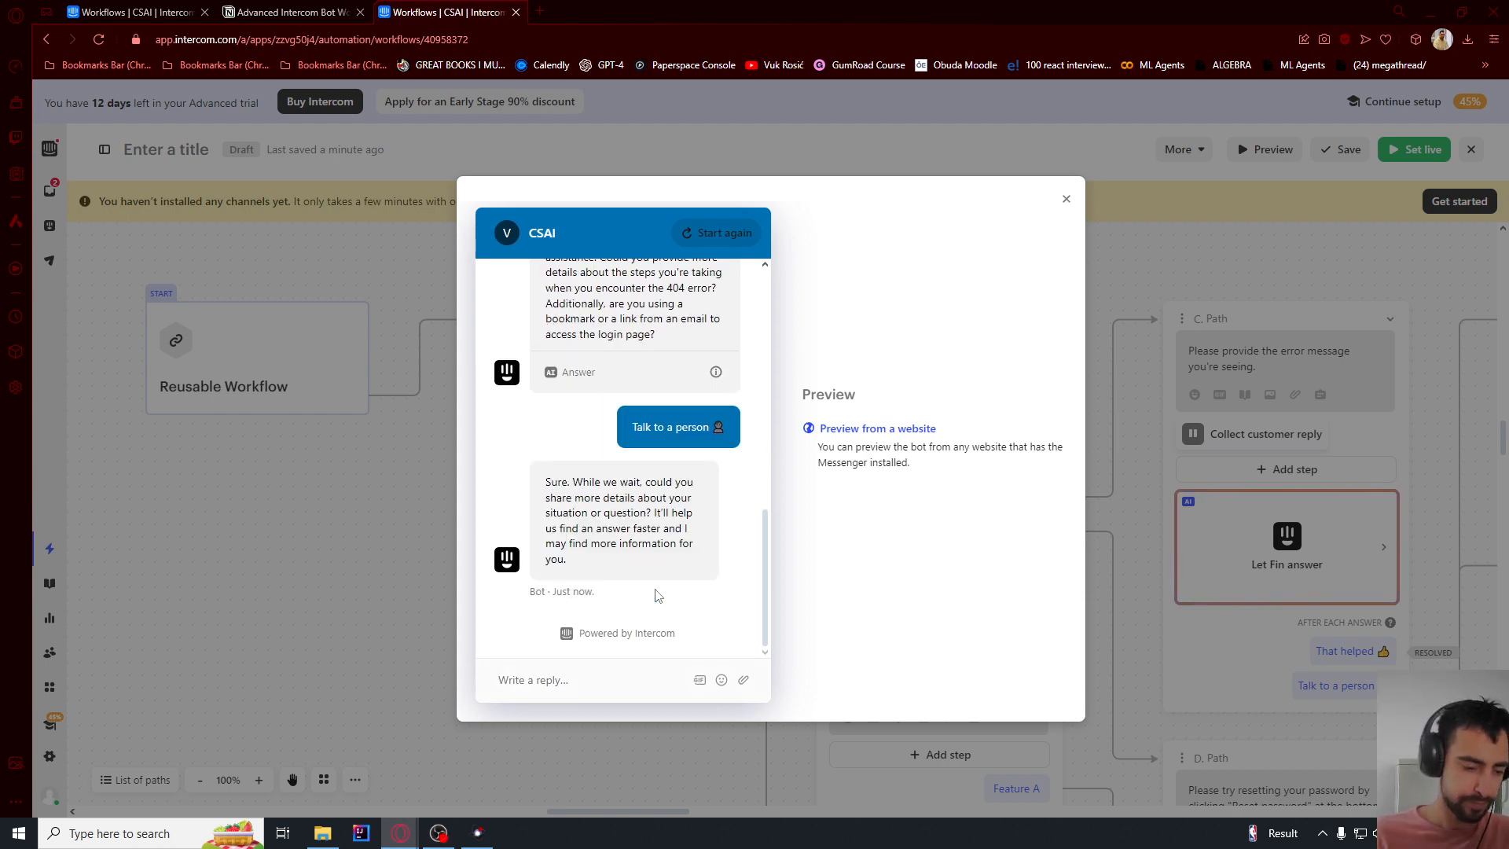
drag(573, 482, 567, 559)
click(570, 679)
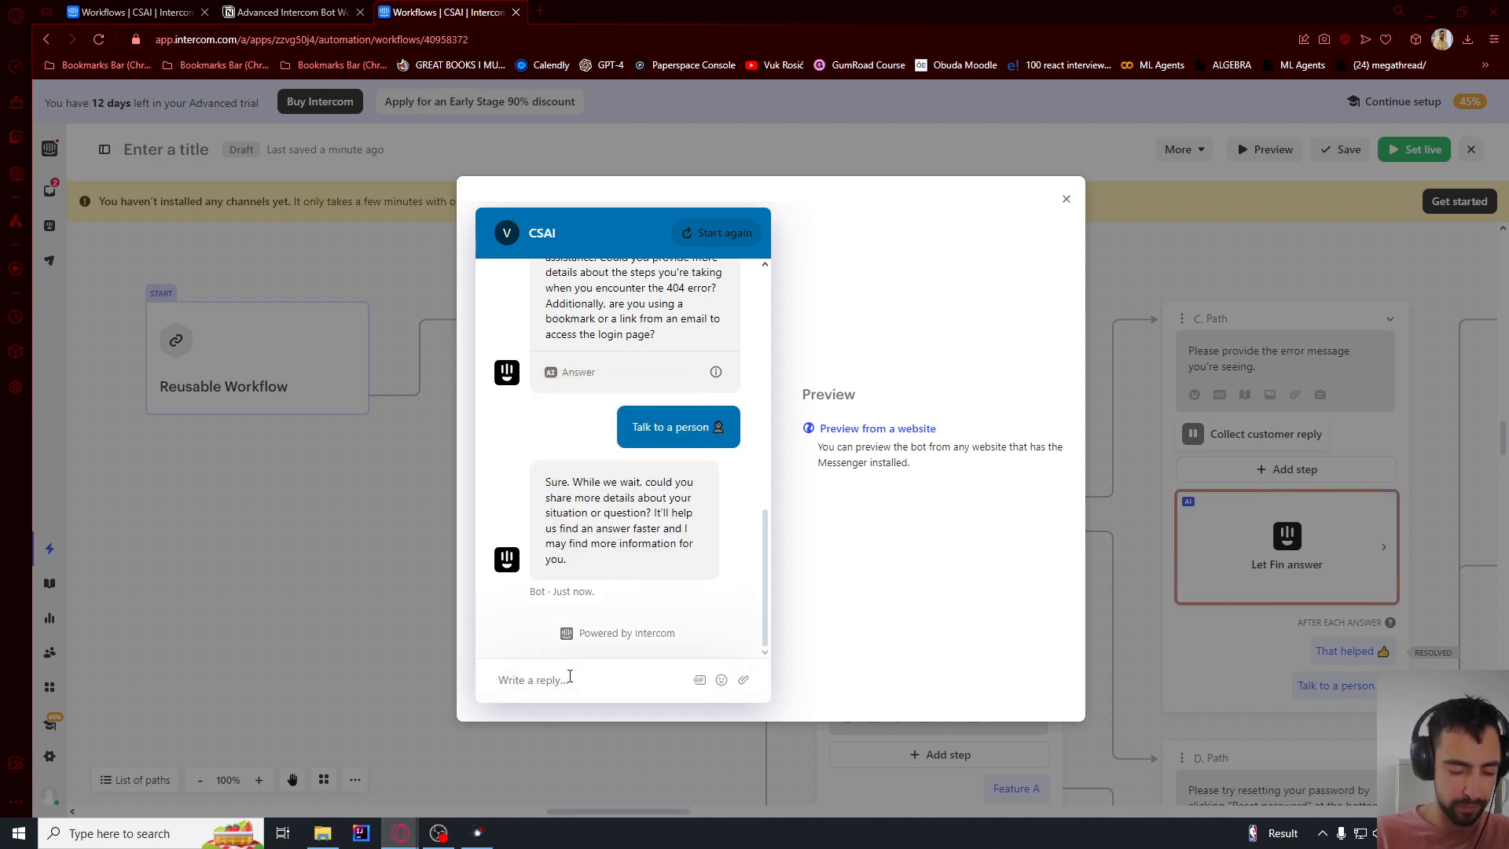
text(401 unauthorized)
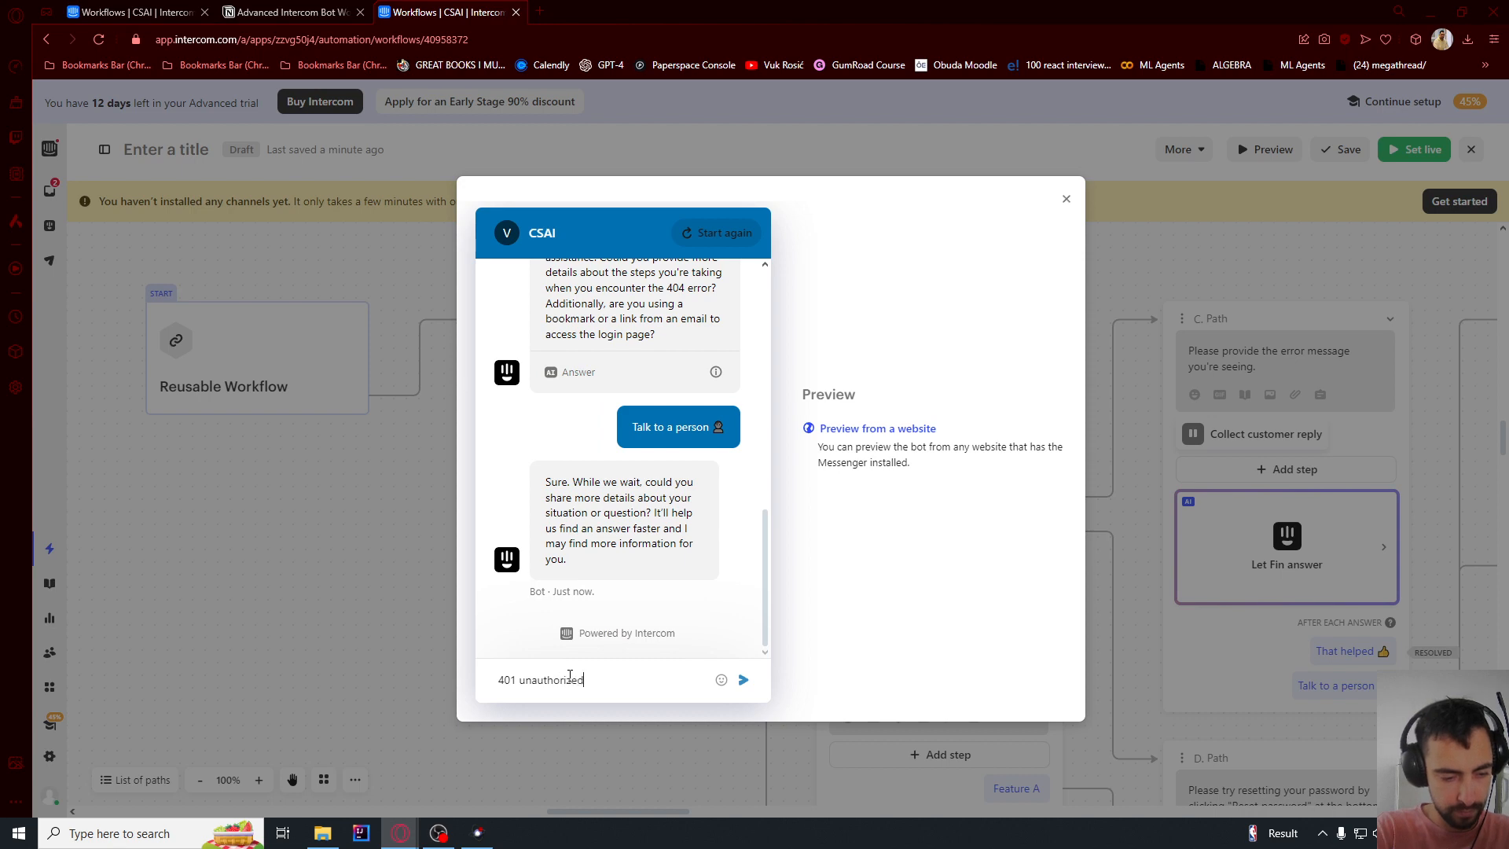
key(Return)
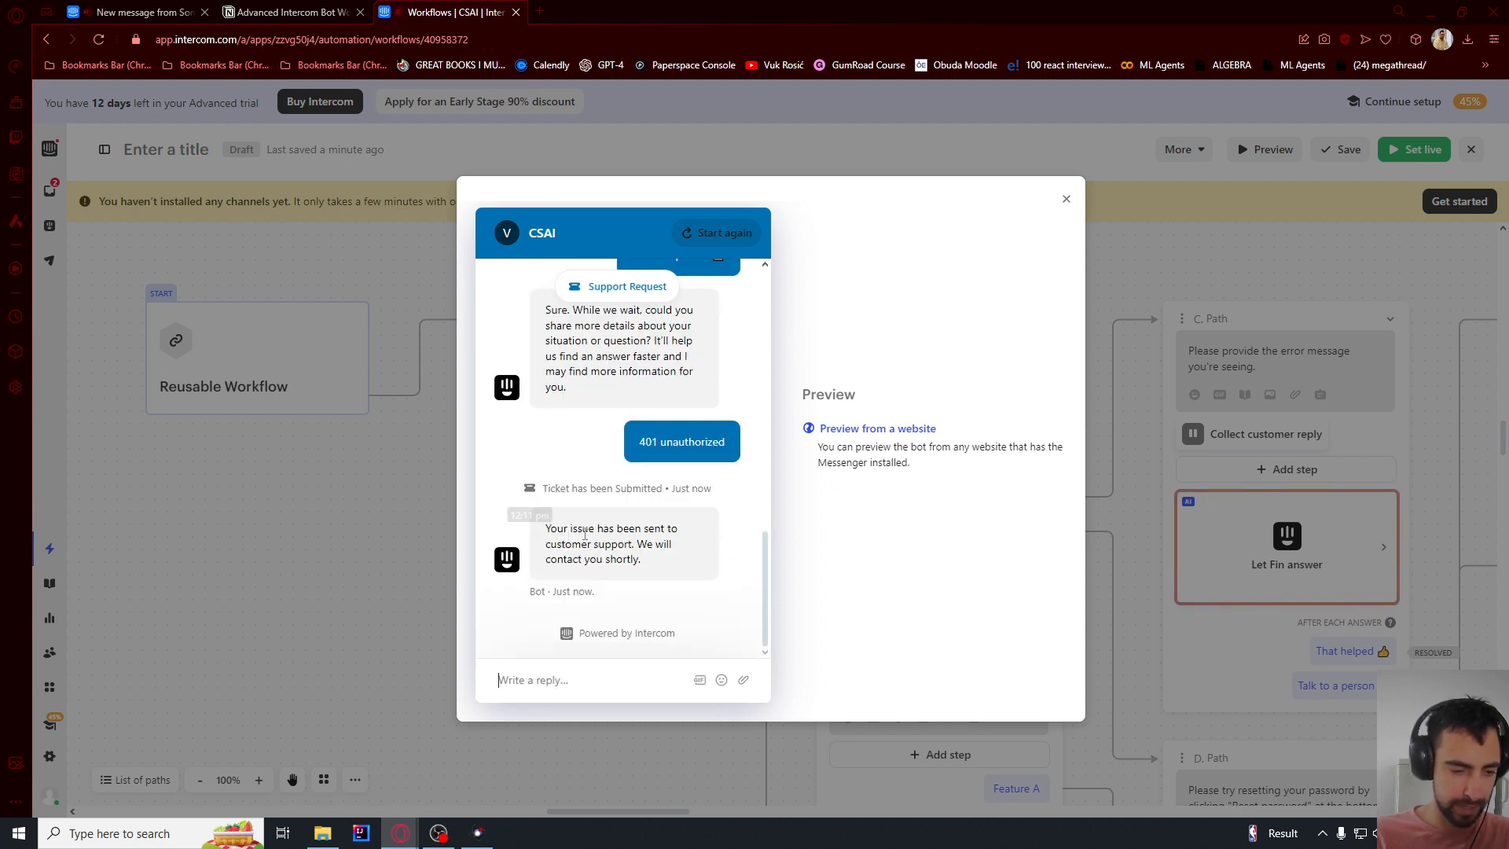
drag(577, 528, 632, 560)
click(632, 559)
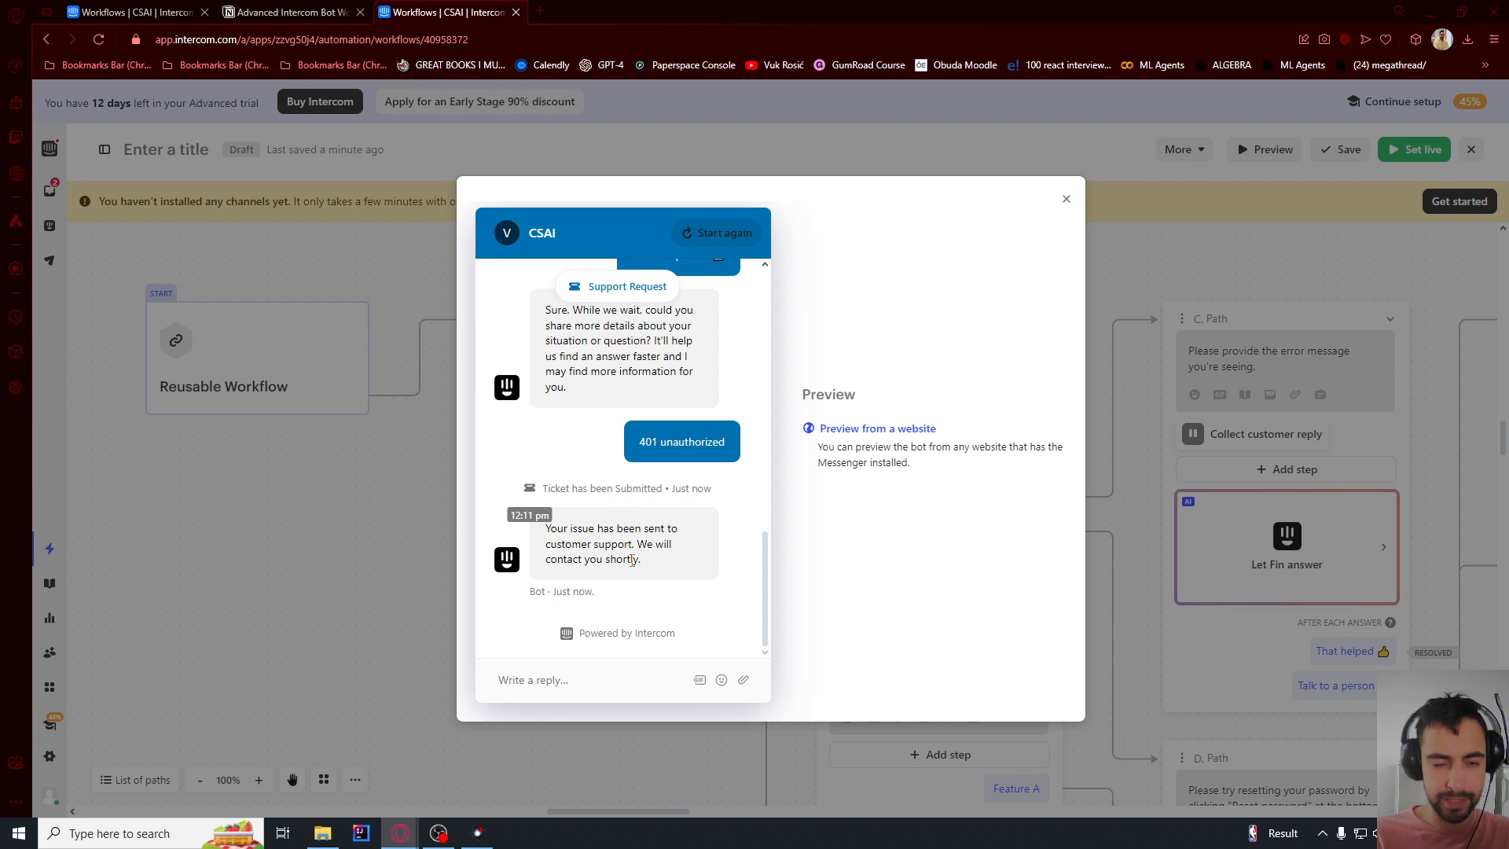
drag(643, 566, 548, 527)
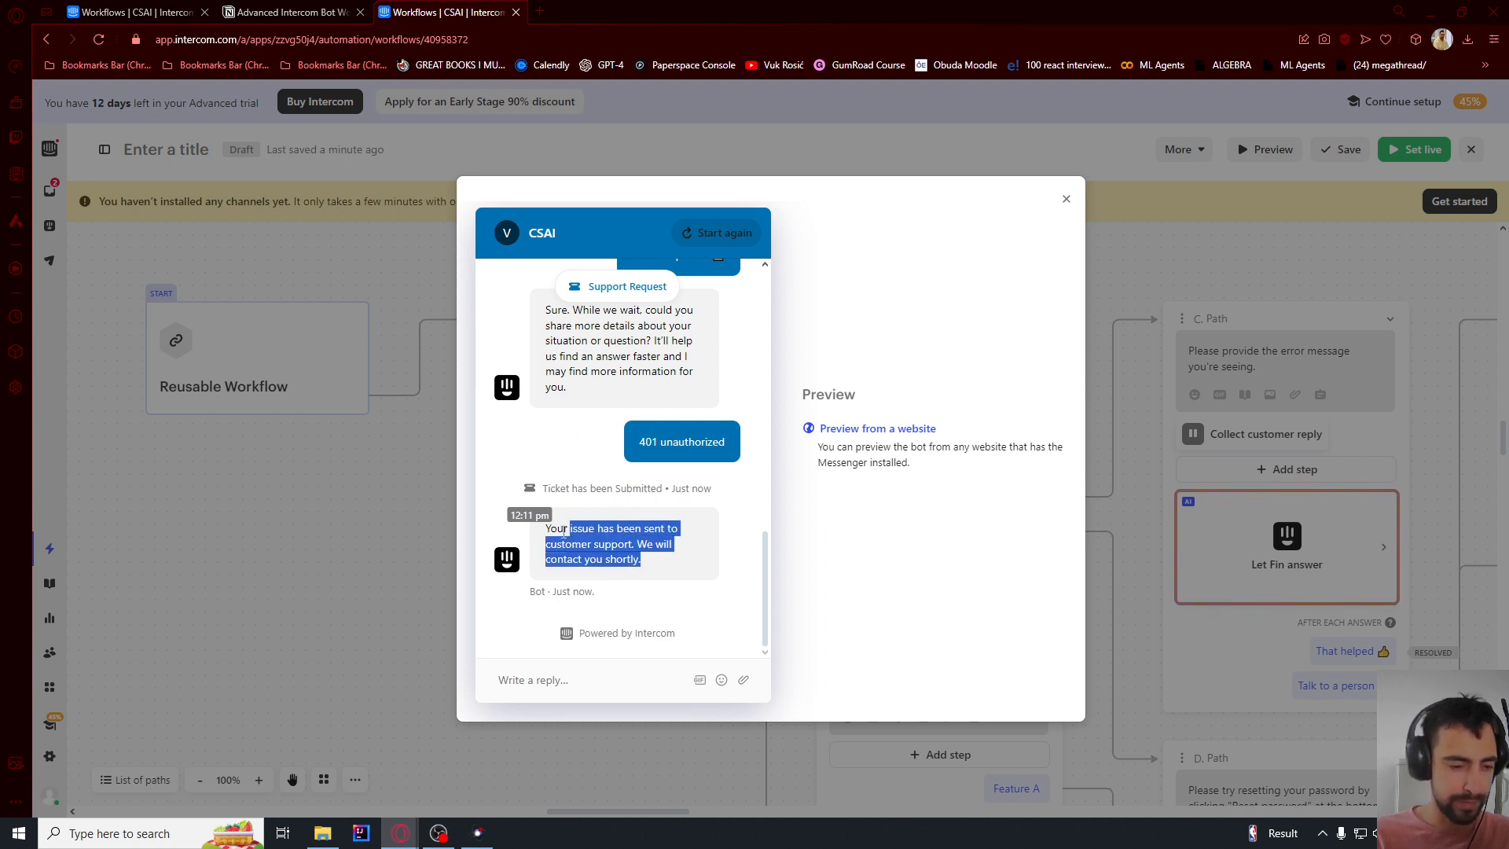